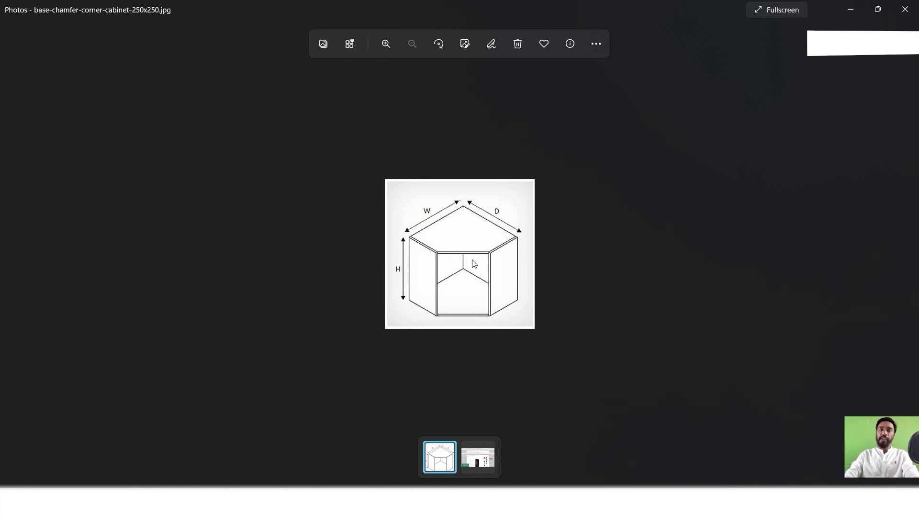
# Return to SketchUp, switch to Top view and zoom in to start drawing lines.
pyautogui.hotkey('alt', 'Tab')
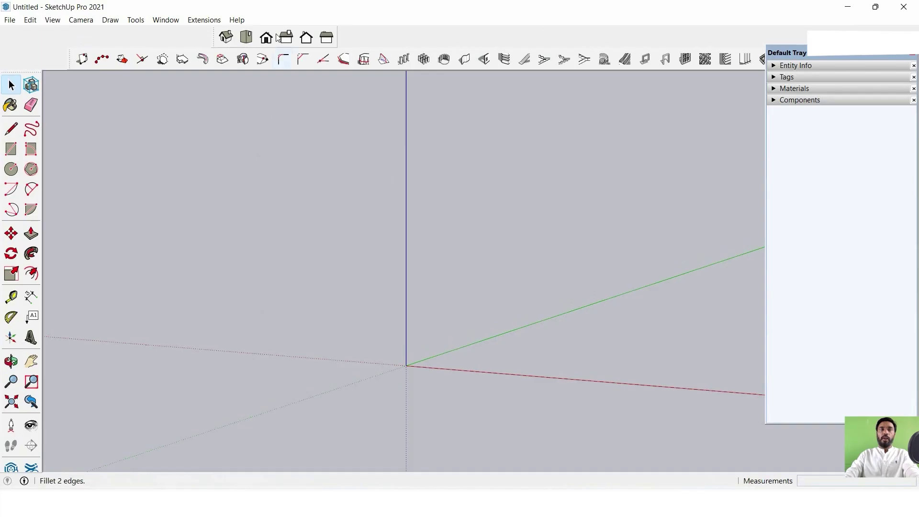
pyautogui.click(246, 37)
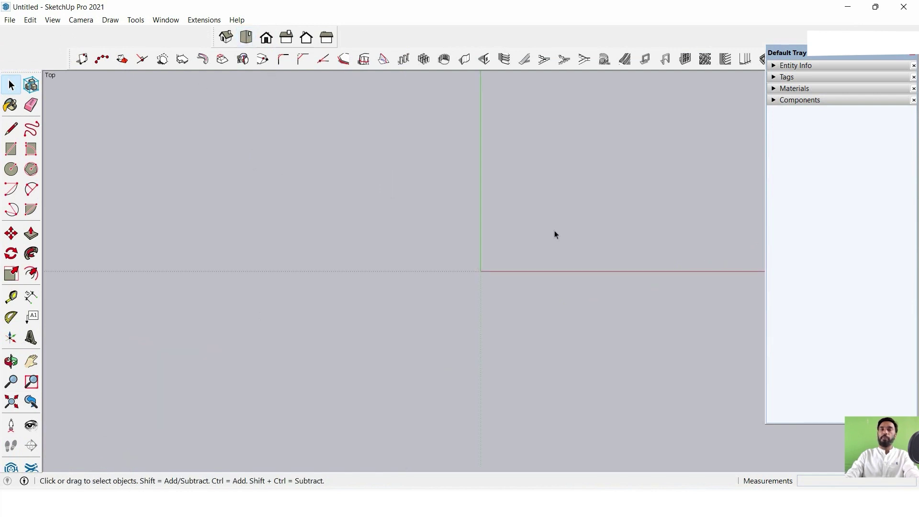
pyautogui.scroll(2, 652, 165)
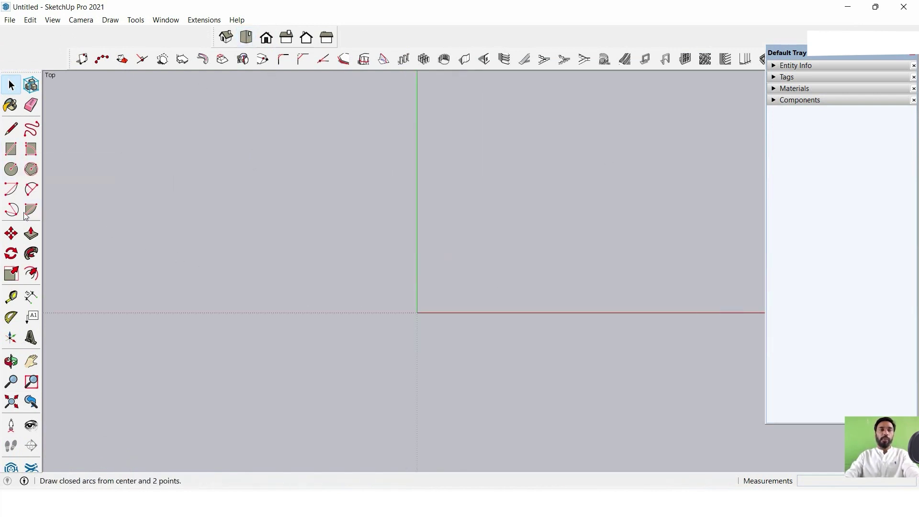
pyautogui.click(14, 128)
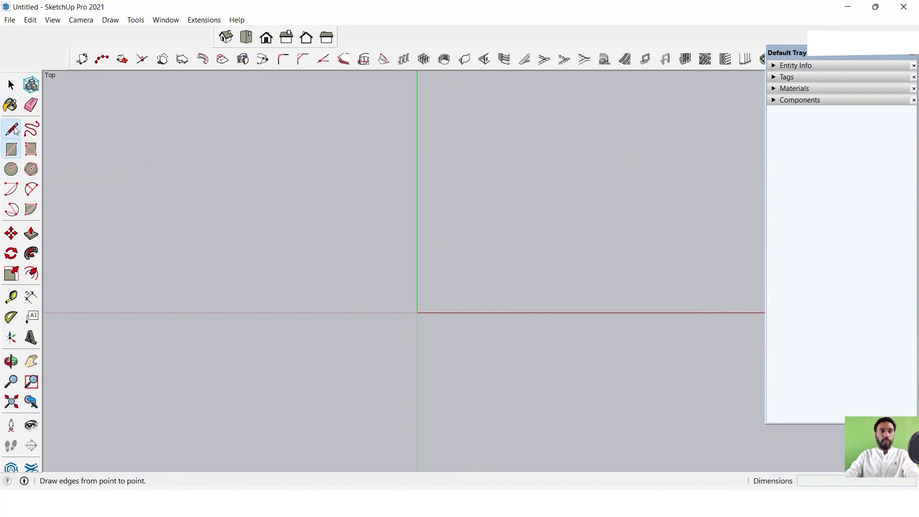
pyautogui.click(338, 256)
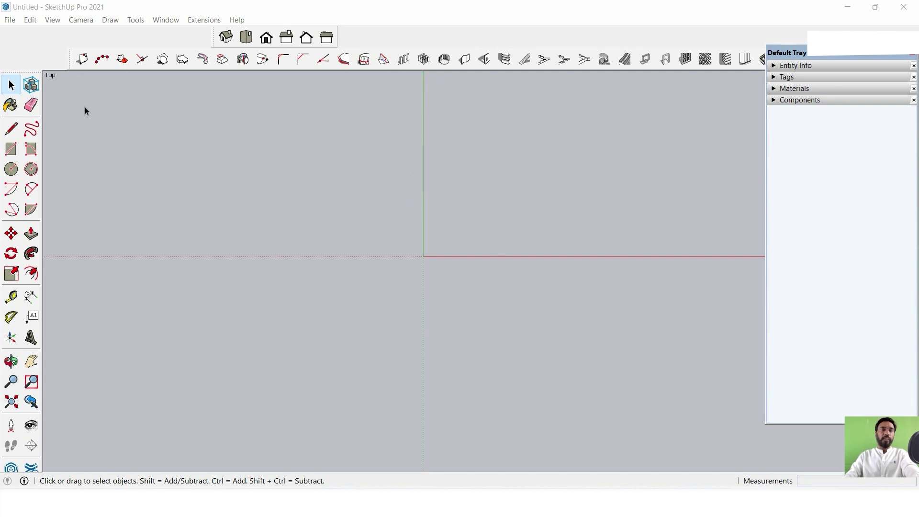
# Draw a closed square with 18" edges left of the origin, then return to Select.
pyautogui.click(11, 129)
pyautogui.click(380, 205)
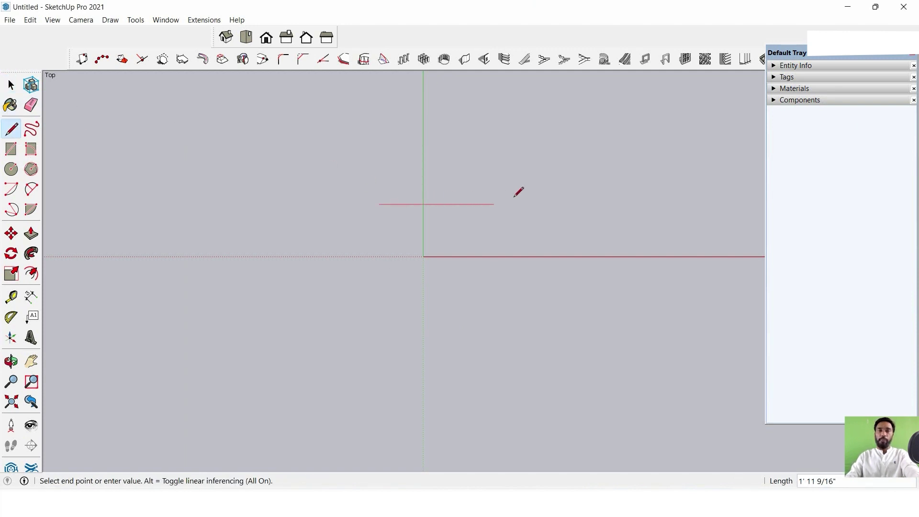
pyautogui.write('18"')
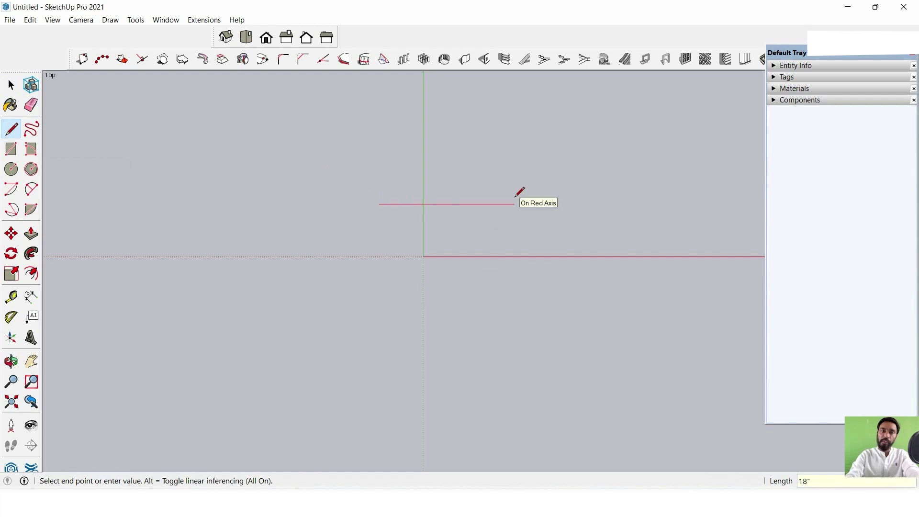
pyautogui.press('Return')
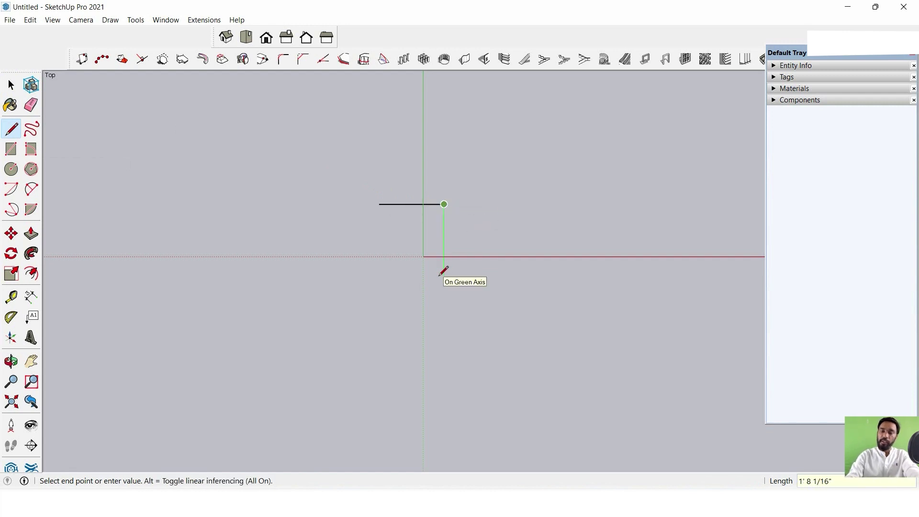
pyautogui.click(441, 271)
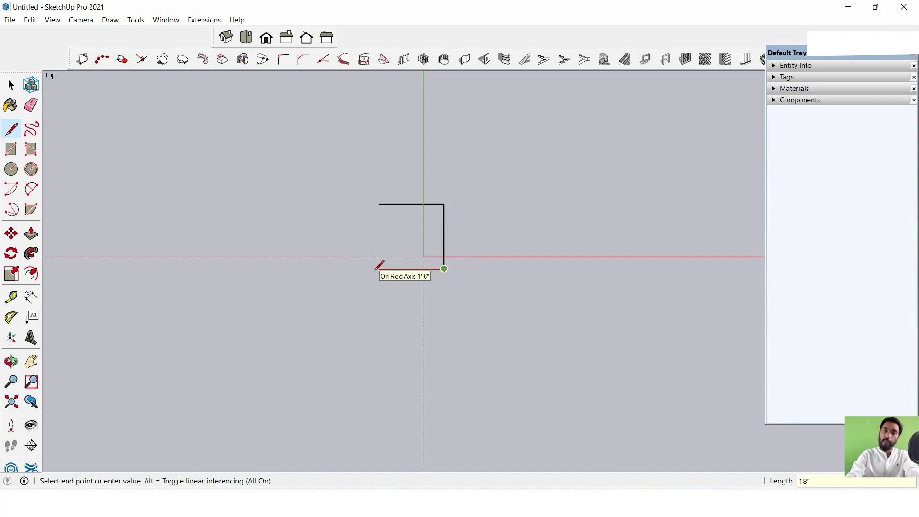
pyautogui.press('Return')
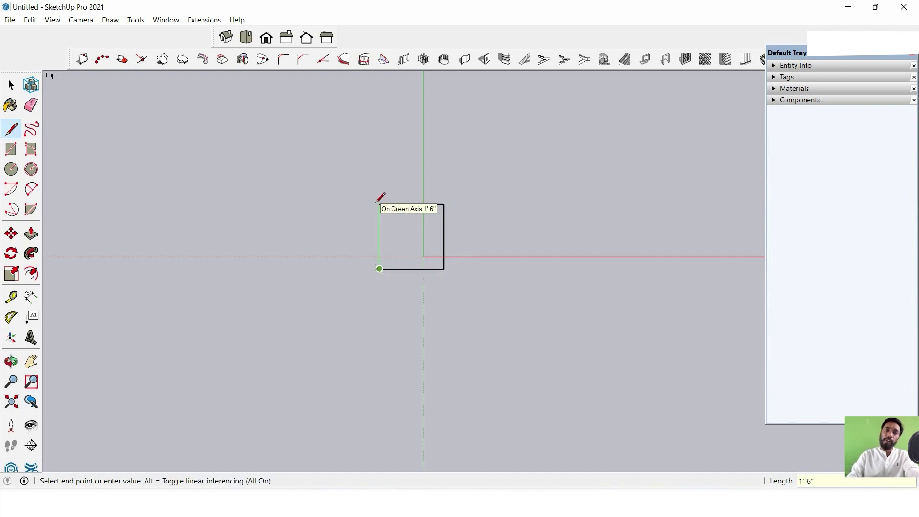
pyautogui.click(379, 205)
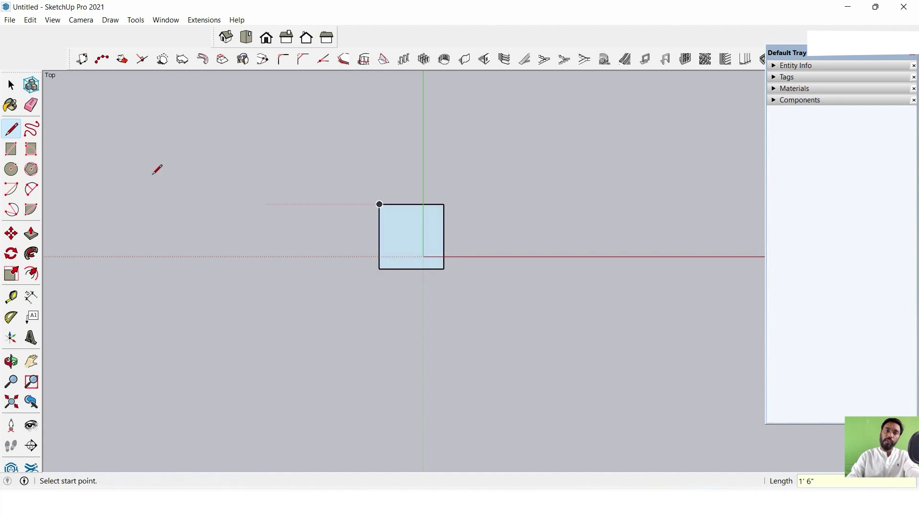
pyautogui.click(11, 85)
pyautogui.scroll(2, 410, 216)
pyautogui.scroll(2, 474, 223)
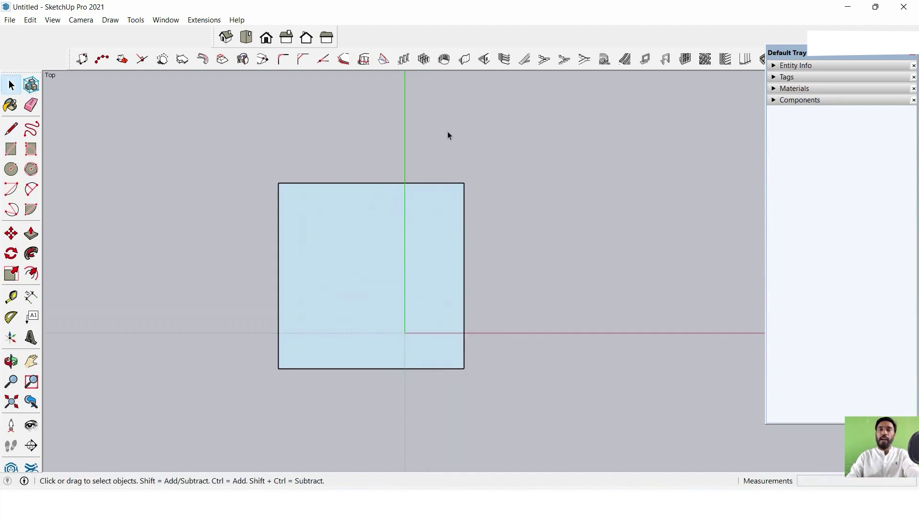
# Chamfer the corner between the square's right and bottom edges by 9" with 1001bit Chamfer.
pyautogui.click(309, 60)
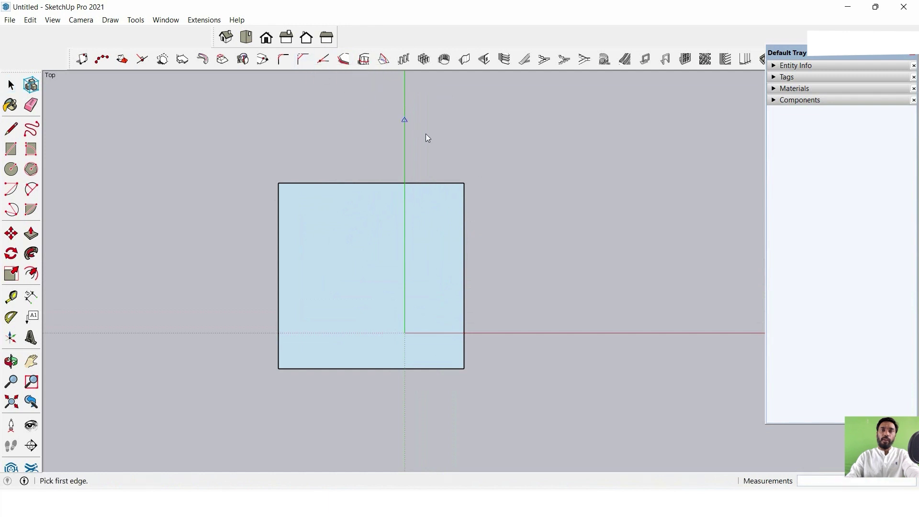
pyautogui.click(464, 329)
pyautogui.click(419, 369)
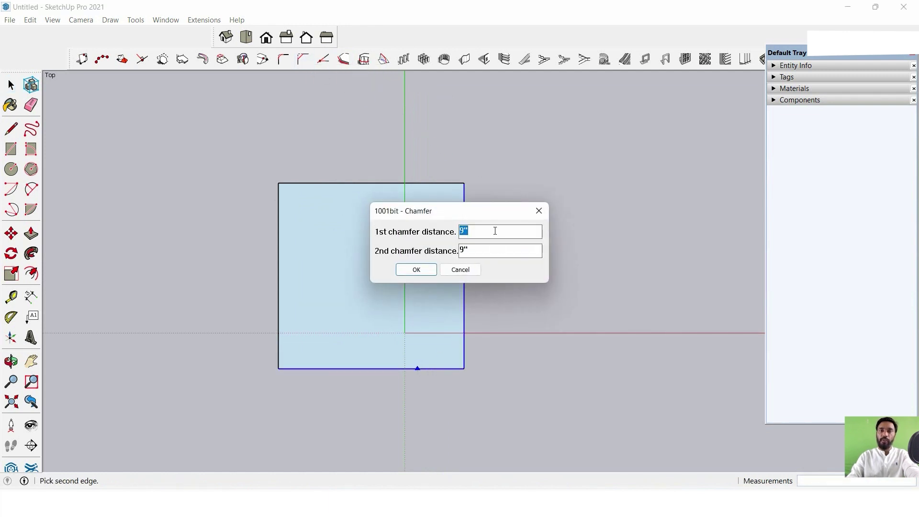
pyautogui.moveTo(486, 217); pyautogui.dragTo(671, 151)
pyautogui.click(600, 205)
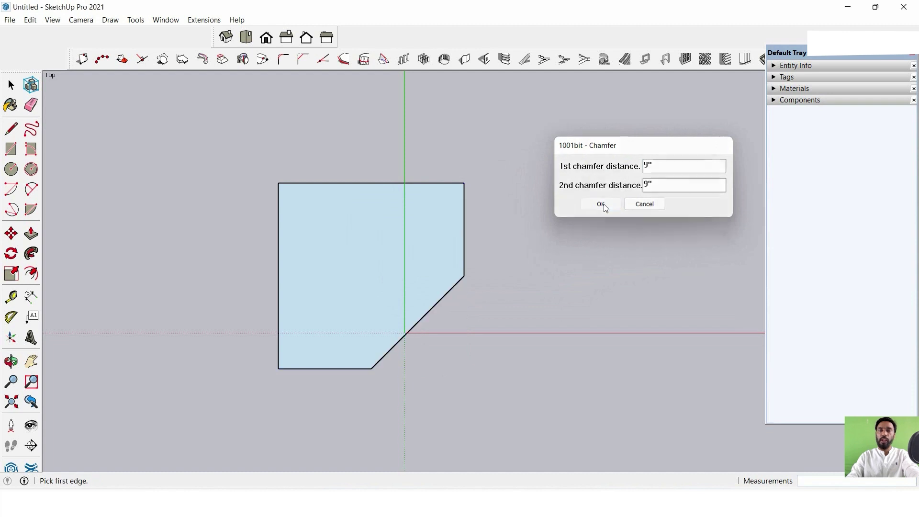
pyautogui.scroll(-1, 428, 315)
pyautogui.scroll(2, 444, 320)
# Orbit to a tilted view and Push/Pull the chamfered face up 1" into a slab.
pyautogui.moveTo(444, 320)
pyautogui.mouseDown(button='middle')
pyautogui.moveTo(341, 175)
pyautogui.moveTo(414, 321)
pyautogui.moveTo(426, 367)
pyautogui.moveTo(228, 363)
pyautogui.moveTo(445, 306)
pyautogui.moveTo(370, 322)
pyautogui.moveTo(79, 232)
pyautogui.mouseUp(button='middle')
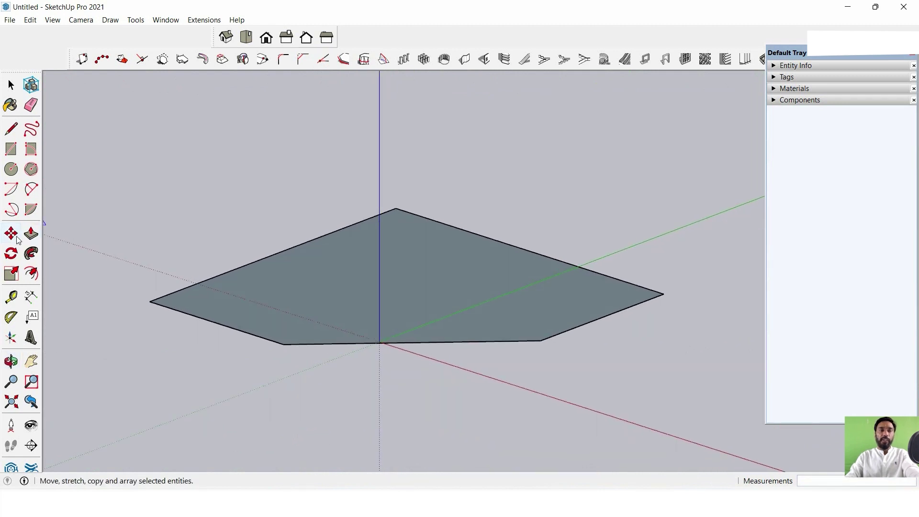
pyautogui.click(31, 234)
pyautogui.moveTo(75, 266); pyautogui.dragTo(314, 353, button='middle')
pyautogui.click(372, 373)
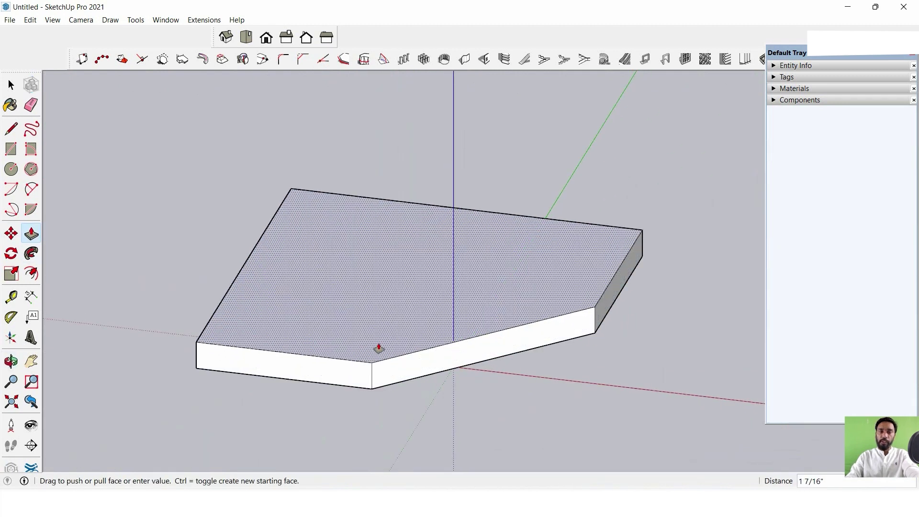
pyautogui.write('1"')
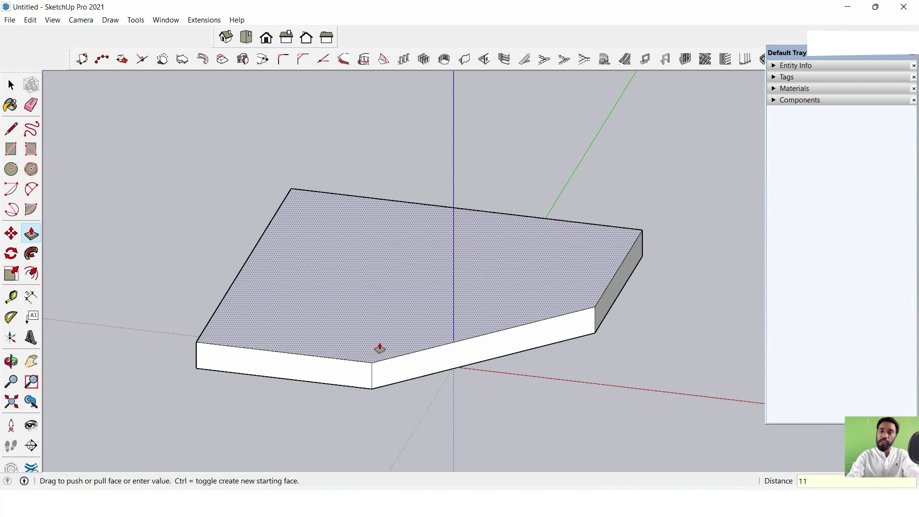
pyautogui.press('Return')
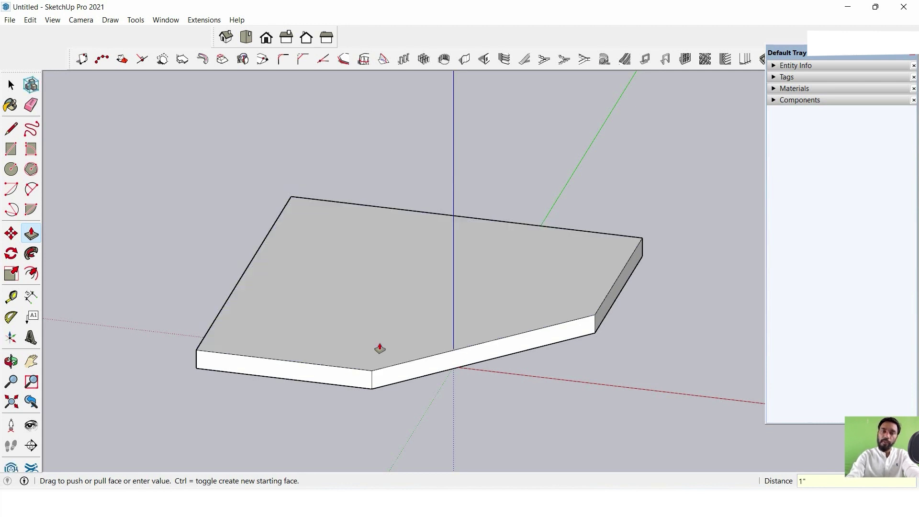
pyautogui.click(17, 79)
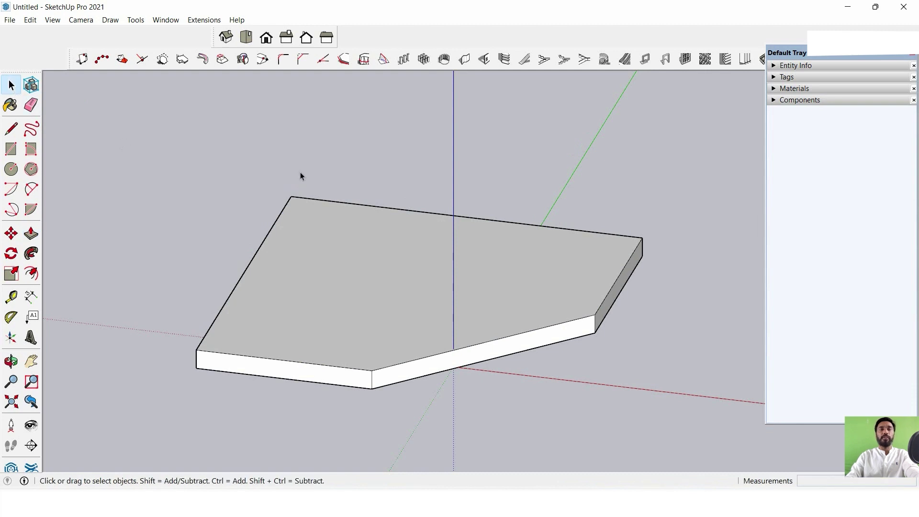
pyautogui.scroll(-3, 367, 207)
# Select the entire slab and make it a group.
pyautogui.tripleClick(420, 245)
pyautogui.rightClick(338, 237)
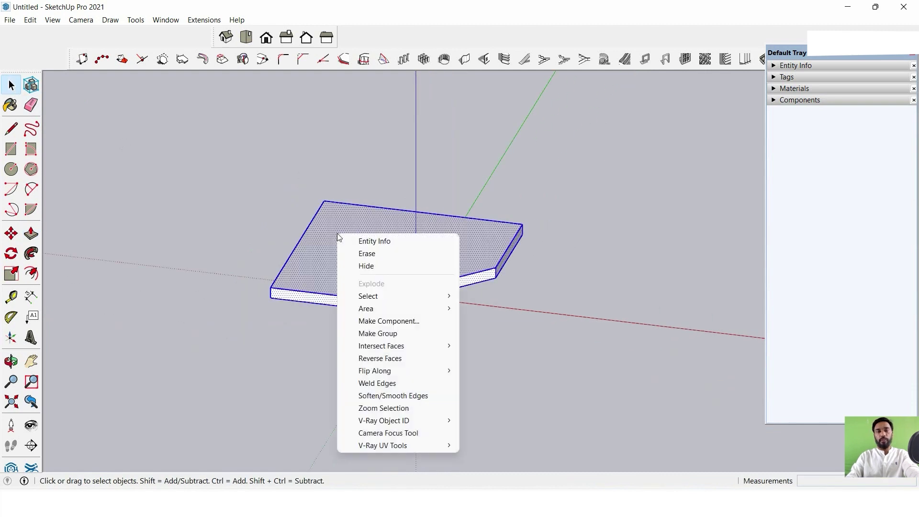
pyautogui.click(384, 332)
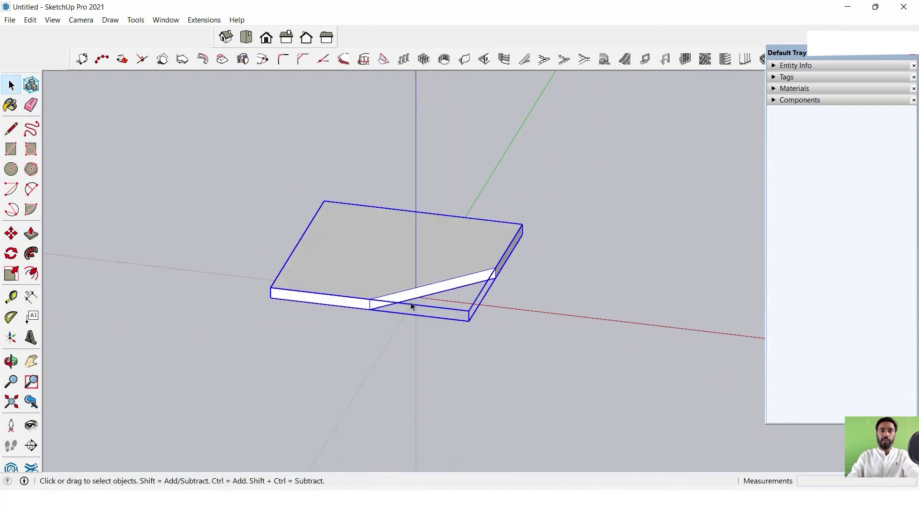
pyautogui.moveTo(410, 306)
pyautogui.mouseDown(button='middle')
pyautogui.moveTo(364, 306)
pyautogui.moveTo(451, 246)
pyautogui.moveTo(215, 273)
pyautogui.mouseUp(button='middle')
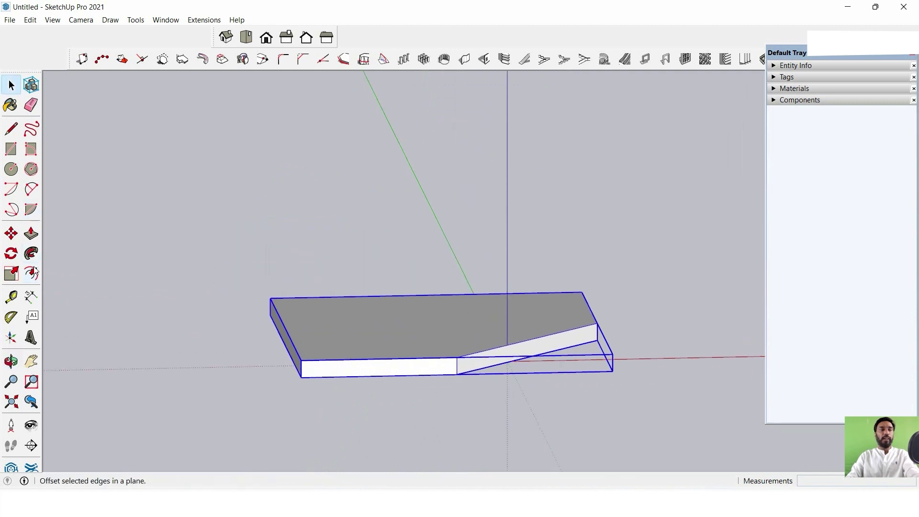
# Copy the slab with Move and Ctrl and raise the copy 18 inches above the original.
pyautogui.click(11, 234)
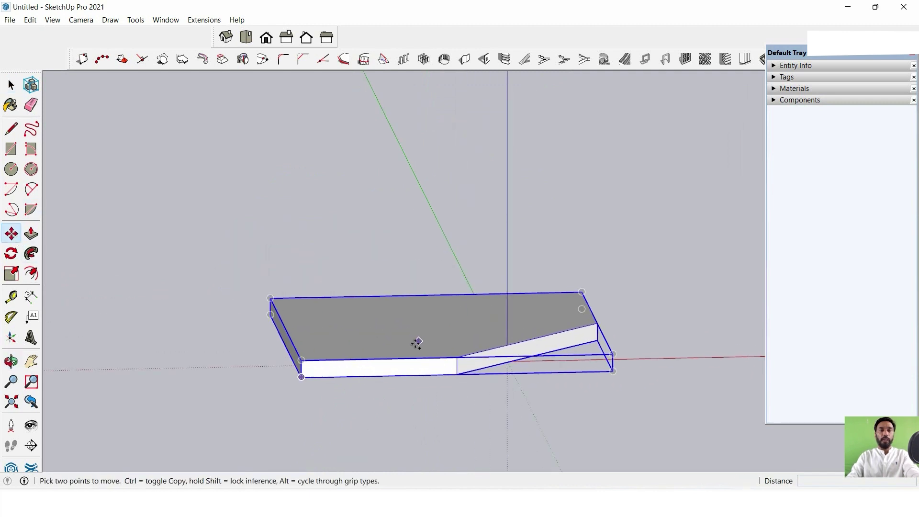
pyautogui.press('ctrl')
pyautogui.click(301, 377)
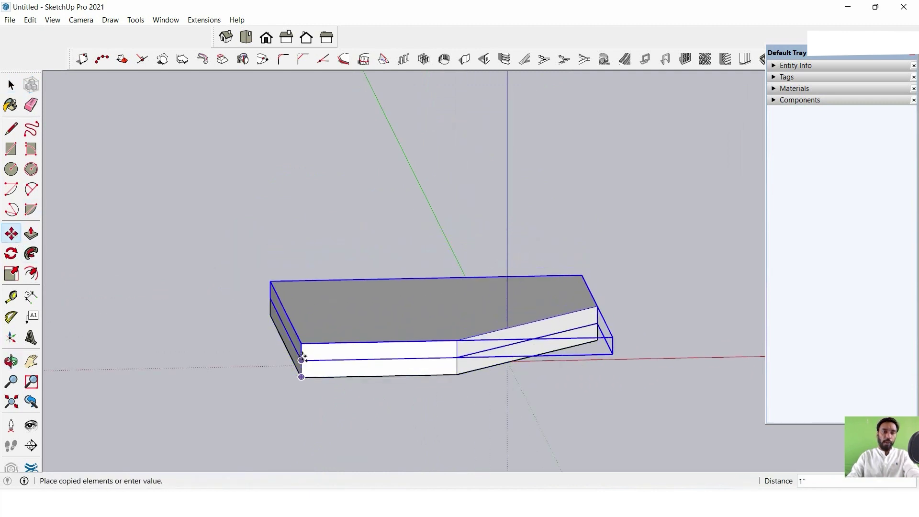
pyautogui.click(301, 361)
pyautogui.moveTo(301, 360)
pyautogui.mouseDown(button='middle')
pyautogui.moveTo(394, 364)
pyautogui.moveTo(443, 388)
pyautogui.moveTo(332, 405)
pyautogui.mouseUp(button='middle')
pyautogui.click(362, 360)
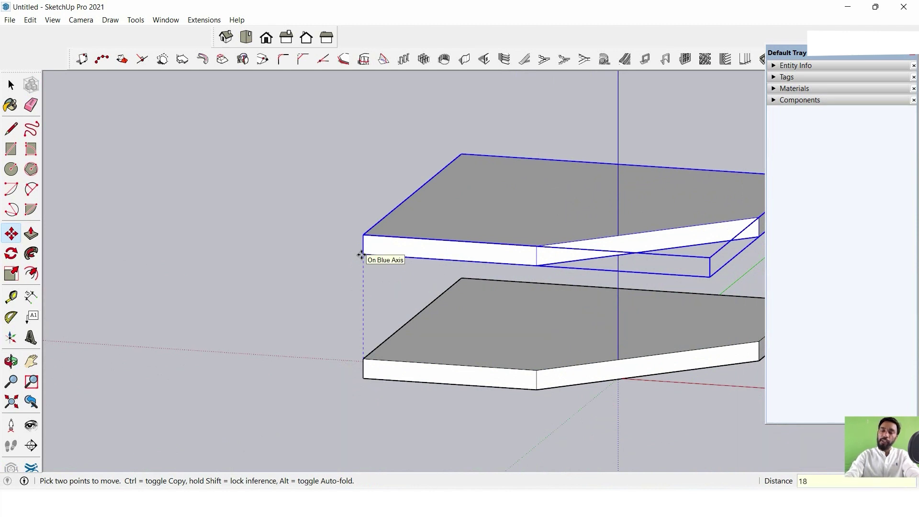
pyautogui.press('Return')
pyautogui.scroll(-2, 360, 257)
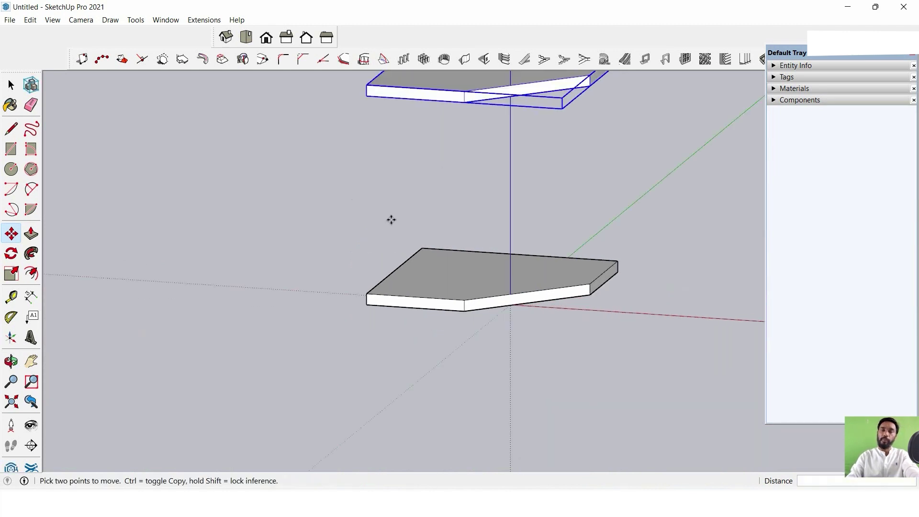
pyautogui.scroll(-2, 390, 219)
pyautogui.moveTo(456, 191)
pyautogui.mouseDown(button='middle')
pyautogui.moveTo(495, 283)
pyautogui.moveTo(361, 285)
pyautogui.moveTo(359, 348)
pyautogui.moveTo(624, 334)
pyautogui.moveTo(628, 318)
pyautogui.moveTo(160, 275)
pyautogui.mouseUp(button='middle')
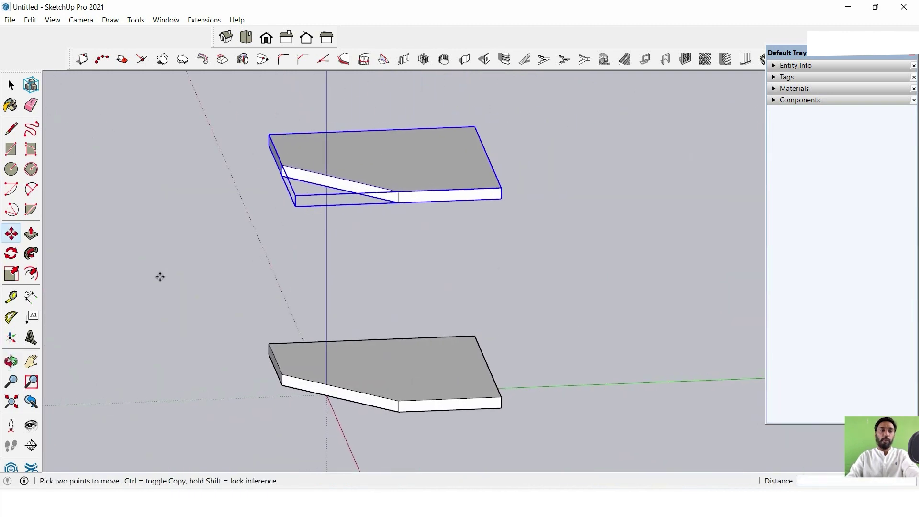
# Cancel an unfinished dimension and compare the slabs against the corner-cabinet reference image.
pyautogui.click(30, 296)
pyautogui.click(502, 198)
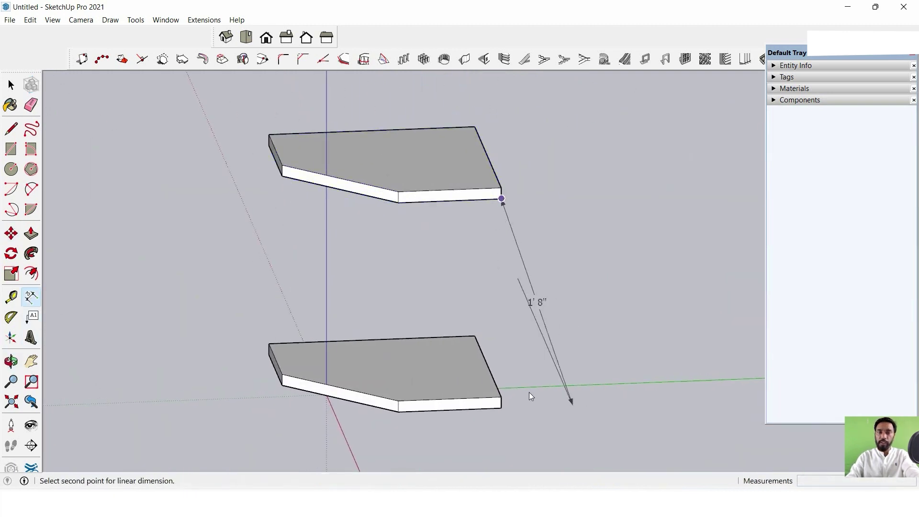
pyautogui.press('Escape')
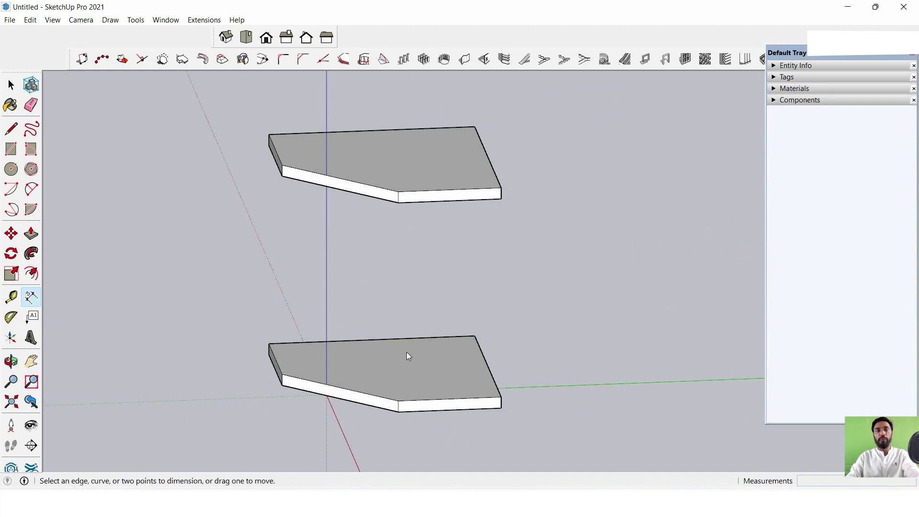
pyautogui.click(11, 85)
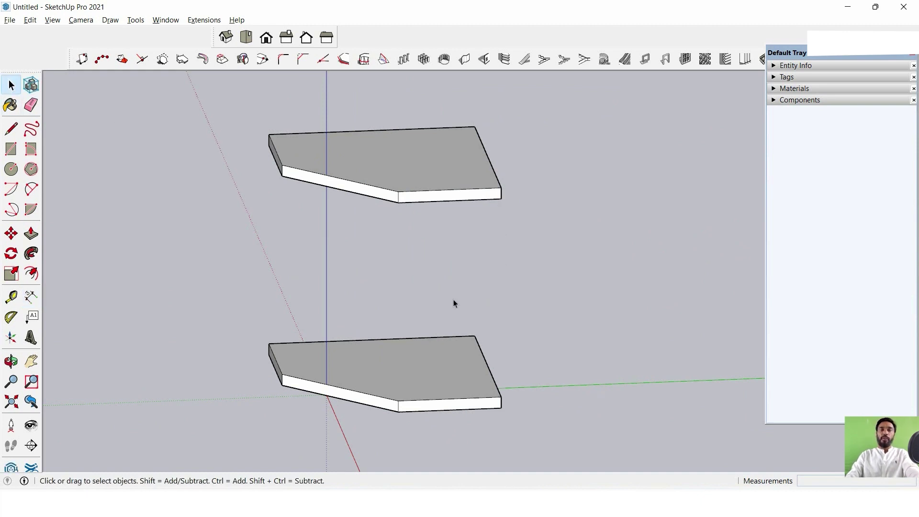
pyautogui.hotkey('alt', 'Tab')
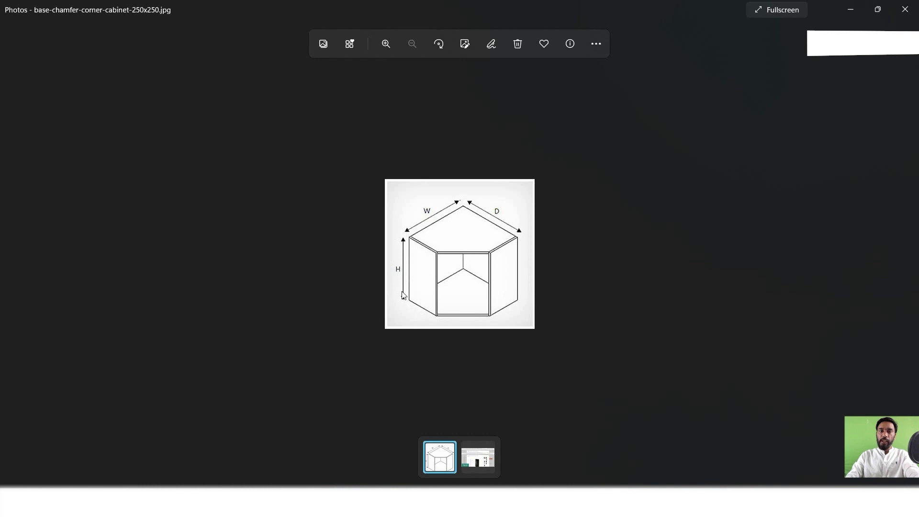
pyautogui.hotkey('alt', 'Tab')
pyautogui.moveTo(544, 261)
pyautogui.mouseDown(button='middle')
pyautogui.moveTo(400, 312)
pyautogui.moveTo(448, 322)
pyautogui.mouseUp(button='middle')
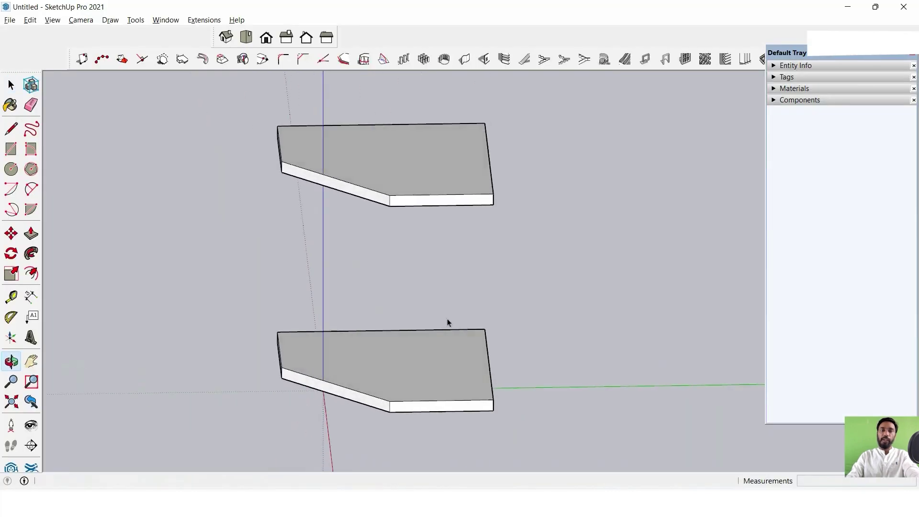
# Open the lower slab group and offset its top face inward by 1 inch.
pyautogui.scroll(5, 550, 325)
pyautogui.moveTo(550, 320); pyautogui.dragTo(533, 337, button='middle')
pyautogui.scroll(-5, 440, 323)
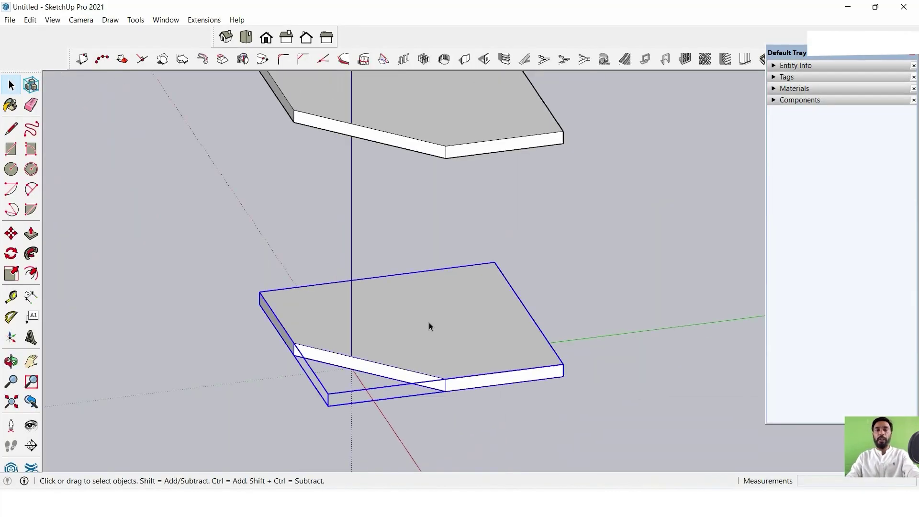
pyautogui.scroll(4, 446, 332)
pyautogui.doubleClick(445, 332)
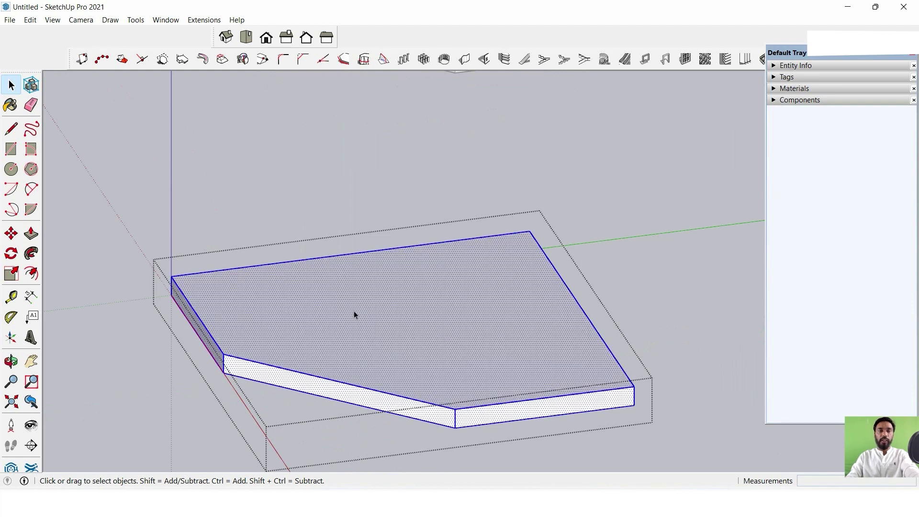
pyautogui.click(375, 312)
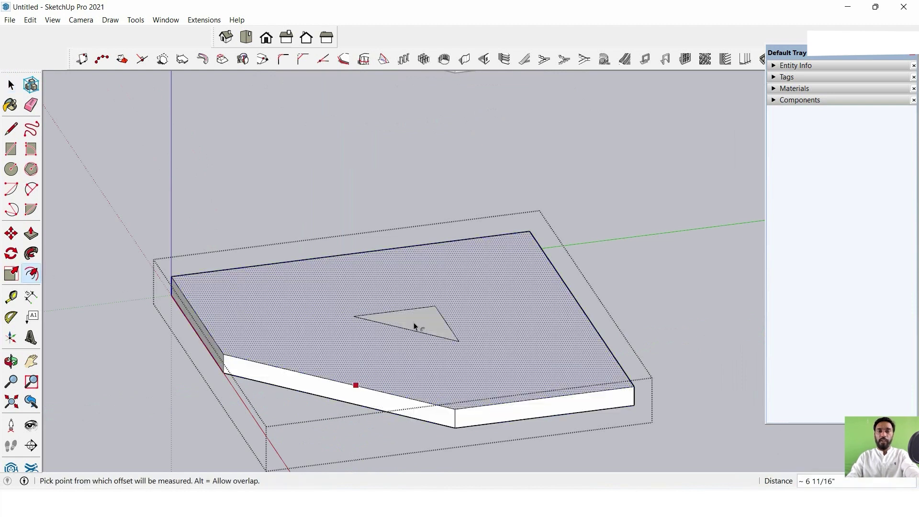
pyautogui.click(466, 322)
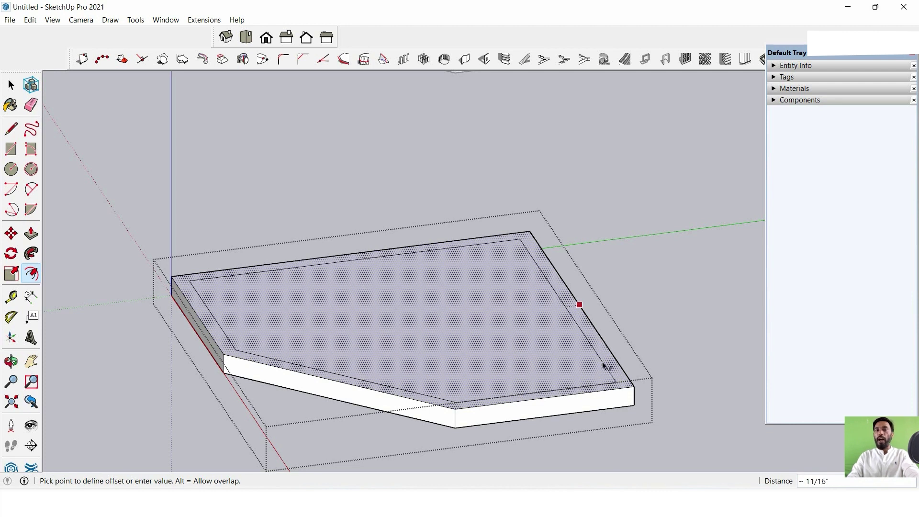
pyautogui.click(579, 361)
pyautogui.write('1')
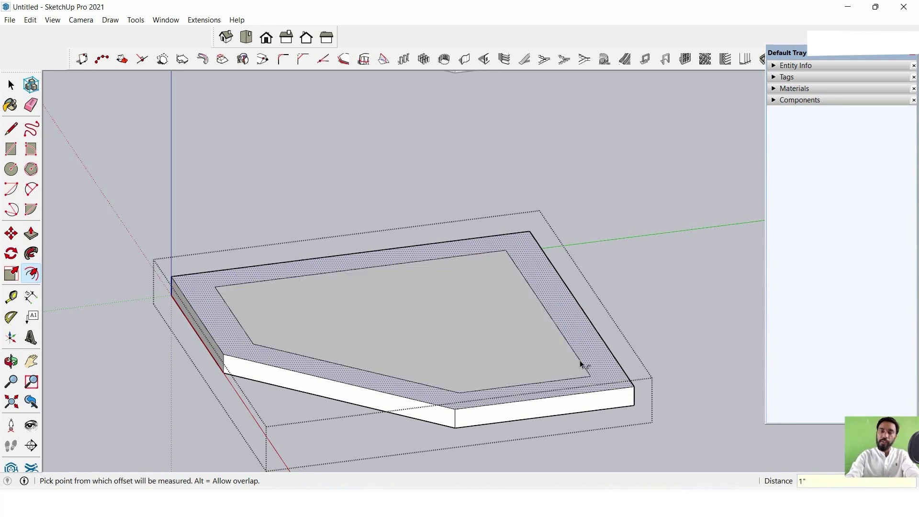
# Draw a line from the inner offset corner to the slab's outer corner at one chamfer end.
pyautogui.moveTo(564, 304)
pyautogui.mouseDown(button='middle')
pyautogui.moveTo(330, 301)
pyautogui.moveTo(512, 273)
pyautogui.mouseUp(button='middle')
pyautogui.scroll(-2, 449, 370)
pyautogui.scroll(2, 449, 371)
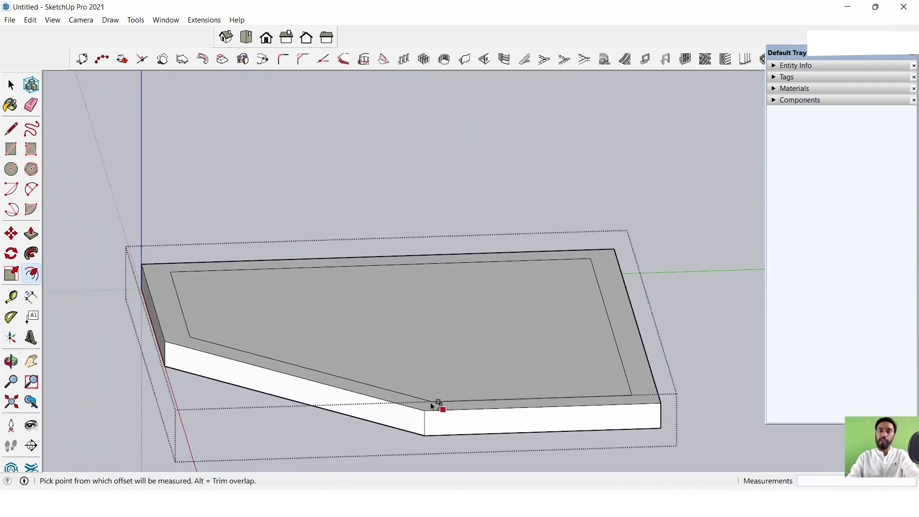
pyautogui.scroll(2, 435, 397)
pyautogui.scroll(2, 544, 464)
pyautogui.click(10, 130)
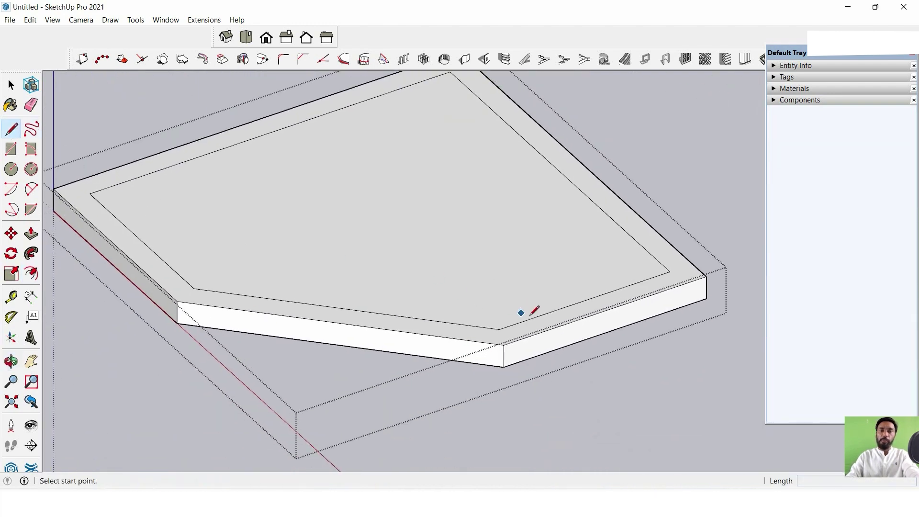
pyautogui.scroll(2, 529, 313)
pyautogui.click(488, 334)
pyautogui.click(494, 356)
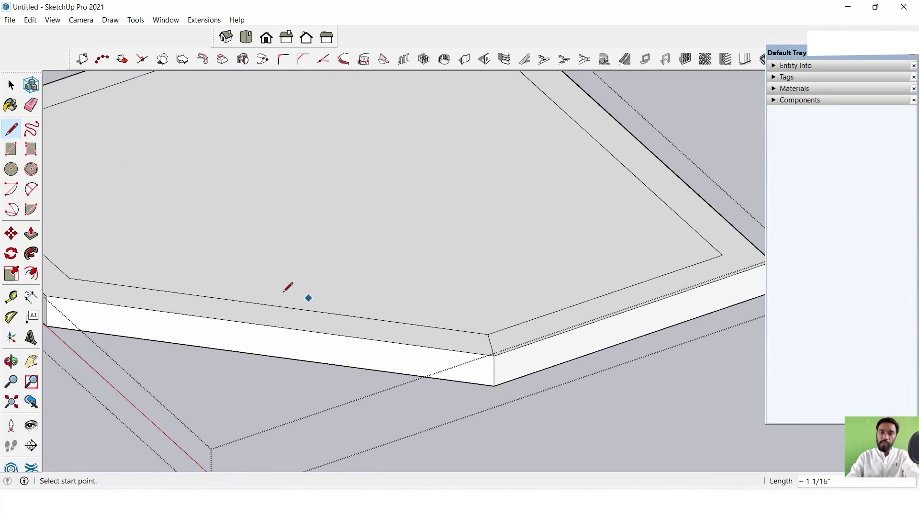
# Join the other chamfer corner's inner and outer points with a line.
pyautogui.keyDown('shift'); pyautogui.moveTo(287, 287); pyautogui.dragTo(368, 299, button='middle'); pyautogui.keyUp('shift')
pyautogui.click(315, 287)
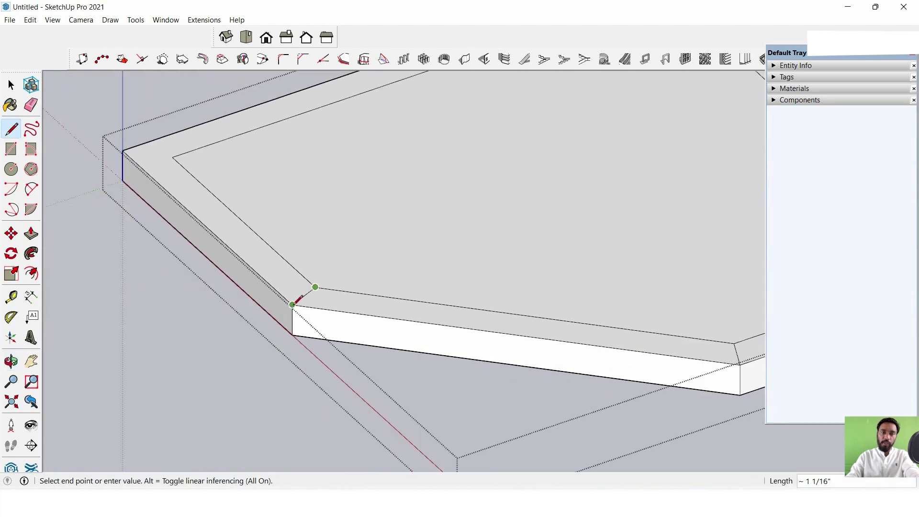
pyautogui.click(292, 304)
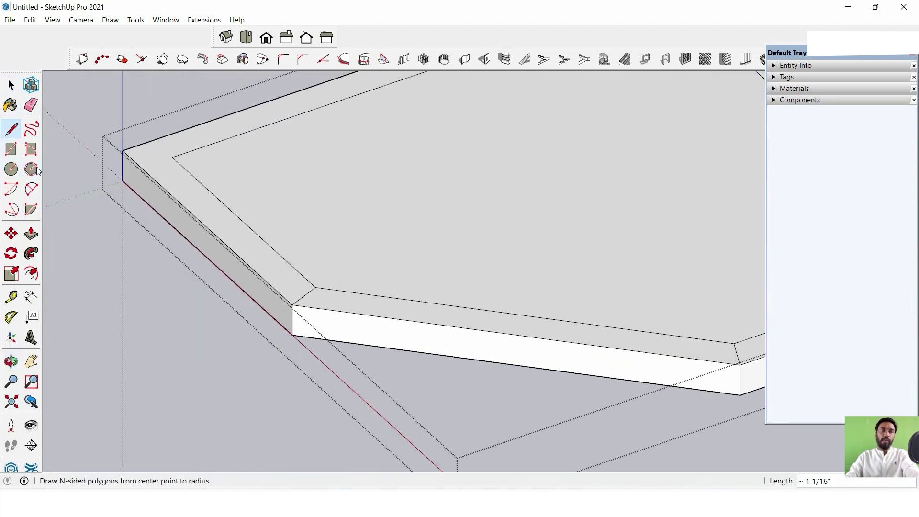
pyautogui.click(31, 234)
pyautogui.moveTo(182, 275)
pyautogui.mouseDown(button='middle')
pyautogui.moveTo(435, 289)
pyautogui.moveTo(532, 328)
pyautogui.moveTo(577, 321)
pyautogui.mouseUp(button='middle')
pyautogui.click(11, 84)
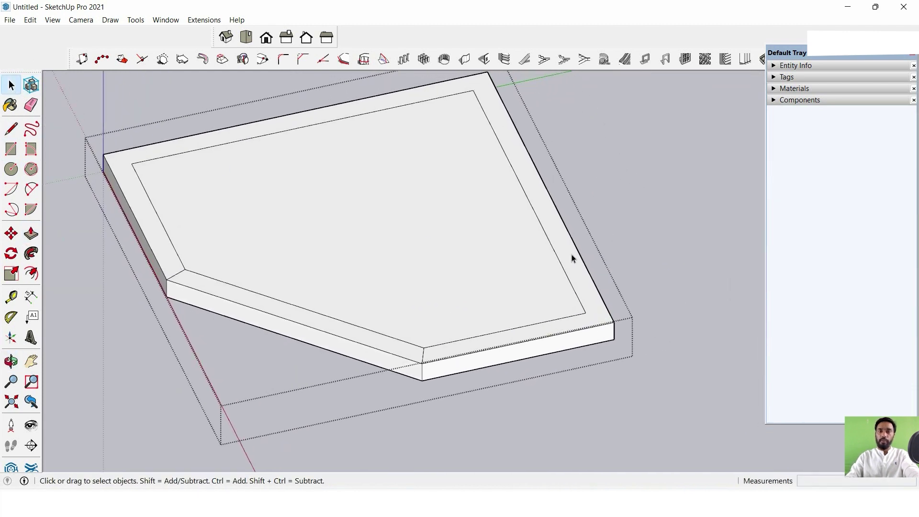
# Push/Pull the lower slab's 1-inch rim up 1'6" into walls meeting the top slab.
pyautogui.click(573, 258)
pyautogui.scroll(2, 573, 258)
pyautogui.click(31, 233)
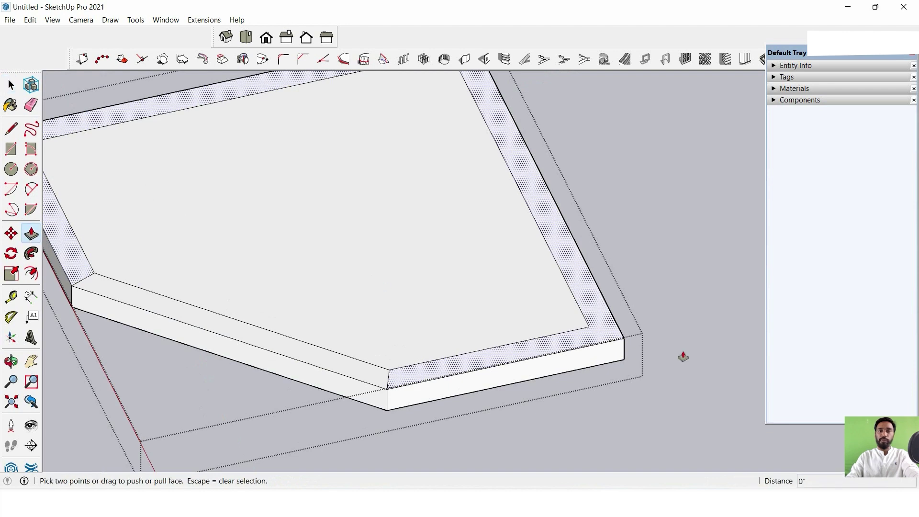
pyautogui.click(608, 328)
pyautogui.moveTo(598, 221)
pyautogui.mouseDown(button='middle')
pyautogui.moveTo(540, 318)
pyautogui.moveTo(594, 120)
pyautogui.mouseUp(button='middle')
pyautogui.click(540, 319)
pyautogui.click(594, 113)
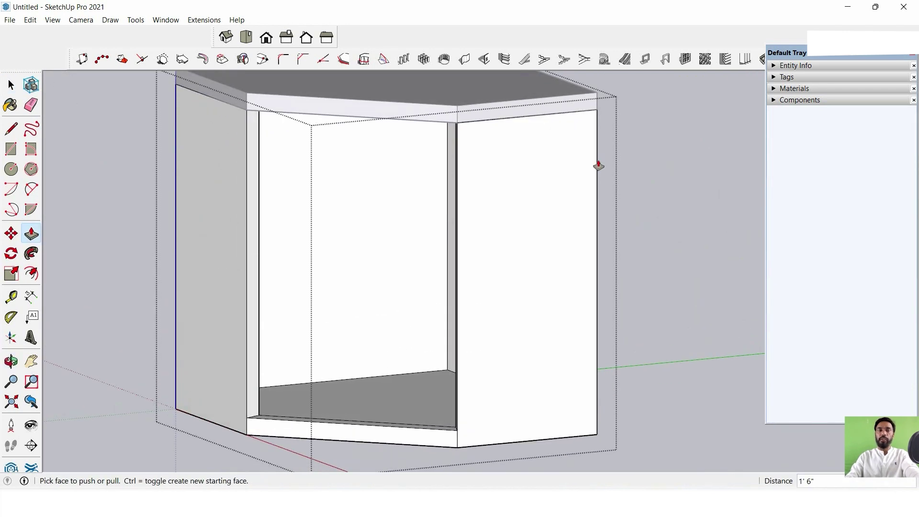
pyautogui.click(11, 85)
pyautogui.scroll(-2, 682, 240)
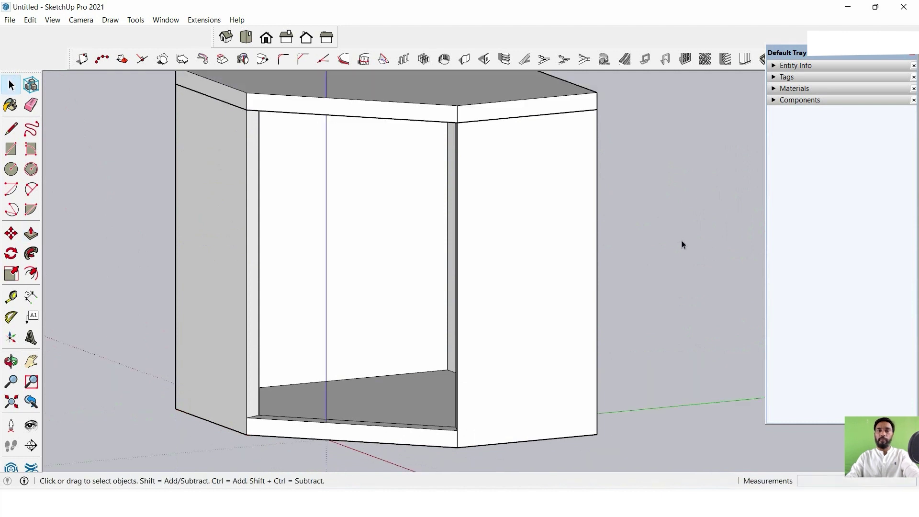
pyautogui.scroll(-3, 450, 222)
pyautogui.moveTo(450, 222)
pyautogui.mouseDown(button='middle')
pyautogui.moveTo(482, 253)
pyautogui.moveTo(687, 261)
pyautogui.mouseUp(button='middle')
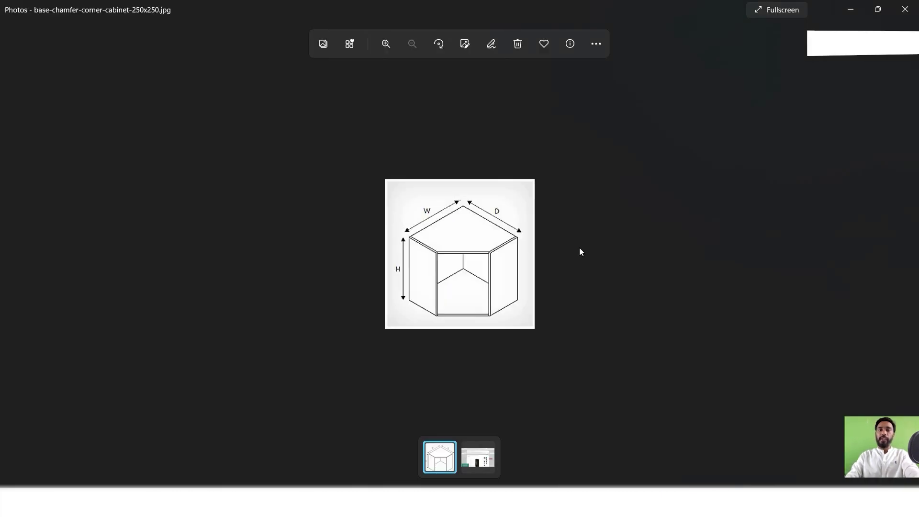
pyautogui.hotkey('alt', 'Tab')
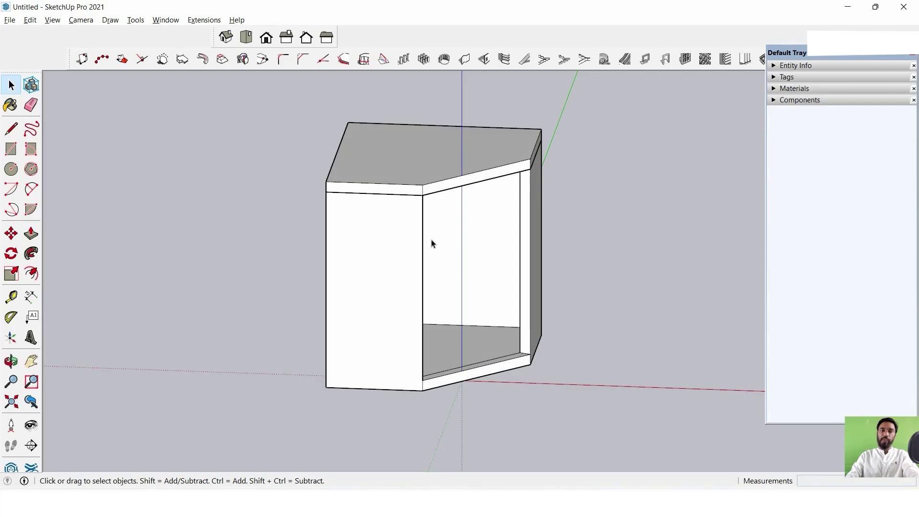
pyautogui.scroll(2, 431, 242)
pyautogui.moveTo(517, 260); pyautogui.dragTo(238, 251, button='middle')
pyautogui.scroll(3, 433, 265)
pyautogui.moveTo(433, 265)
pyautogui.mouseDown(button='middle')
pyautogui.moveTo(349, 248)
pyautogui.moveTo(328, 279)
pyautogui.moveTo(488, 180)
pyautogui.moveTo(584, 216)
pyautogui.moveTo(478, 250)
pyautogui.moveTo(492, 234)
pyautogui.mouseUp(button='middle')
pyautogui.scroll(-3, 470, 179)
pyautogui.moveTo(470, 179); pyautogui.dragTo(401, 285, button='middle')
pyautogui.hotkey('alt', 'Tab')
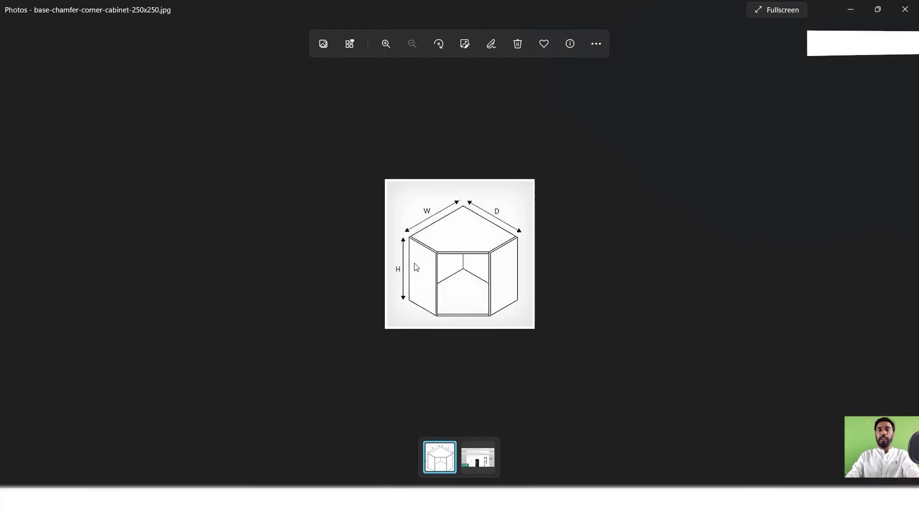
pyautogui.hotkey('alt', 'Tab')
pyautogui.moveTo(413, 212)
pyautogui.mouseDown(button='middle')
pyautogui.moveTo(374, 211)
pyautogui.moveTo(573, 131)
pyautogui.moveTo(486, 180)
pyautogui.moveTo(455, 226)
pyautogui.moveTo(596, 156)
pyautogui.moveTo(513, 201)
pyautogui.moveTo(412, 153)
pyautogui.mouseUp(button='middle')
pyautogui.scroll(-3, 487, 182)
pyautogui.press('space')
# Copy the top panel down 9/16" so a second board sits just under the top.
pyautogui.click(468, 144)
pyautogui.scroll(3, 433, 160)
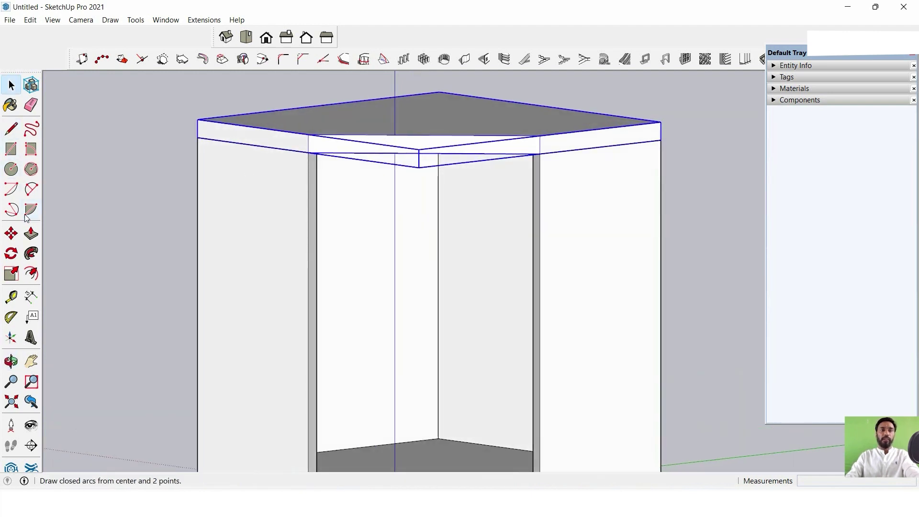
pyautogui.click(10, 234)
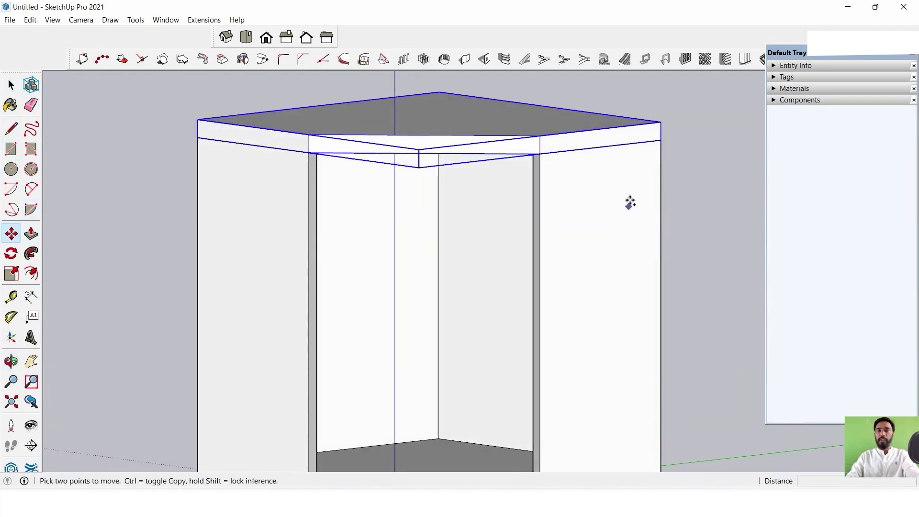
pyautogui.click(661, 141)
pyautogui.press('ctrl')
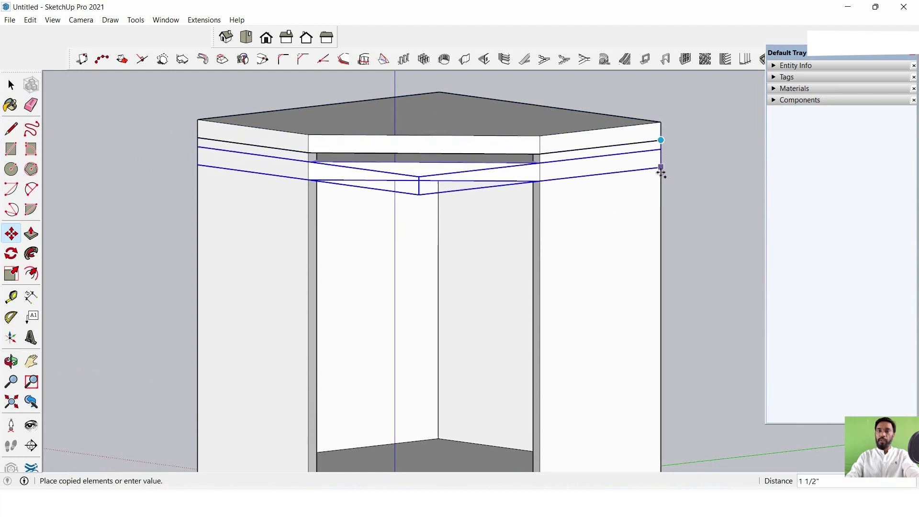
pyautogui.click(661, 170)
pyautogui.scroll(2, 661, 175)
pyautogui.write('9/16')
pyautogui.press('Return')
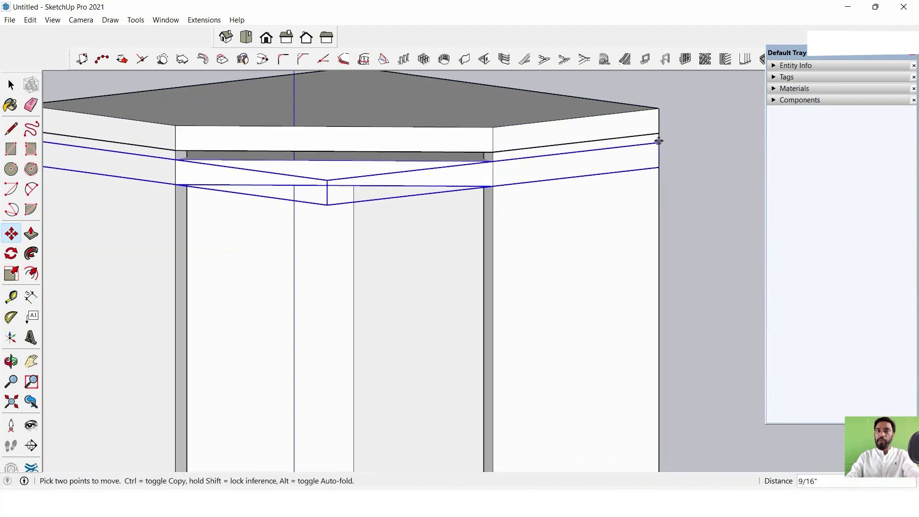
pyautogui.click(659, 141)
pyautogui.moveTo(612, 196); pyautogui.dragTo(591, 174, button='middle')
pyautogui.scroll(-5, 629, 210)
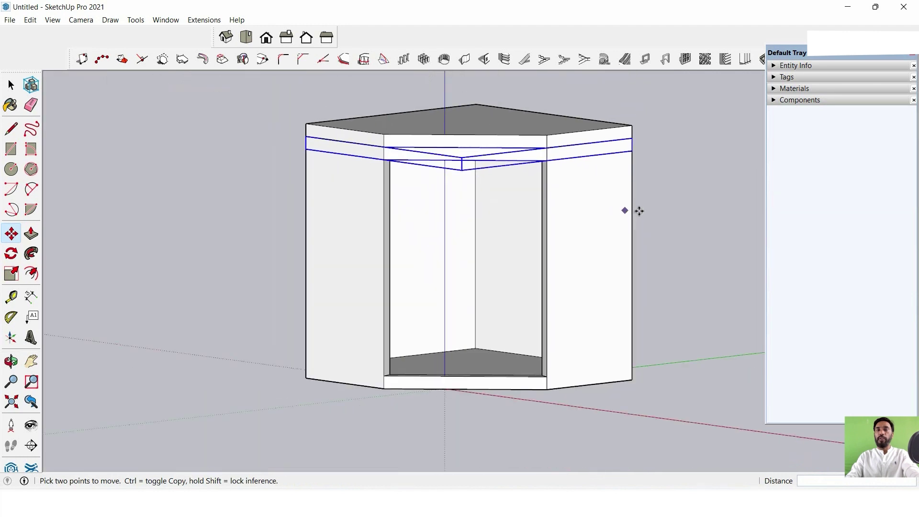
pyautogui.moveTo(629, 210)
pyautogui.mouseDown(button='middle')
pyautogui.moveTo(571, 238)
pyautogui.moveTo(545, 277)
pyautogui.mouseUp(button='middle')
# Copy that board 9" lower as a middle shelf dividing the cabinet into two compartments.
pyautogui.press('m')
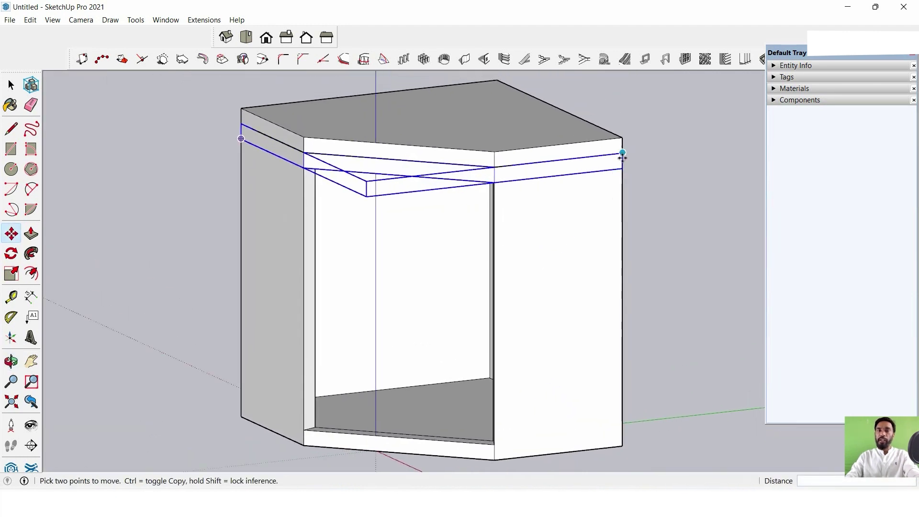
pyautogui.press('ctrl')
pyautogui.click(622, 152)
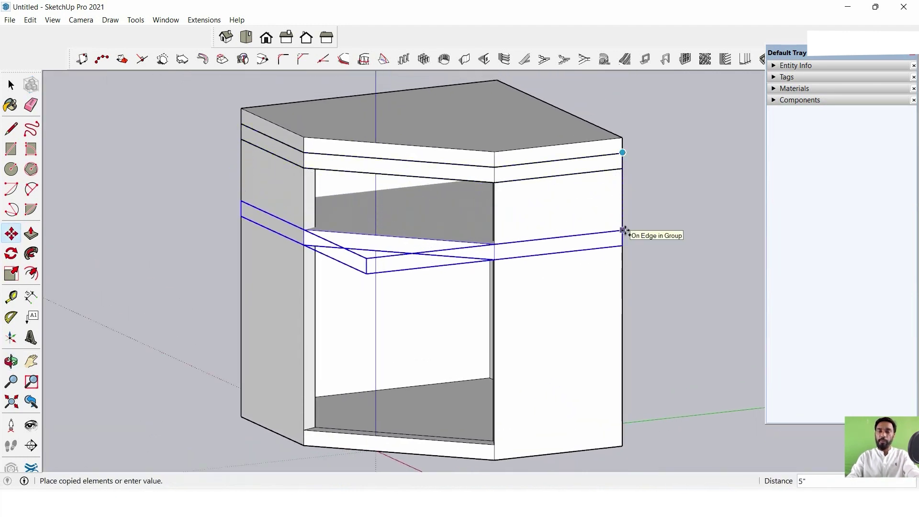
pyautogui.write('9')
pyautogui.press('Return')
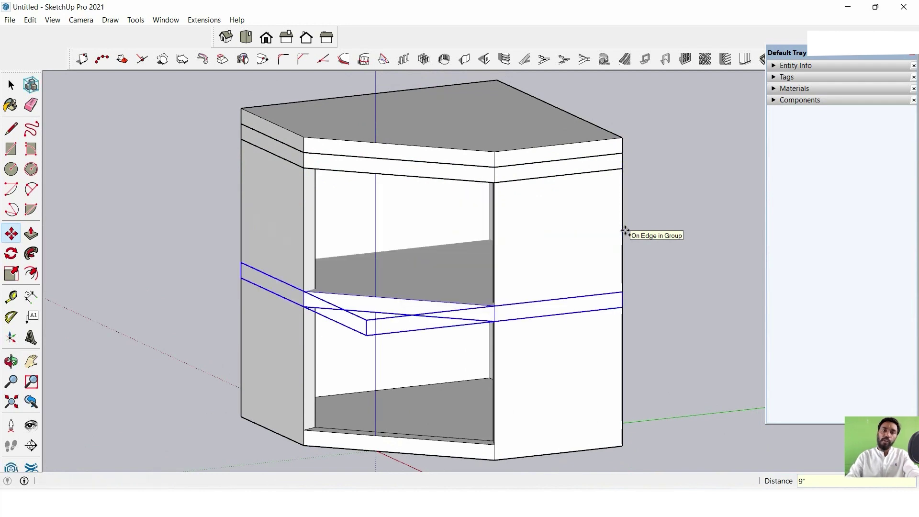
pyautogui.click(11, 85)
pyautogui.click(97, 185)
pyautogui.scroll(-2, 429, 179)
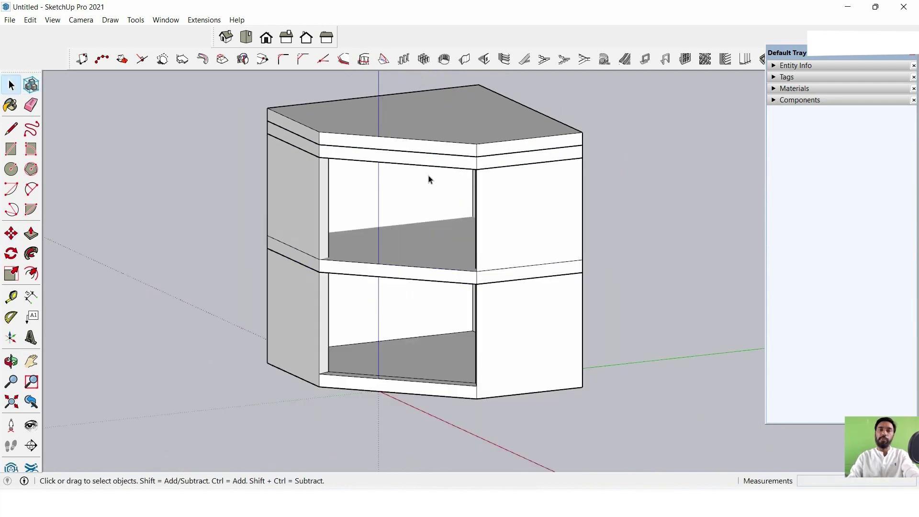
pyautogui.moveTo(429, 180)
pyautogui.mouseDown(button='middle')
pyautogui.moveTo(369, 234)
pyautogui.moveTo(653, 150)
pyautogui.moveTo(491, 263)
pyautogui.moveTo(262, 256)
pyautogui.moveTo(447, 242)
pyautogui.moveTo(455, 135)
pyautogui.moveTo(462, 177)
pyautogui.moveTo(462, 153)
pyautogui.moveTo(446, 243)
pyautogui.moveTo(206, 210)
pyautogui.moveTo(587, 168)
pyautogui.moveTo(516, 197)
pyautogui.moveTo(499, 191)
pyautogui.moveTo(566, 80)
pyautogui.moveTo(537, 186)
pyautogui.moveTo(480, 196)
pyautogui.mouseUp(button='middle')
# Select the top boards and orbit to inspect the bookshelf from several angles.
pyautogui.scroll(3, 507, 189)
pyautogui.click(481, 192)
pyautogui.click(485, 169)
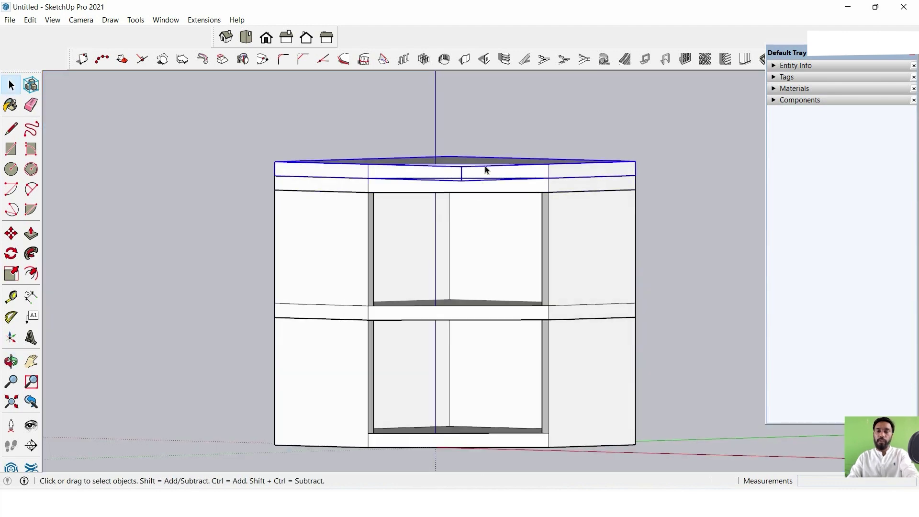
pyautogui.scroll(-2, 486, 170)
pyautogui.moveTo(486, 170)
pyautogui.mouseDown(button='middle')
pyautogui.moveTo(462, 244)
pyautogui.moveTo(484, 212)
pyautogui.mouseUp(button='middle')
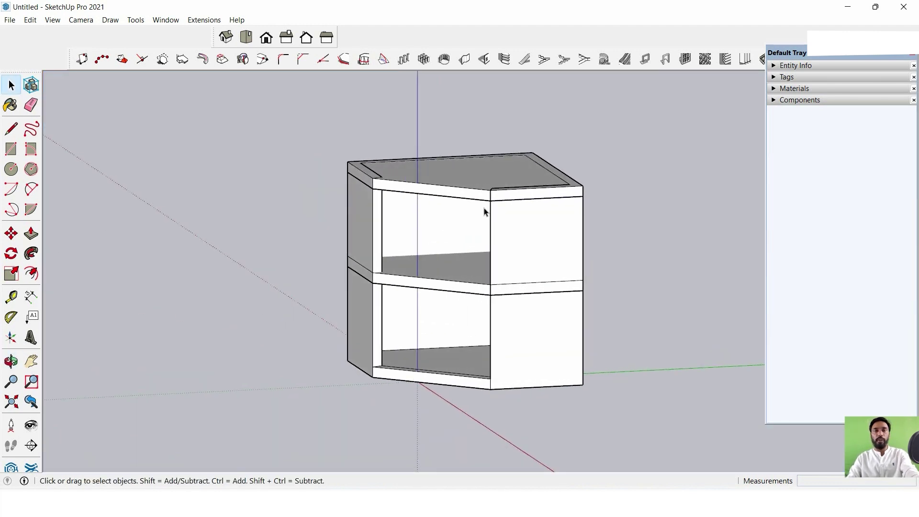
pyautogui.scroll(3, 488, 192)
pyautogui.moveTo(493, 177)
pyautogui.mouseDown(button='middle')
pyautogui.moveTo(249, 158)
pyautogui.moveTo(585, 166)
pyautogui.mouseUp(button='middle')
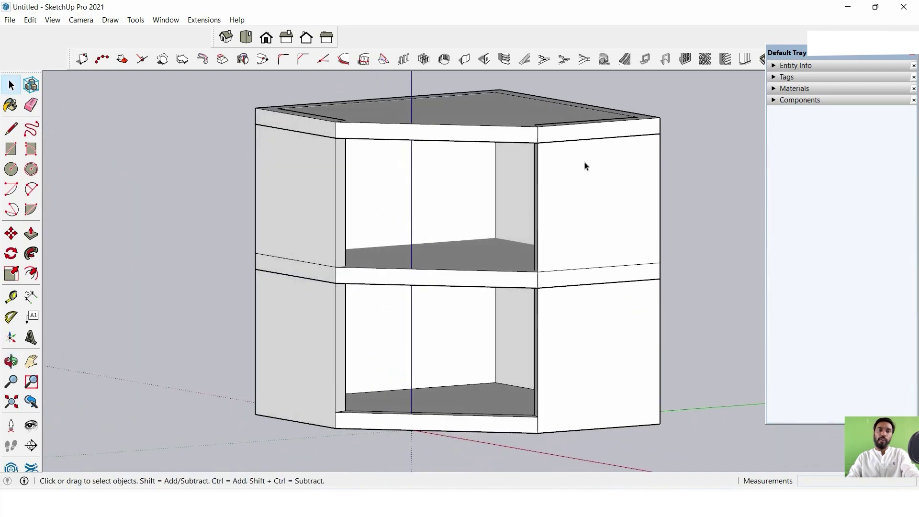
pyautogui.scroll(-2, 585, 166)
pyautogui.moveTo(517, 188)
pyautogui.mouseDown(button='middle')
pyautogui.moveTo(648, 219)
pyautogui.moveTo(657, 238)
pyautogui.moveTo(388, 226)
pyautogui.mouseUp(button='middle')
pyautogui.scroll(2, 430, 227)
pyautogui.press('space')
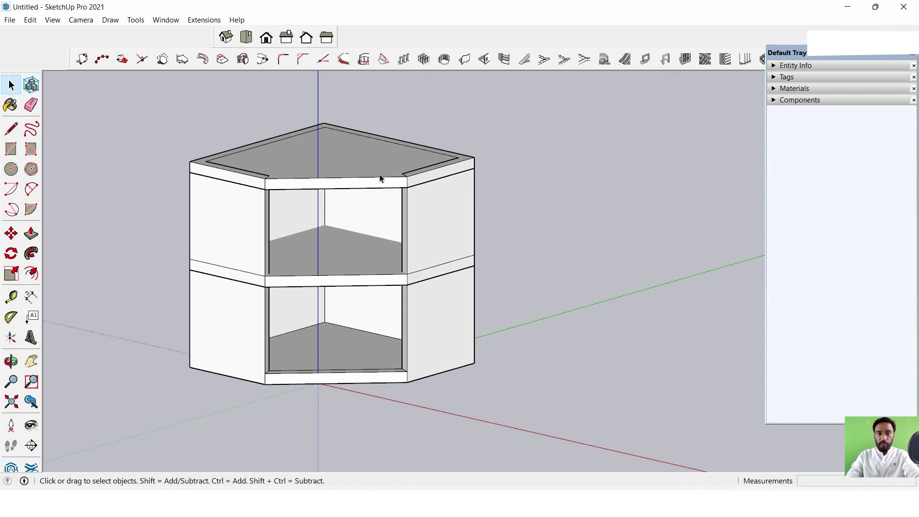
# Show the bookshelf in Top view and pan the plan to the left.
pyautogui.scroll(2, 380, 179)
pyautogui.moveTo(381, 179)
pyautogui.mouseDown(button='middle')
pyautogui.moveTo(516, 158)
pyautogui.moveTo(351, 117)
pyautogui.mouseUp(button='middle')
pyautogui.scroll(-2, 281, 125)
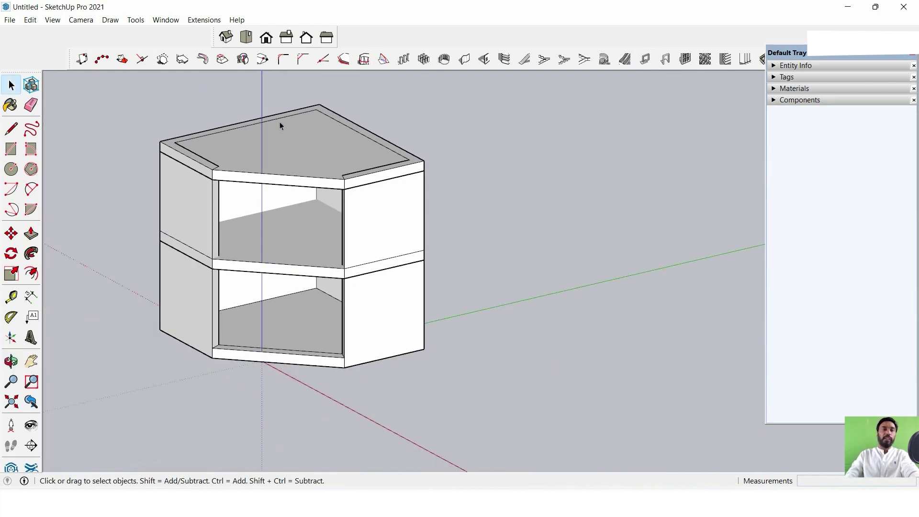
pyautogui.click(247, 37)
pyautogui.scroll(-2, 549, 230)
pyautogui.keyDown('shift'); pyautogui.moveTo(644, 200); pyautogui.dragTo(374, 200, button='middle'); pyautogui.keyUp('shift')
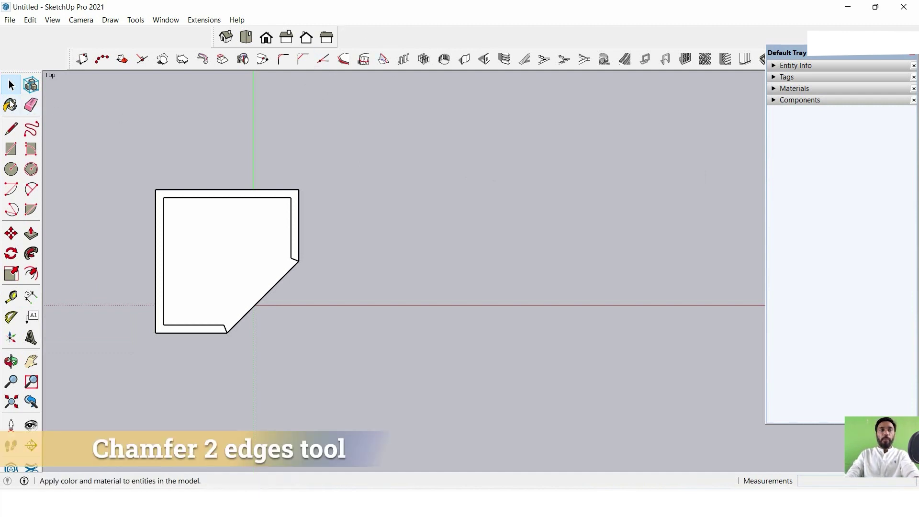
# Draw a closed 12' by 18' rectangular face with the Line tool beside the bookshelf.
pyautogui.scroll(-3, 546, 172)
pyautogui.scroll(6, 523, 161)
pyautogui.scroll(-6, 505, 176)
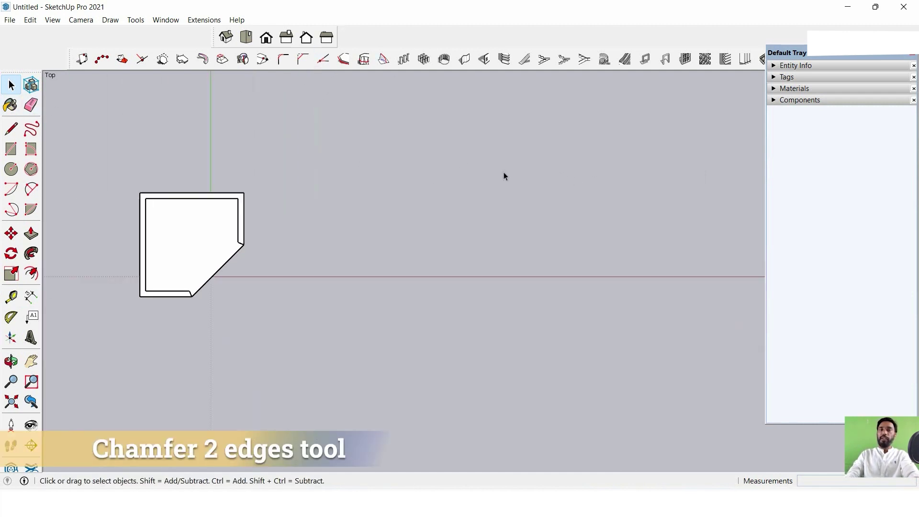
pyautogui.scroll(-1, 585, 170)
pyautogui.scroll(2, 585, 170)
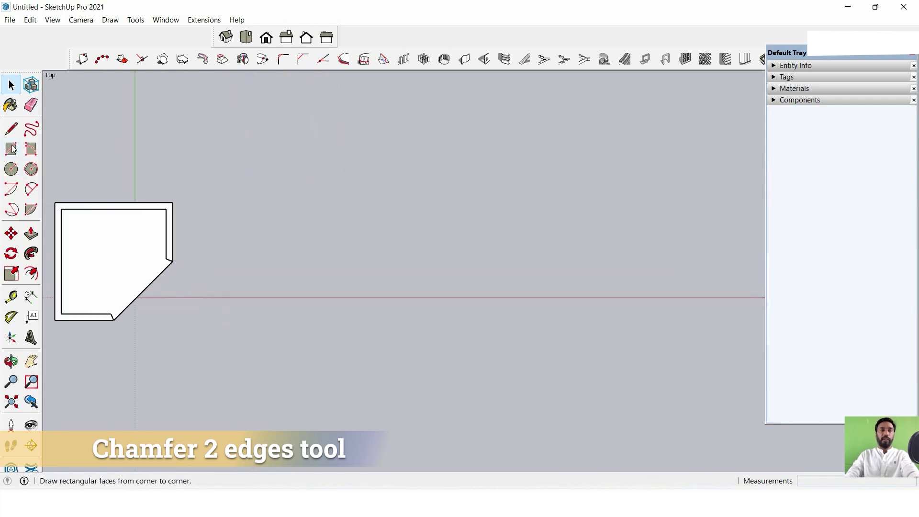
pyautogui.click(12, 128)
pyautogui.click(303, 137)
pyautogui.write("12'")
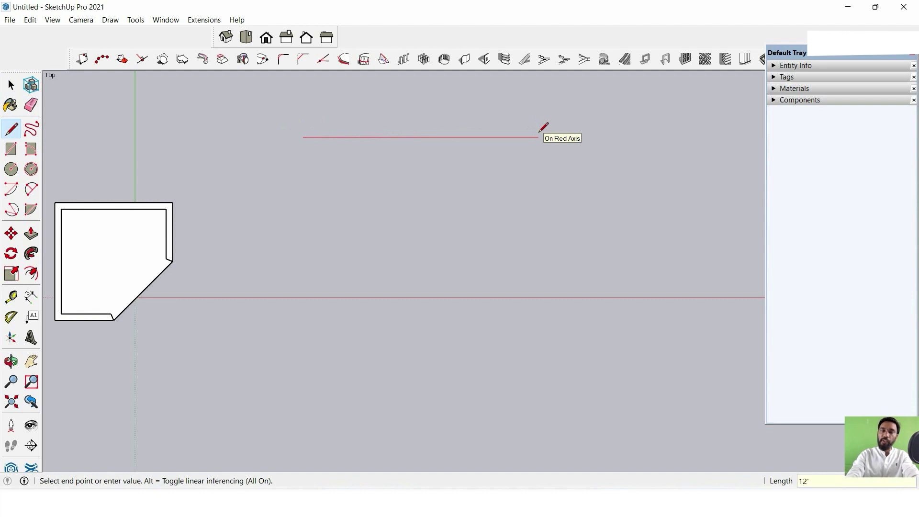
pyautogui.write("48'")
pyautogui.press('Return')
pyautogui.scroll(-3, 546, 168)
pyautogui.keyDown('shift'); pyautogui.moveTo(575, 209); pyautogui.dragTo(265, 184, button='middle'); pyautogui.keyUp('shift')
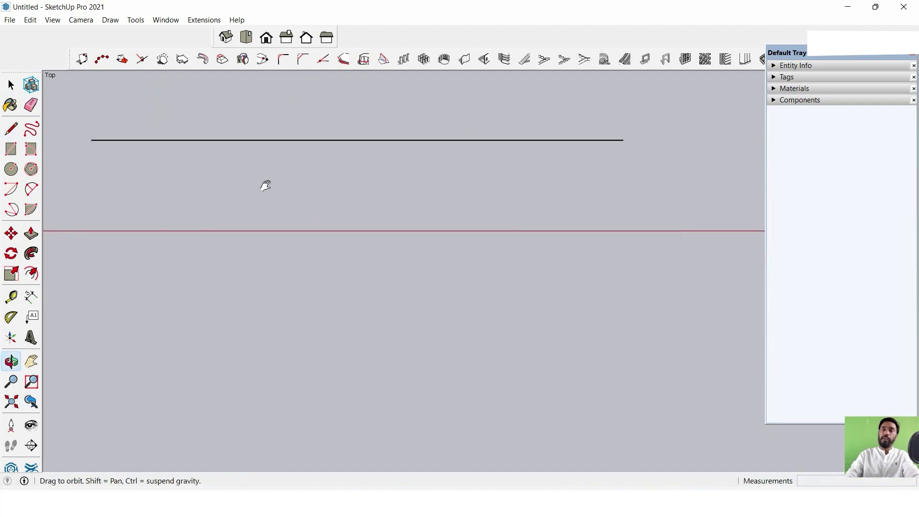
pyautogui.scroll(-2, 601, 390)
pyautogui.write("18'")
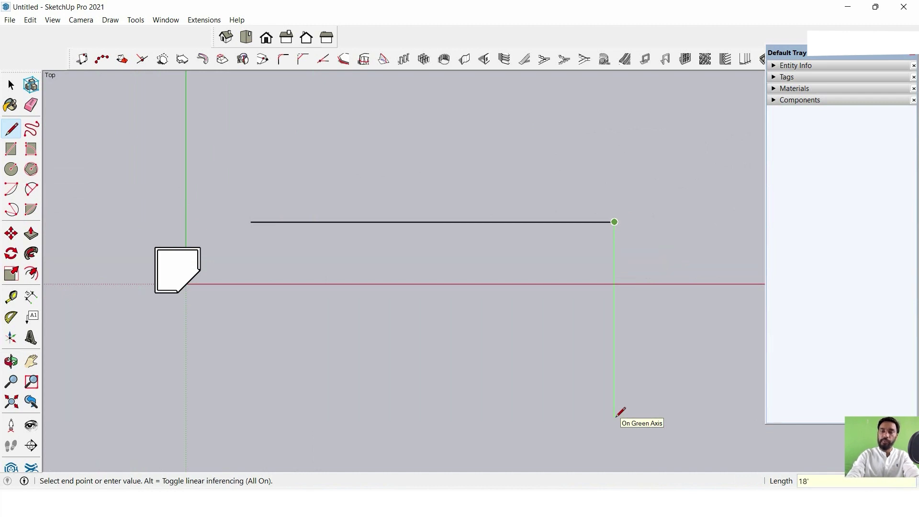
pyautogui.press('Return')
pyautogui.scroll(-2, 625, 399)
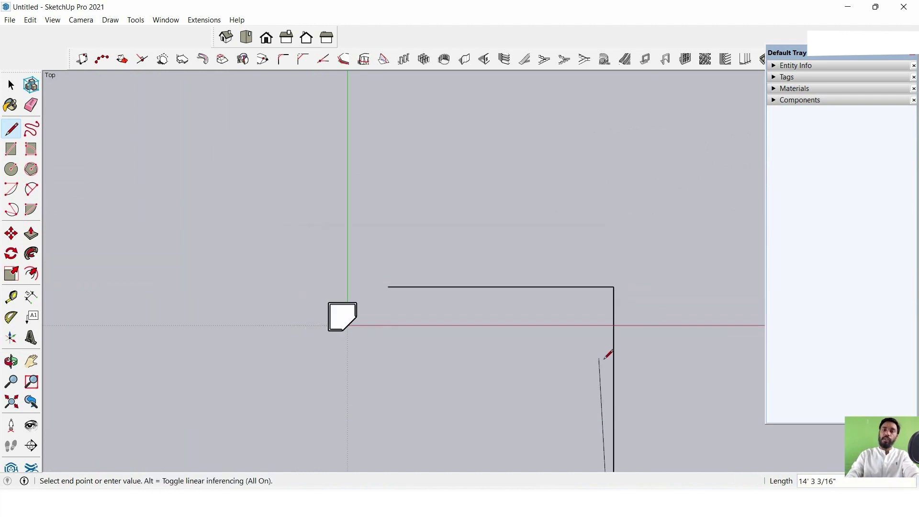
pyautogui.keyDown('shift'); pyautogui.moveTo(608, 353); pyautogui.dragTo(579, 99, button='middle'); pyautogui.keyUp('shift')
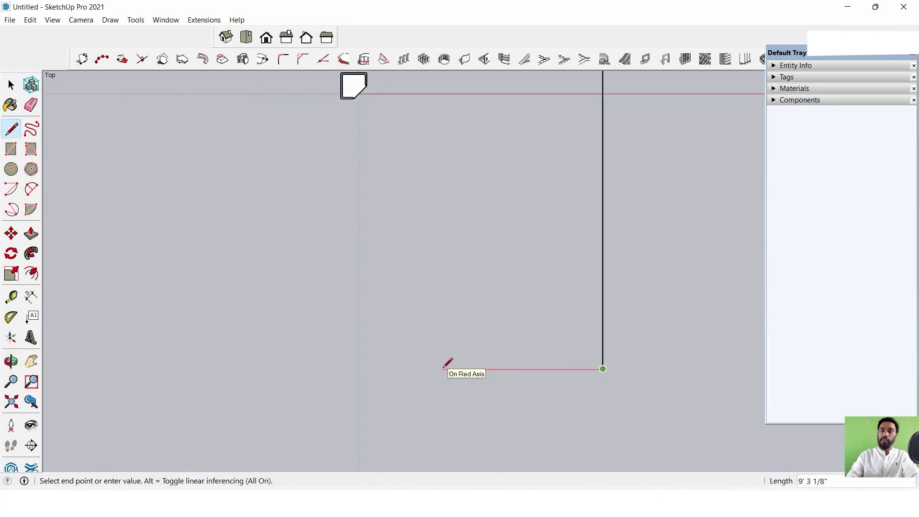
pyautogui.press('Return')
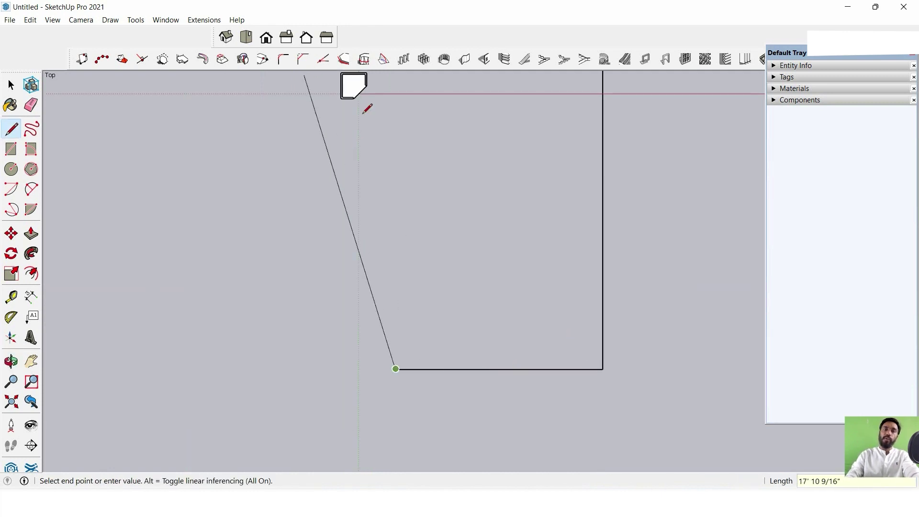
pyautogui.keyDown('shift'); pyautogui.moveTo(431, 165); pyautogui.dragTo(410, 261, button='middle'); pyautogui.keyUp('shift')
pyautogui.click(376, 154)
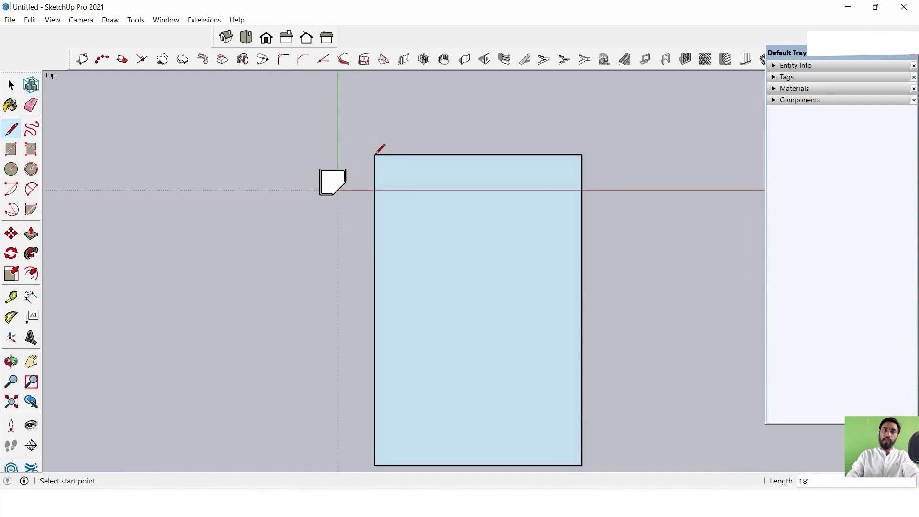
# Orbit to a tilted 3D view of the rectangle in Perspective camera mode.
pyautogui.click(11, 84)
pyautogui.moveTo(524, 297)
pyautogui.mouseDown(button='middle')
pyautogui.moveTo(479, 275)
pyautogui.moveTo(536, 257)
pyautogui.moveTo(444, 223)
pyautogui.moveTo(436, 266)
pyautogui.moveTo(523, 186)
pyautogui.mouseUp(button='middle')
pyautogui.moveTo(546, 236)
pyautogui.mouseDown(button='middle')
pyautogui.moveTo(335, 139)
pyautogui.moveTo(483, 219)
pyautogui.moveTo(478, 254)
pyautogui.mouseUp(button='middle')
pyautogui.click(84, 21)
pyautogui.click(96, 88)
pyautogui.press('space')
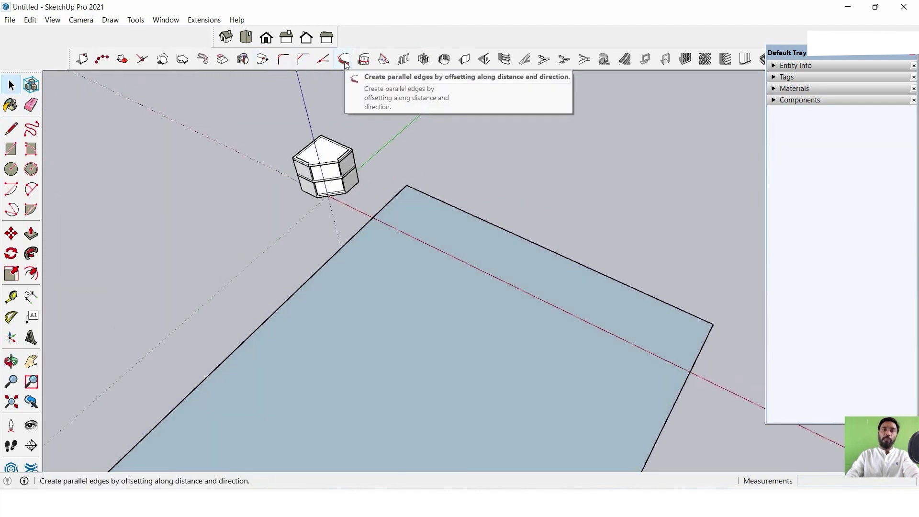
# Set the 1001bit edge offset to 9" and inset the top and left edges.
pyautogui.click(345, 61)
pyautogui.write('9"')
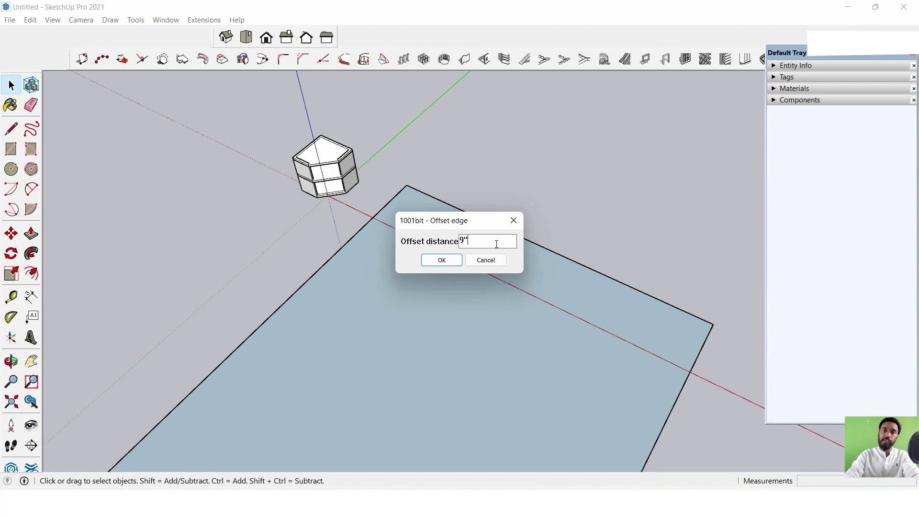
pyautogui.press('Return')
pyautogui.click(510, 232)
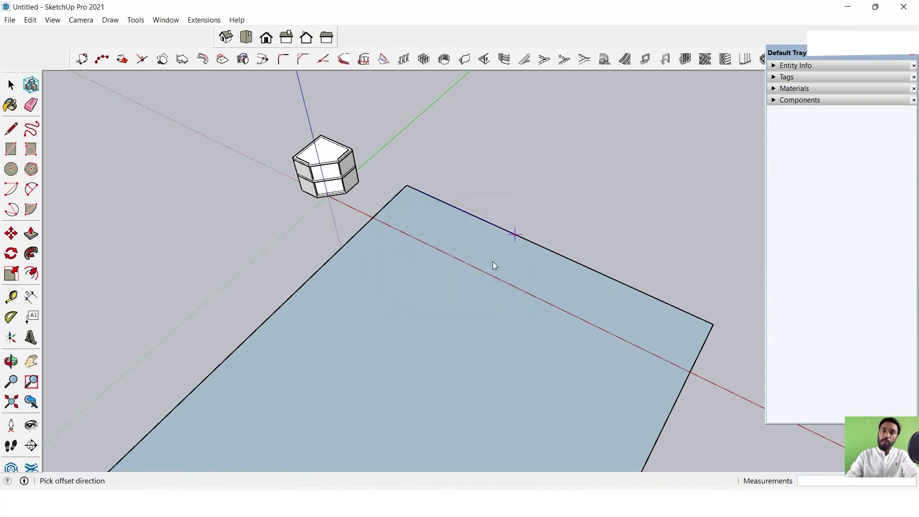
pyautogui.click(493, 261)
pyautogui.click(337, 254)
# Inset the right and bottom edges by 9" to complete the inner border.
pyautogui.moveTo(416, 306); pyautogui.dragTo(624, 354, button='middle')
pyautogui.click(617, 355)
pyautogui.moveTo(534, 325)
pyautogui.mouseDown(button='middle')
pyautogui.moveTo(554, 244)
pyautogui.moveTo(536, 259)
pyautogui.mouseUp(button='middle')
pyautogui.click(393, 383)
pyautogui.click(402, 366)
pyautogui.moveTo(420, 334)
pyautogui.mouseDown(button='middle')
pyautogui.moveTo(431, 306)
pyautogui.moveTo(585, 314)
pyautogui.moveTo(543, 314)
pyautogui.mouseUp(button='middle')
pyautogui.scroll(2, 580, 295)
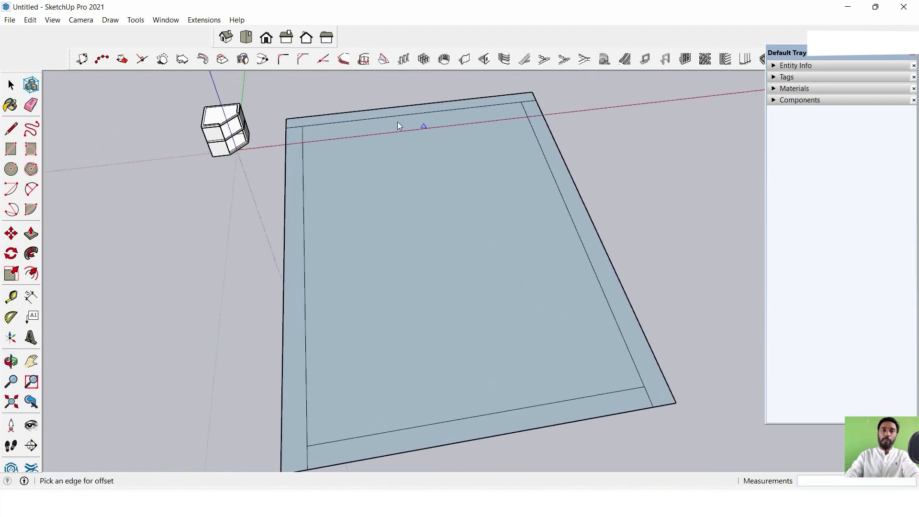
pyautogui.moveTo(331, 211)
pyautogui.mouseDown(button='middle')
pyautogui.moveTo(390, 278)
pyautogui.moveTo(583, 302)
pyautogui.moveTo(483, 325)
pyautogui.mouseUp(button='middle')
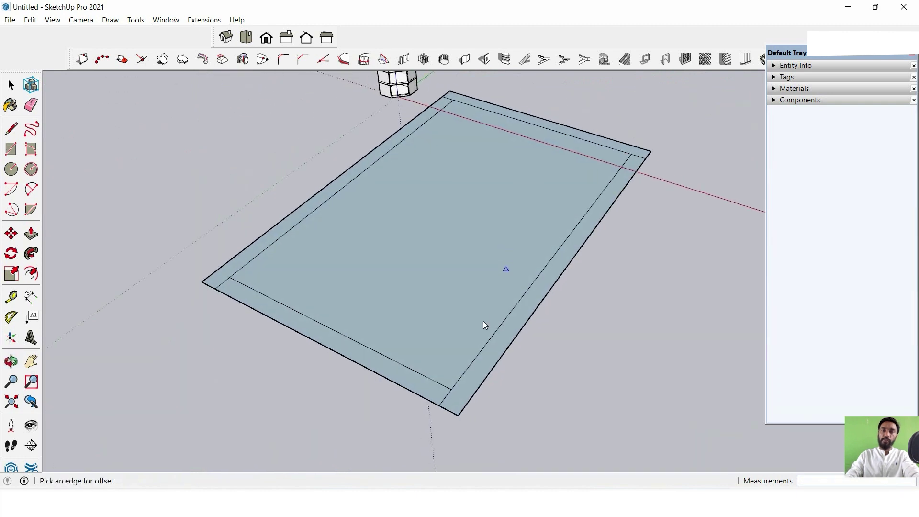
pyautogui.moveTo(627, 137)
pyautogui.mouseDown(button='middle')
pyautogui.moveTo(637, 154)
pyautogui.moveTo(519, 256)
pyautogui.moveTo(464, 216)
pyautogui.mouseUp(button='middle')
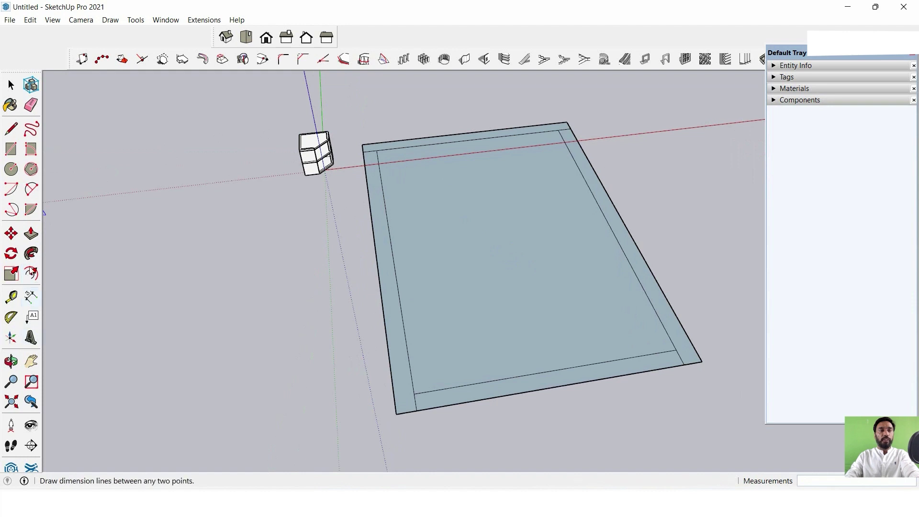
# Erase the overlapping offset-line stubs at the rectangle's corners.
pyautogui.click(31, 105)
pyautogui.scroll(3, 380, 149)
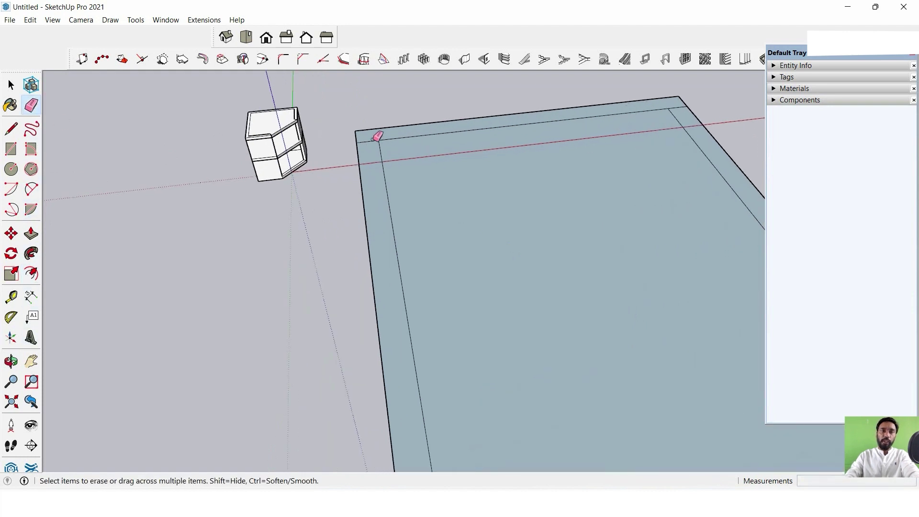
pyautogui.scroll(1, 408, 130)
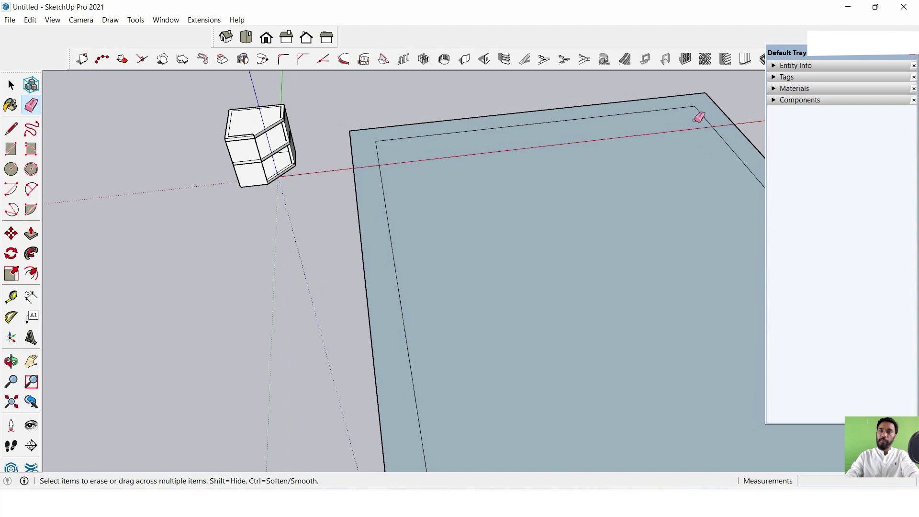
pyautogui.scroll(-1, 699, 118)
pyautogui.moveTo(626, 213)
pyautogui.mouseDown(button='middle')
pyautogui.moveTo(448, 33)
pyautogui.moveTo(296, 377)
pyautogui.mouseUp(button='middle')
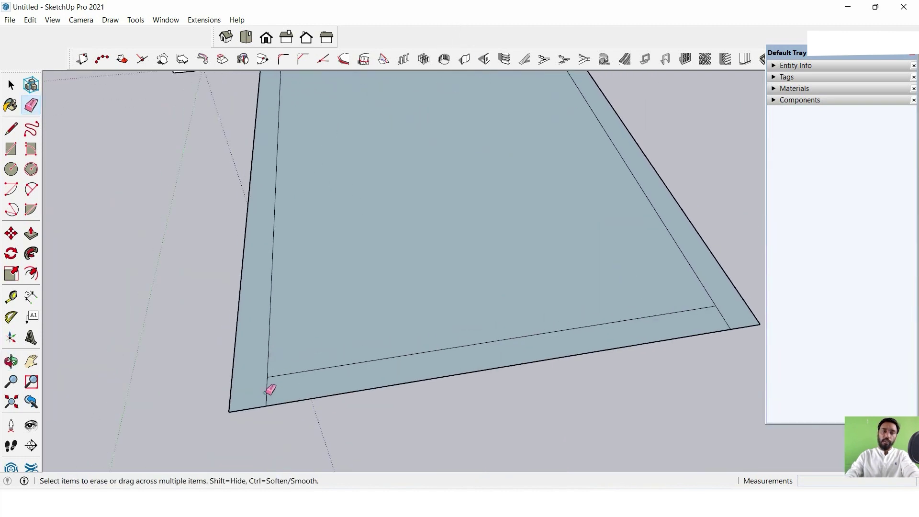
pyautogui.scroll(-3, 546, 310)
pyautogui.moveTo(546, 309); pyautogui.dragTo(531, 327, button='middle')
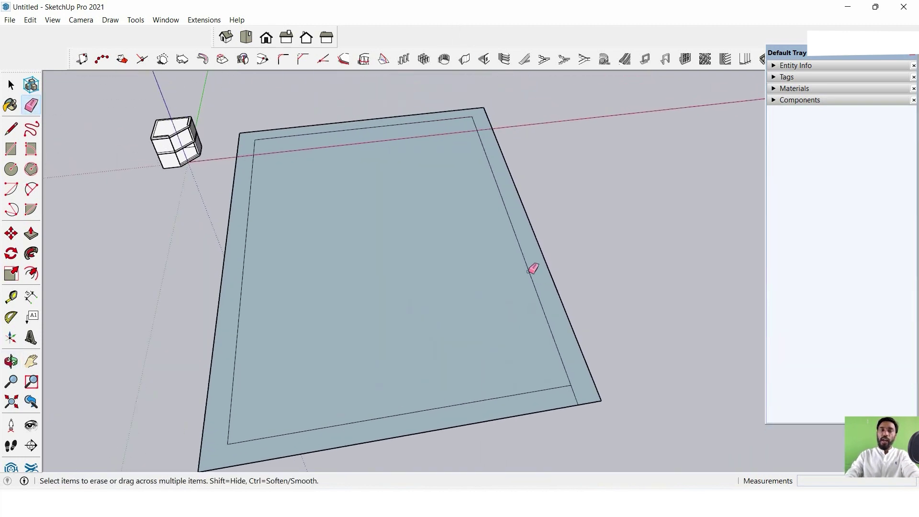
# Select the short bottom-right corner edge of the inner border.
pyautogui.click(11, 85)
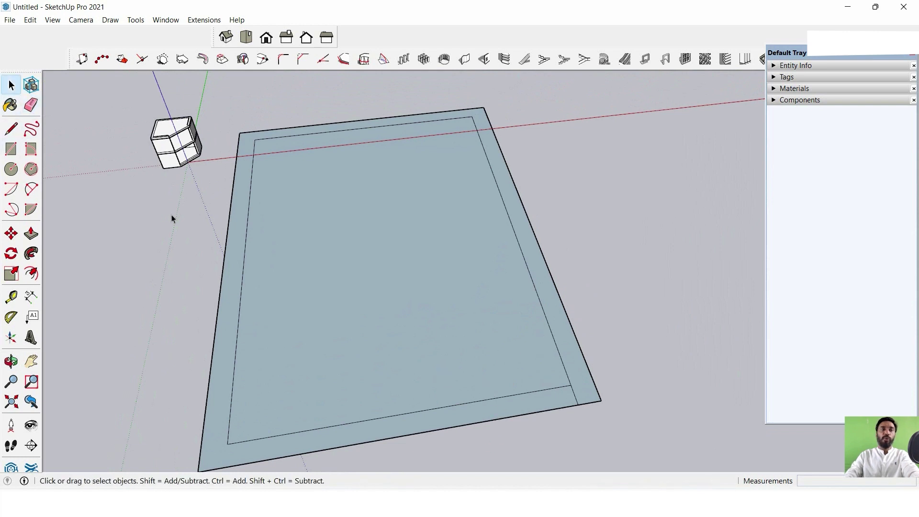
pyautogui.click(551, 329)
pyautogui.scroll(2, 546, 334)
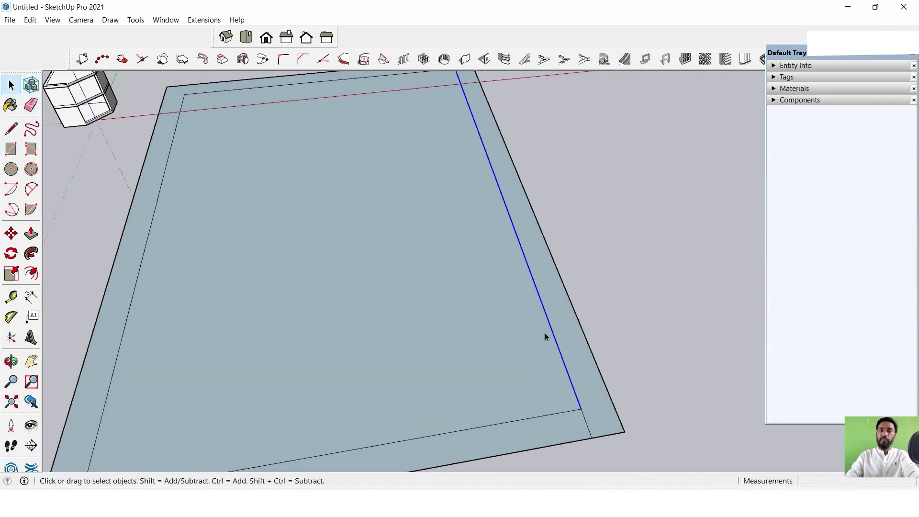
pyautogui.scroll(2, 557, 299)
pyautogui.scroll(-2, 566, 330)
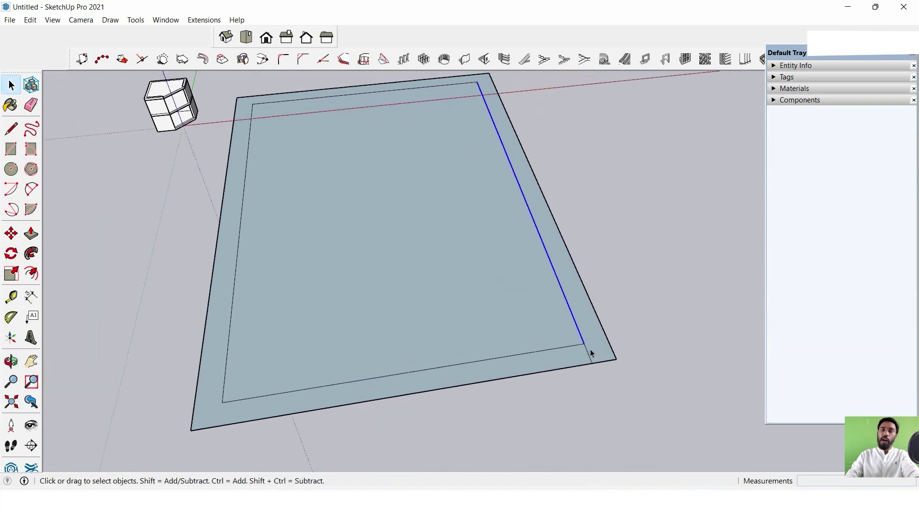
pyautogui.click(588, 353)
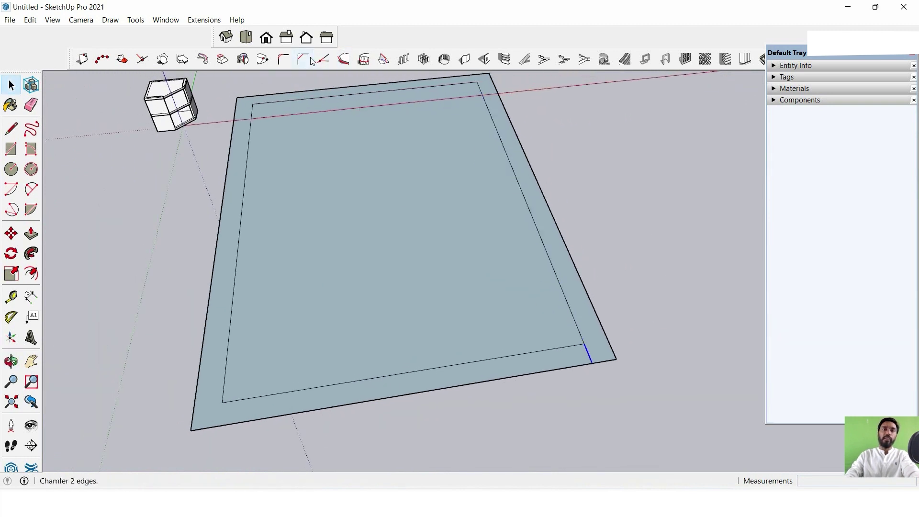
# Apply a 3'6" edge offset with the 1001bit offset tool.
pyautogui.click(343, 59)
pyautogui.write('3\'6"')
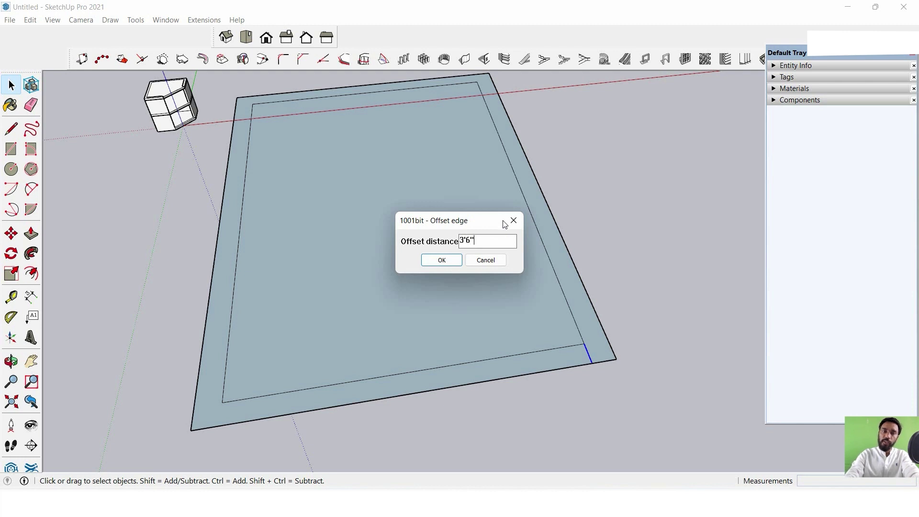
pyautogui.press('Return')
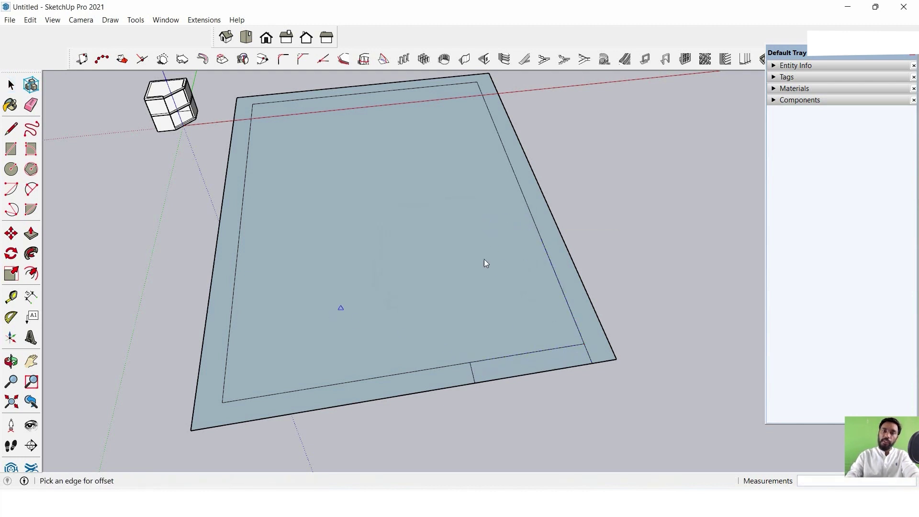
pyautogui.click(9, 87)
pyautogui.scroll(3, 469, 243)
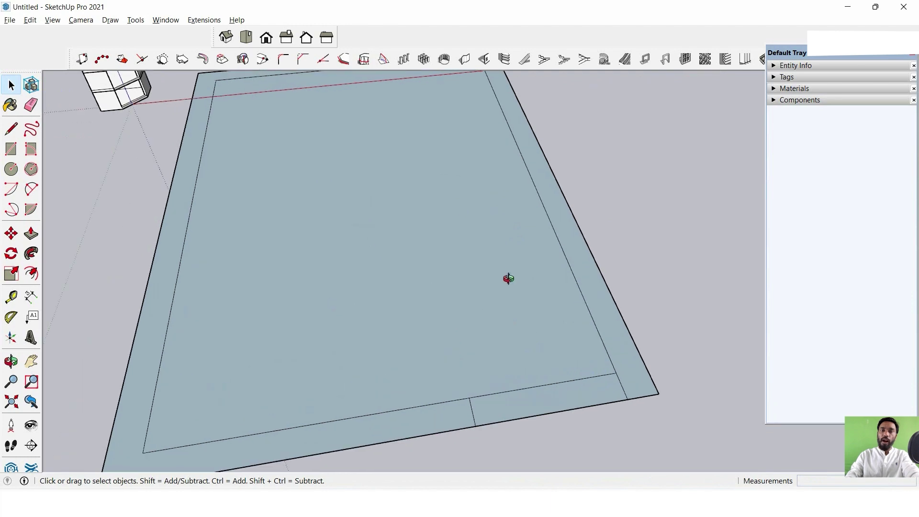
pyautogui.moveTo(507, 277)
pyautogui.mouseDown(button='middle')
pyautogui.moveTo(458, 341)
pyautogui.moveTo(172, 349)
pyautogui.mouseUp(button='middle')
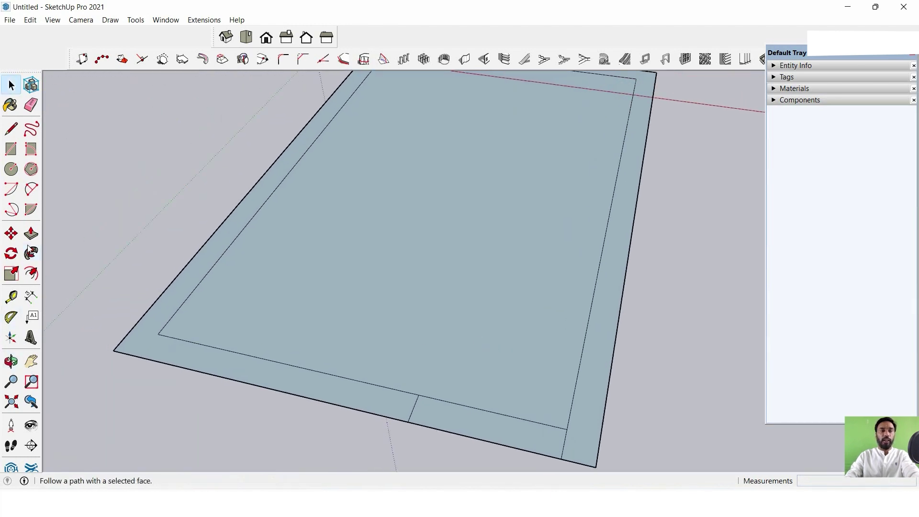
# Push/Pull the 9" outer ring face up into 10' walls.
pyautogui.click(31, 234)
pyautogui.click(150, 343)
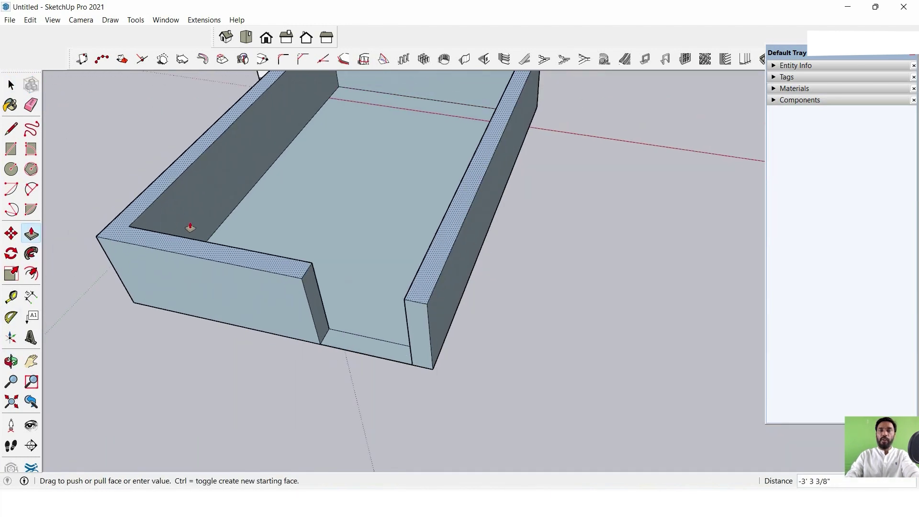
pyautogui.moveTo(189, 225); pyautogui.dragTo(283, 353, button='middle')
pyautogui.scroll(3, 282, 277)
pyautogui.scroll(-3, 283, 278)
pyautogui.moveTo(283, 278)
pyautogui.mouseDown(button='middle')
pyautogui.moveTo(307, 195)
pyautogui.moveTo(304, 219)
pyautogui.mouseUp(button='middle')
pyautogui.write("10'")
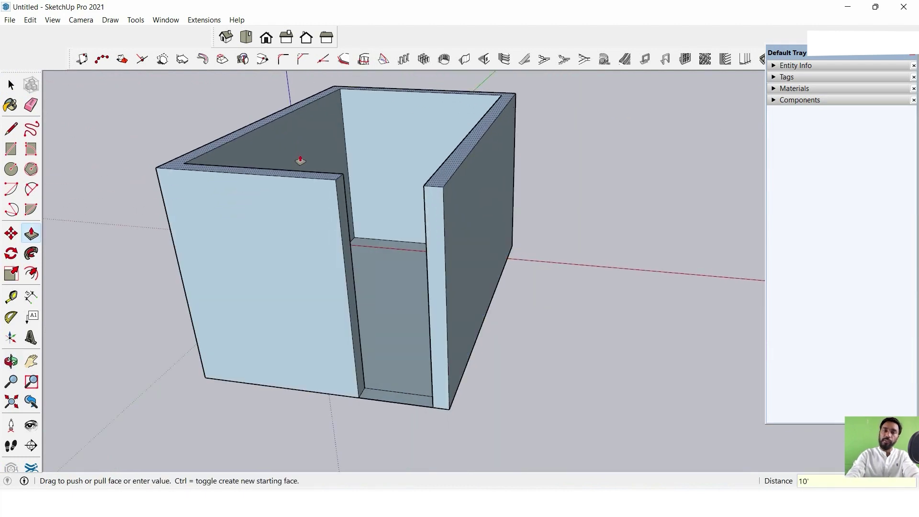
pyautogui.press('Return')
# Select all of the box geometry and make it a single group.
pyautogui.click(11, 84)
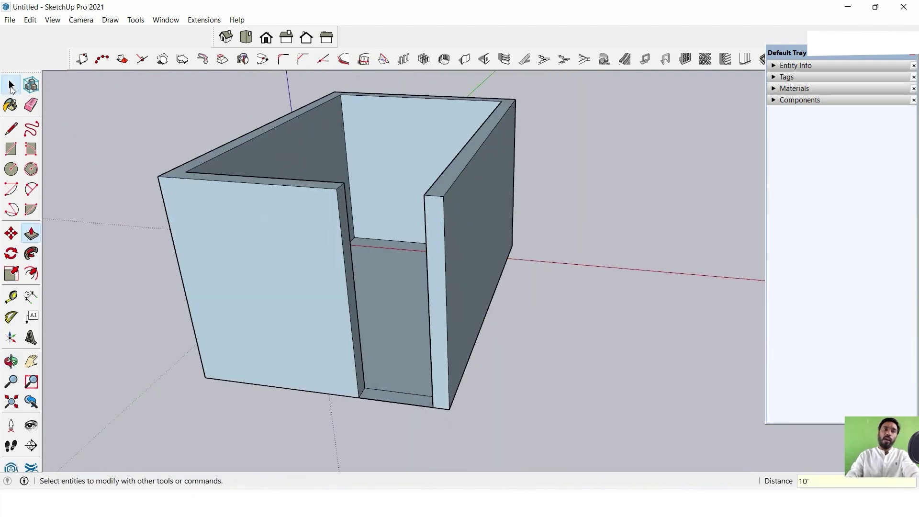
pyautogui.tripleClick(306, 285)
pyautogui.rightClick(311, 267)
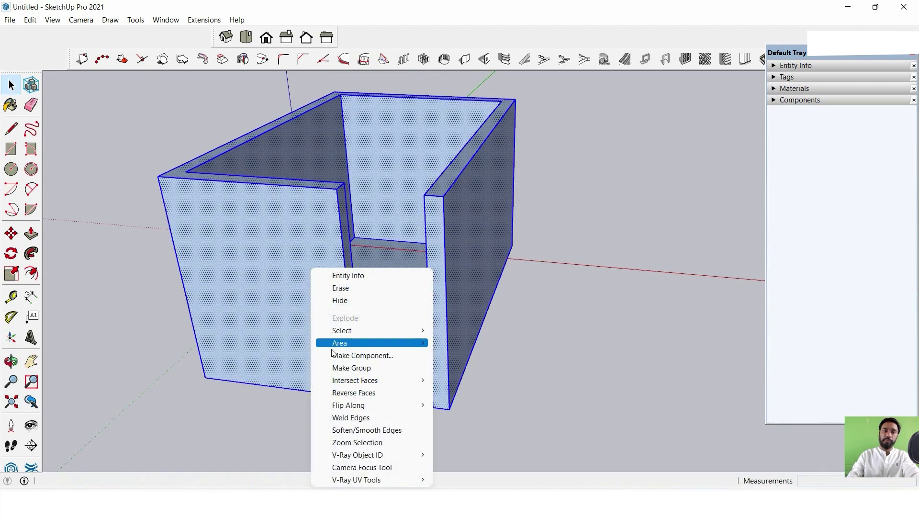
pyautogui.click(352, 368)
pyautogui.click(559, 247)
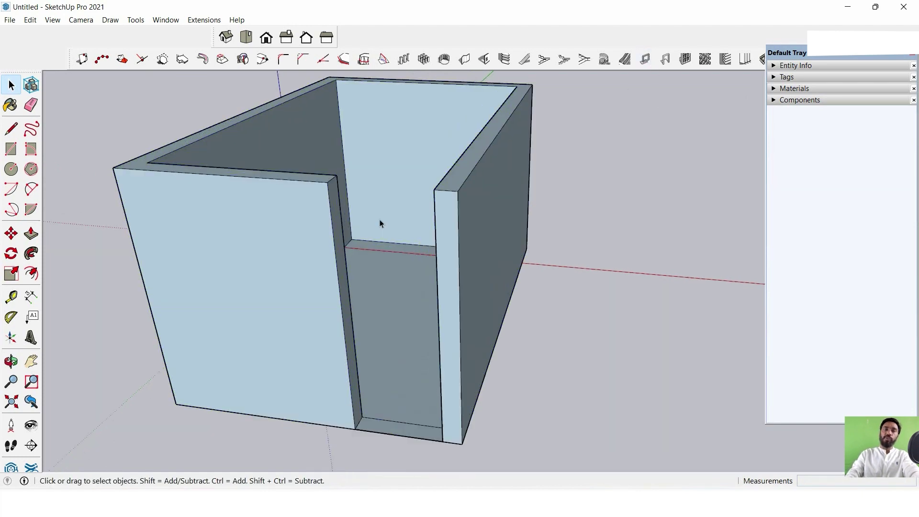
pyautogui.scroll(5, 380, 220)
pyautogui.scroll(-5, 380, 240)
pyautogui.moveTo(427, 236); pyautogui.dragTo(445, 223, button='middle')
# Show the walled box from the Top view in Parallel Projection, zoomed and panned to fill the screen.
pyautogui.press('space')
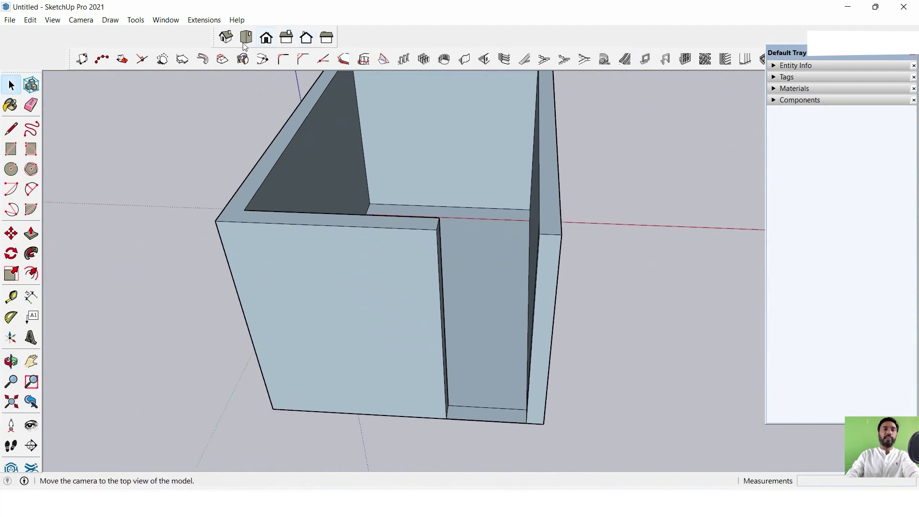
pyautogui.click(246, 37)
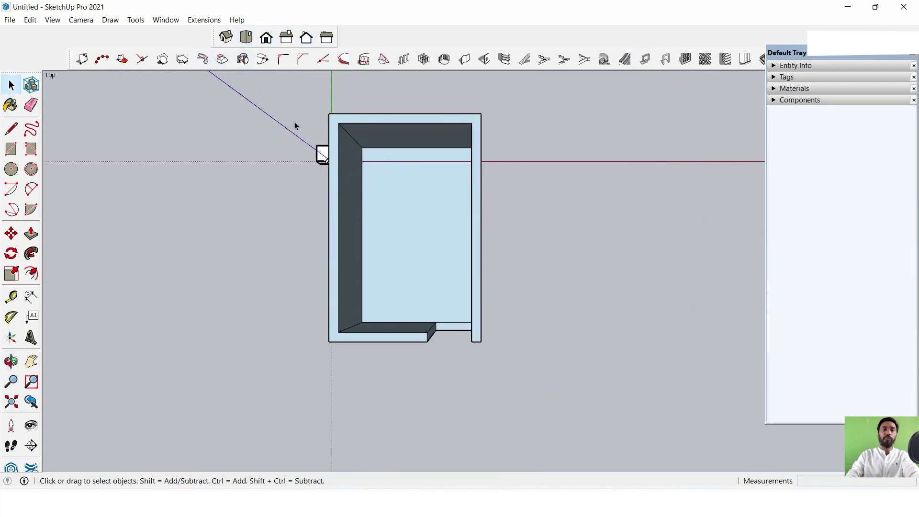
pyautogui.click(81, 20)
pyautogui.click(110, 74)
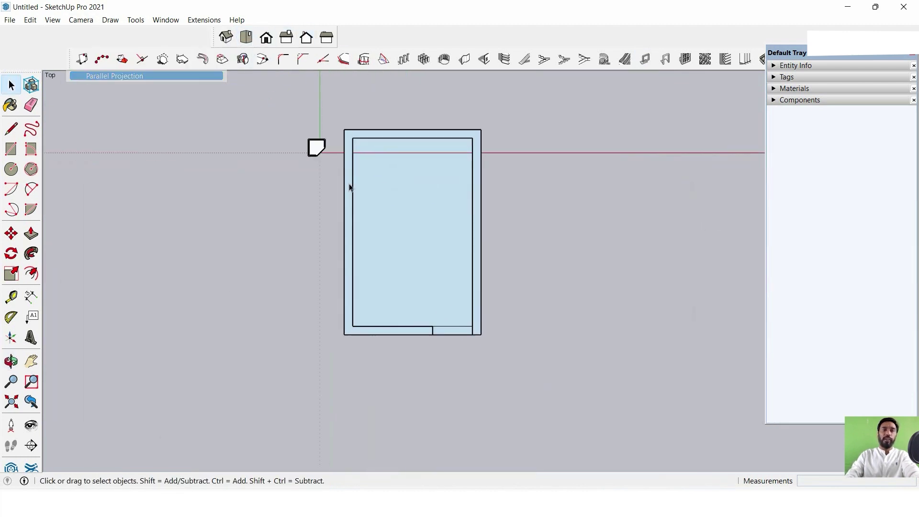
pyautogui.scroll(3, 428, 261)
pyautogui.keyDown('shift'); pyautogui.moveTo(427, 261); pyautogui.dragTo(415, 293, button='middle'); pyautogui.keyUp('shift')
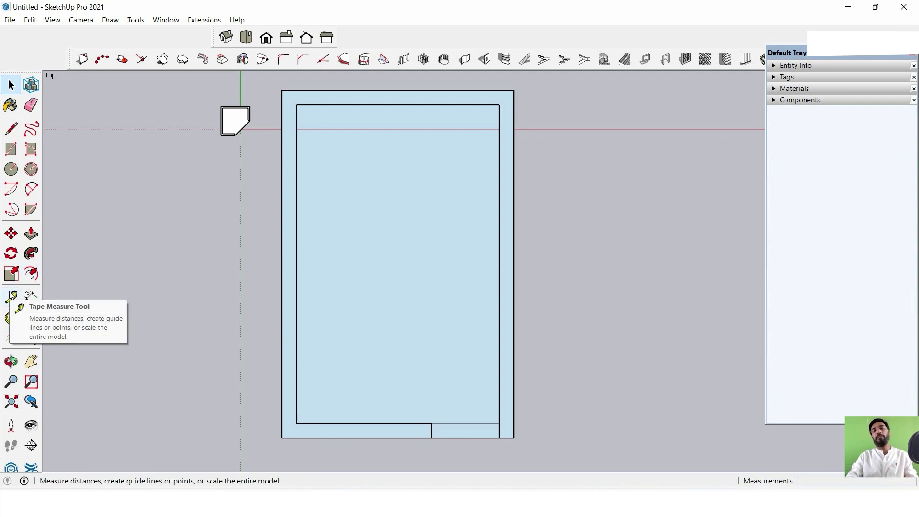
pyautogui.scroll(-1, 494, 400)
pyautogui.scroll(3, 474, 442)
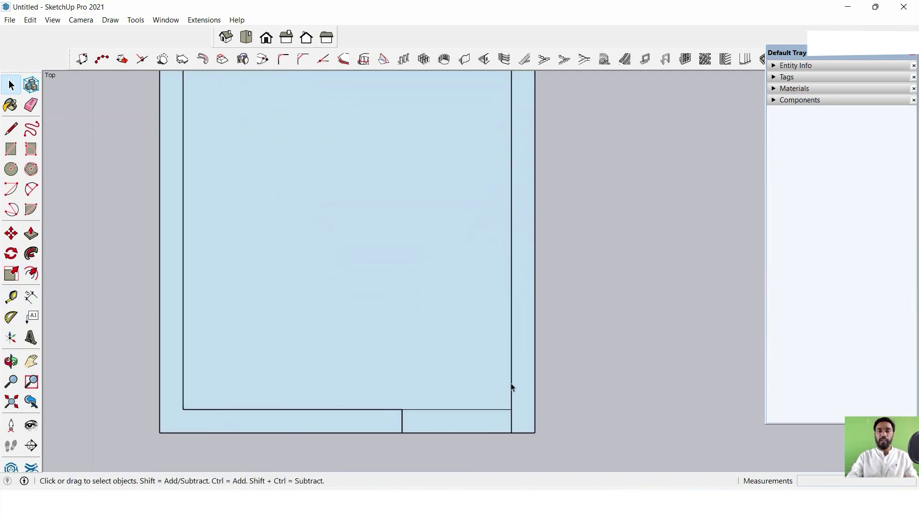
# Draw a rectangle across the top of the front opening.
pyautogui.click(11, 149)
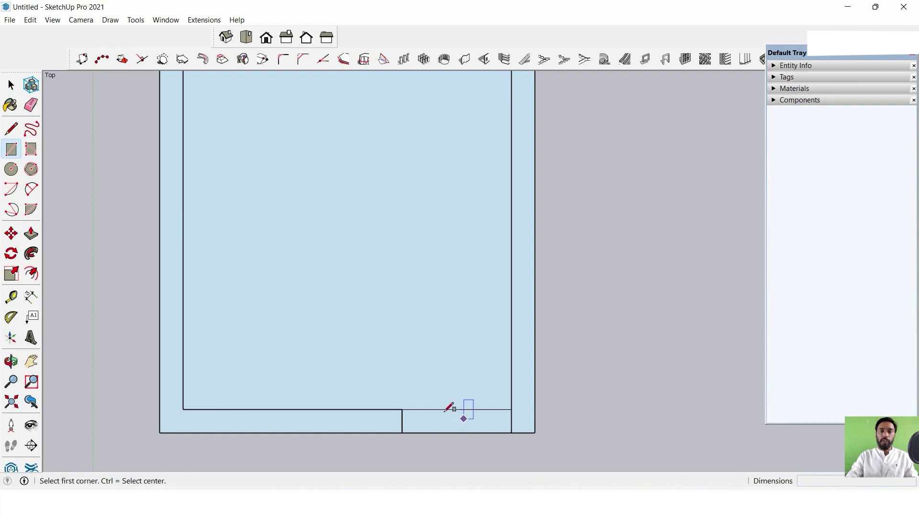
pyautogui.click(402, 409)
pyautogui.click(505, 433)
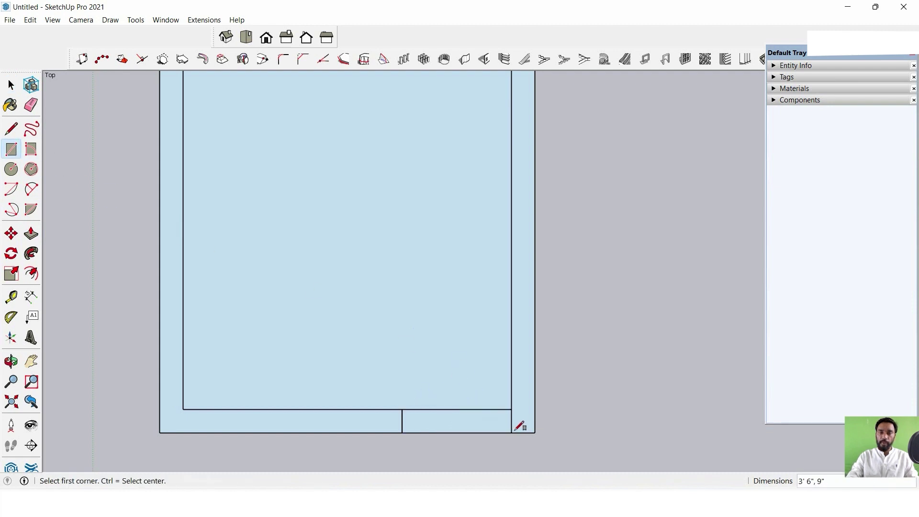
pyautogui.scroll(-2, 455, 340)
pyautogui.moveTo(462, 363); pyautogui.dragTo(516, 153, button='middle')
pyautogui.scroll(3, 516, 154)
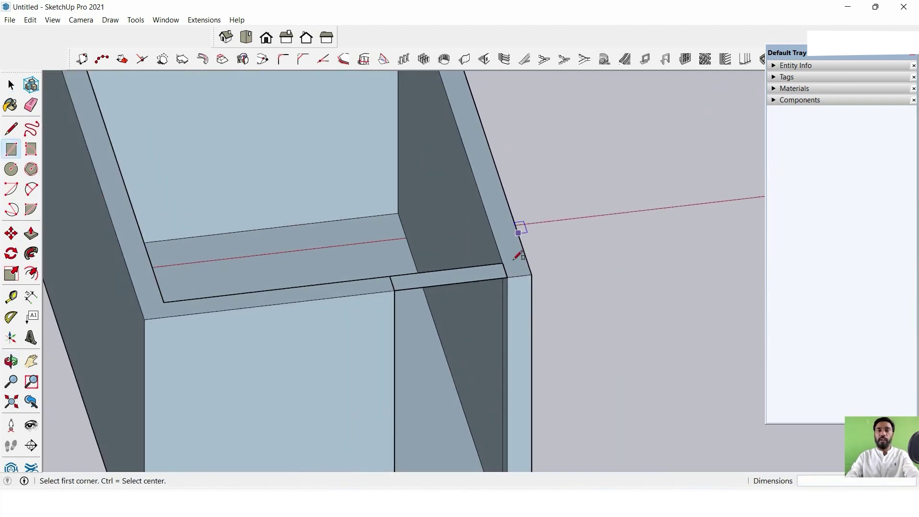
pyautogui.moveTo(517, 230); pyautogui.dragTo(513, 154, button='middle')
pyautogui.scroll(1, 526, 243)
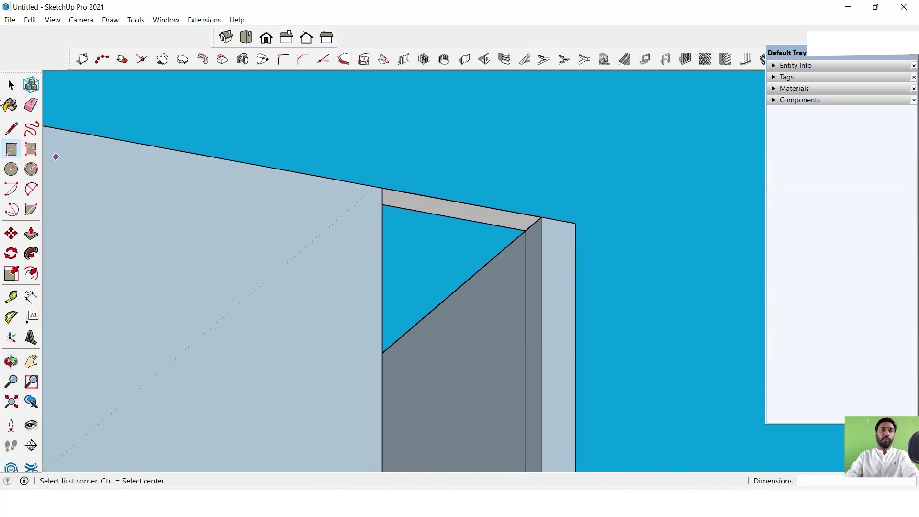
# Push/Pull the opening rectangle down 3' into a header panel.
pyautogui.click(11, 85)
pyautogui.click(31, 234)
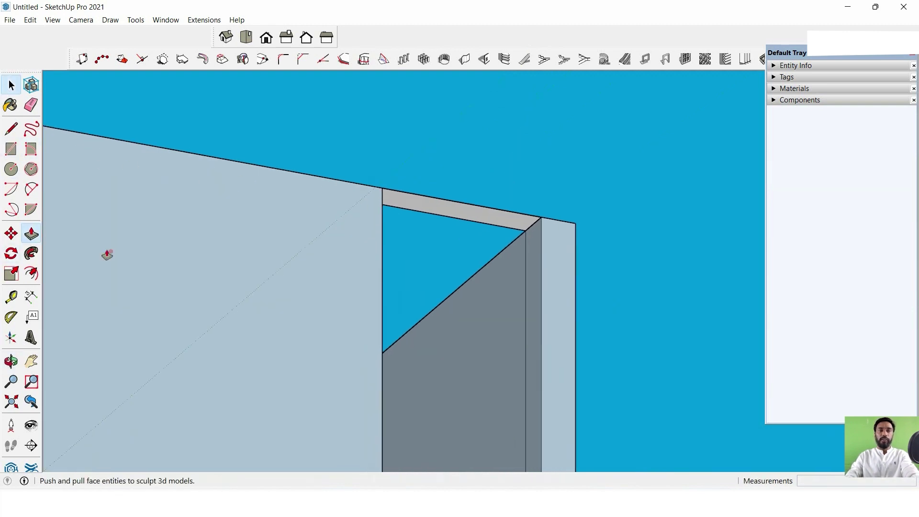
pyautogui.click(500, 215)
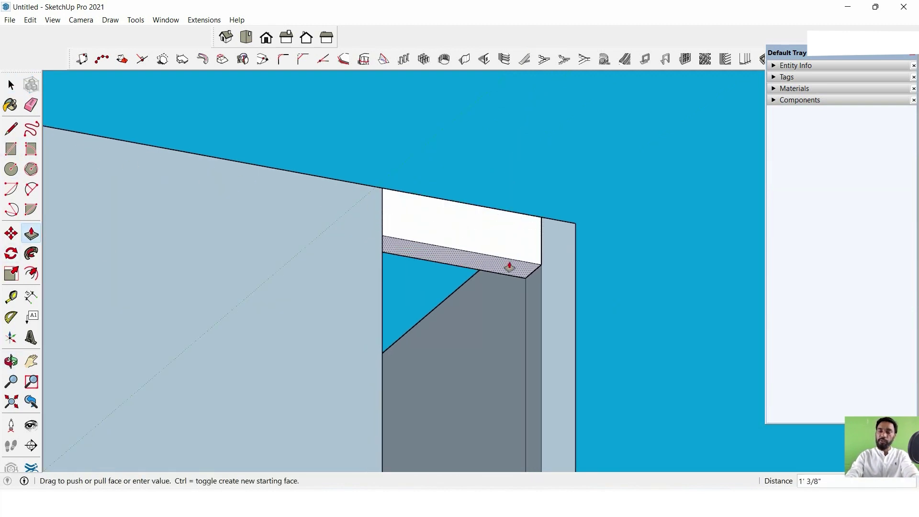
pyautogui.write("3'")
pyautogui.press('Return')
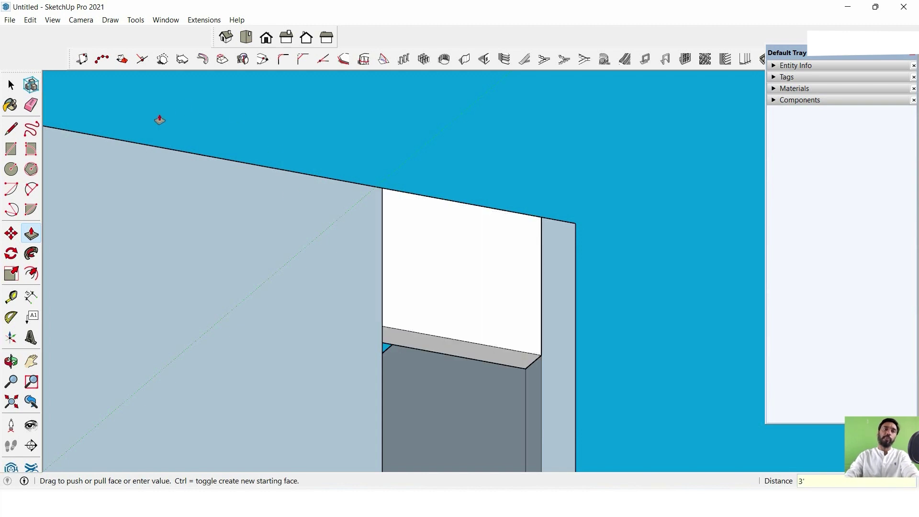
# Make the 3' header panel its own group.
pyautogui.click(11, 85)
pyautogui.moveTo(269, 150)
pyautogui.mouseDown(button='middle')
pyautogui.moveTo(501, 191)
pyautogui.moveTo(236, 386)
pyautogui.moveTo(244, 380)
pyautogui.mouseUp(button='middle')
pyautogui.click(426, 201)
pyautogui.rightClick(425, 201)
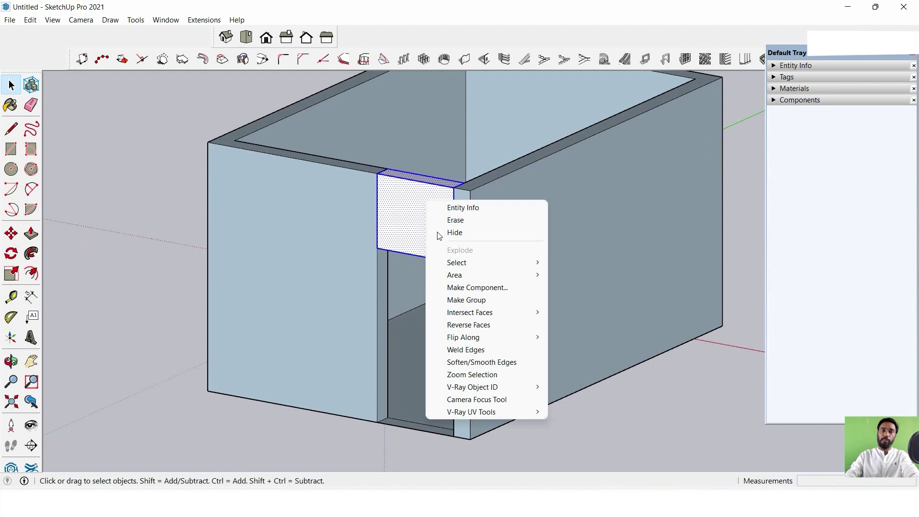
pyautogui.click(467, 300)
pyautogui.scroll(-3, 412, 204)
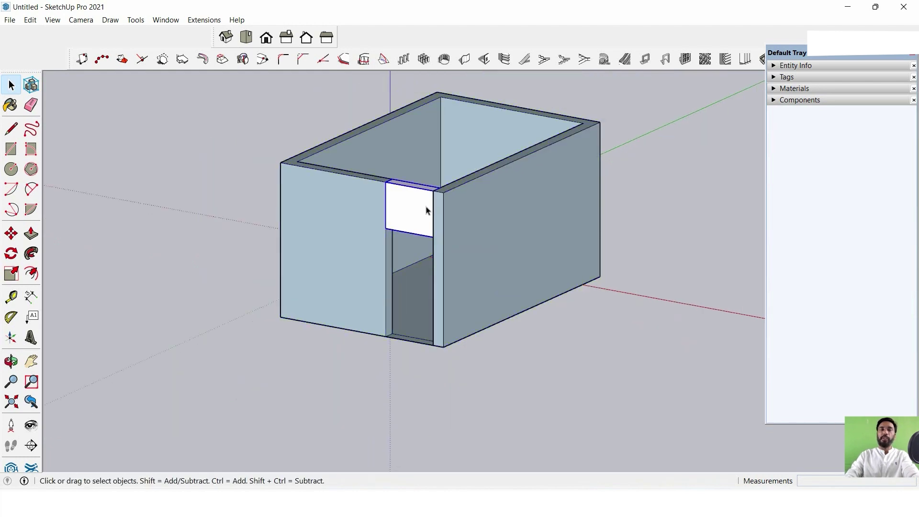
pyautogui.moveTo(427, 211)
pyautogui.mouseDown(button='middle')
pyautogui.moveTo(314, 219)
pyautogui.moveTo(653, 232)
pyautogui.moveTo(398, 269)
pyautogui.moveTo(413, 235)
pyautogui.moveTo(342, 236)
pyautogui.mouseUp(button='middle')
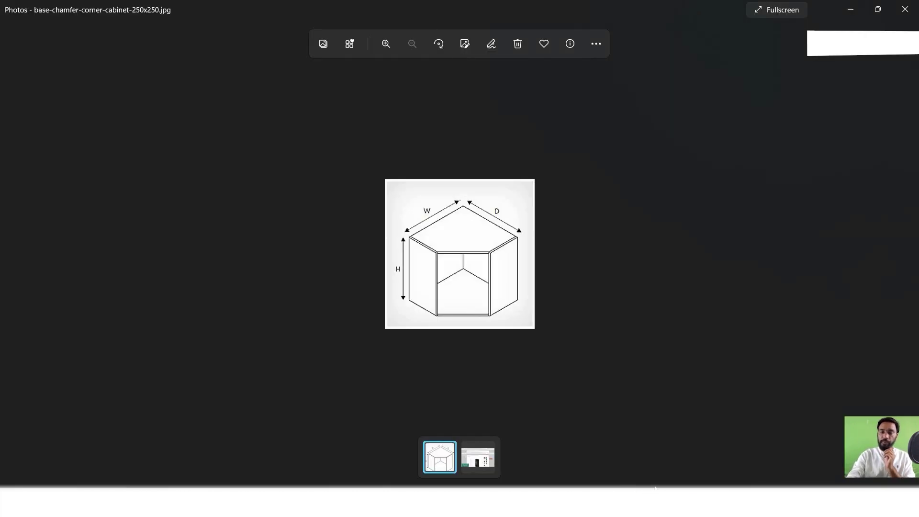
# Show book s.jpg in Photos and zoom in and out to read its 69 in height.
pyautogui.press('Right')
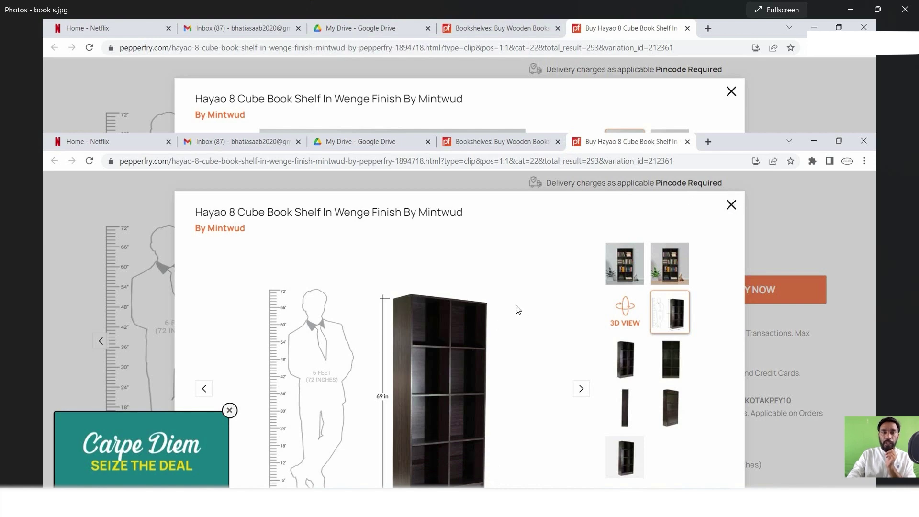
pyautogui.scroll(2, 507, 292)
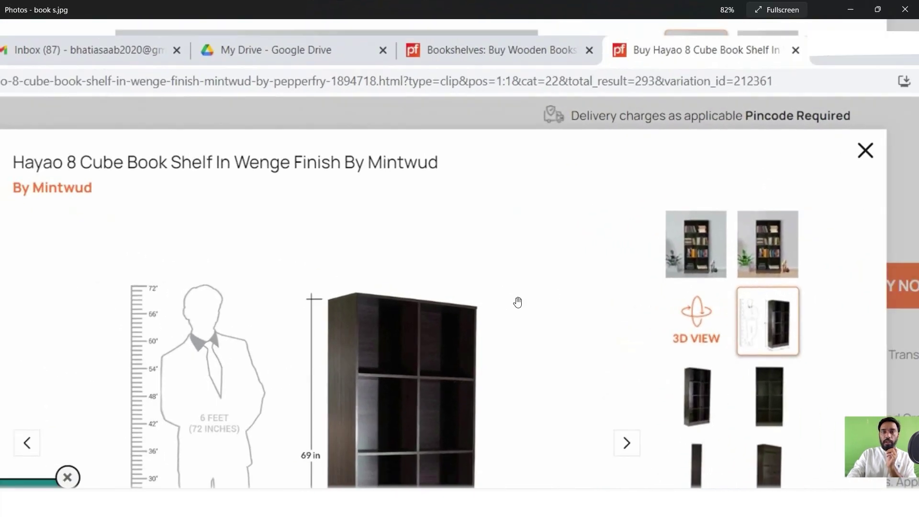
pyautogui.scroll(-2, 519, 304)
pyautogui.scroll(3, 630, 303)
pyautogui.scroll(3, 626, 291)
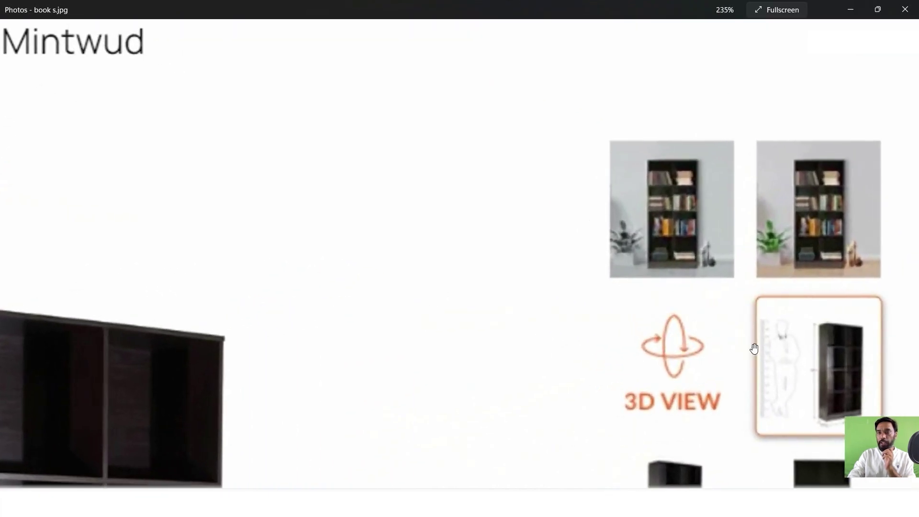
pyautogui.scroll(-2, 498, 321)
pyautogui.scroll(-2, 291, 281)
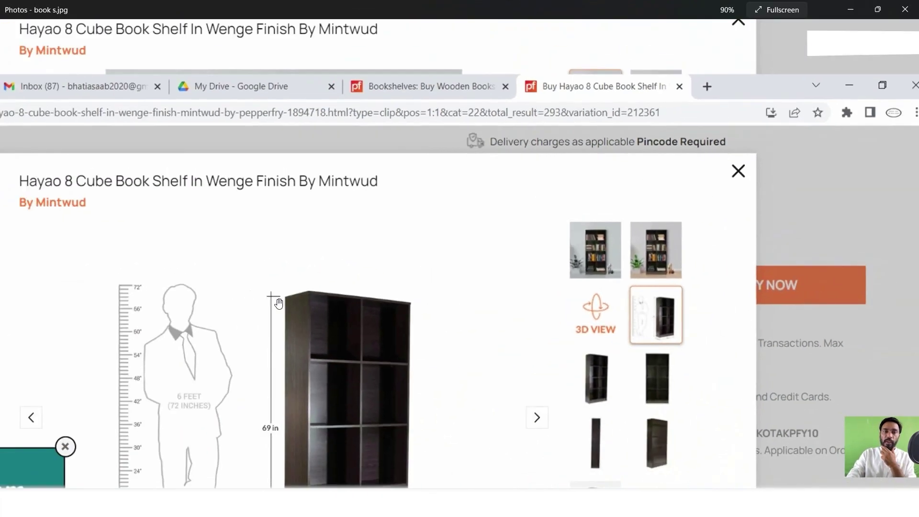
pyautogui.scroll(-1, 386, 332)
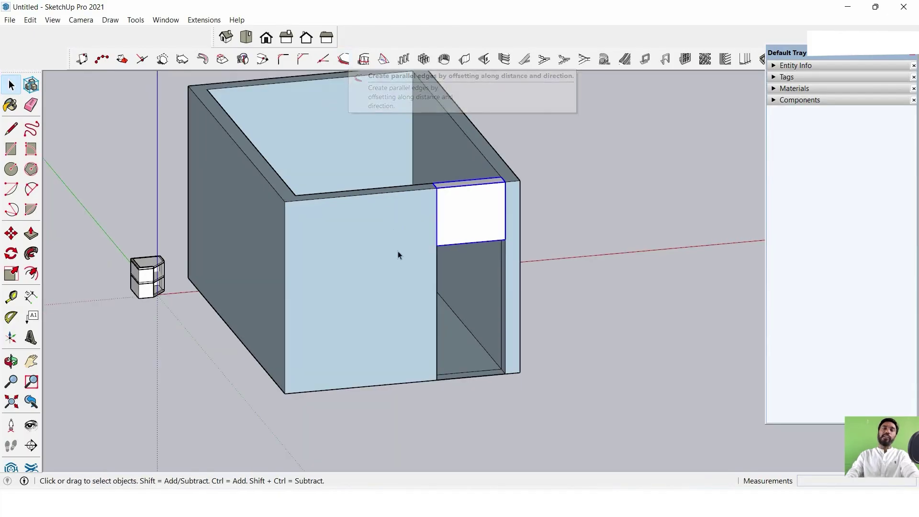
# Switch to the Front standard view framed on the box.
pyautogui.moveTo(416, 249); pyautogui.dragTo(336, 245, button='middle')
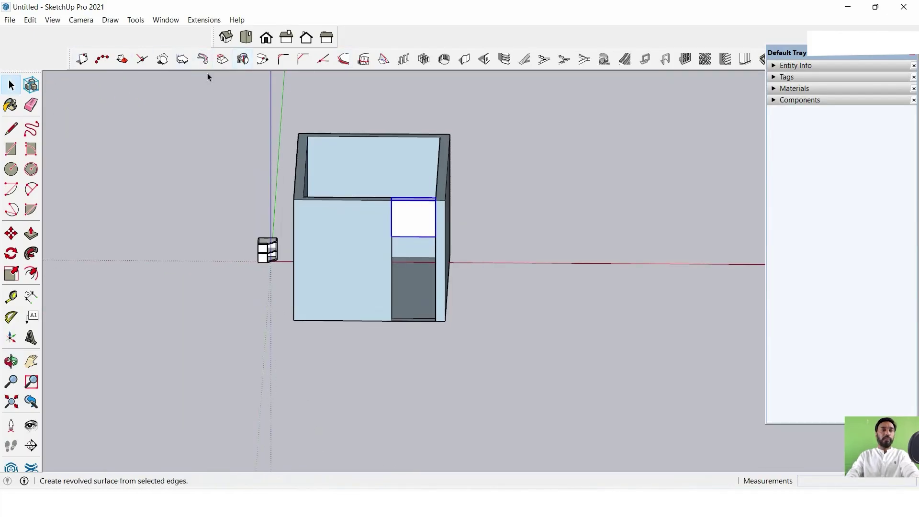
pyautogui.click(266, 37)
pyautogui.keyDown('shift'); pyautogui.moveTo(630, 260); pyautogui.dragTo(464, 236, button='middle'); pyautogui.keyUp('shift')
pyautogui.scroll(3, 417, 274)
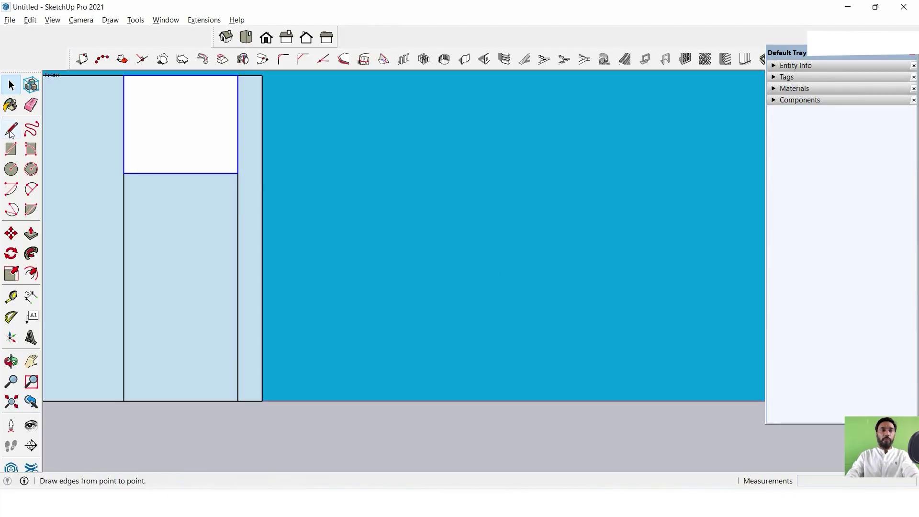
# Trace a 69" tall by 31" wide bookshelf outline face with lines, entering 16.3 for one edge.
pyautogui.click(11, 128)
pyautogui.click(418, 388)
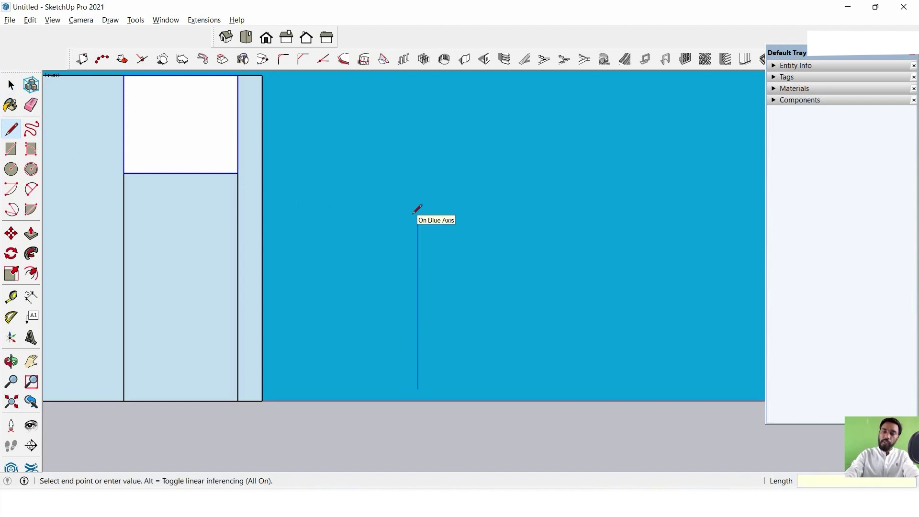
pyautogui.write('69"')
pyautogui.click(418, 211)
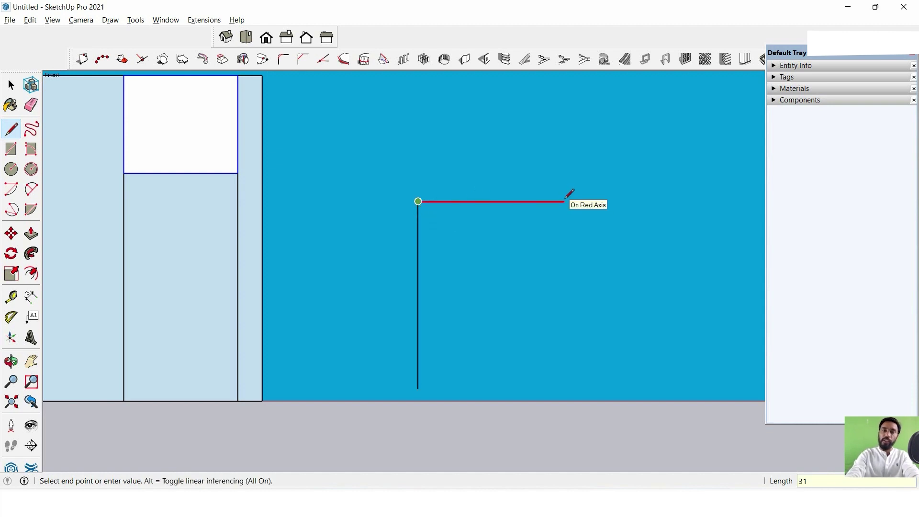
pyautogui.write('16.3')
pyautogui.press('Return')
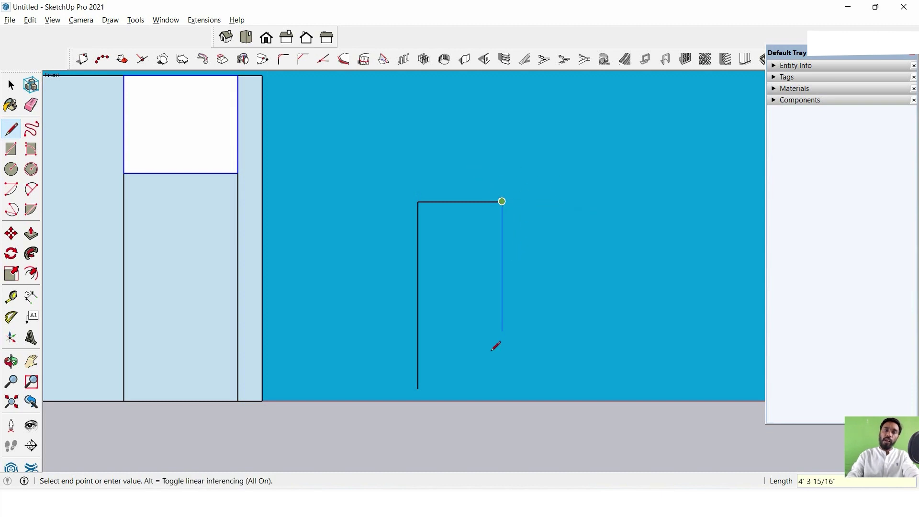
pyautogui.click(502, 389)
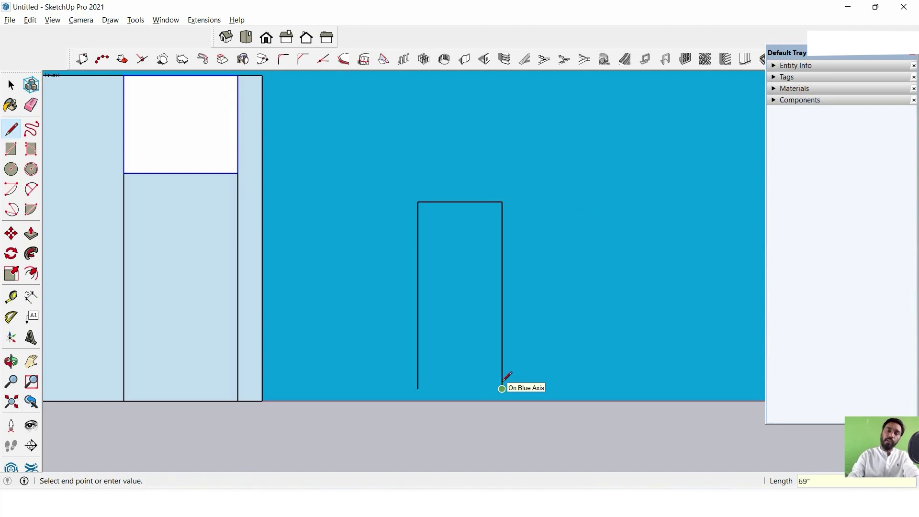
pyautogui.click(418, 389)
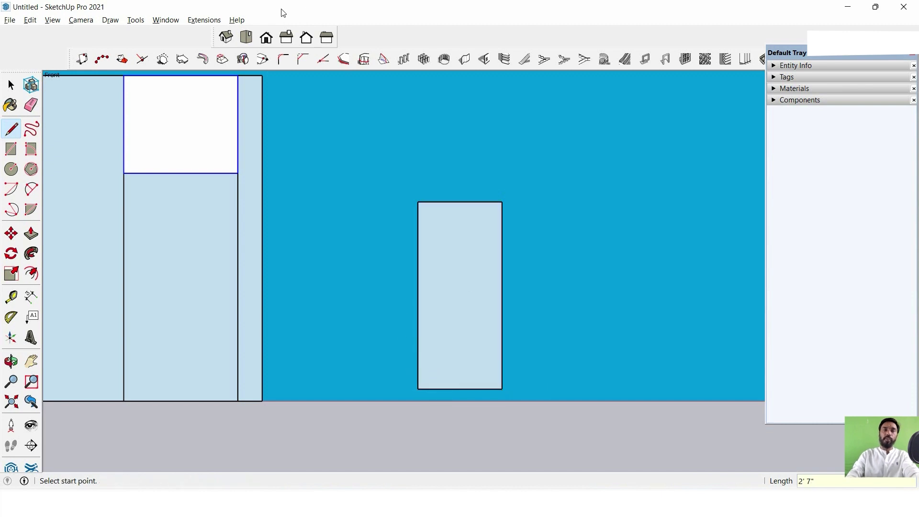
pyautogui.click(11, 85)
# Push/Pull the bookshelf rectangle into a 1/2" thick slab.
pyautogui.scroll(3, 448, 184)
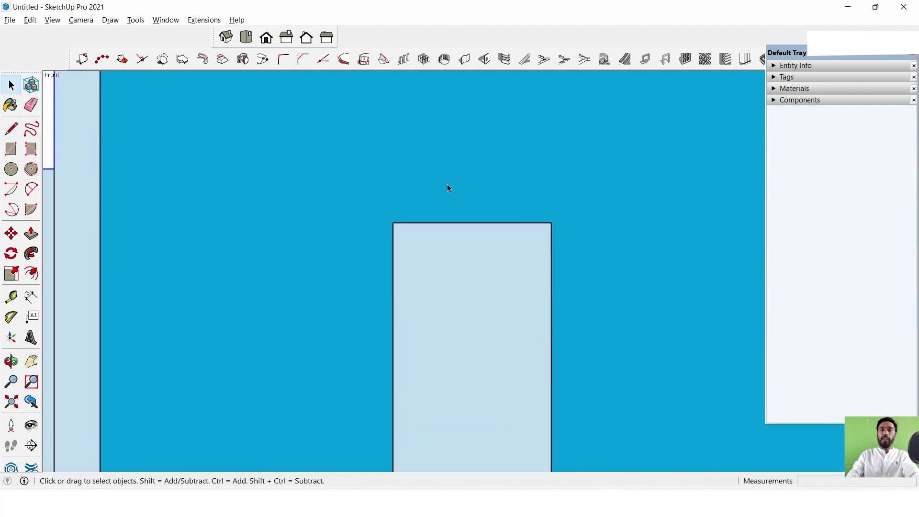
pyautogui.moveTo(448, 184)
pyautogui.mouseDown(button='middle')
pyautogui.moveTo(520, 296)
pyautogui.moveTo(375, 168)
pyautogui.moveTo(356, 234)
pyautogui.moveTo(306, 238)
pyautogui.mouseUp(button='middle')
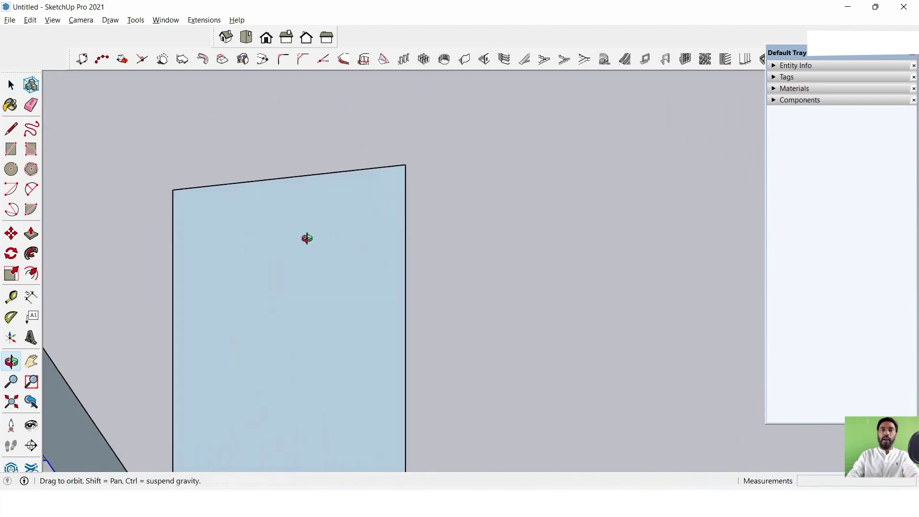
pyautogui.scroll(5, 582, 198)
pyautogui.scroll(-4, 582, 197)
pyautogui.click(32, 234)
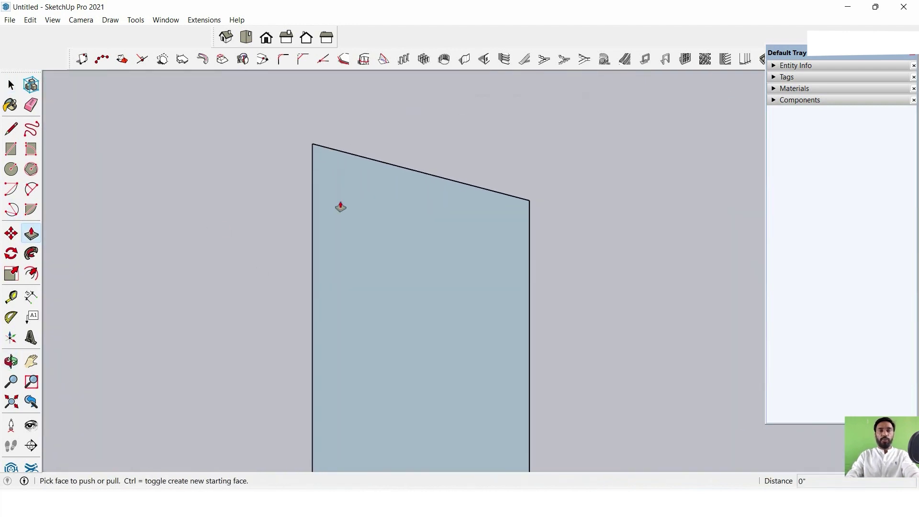
pyautogui.click(409, 208)
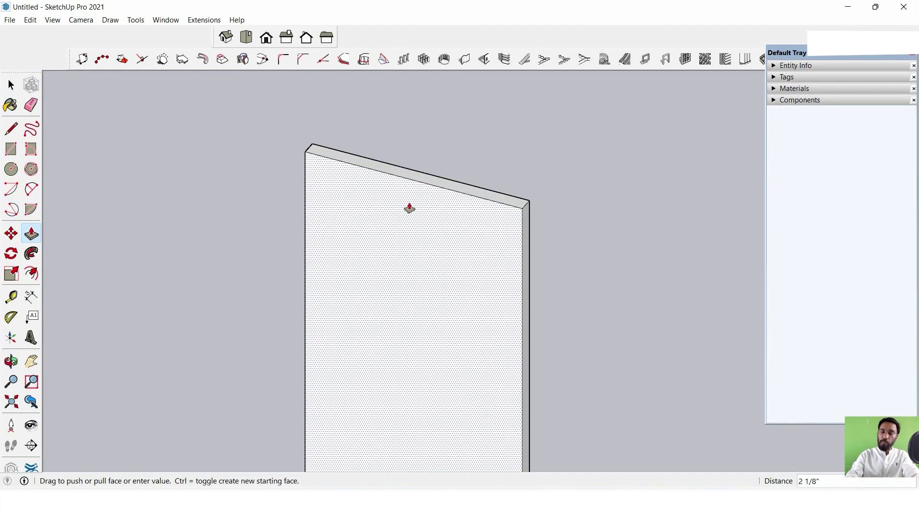
pyautogui.press('Return')
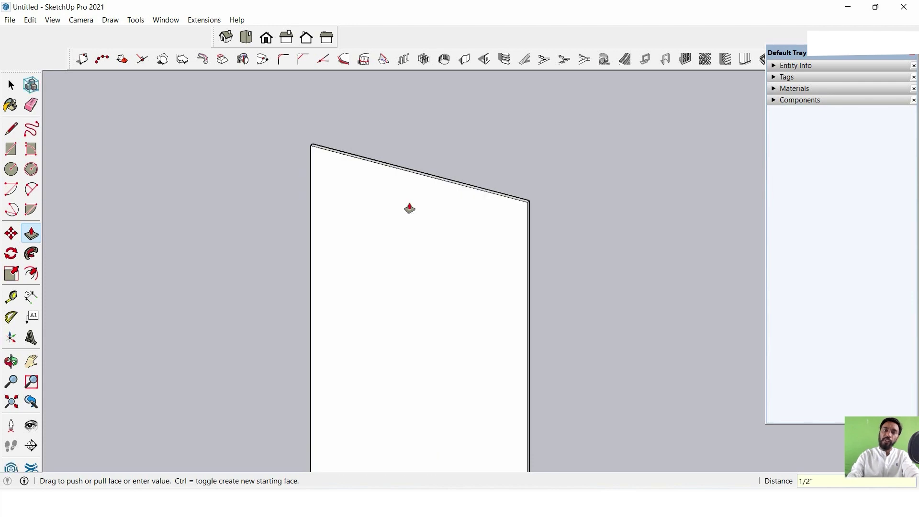
# Group the 1/2" slab and bring the Photos bookshelf reference back up.
pyautogui.click(11, 85)
pyautogui.moveTo(419, 240)
pyautogui.mouseDown(button='middle')
pyautogui.moveTo(589, 181)
pyautogui.moveTo(432, 218)
pyautogui.moveTo(587, 217)
pyautogui.mouseUp(button='middle')
pyautogui.tripleClick(587, 218)
pyautogui.rightClick(569, 190)
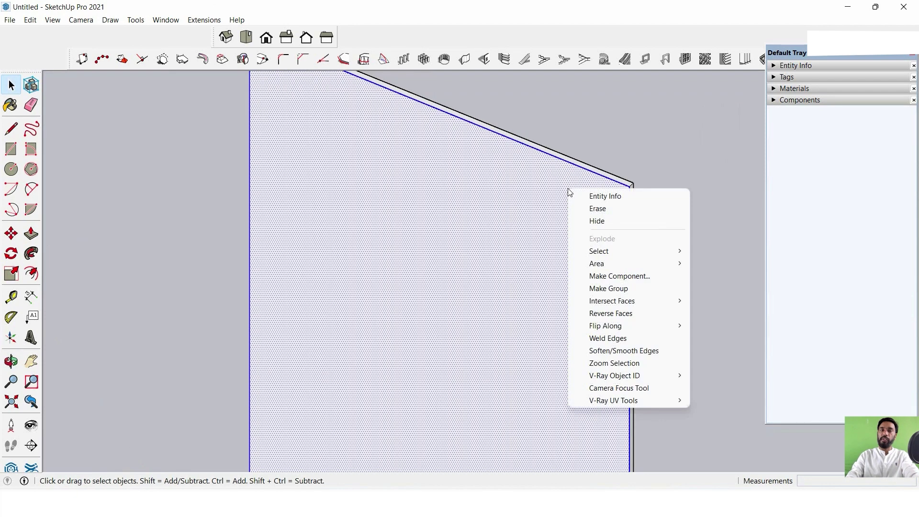
pyautogui.click(616, 290)
pyautogui.scroll(-3, 541, 202)
pyautogui.moveTo(540, 201)
pyautogui.mouseDown(button='middle')
pyautogui.moveTo(501, 287)
pyautogui.moveTo(579, 279)
pyautogui.moveTo(486, 217)
pyautogui.moveTo(441, 171)
pyautogui.mouseUp(button='middle')
pyautogui.scroll(-2, 499, 224)
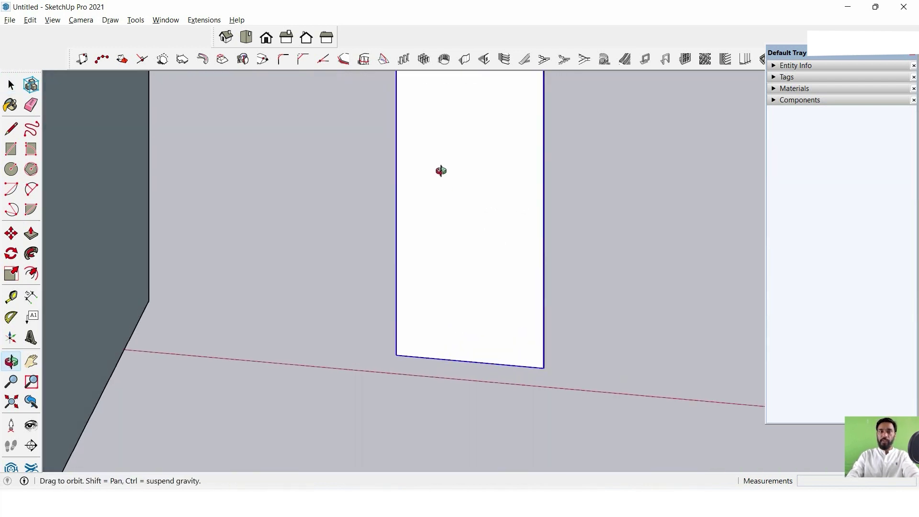
pyautogui.keyDown('shift'); pyautogui.moveTo(488, 187); pyautogui.dragTo(467, 256, button='middle'); pyautogui.keyUp('shift')
pyautogui.hotkey('alt', 'Tab')
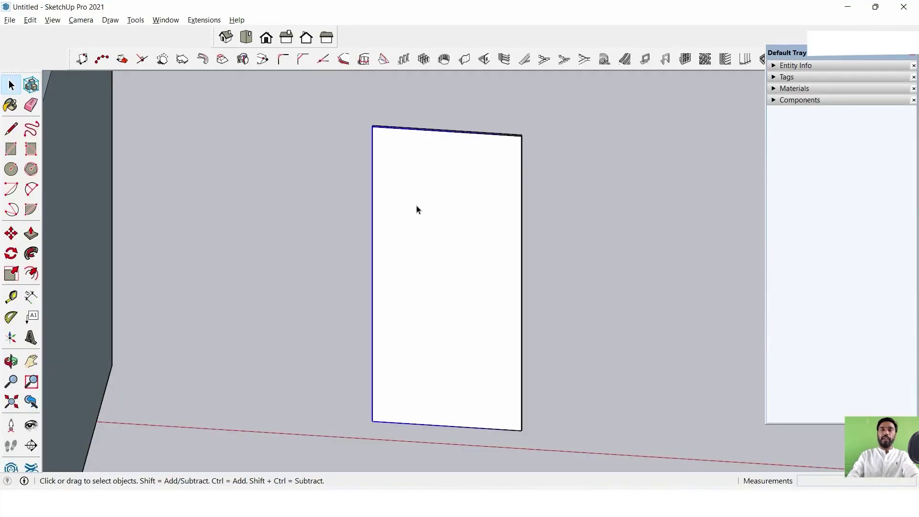
# Orbit the SketchUp view to see the grouped slab at an angle.
pyautogui.moveTo(417, 210)
pyautogui.mouseDown(button='middle')
pyautogui.moveTo(449, 199)
pyautogui.moveTo(484, 236)
pyautogui.mouseUp(button='middle')
# Offset lines just inside the slab's top, left and right edges with 1001bit Offset edge.
pyautogui.click(432, 193)
pyautogui.scroll(1, 438, 199)
pyautogui.click(344, 60)
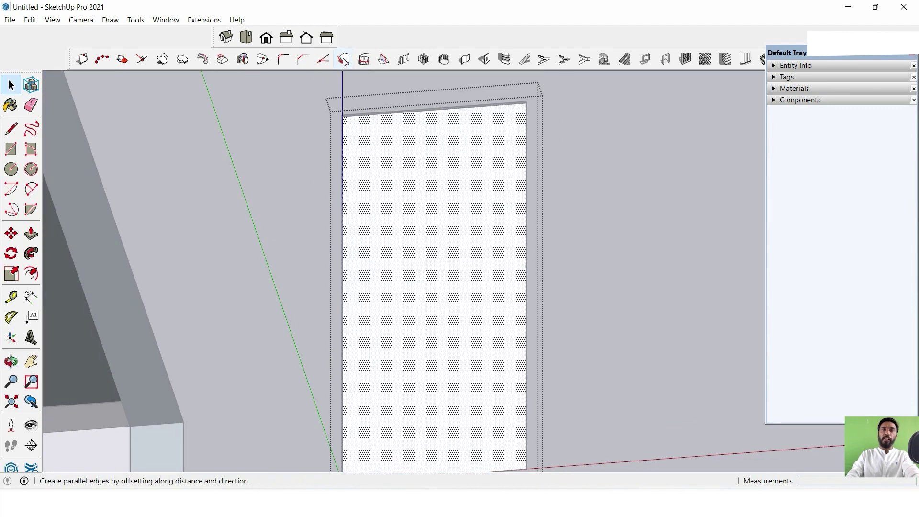
pyautogui.press('BackSpace')
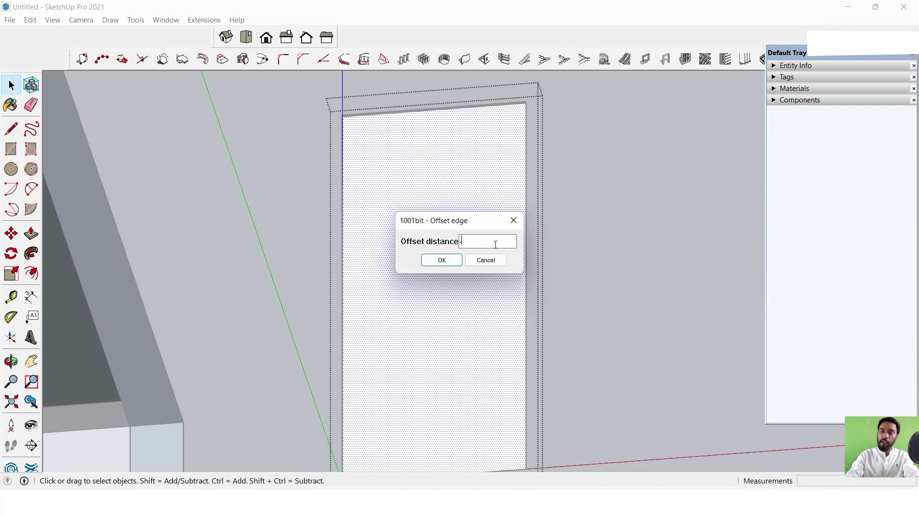
pyautogui.write('5')
pyautogui.press('Return')
pyautogui.scroll(2, 391, 104)
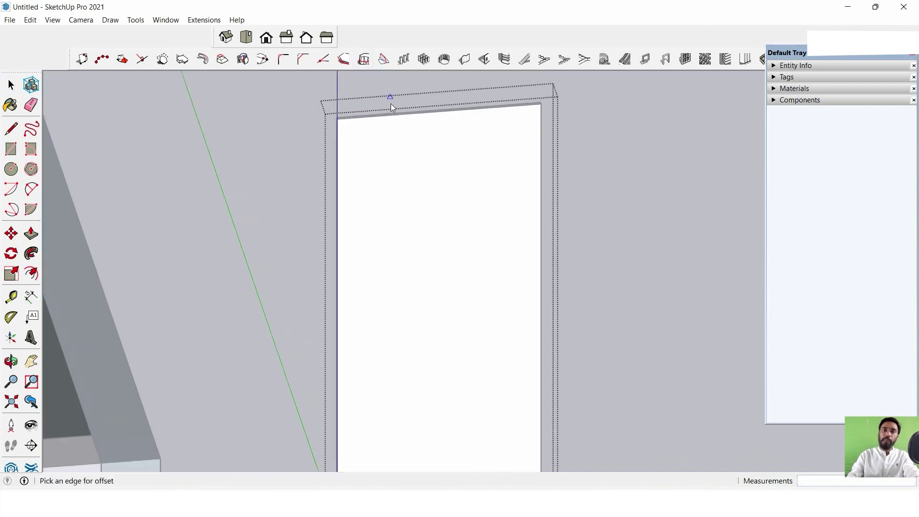
pyautogui.scroll(2, 401, 123)
pyautogui.moveTo(400, 123)
pyautogui.mouseDown(button='middle')
pyautogui.moveTo(412, 156)
pyautogui.moveTo(431, 119)
pyautogui.mouseUp(button='middle')
pyautogui.click(431, 119)
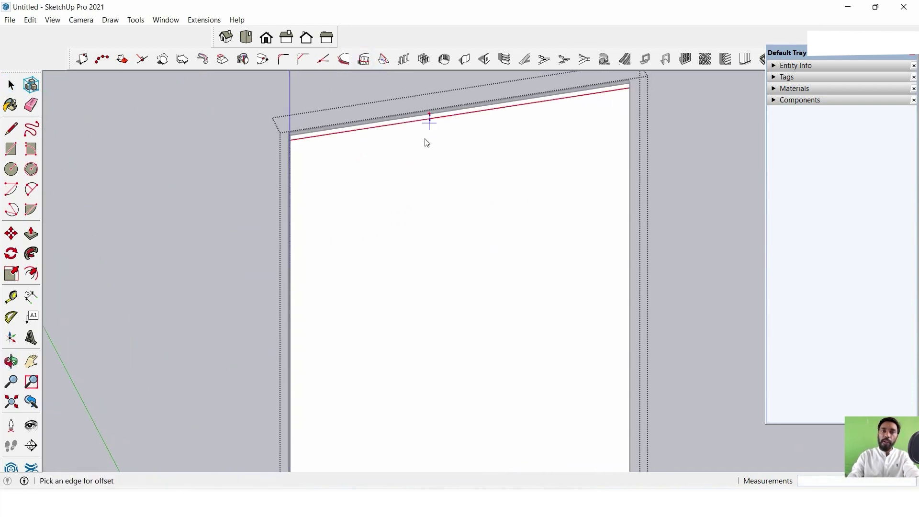
pyautogui.click(290, 176)
pyautogui.click(316, 169)
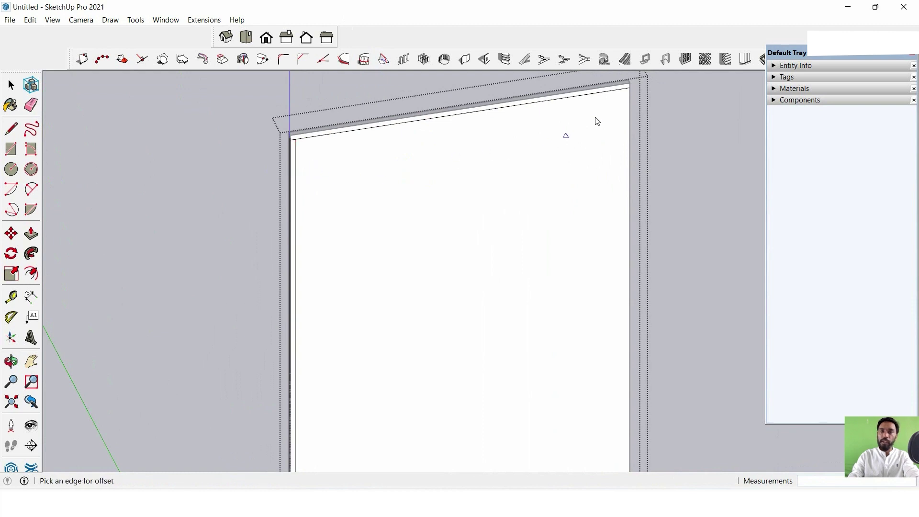
pyautogui.click(631, 111)
pyautogui.click(595, 125)
# Push/Pull the top strip out 1' to form the top panel.
pyautogui.moveTo(530, 187)
pyautogui.mouseDown(button='middle')
pyautogui.moveTo(475, 266)
pyautogui.moveTo(429, 297)
pyautogui.moveTo(479, 271)
pyautogui.moveTo(467, 373)
pyautogui.moveTo(502, 360)
pyautogui.mouseUp(button='middle')
pyautogui.scroll(2, 586, 189)
pyautogui.scroll(2, 585, 190)
pyautogui.press('space')
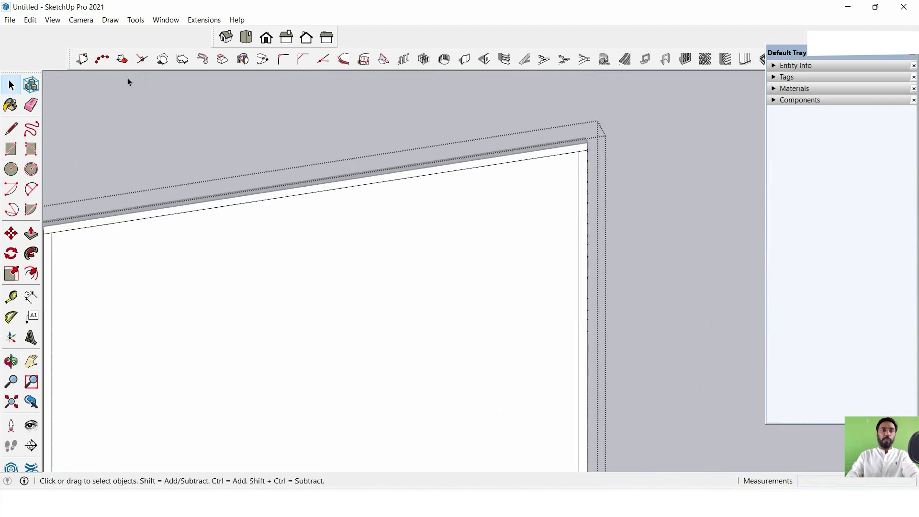
pyautogui.click(511, 203)
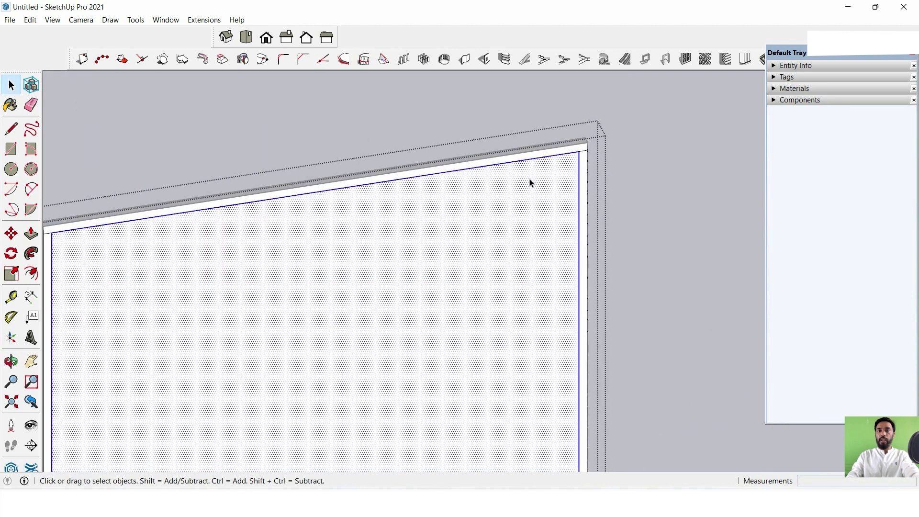
pyautogui.moveTo(554, 155)
pyautogui.mouseDown(button='middle')
pyautogui.moveTo(364, 209)
pyautogui.moveTo(376, 242)
pyautogui.moveTo(319, 238)
pyautogui.mouseUp(button='middle')
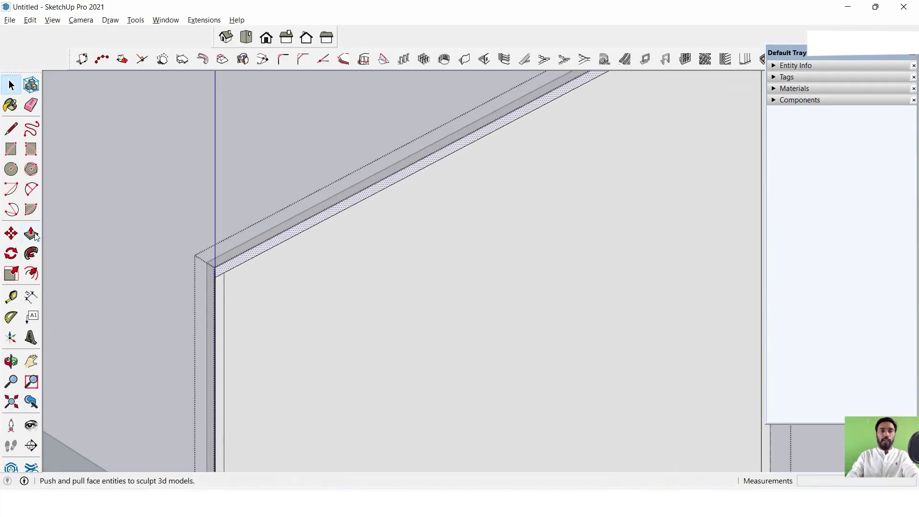
pyautogui.click(34, 236)
pyautogui.click(251, 249)
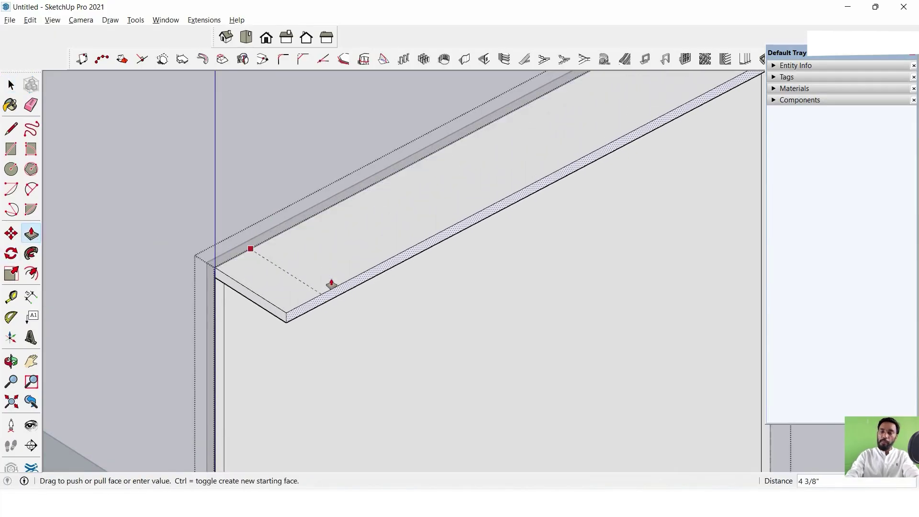
pyautogui.write("'")
pyautogui.press('Return')
# Pull the left and right side strips out to meet the top panel's corners.
pyautogui.moveTo(331, 283)
pyautogui.mouseDown(button='middle')
pyautogui.moveTo(331, 294)
pyautogui.moveTo(327, 160)
pyautogui.moveTo(262, 227)
pyautogui.mouseUp(button='middle')
pyautogui.click(262, 227)
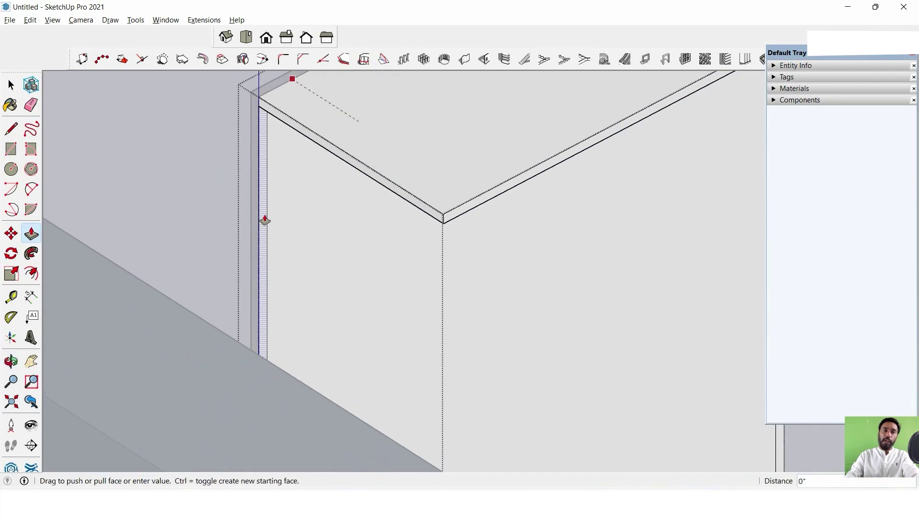
pyautogui.click(443, 222)
pyautogui.scroll(-2, 416, 205)
pyautogui.moveTo(416, 205)
pyautogui.mouseDown(button='middle')
pyautogui.moveTo(314, 218)
pyautogui.moveTo(127, 136)
pyautogui.moveTo(380, 156)
pyautogui.moveTo(504, 212)
pyautogui.moveTo(566, 164)
pyautogui.mouseUp(button='middle')
pyautogui.click(560, 166)
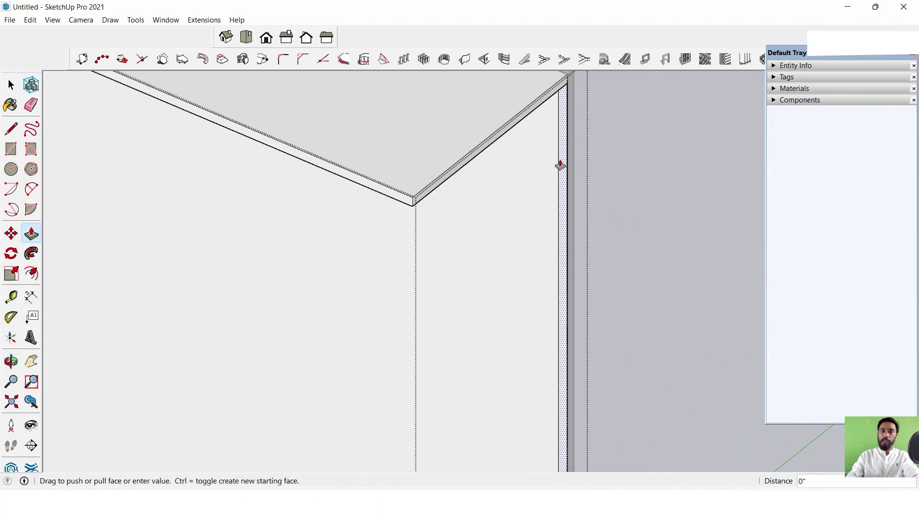
pyautogui.click(408, 206)
pyautogui.moveTo(408, 206)
pyautogui.mouseDown(button='middle')
pyautogui.moveTo(466, 199)
pyautogui.moveTo(448, 220)
pyautogui.moveTo(479, 225)
pyautogui.mouseUp(button='middle')
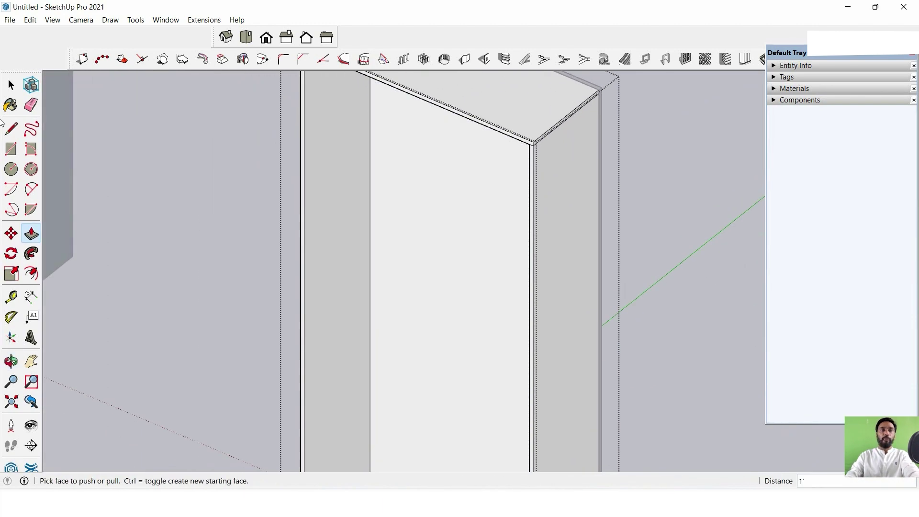
pyautogui.click(12, 88)
pyautogui.scroll(-5, 560, 199)
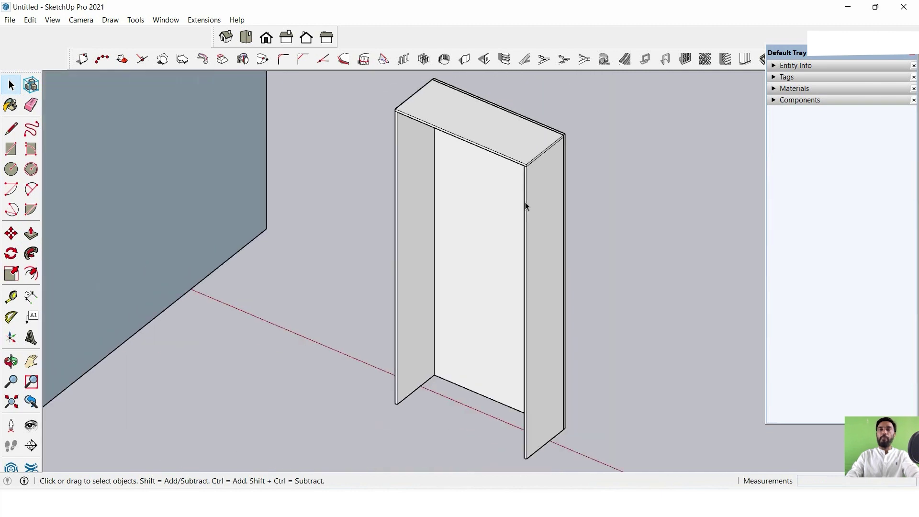
pyautogui.moveTo(525, 205)
pyautogui.mouseDown(button='middle')
pyautogui.moveTo(576, 148)
pyautogui.moveTo(690, 128)
pyautogui.mouseUp(button='middle')
pyautogui.scroll(5, 525, 146)
pyautogui.scroll(-2, 443, 207)
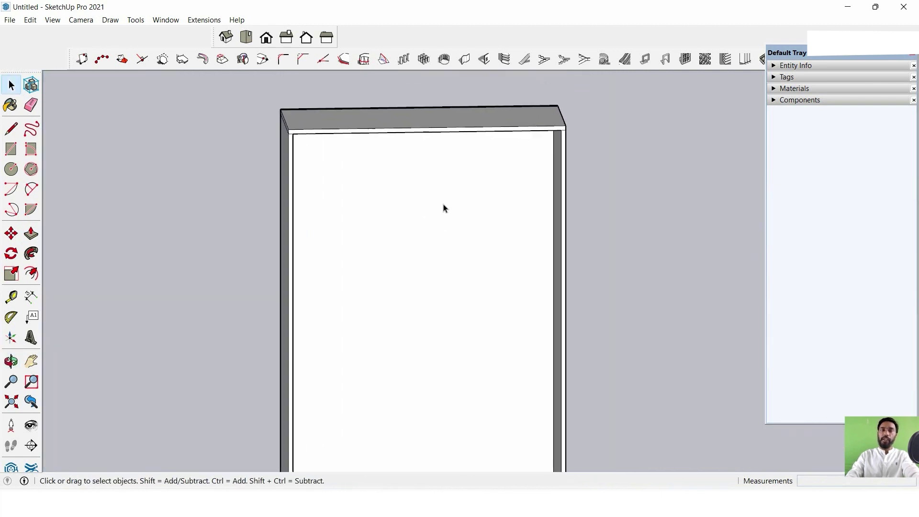
pyautogui.moveTo(443, 208)
pyautogui.mouseDown(button='middle')
pyautogui.moveTo(474, 139)
pyautogui.moveTo(463, 142)
pyautogui.mouseUp(button='middle')
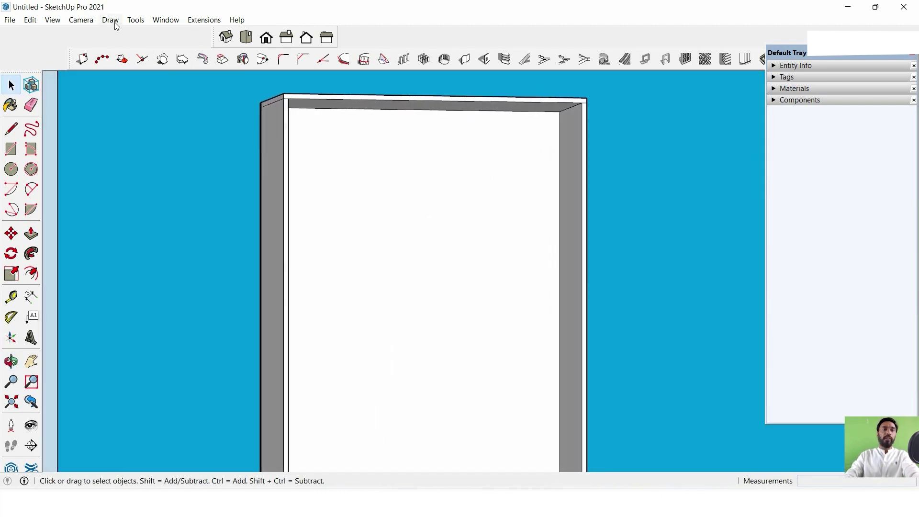
# Switch the camera to Perspective and hide the bookshelf box.
pyautogui.click(84, 20)
pyautogui.click(104, 88)
pyautogui.scroll(-1, 481, 259)
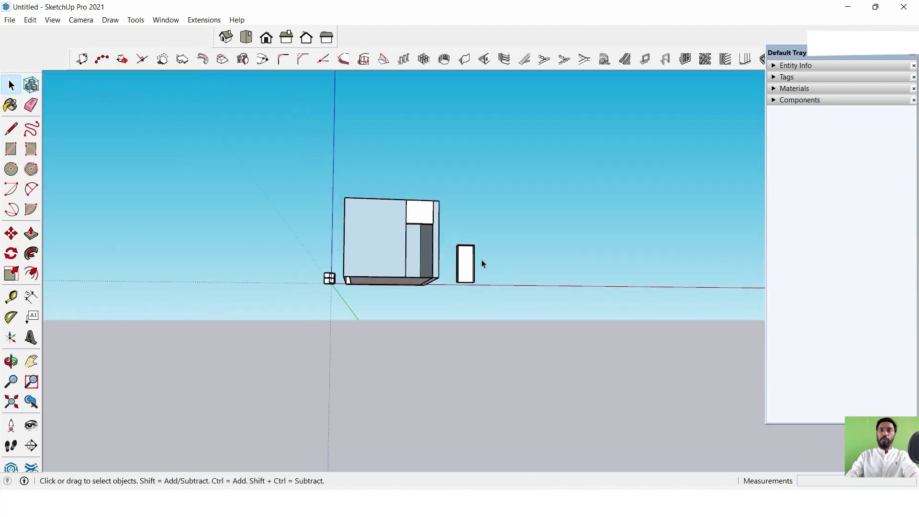
pyautogui.scroll(5, 456, 253)
pyautogui.scroll(-2, 456, 254)
pyautogui.scroll(-3, 414, 235)
pyautogui.moveTo(388, 225); pyautogui.dragTo(387, 115, button='middle')
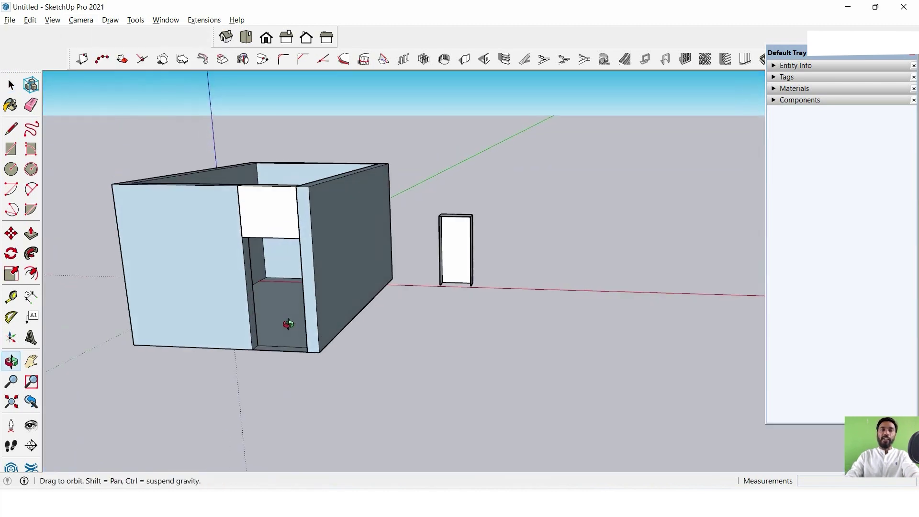
pyautogui.moveTo(388, 115); pyautogui.dragTo(39, 447)
pyautogui.rightClick(216, 202)
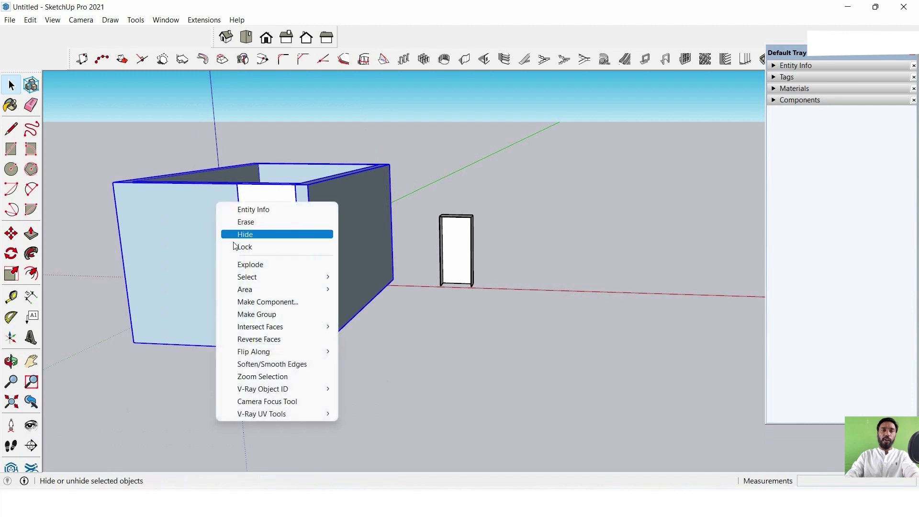
pyautogui.click(255, 235)
# Orbit and zoom to frame the whole cabinet, then select its back panel.
pyautogui.scroll(2, 406, 276)
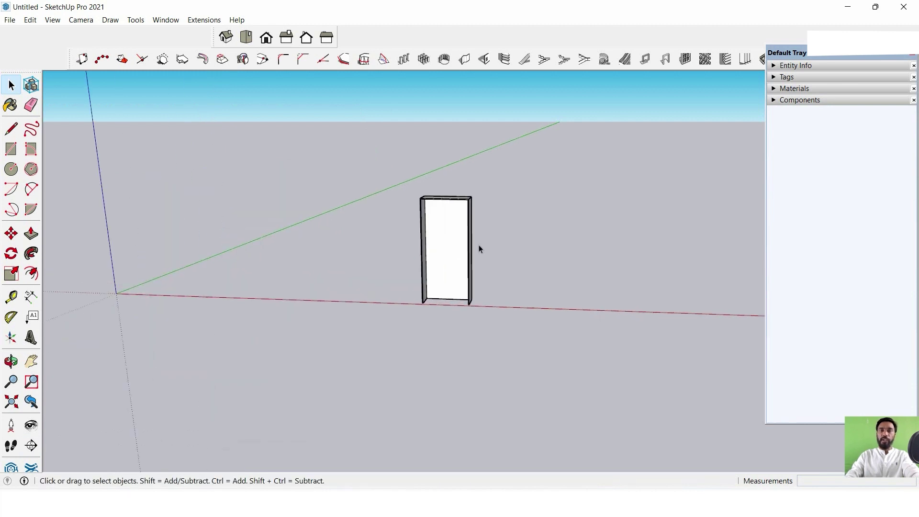
pyautogui.scroll(3, 479, 247)
pyautogui.scroll(2, 450, 257)
pyautogui.moveTo(485, 202)
pyautogui.mouseDown(button='middle')
pyautogui.moveTo(437, 266)
pyautogui.moveTo(478, 195)
pyautogui.moveTo(533, 222)
pyautogui.moveTo(323, 202)
pyautogui.mouseUp(button='middle')
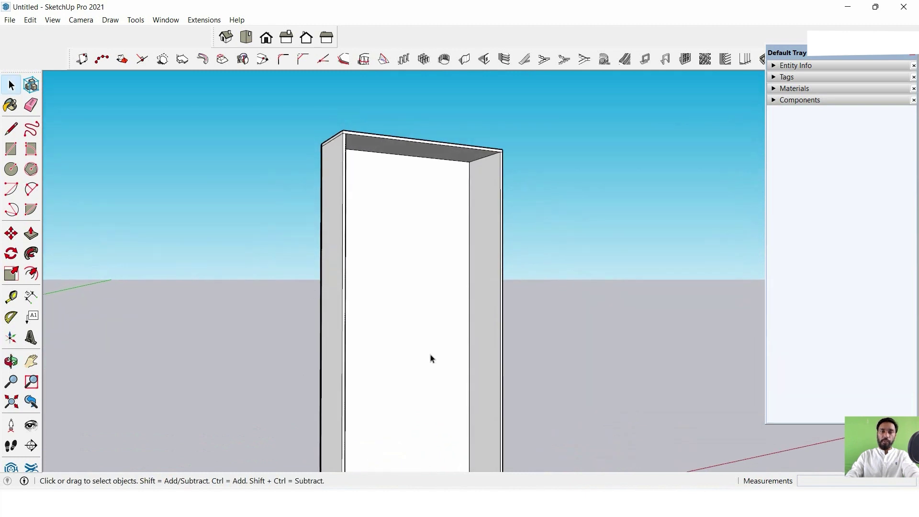
pyautogui.scroll(-3, 427, 202)
pyautogui.moveTo(434, 223)
pyautogui.mouseDown(button='middle')
pyautogui.moveTo(312, 287)
pyautogui.moveTo(364, 211)
pyautogui.mouseUp(button='middle')
pyautogui.moveTo(382, 250)
pyautogui.mouseDown(button='middle')
pyautogui.moveTo(371, 208)
pyautogui.moveTo(396, 390)
pyautogui.mouseUp(button='middle')
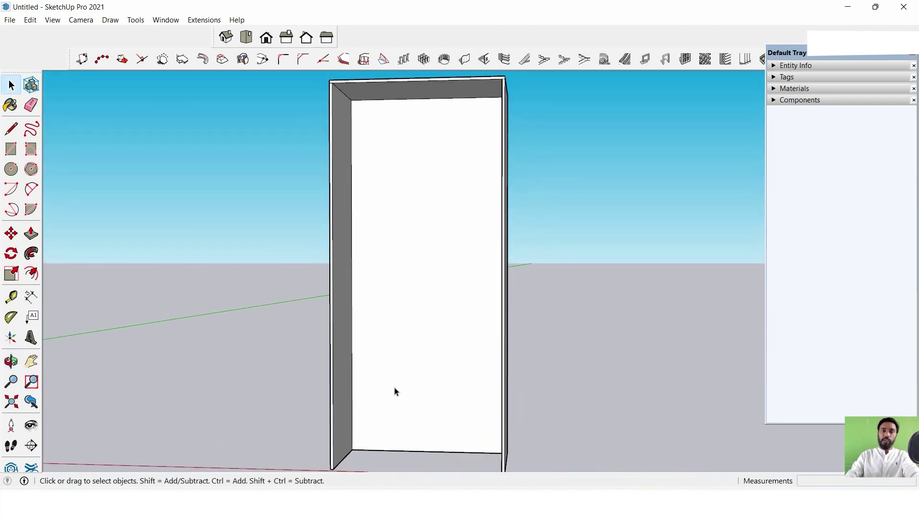
pyautogui.scroll(2, 405, 421)
pyautogui.moveTo(404, 422); pyautogui.dragTo(393, 269, button='middle')
pyautogui.scroll(2, 423, 312)
pyautogui.moveTo(423, 311)
pyautogui.keyDown('shift'); pyautogui.mouseDown(button='middle')
pyautogui.moveTo(419, 345)
pyautogui.moveTo(553, 363)
pyautogui.mouseUp(button='middle'); pyautogui.keyUp('shift')
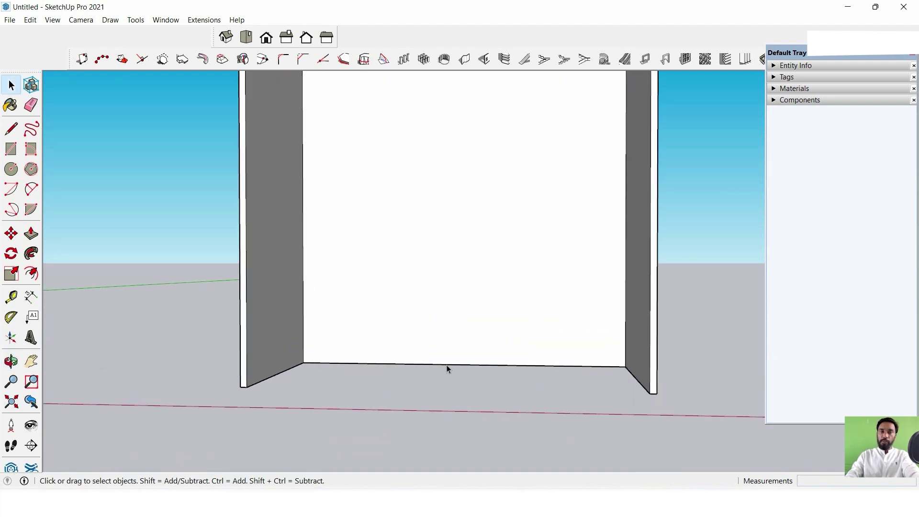
pyautogui.moveTo(397, 349); pyautogui.dragTo(539, 306, button='middle')
pyautogui.scroll(2, 506, 354)
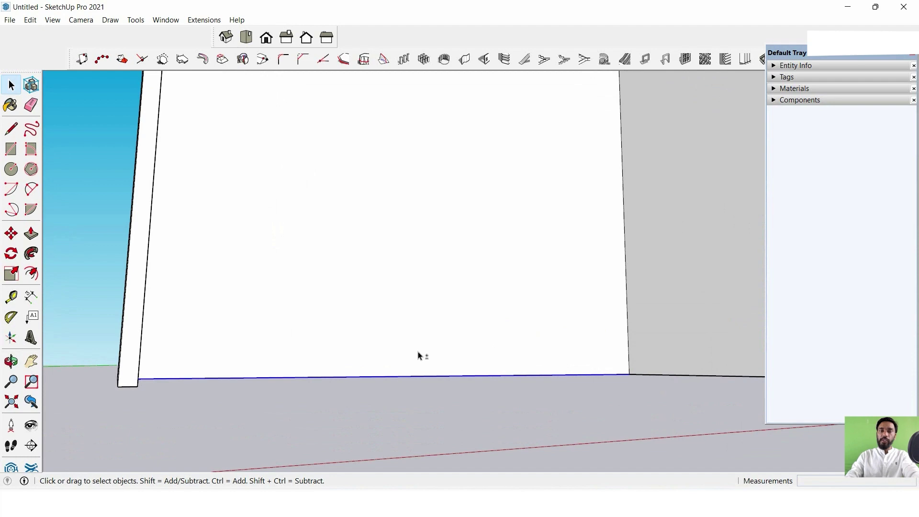
pyautogui.moveTo(418, 356); pyautogui.dragTo(456, 421, button='middle')
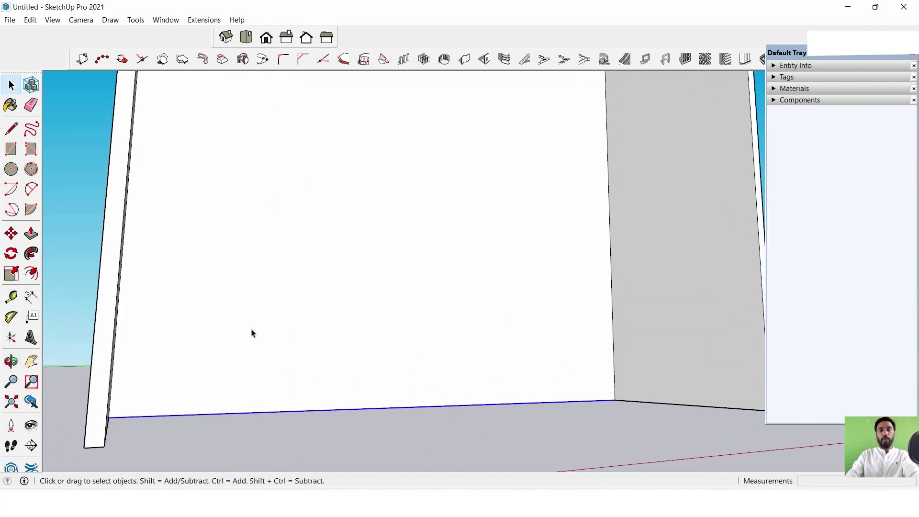
pyautogui.click(346, 373)
pyautogui.scroll(-3, 388, 351)
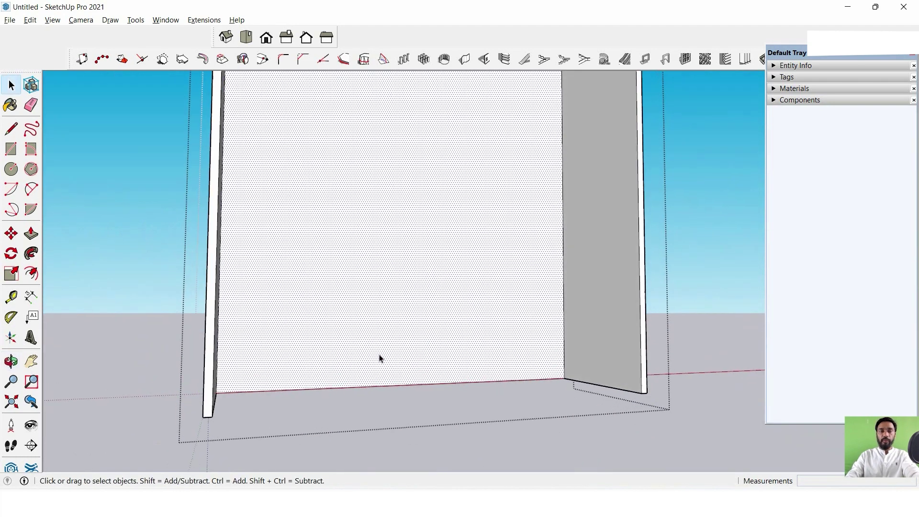
# Offset the back panel's bottom edge 3" upward with 1001bit Offset edge.
pyautogui.click(348, 63)
pyautogui.write('3')
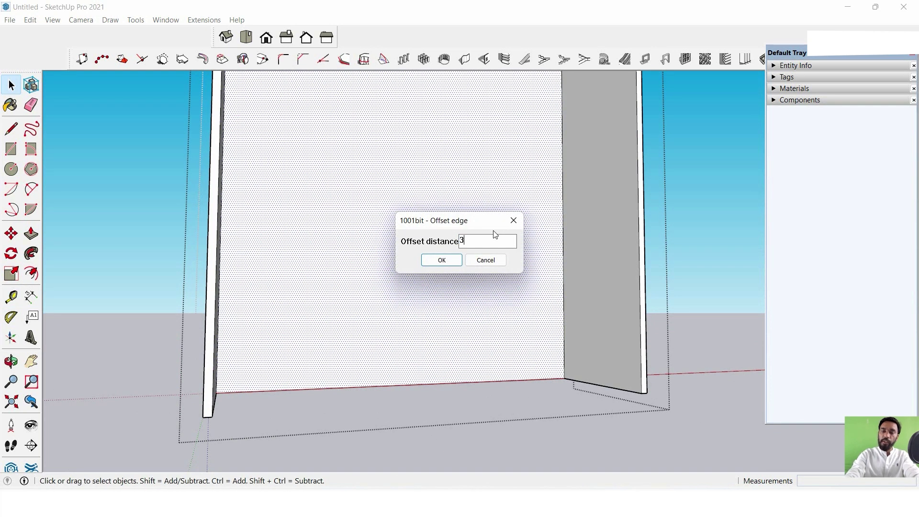
pyautogui.press('Return')
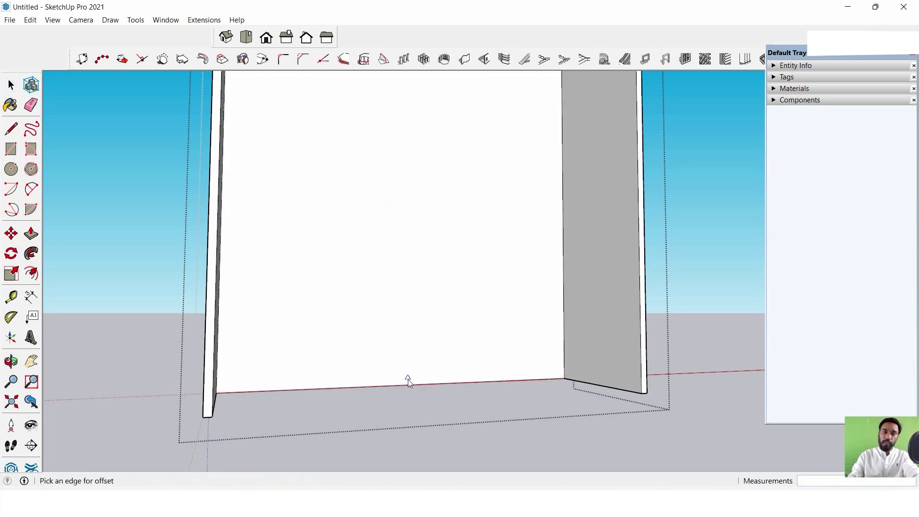
pyautogui.click(408, 383)
pyautogui.moveTo(398, 236)
pyautogui.mouseDown(button='middle')
pyautogui.moveTo(463, 276)
pyautogui.moveTo(461, 297)
pyautogui.mouseUp(button='middle')
pyautogui.scroll(5, 528, 351)
pyautogui.scroll(5, 467, 318)
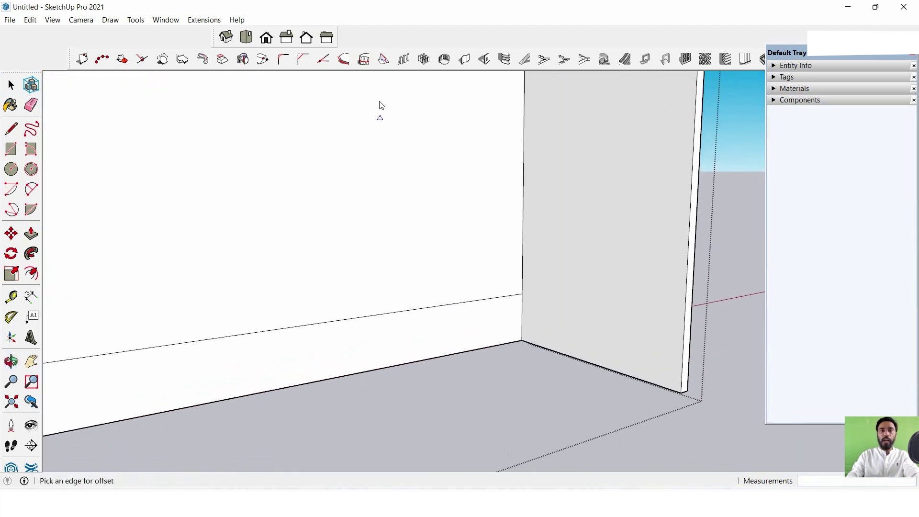
# Offset the new line a further .5" and select the resulting thin strip.
pyautogui.press('space')
pyautogui.click(345, 59)
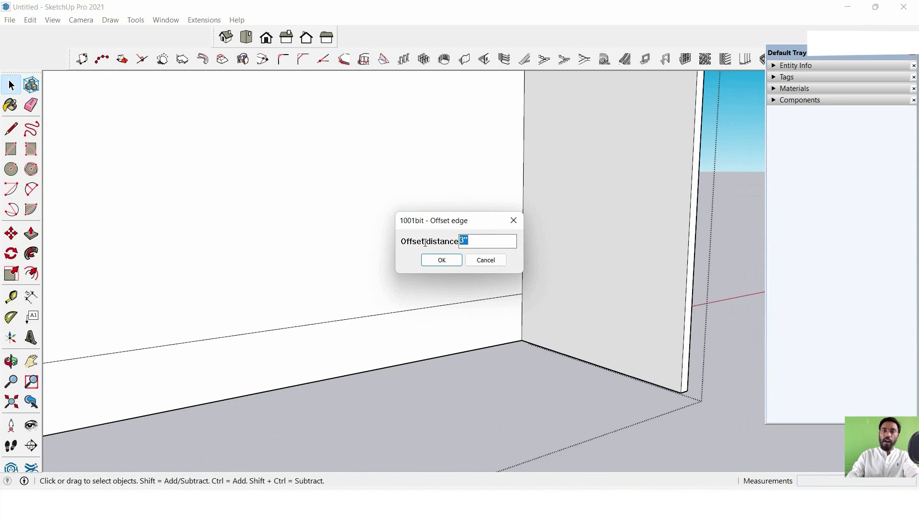
pyautogui.press('Return')
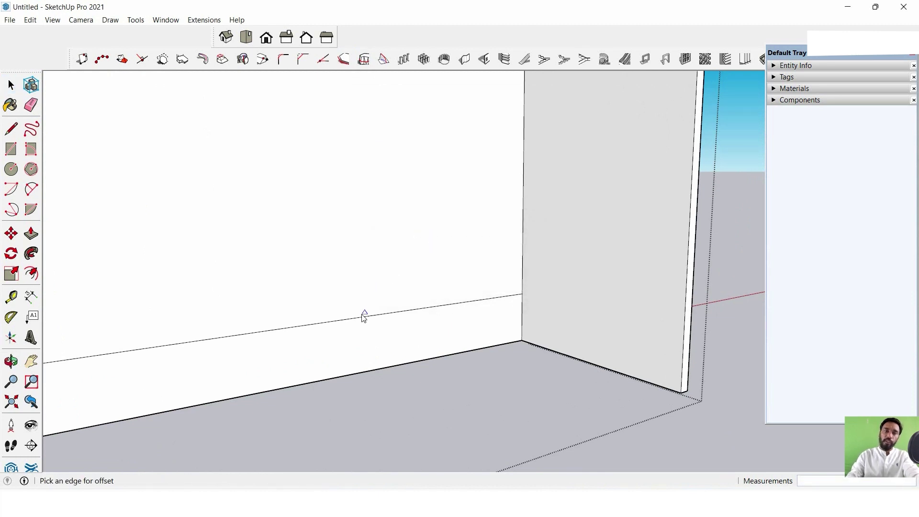
pyautogui.click(362, 319)
pyautogui.scroll(-2, 431, 204)
pyautogui.moveTo(431, 204); pyautogui.dragTo(425, 248, button='middle')
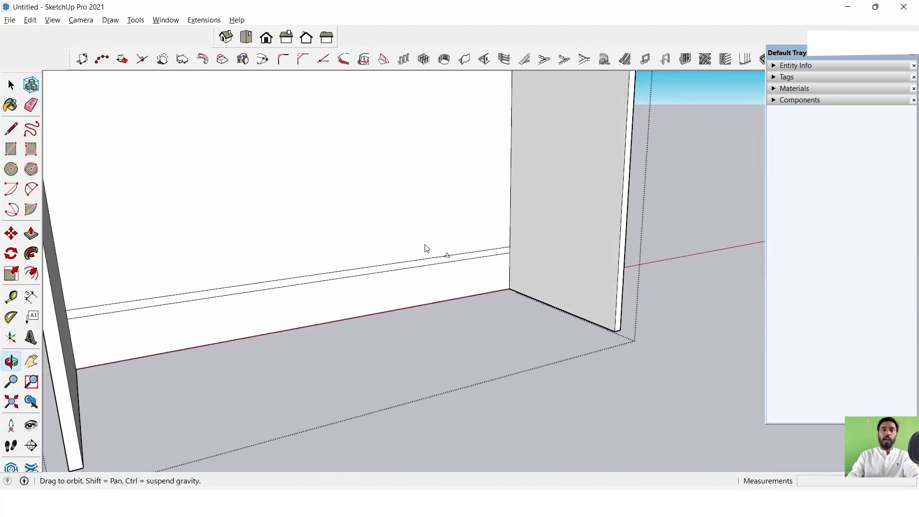
pyautogui.click(11, 86)
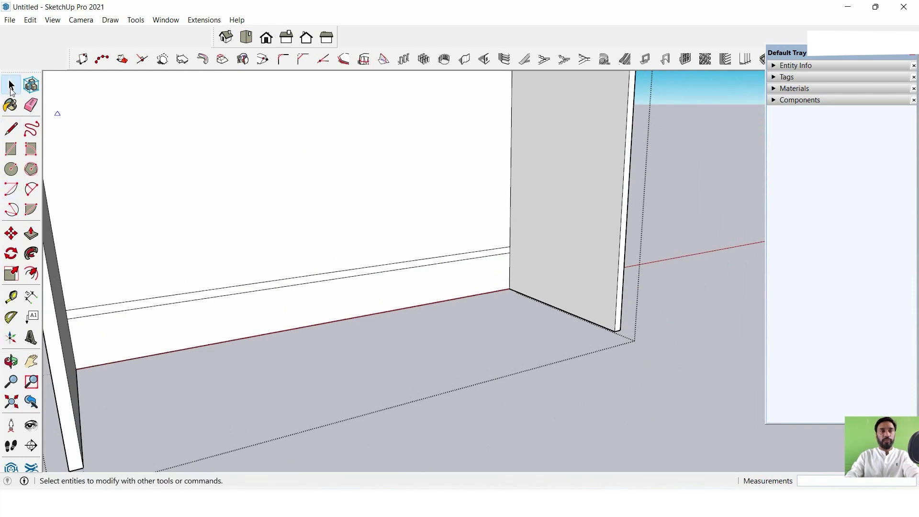
pyautogui.click(252, 285)
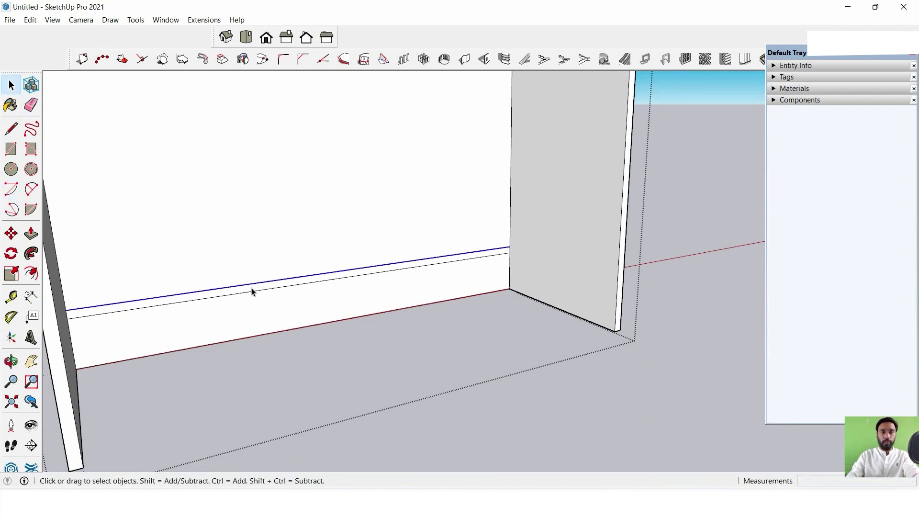
pyautogui.doubleClick(252, 291)
# Push/Pull the strip out into a shelf reaching the right wall.
pyautogui.click(31, 233)
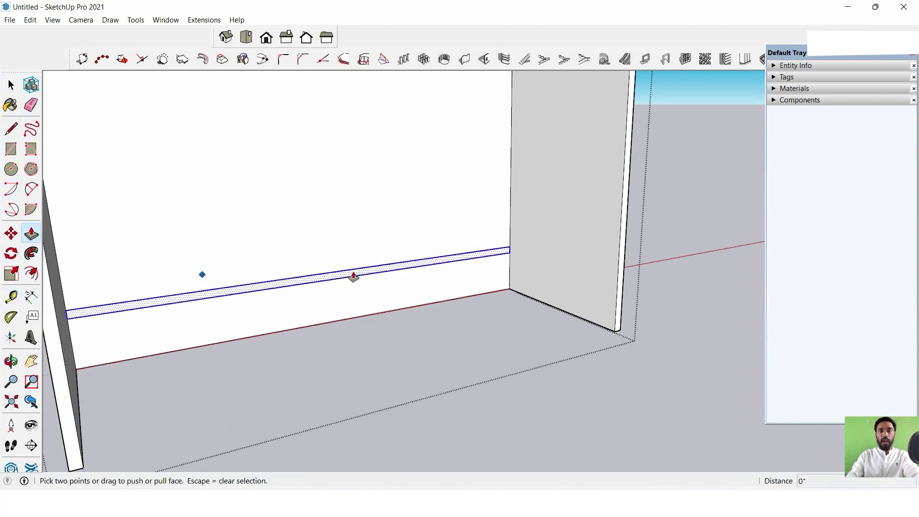
pyautogui.click(367, 274)
pyautogui.click(607, 268)
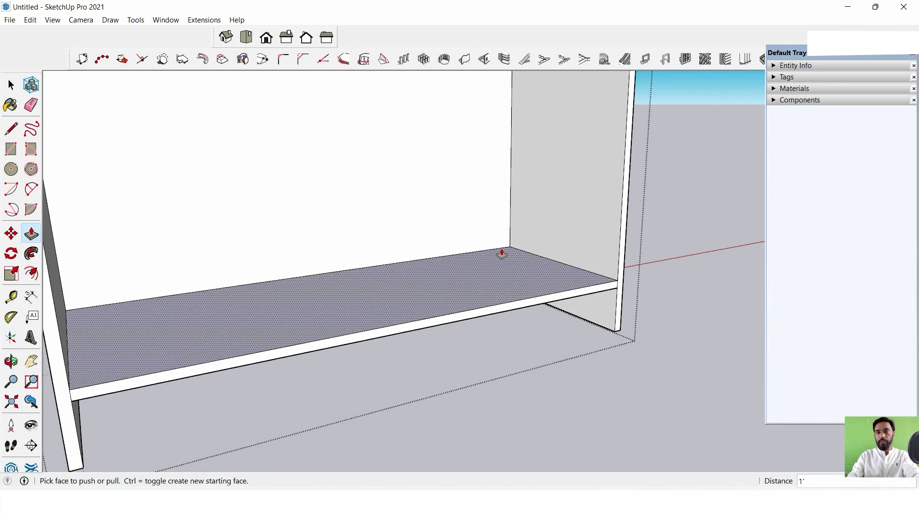
pyautogui.moveTo(503, 255)
pyautogui.mouseDown(button='middle')
pyautogui.moveTo(554, 287)
pyautogui.moveTo(435, 222)
pyautogui.moveTo(445, 363)
pyautogui.moveTo(394, 369)
pyautogui.moveTo(345, 347)
pyautogui.mouseUp(button='middle')
pyautogui.scroll(4, 355, 345)
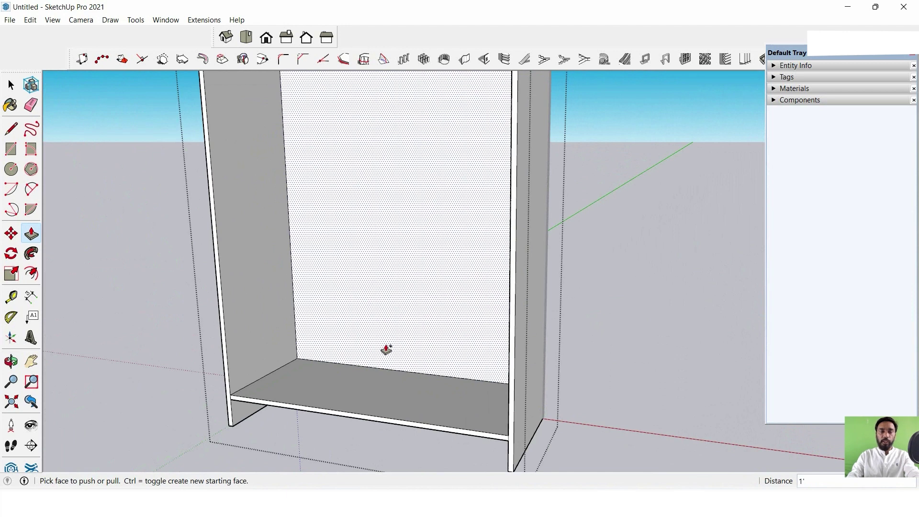
pyautogui.scroll(2, 287, 397)
pyautogui.scroll(2, 249, 401)
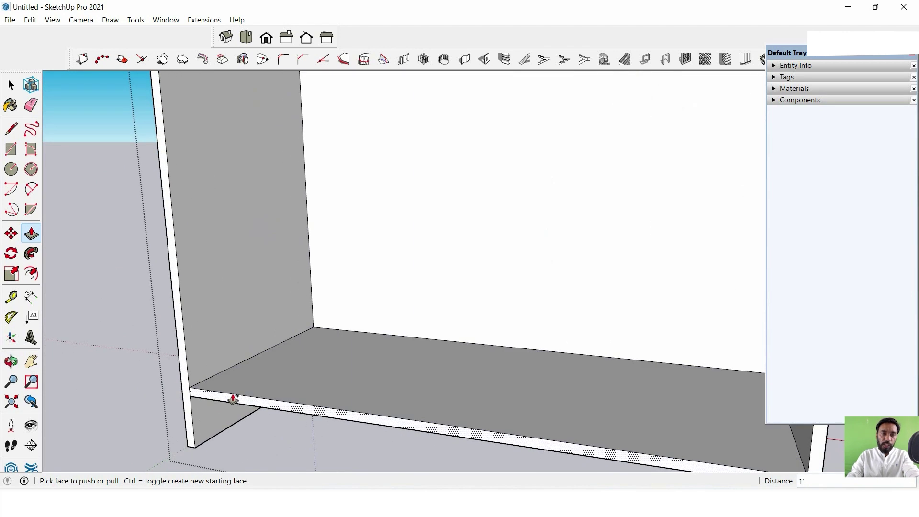
# Cancel a trial push on the shelf front and select all connected cabinet geometry.
pyautogui.click(233, 399)
pyautogui.click(232, 407)
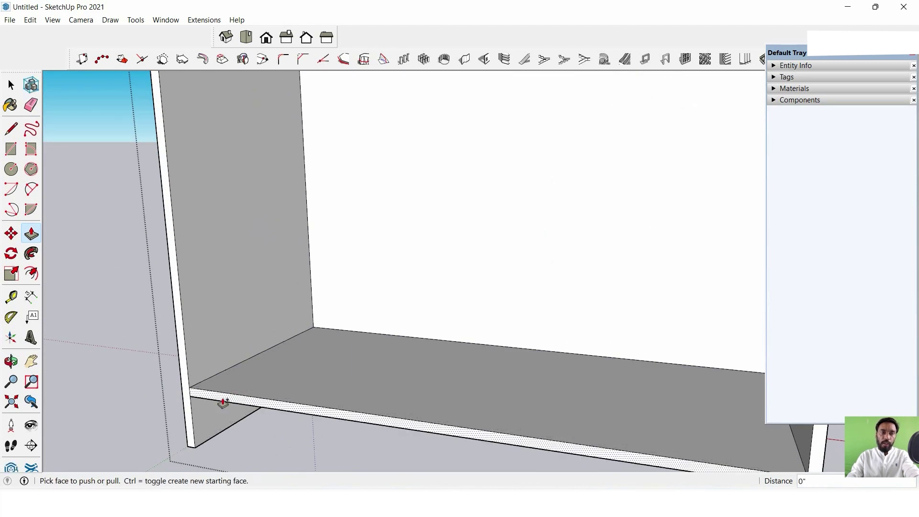
pyautogui.click(224, 404)
pyautogui.press('Escape')
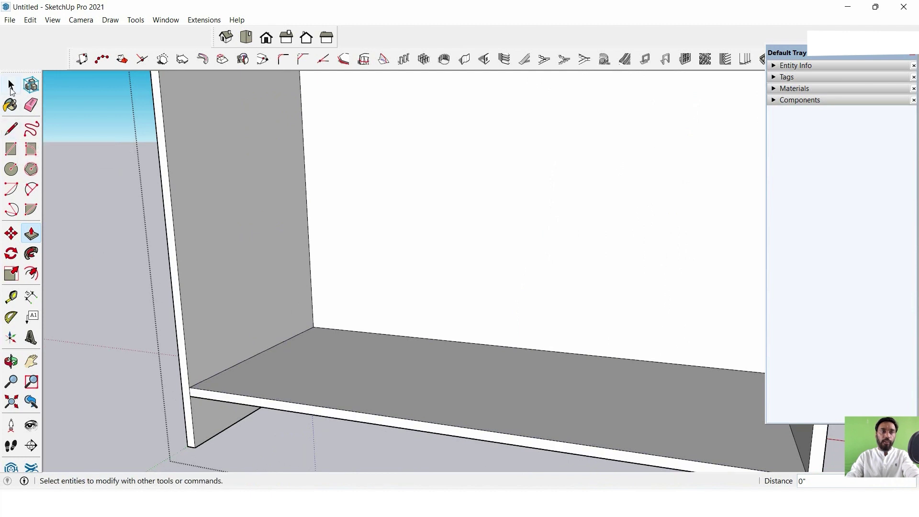
pyautogui.click(10, 86)
pyautogui.tripleClick(256, 408)
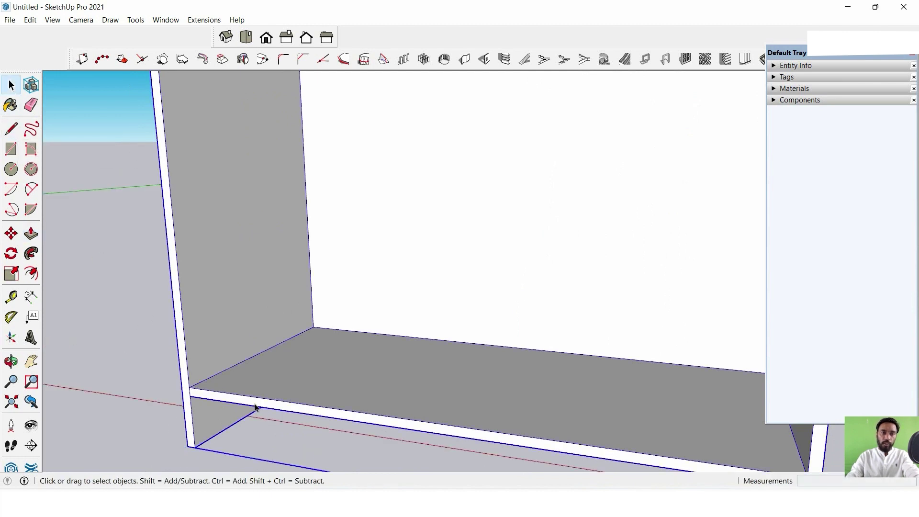
# Push the shelf's front face back 1 3/4 inches.
pyautogui.moveTo(222, 397)
pyautogui.mouseDown(button='middle')
pyautogui.moveTo(158, 398)
pyautogui.moveTo(219, 334)
pyautogui.moveTo(213, 346)
pyautogui.mouseUp(button='middle')
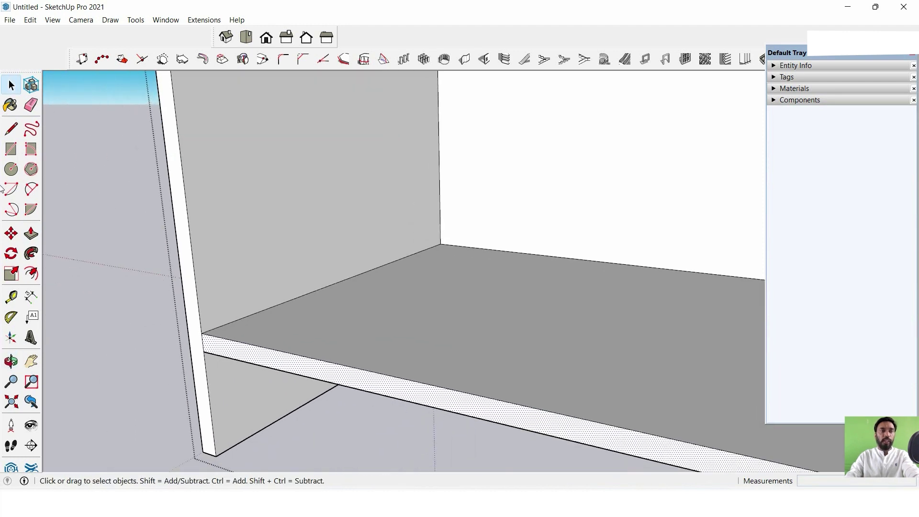
pyautogui.click(31, 233)
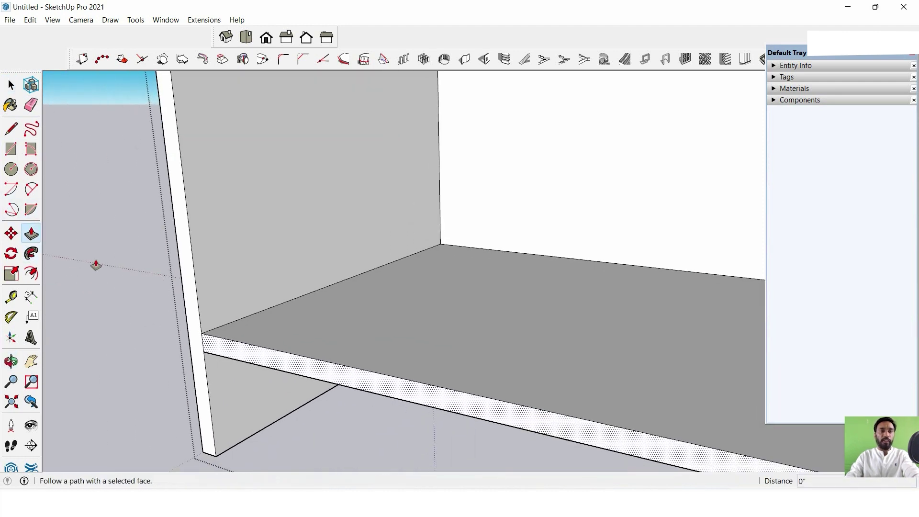
pyautogui.click(245, 351)
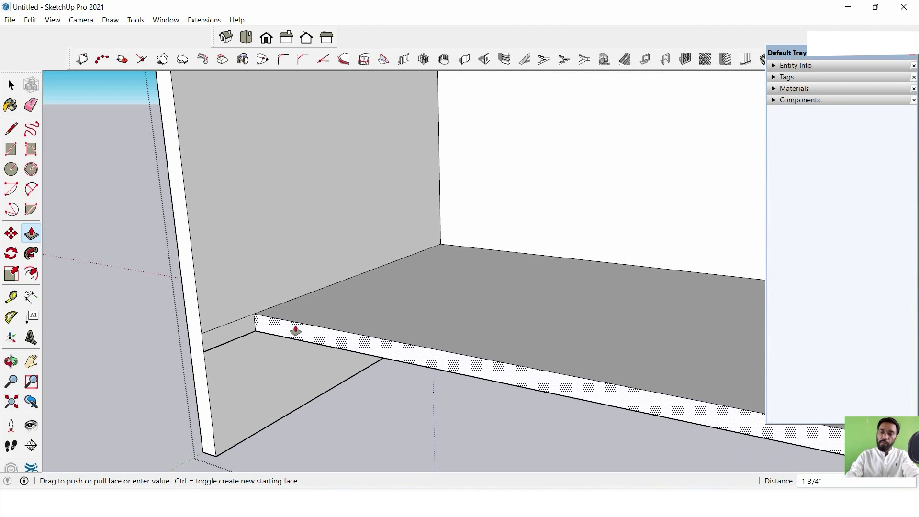
pyautogui.press('Return')
pyautogui.press('r')
pyautogui.moveTo(295, 331)
pyautogui.mouseDown(button='middle')
pyautogui.moveTo(164, 211)
pyautogui.moveTo(358, 259)
pyautogui.moveTo(561, 261)
pyautogui.moveTo(394, 262)
pyautogui.mouseUp(button='middle')
pyautogui.scroll(2, 565, 240)
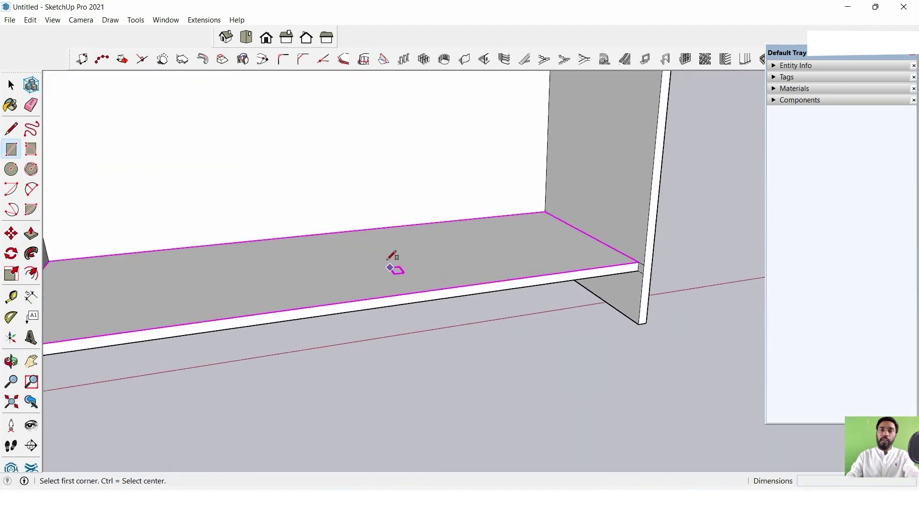
# Draw a 3 1/2" by 1/2" rectangle at the shelf's end and extrude it 2' 6" as a front board.
pyautogui.scroll(-2, 521, 270)
pyautogui.moveTo(538, 306)
pyautogui.mouseDown(button='middle')
pyautogui.moveTo(651, 294)
pyautogui.moveTo(630, 250)
pyautogui.moveTo(626, 269)
pyautogui.mouseUp(button='middle')
pyautogui.scroll(2, 644, 262)
pyautogui.scroll(2, 676, 244)
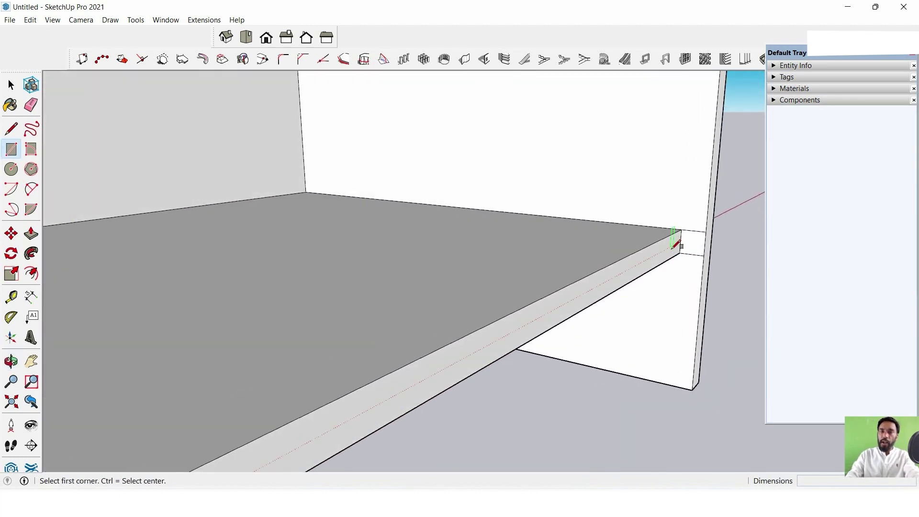
pyautogui.click(681, 229)
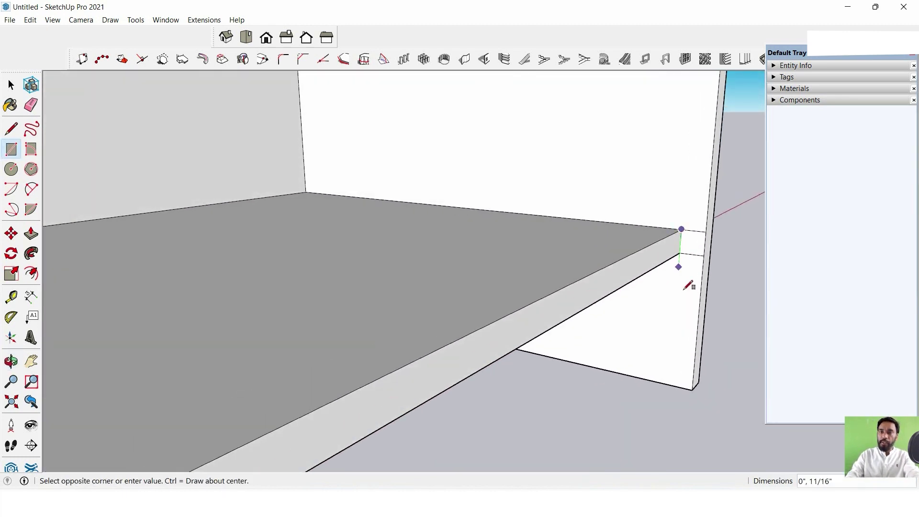
pyautogui.click(693, 388)
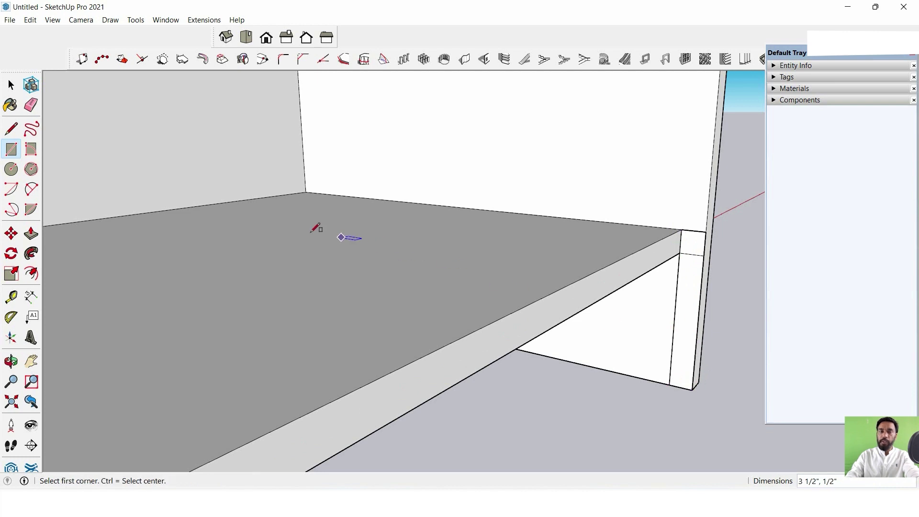
pyautogui.click(31, 234)
pyautogui.click(684, 284)
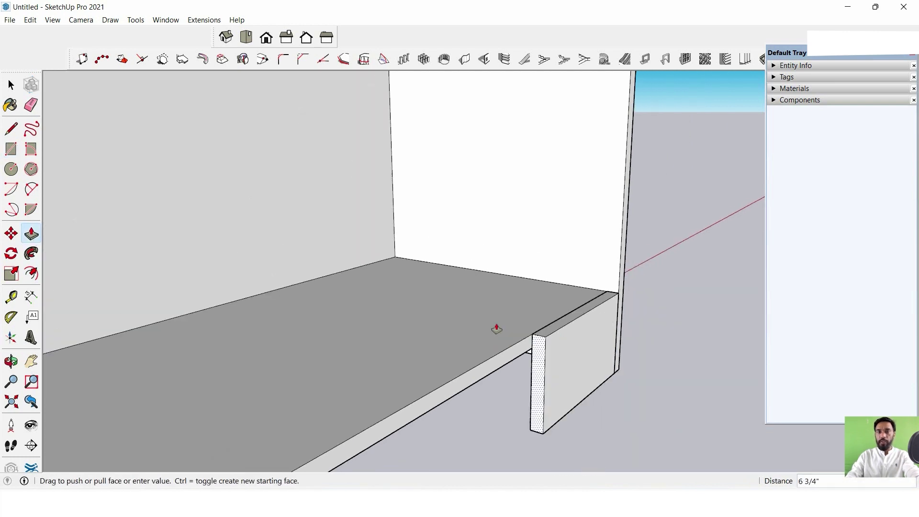
pyautogui.scroll(-3, 236, 300)
pyautogui.scroll(5, 185, 261)
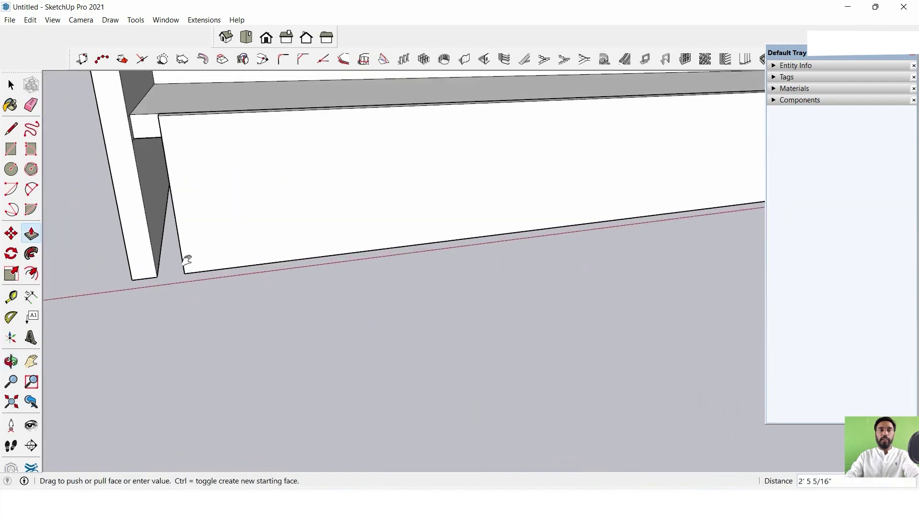
pyautogui.scroll(3, 195, 267)
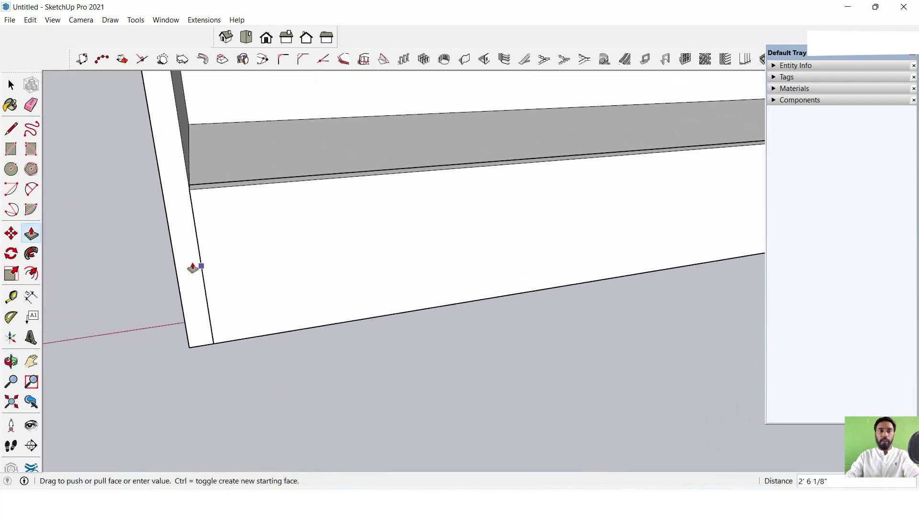
pyautogui.click(197, 239)
# Make the front board a group and orbit to a front view of the cabinet.
pyautogui.press('space')
pyautogui.click(297, 255)
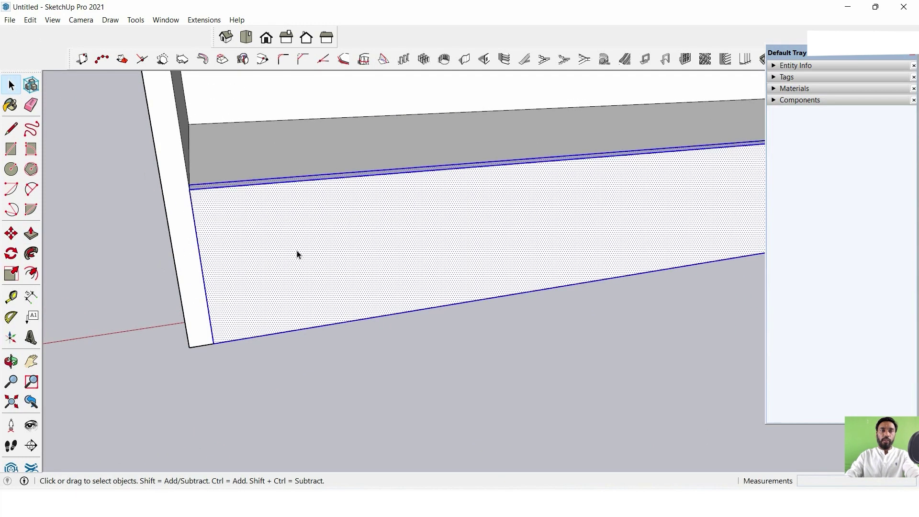
pyautogui.rightClick(290, 234)
pyautogui.click(326, 330)
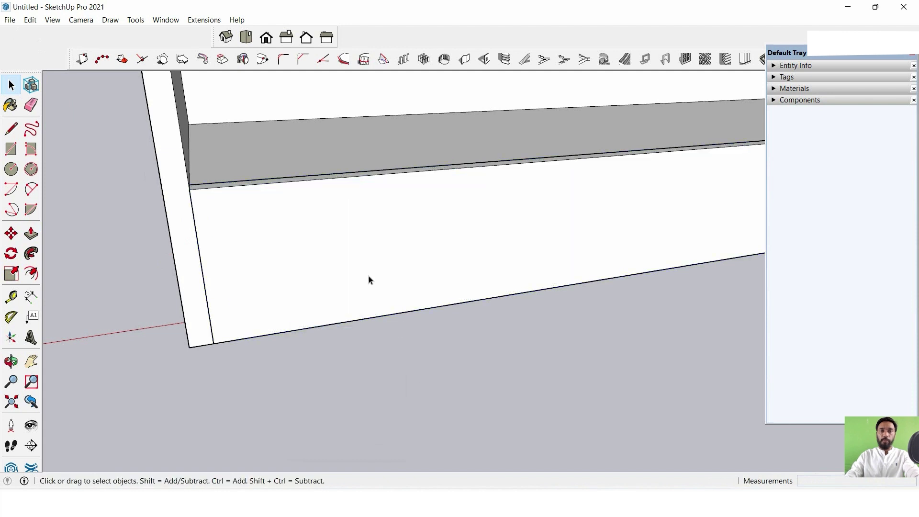
pyautogui.scroll(-3, 368, 280)
pyautogui.moveTo(542, 246)
pyautogui.mouseDown(button='middle')
pyautogui.moveTo(285, 375)
pyautogui.moveTo(554, 335)
pyautogui.moveTo(351, 281)
pyautogui.moveTo(390, 294)
pyautogui.moveTo(384, 214)
pyautogui.moveTo(417, 205)
pyautogui.mouseUp(button='middle')
pyautogui.scroll(-2, 373, 273)
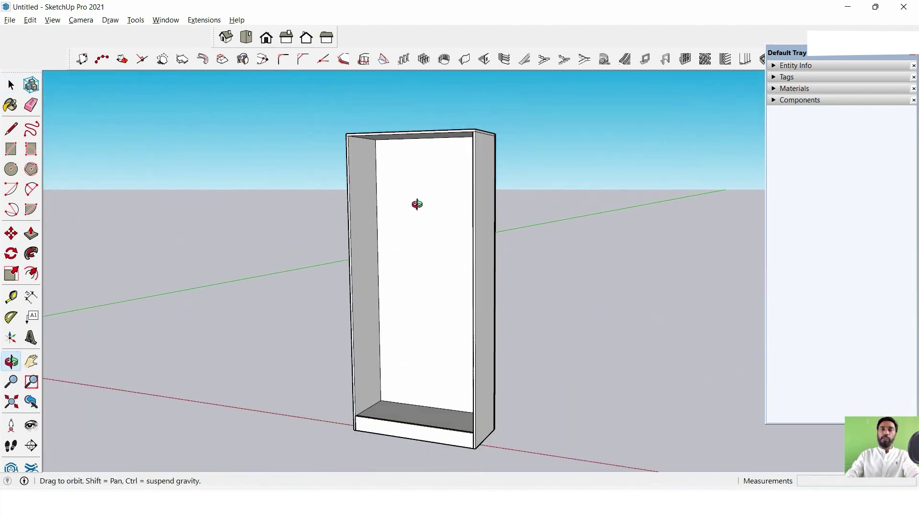
pyautogui.scroll(3, 443, 152)
pyautogui.scroll(2, 436, 130)
pyautogui.scroll(2, 452, 115)
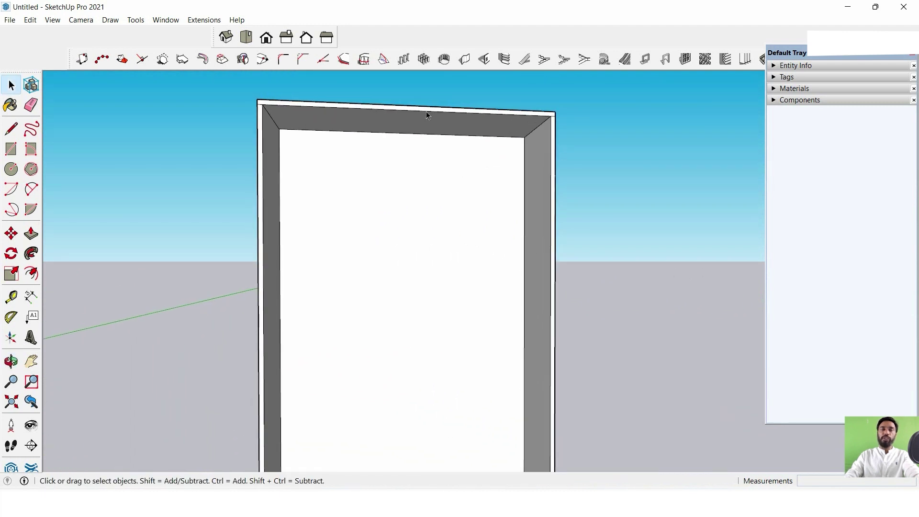
pyautogui.scroll(-1, 405, 241)
pyautogui.scroll(-2, 423, 249)
pyautogui.moveTo(423, 249)
pyautogui.mouseDown(button='middle')
pyautogui.moveTo(421, 146)
pyautogui.moveTo(377, 209)
pyautogui.moveTo(275, 137)
pyautogui.mouseUp(button='middle')
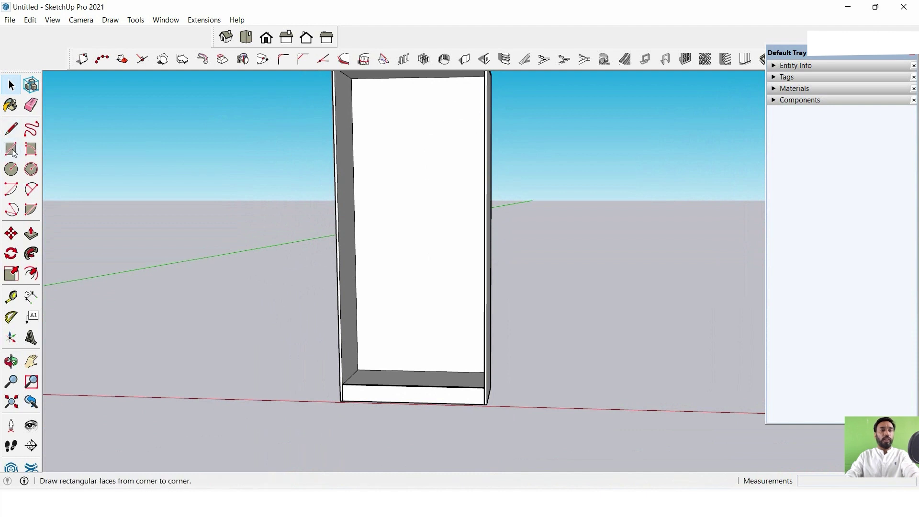
# Dimension the cabinet's inner height as 5' 5" between the top and bottom inner corners.
pyautogui.click(31, 297)
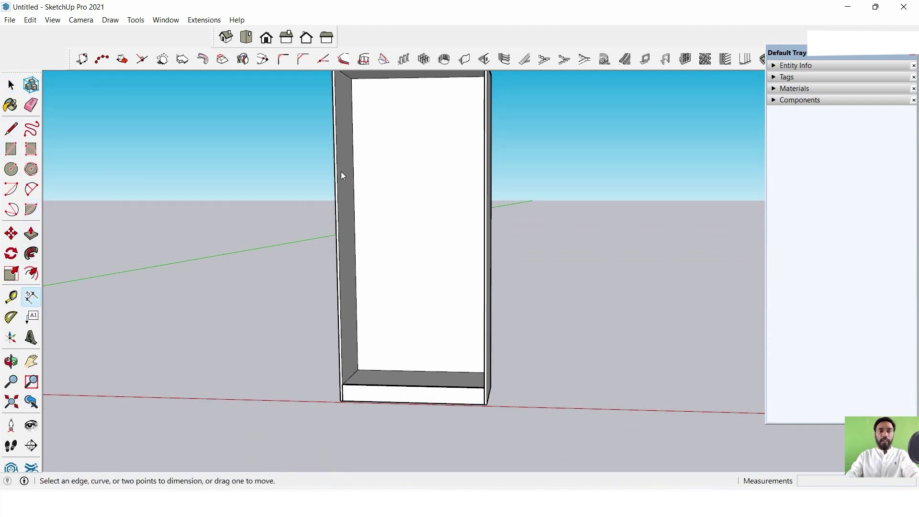
pyautogui.click(352, 79)
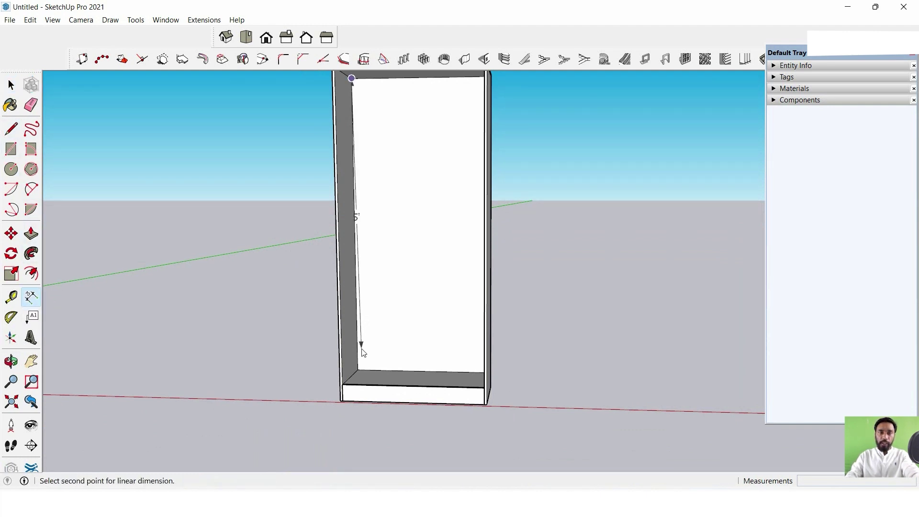
pyautogui.click(358, 369)
pyautogui.click(400, 366)
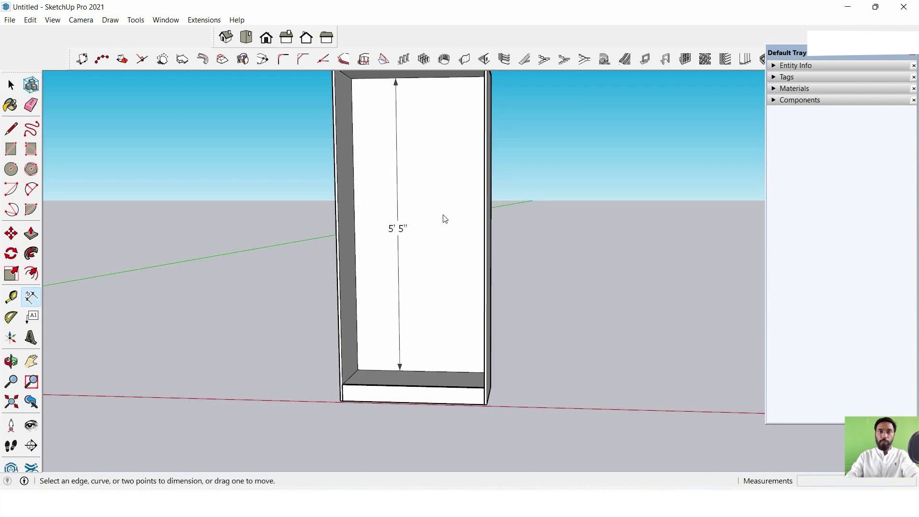
pyautogui.moveTo(444, 218)
pyautogui.mouseDown(button='middle')
pyautogui.moveTo(509, 243)
pyautogui.moveTo(486, 269)
pyautogui.mouseUp(button='middle')
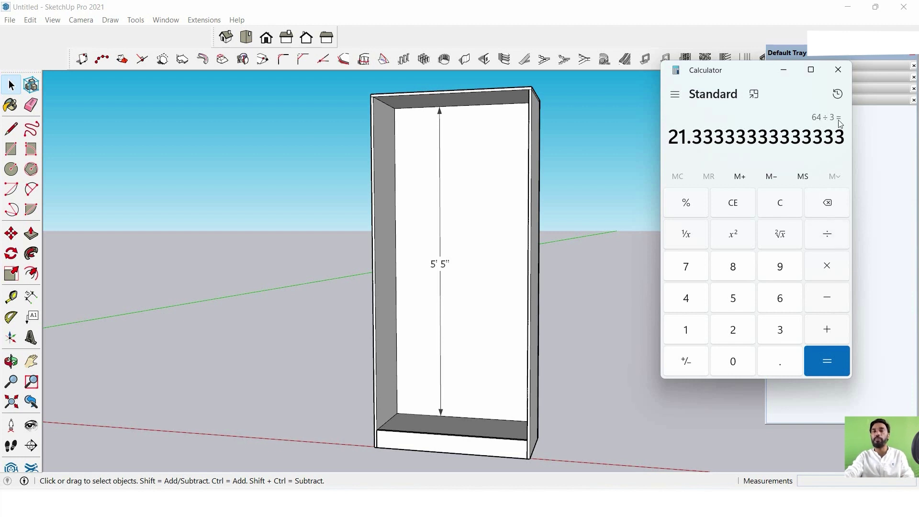
# Close Calculator, enter the cabinet group for editing, and orbit it to a new angle.
pyautogui.click(838, 71)
pyautogui.tripleClick(468, 195)
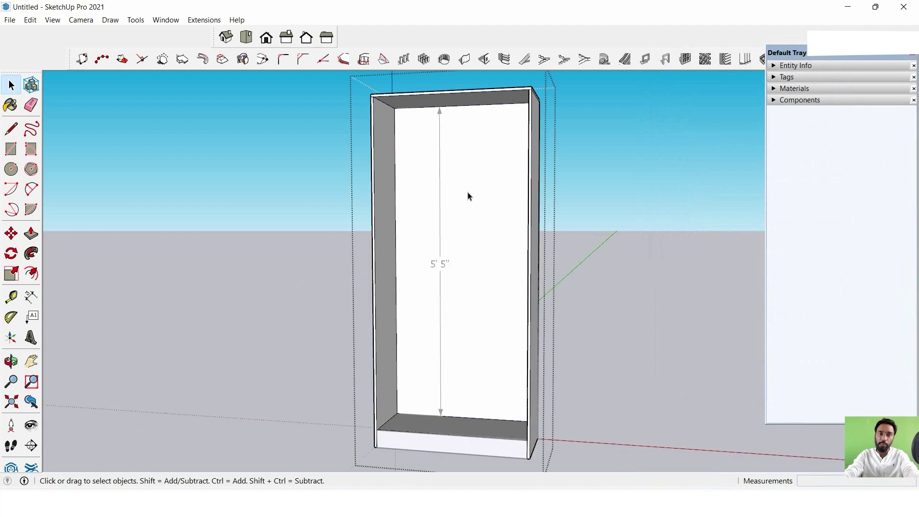
pyautogui.scroll(5, 478, 226)
pyautogui.scroll(-5, 478, 216)
pyautogui.moveTo(478, 216); pyautogui.dragTo(436, 208, button='middle')
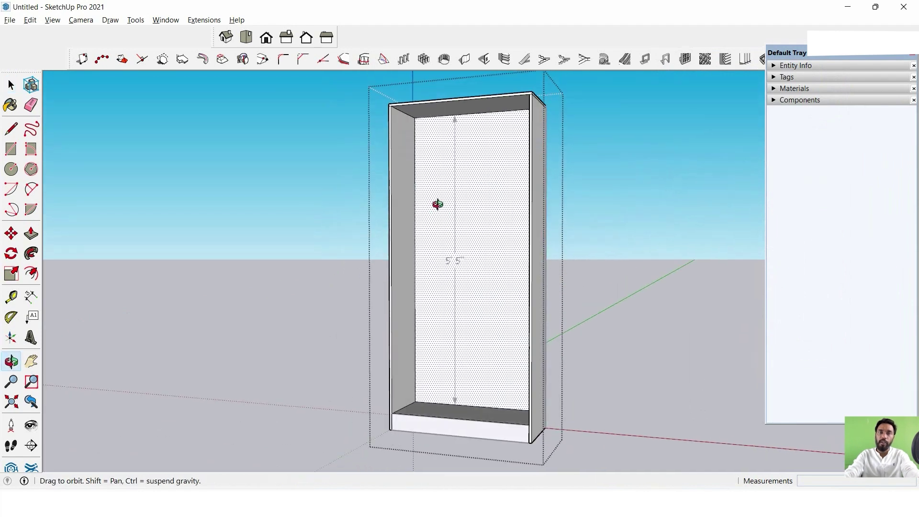
pyautogui.scroll(2, 443, 147)
pyautogui.scroll(1, 450, 144)
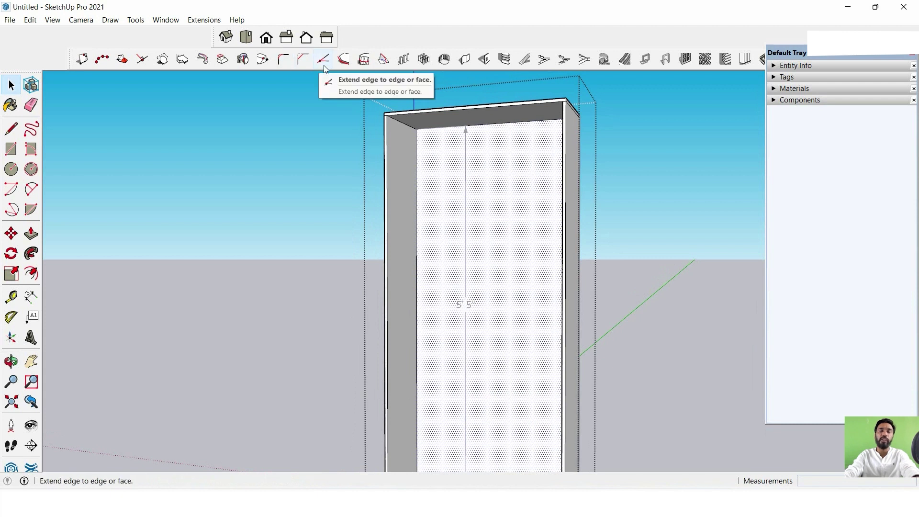
pyautogui.scroll(1, 464, 132)
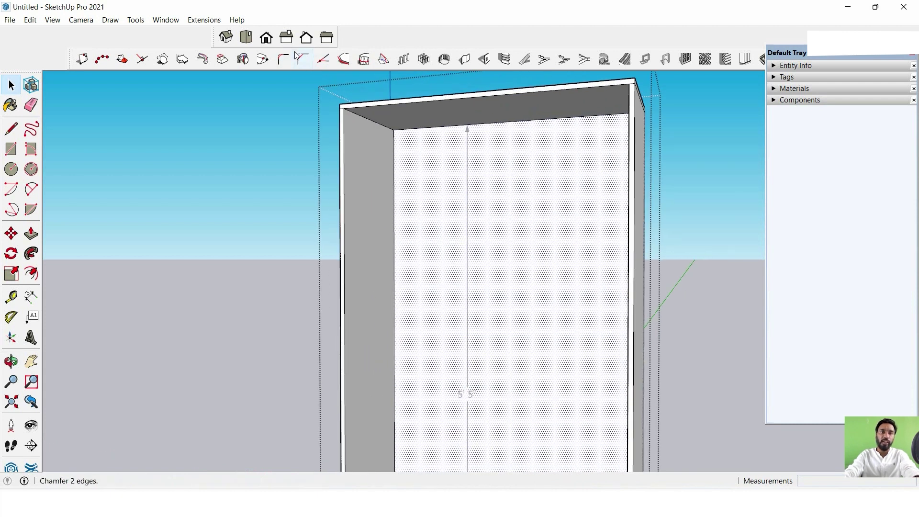
pyautogui.scroll(1, 406, 99)
pyautogui.scroll(-1, 406, 99)
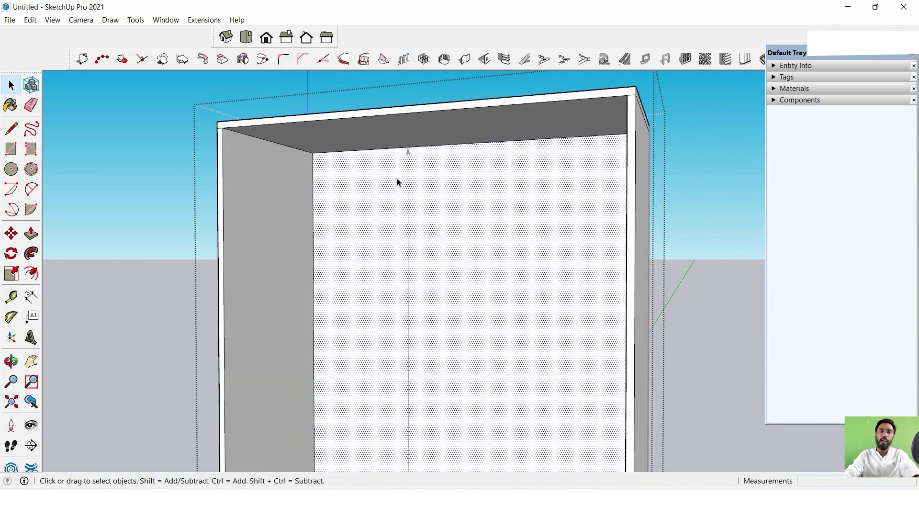
pyautogui.scroll(-1, 456, 191)
pyautogui.moveTo(456, 191)
pyautogui.mouseDown(button='middle')
pyautogui.moveTo(436, 295)
pyautogui.moveTo(437, 281)
pyautogui.mouseUp(button='middle')
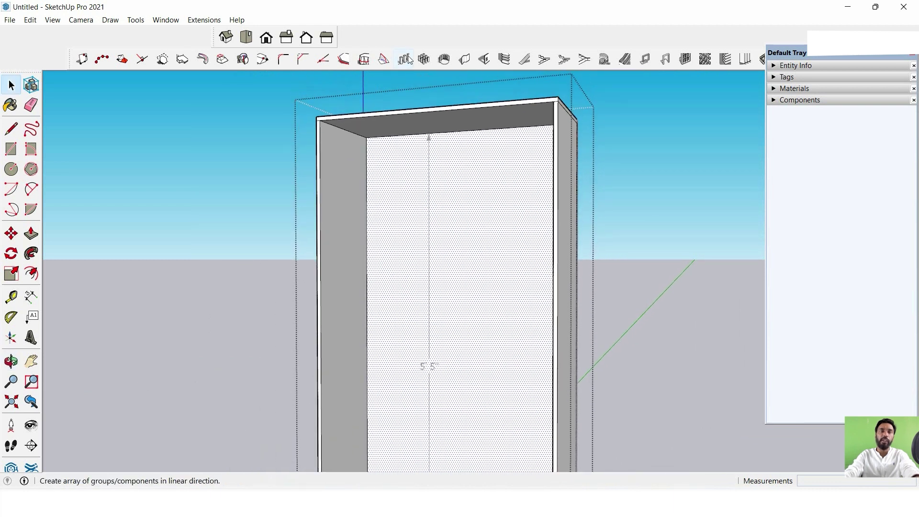
# Offset the top inner edge 21.3 down the back, plus a thin parallel offset for thickness.
pyautogui.click(344, 59)
pyautogui.write('21.3')
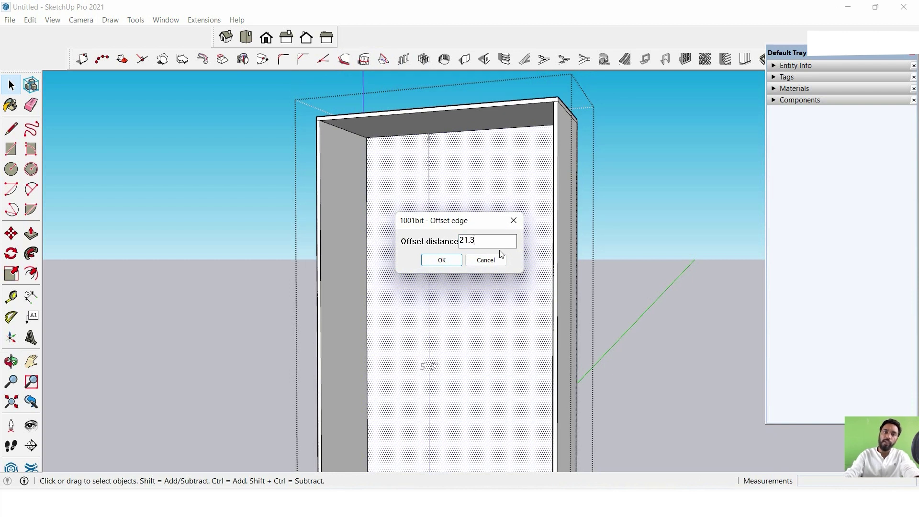
pyautogui.click(450, 260)
pyautogui.click(473, 134)
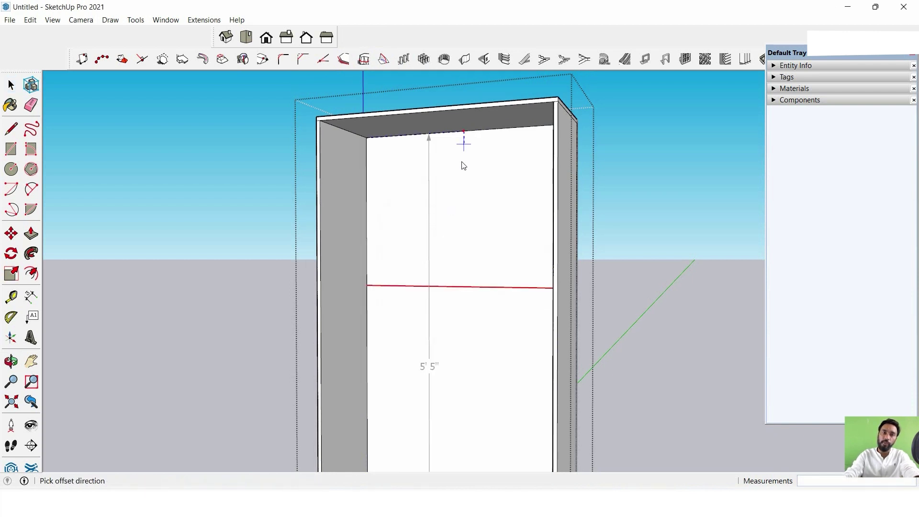
pyautogui.click(464, 164)
pyautogui.press('space')
pyautogui.scroll(3, 432, 282)
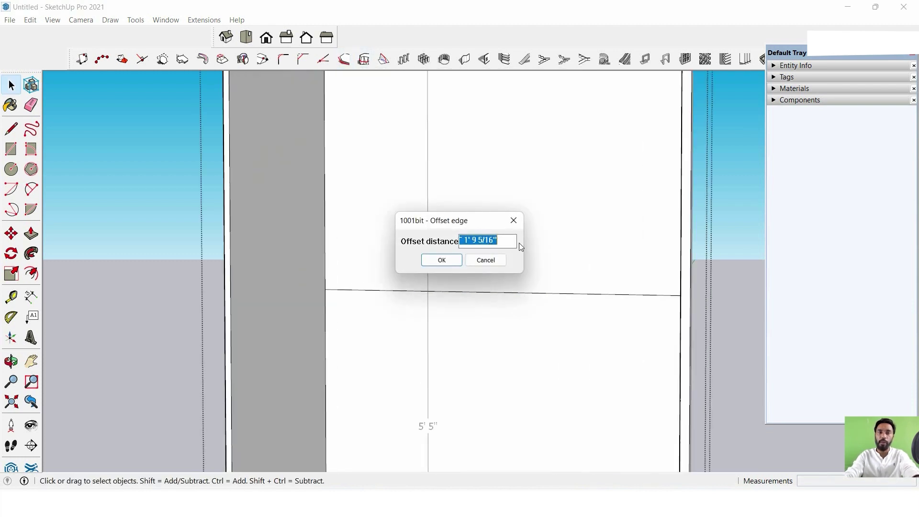
pyautogui.press('BackSpace')
pyautogui.write('4')
pyautogui.press('Return')
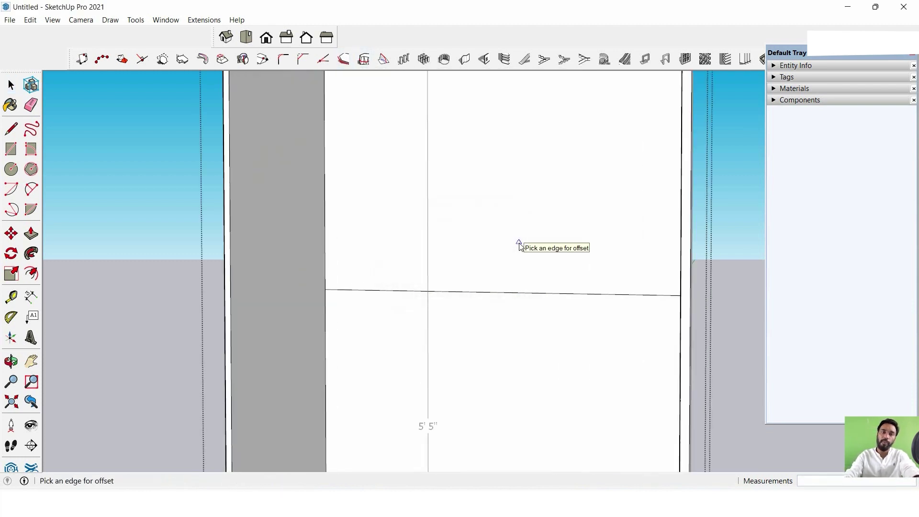
pyautogui.click(517, 296)
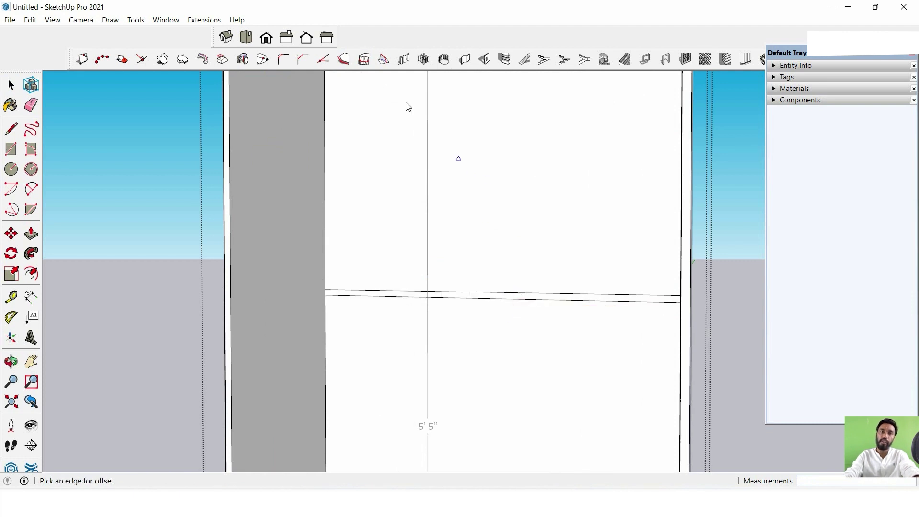
# Offset another 21.3 edge and a thin parallel offset for the second shelf.
pyautogui.click(303, 59)
pyautogui.write('21.3')
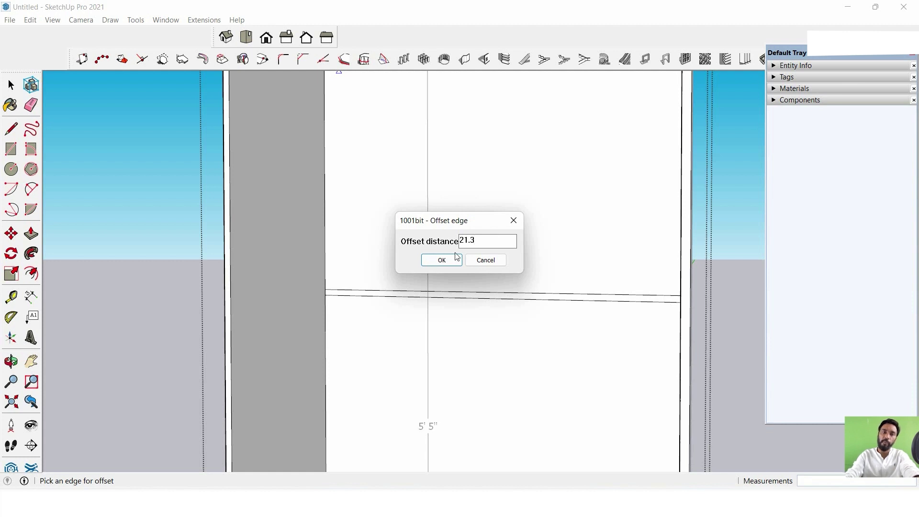
pyautogui.click(456, 257)
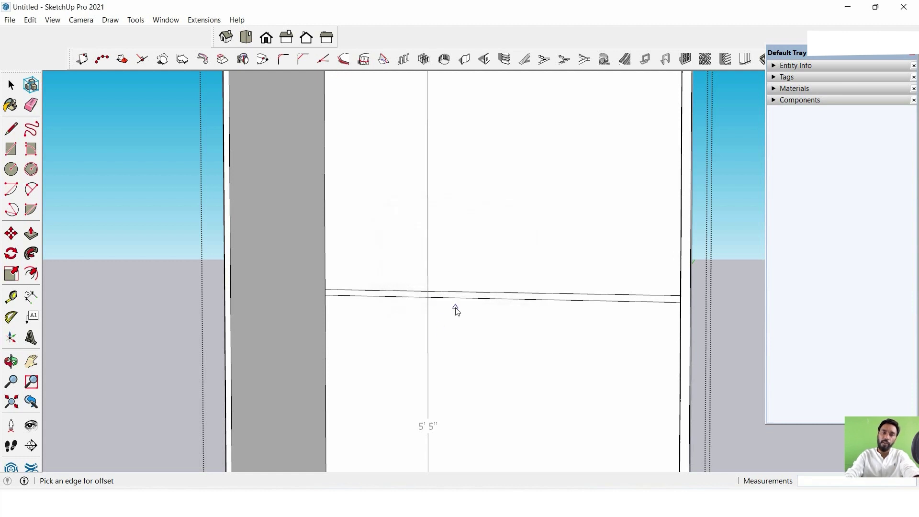
pyautogui.scroll(-3, 446, 363)
pyautogui.scroll(3, 479, 263)
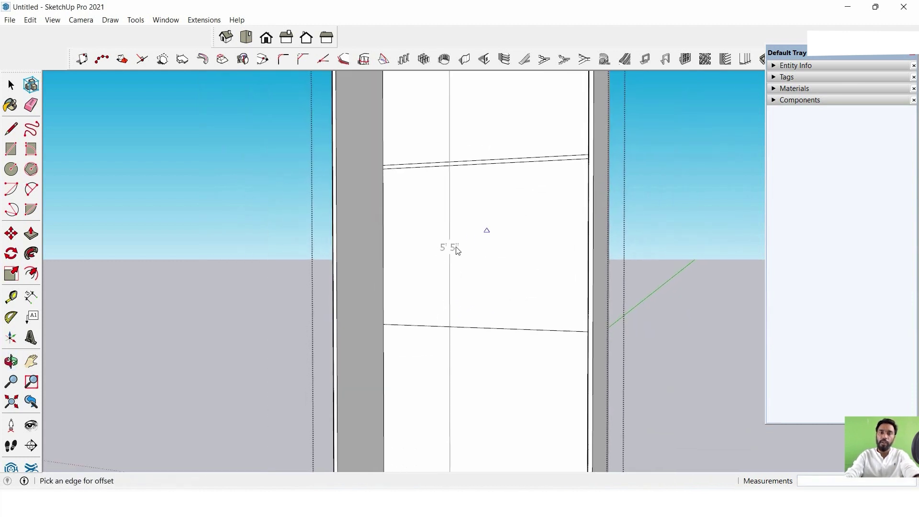
pyautogui.press('space')
pyautogui.click(303, 59)
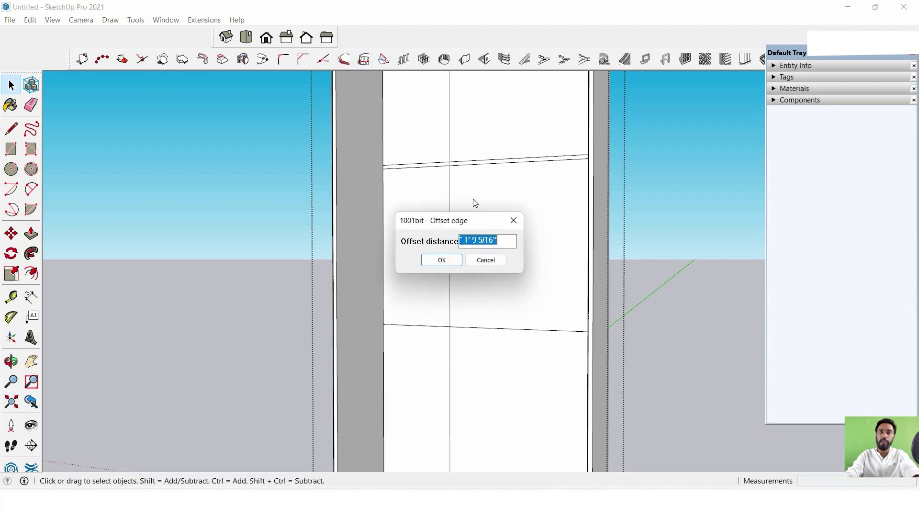
pyautogui.press('BackSpace')
pyautogui.write('5')
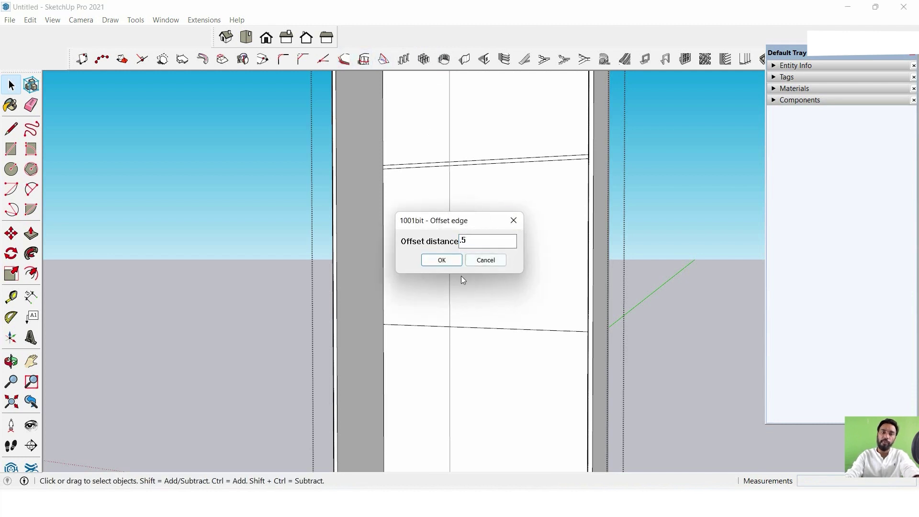
pyautogui.click(444, 263)
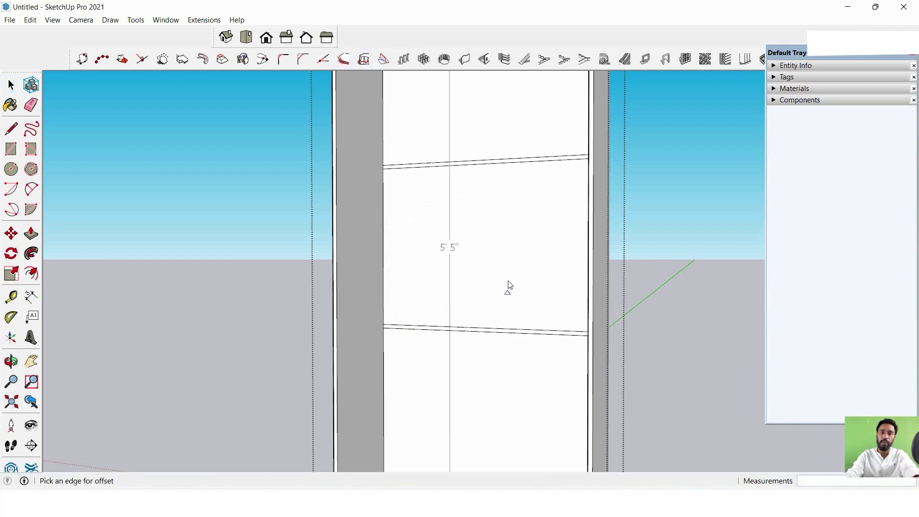
# Orbit around the cabinet interior and left panel, leaving the offset tool.
pyautogui.scroll(-5, 506, 287)
pyautogui.moveTo(478, 294); pyautogui.dragTo(574, 318, button='middle')
pyautogui.scroll(5, 521, 268)
pyautogui.scroll(-2, 521, 267)
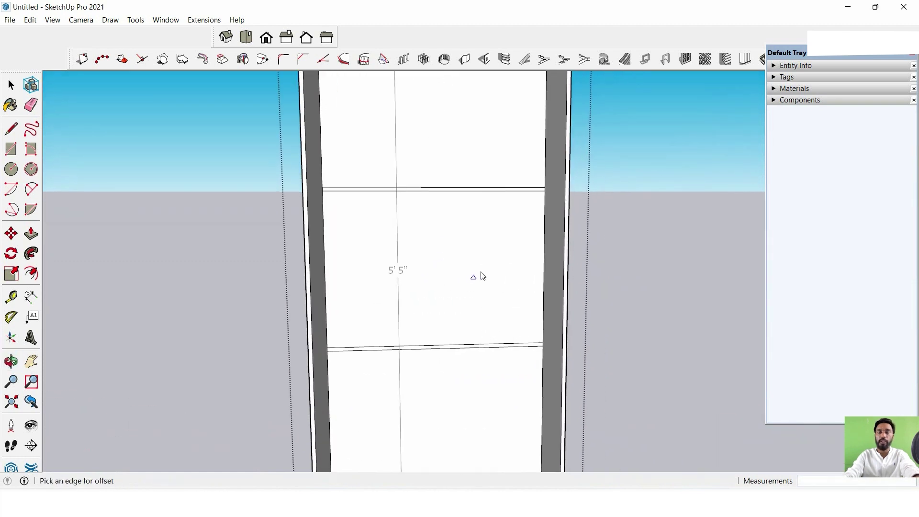
pyautogui.scroll(-3, 482, 290)
pyautogui.moveTo(482, 290); pyautogui.dragTo(455, 168, button='middle')
pyautogui.scroll(3, 452, 335)
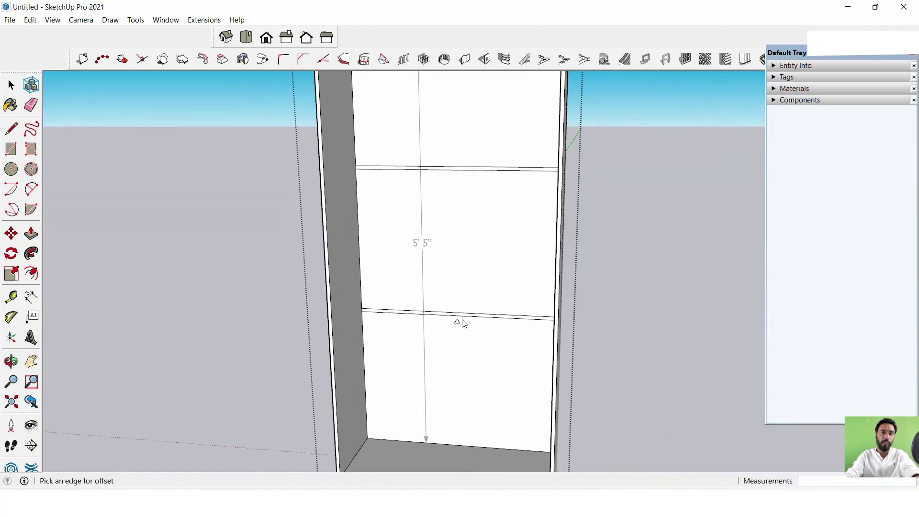
pyautogui.moveTo(461, 323); pyautogui.dragTo(373, 191, button='middle')
pyautogui.scroll(3, 373, 190)
pyautogui.moveTo(453, 256); pyautogui.dragTo(258, 176, button='middle')
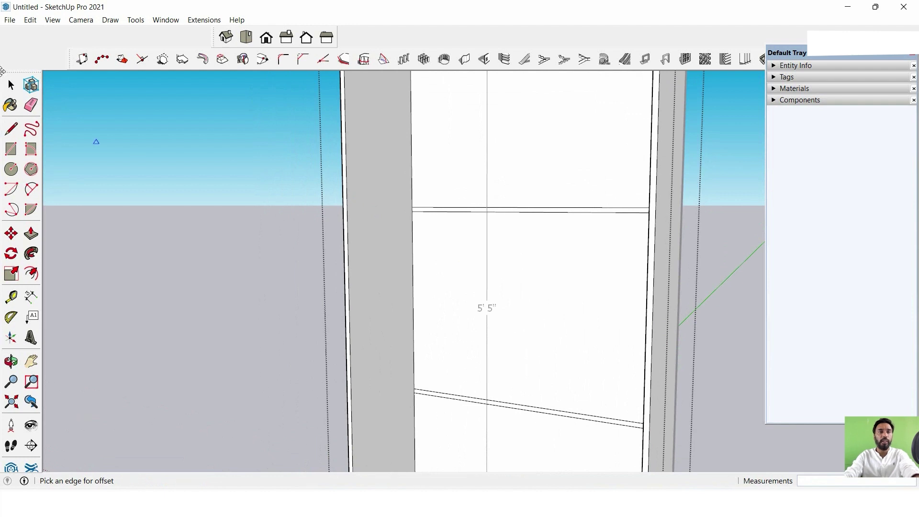
pyautogui.press('space')
pyautogui.scroll(2, 497, 211)
# Push/Pull the upper strip 1' outward into a shelf.
pyautogui.doubleClick(495, 217)
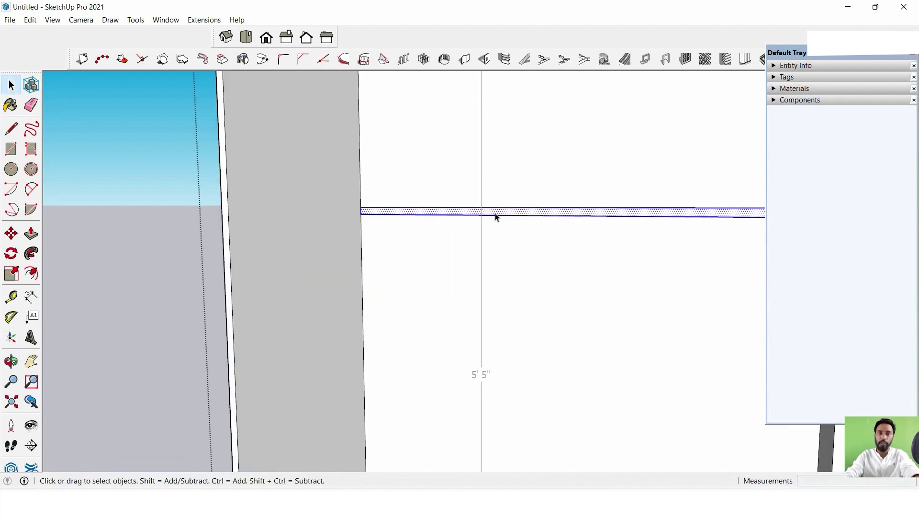
pyautogui.click(31, 233)
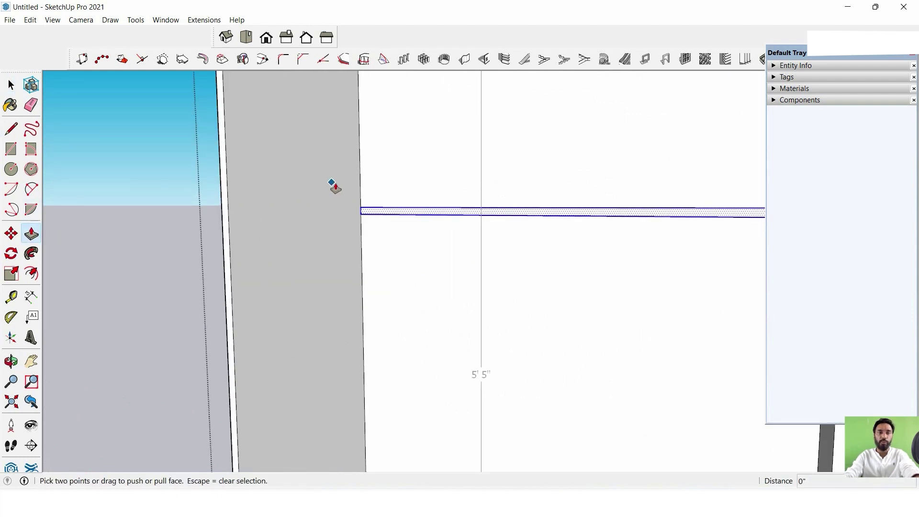
pyautogui.click(375, 209)
pyautogui.click(228, 213)
pyautogui.moveTo(228, 213)
pyautogui.mouseDown(button='middle')
pyautogui.moveTo(458, 251)
pyautogui.moveTo(464, 220)
pyautogui.mouseUp(button='middle')
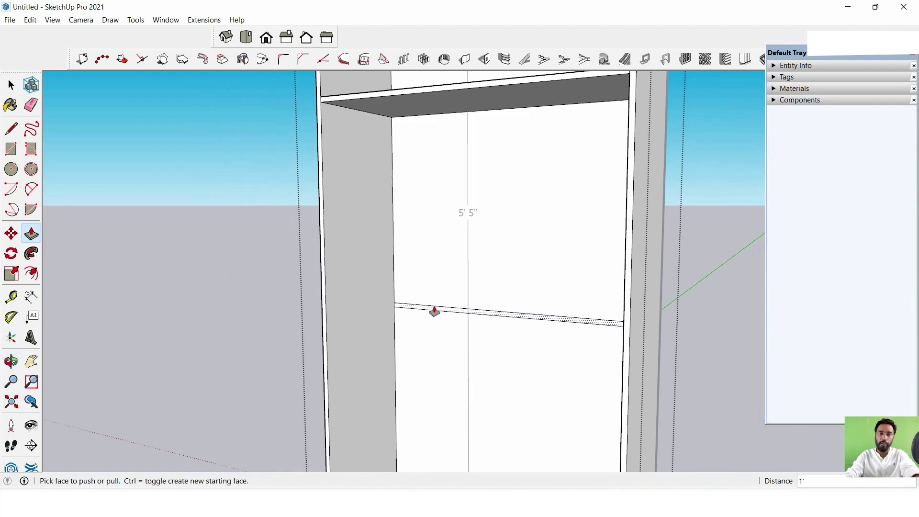
# Pull the lower strip out into a matching shelf and orbit around the finished bookcase.
pyautogui.click(435, 311)
pyautogui.click(396, 245)
pyautogui.scroll(-5, 396, 245)
pyautogui.moveTo(411, 266)
pyautogui.mouseDown(button='middle')
pyautogui.moveTo(502, 244)
pyautogui.moveTo(470, 283)
pyautogui.moveTo(498, 263)
pyautogui.moveTo(468, 206)
pyautogui.mouseUp(button='middle')
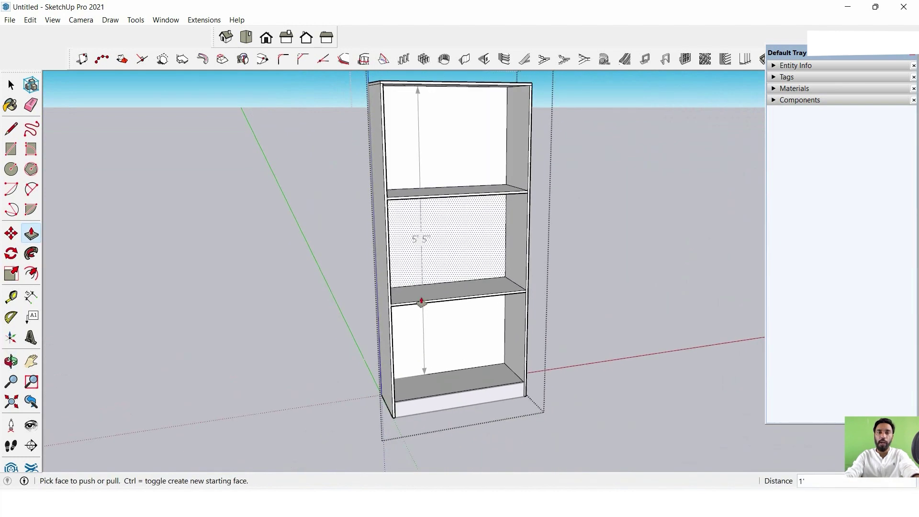
pyautogui.click(11, 84)
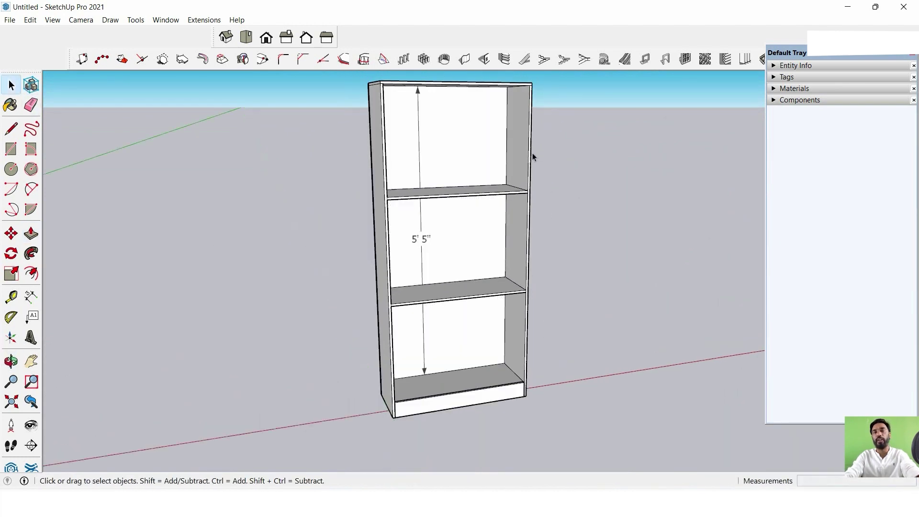
pyautogui.moveTo(532, 157); pyautogui.dragTo(489, 195, button='middle')
pyautogui.scroll(-3, 488, 195)
pyautogui.scroll(2, 479, 239)
pyautogui.moveTo(479, 240)
pyautogui.mouseDown(button='middle')
pyautogui.moveTo(478, 255)
pyautogui.moveTo(464, 246)
pyautogui.mouseUp(button='middle')
# Close Calculator and glance at the bookshelf reference photo.
pyautogui.hotkey('alt', 'Tab')
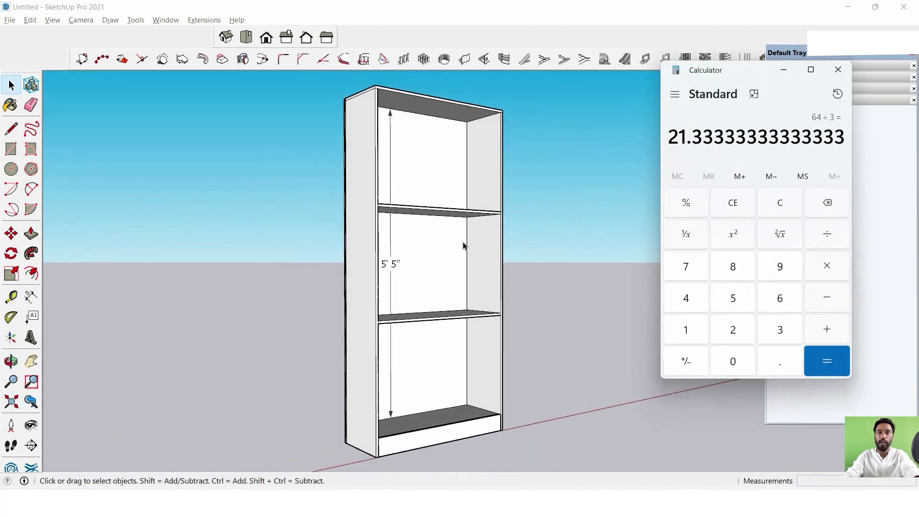
pyautogui.click(590, 255)
pyautogui.hotkey('alt', 'Tab')
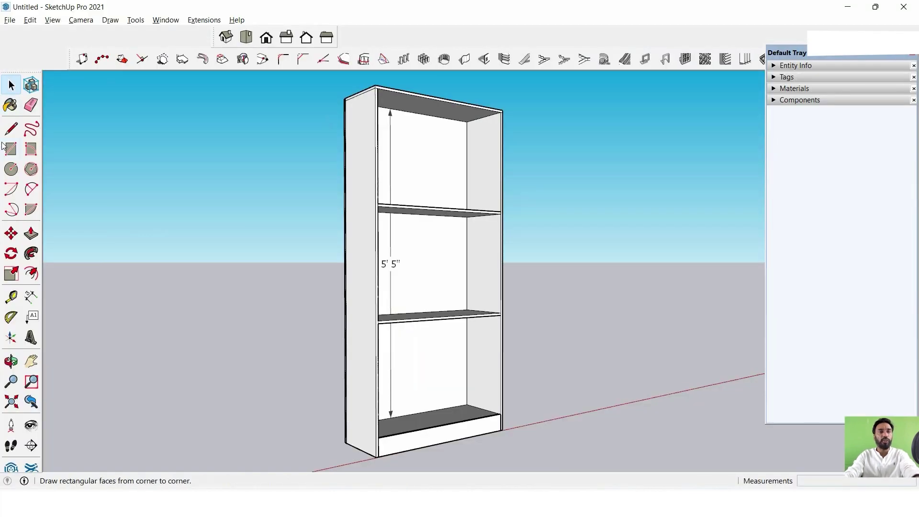
# Draw a panel-sized rectangle from the top inner corner down inside the bookcase.
pyautogui.click(11, 148)
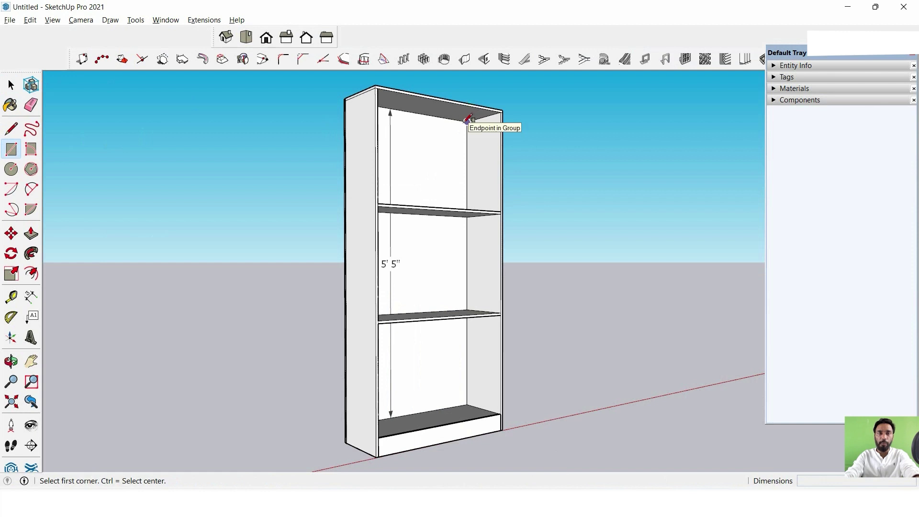
pyautogui.click(467, 119)
pyautogui.click(501, 414)
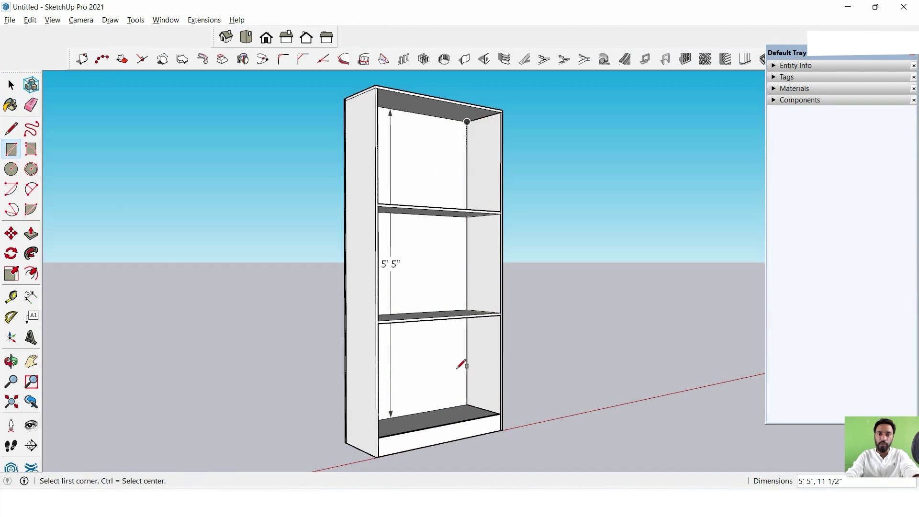
pyautogui.scroll(3, 461, 365)
pyautogui.press('p')
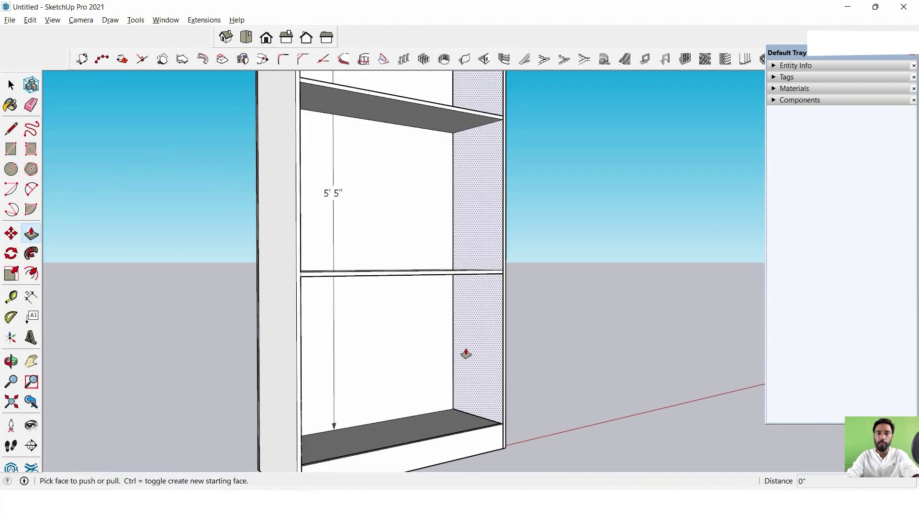
pyautogui.scroll(-5, 466, 353)
pyautogui.moveTo(492, 332); pyautogui.dragTo(499, 379, button='middle')
pyautogui.scroll(2, 496, 400)
# Move-copy the face leftward and thicken it 1/2" into a divider.
pyautogui.press('m')
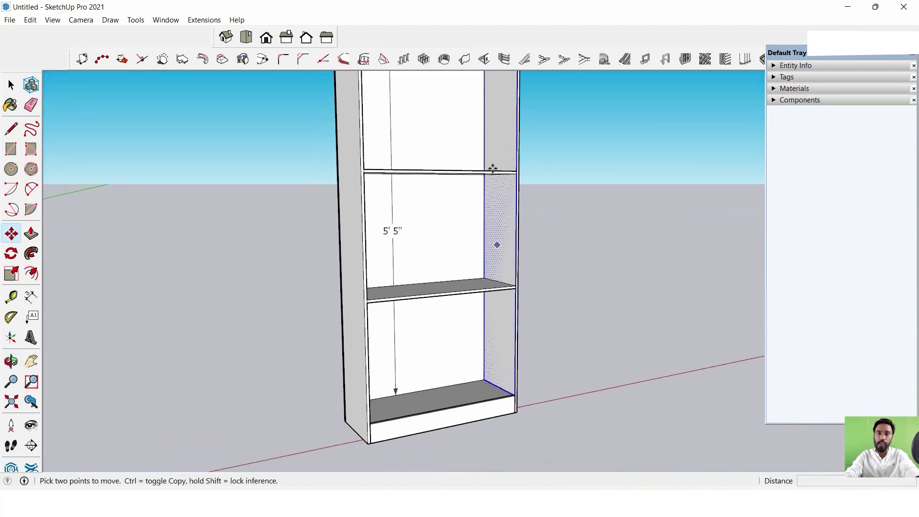
pyautogui.moveTo(493, 169)
pyautogui.mouseDown(button='middle')
pyautogui.moveTo(488, 291)
pyautogui.moveTo(525, 396)
pyautogui.mouseUp(button='middle')
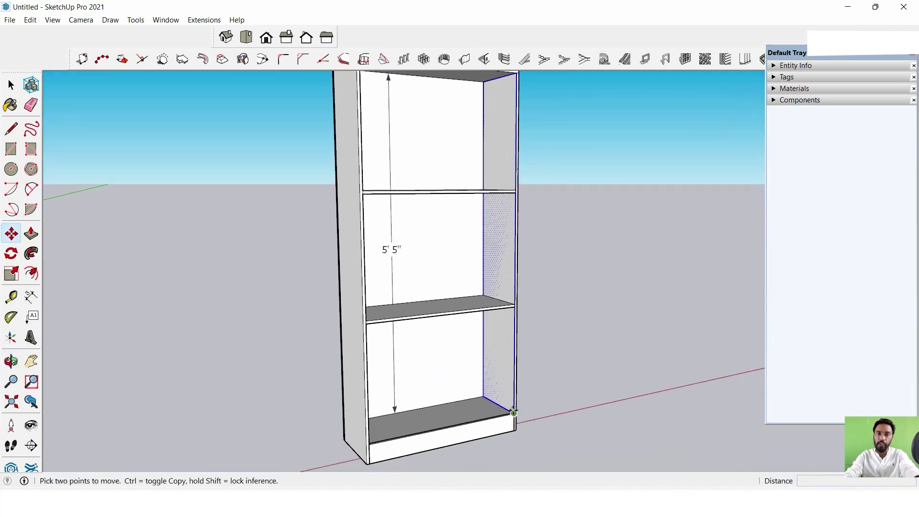
pyautogui.click(514, 413)
pyautogui.press('ctrl')
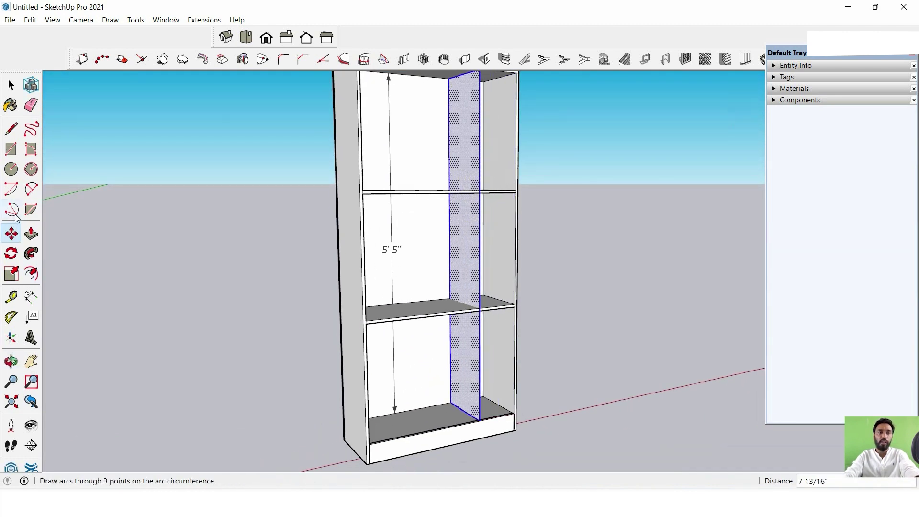
pyautogui.click(31, 233)
pyautogui.click(469, 352)
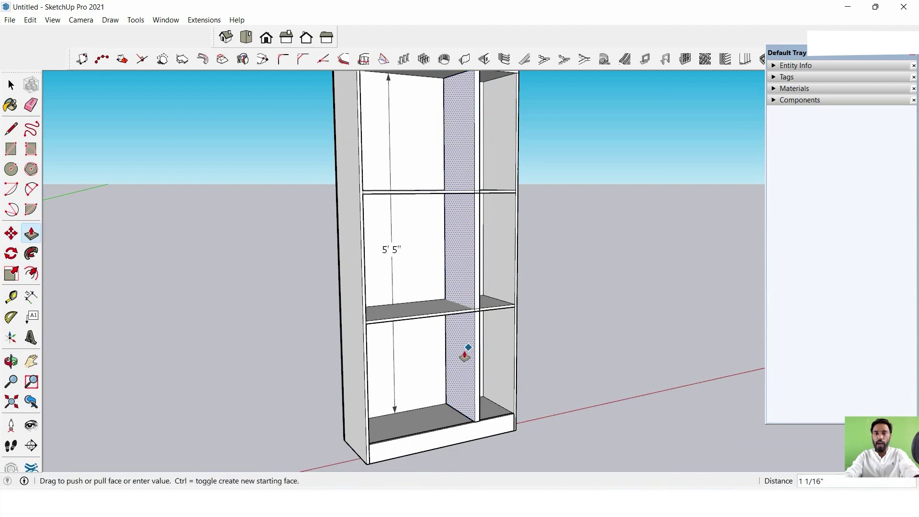
pyautogui.write('5')
pyautogui.press('Return')
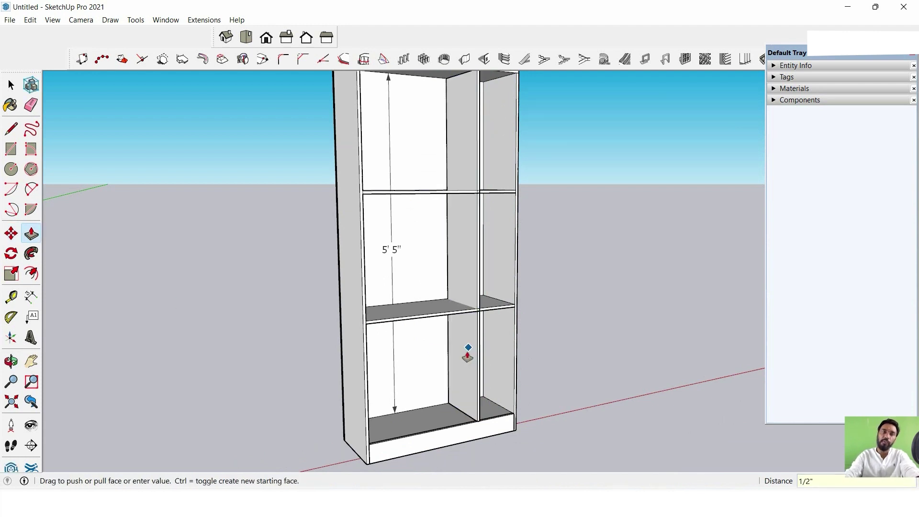
pyautogui.press('space')
# Make the divider panel a group.
pyautogui.scroll(3, 459, 272)
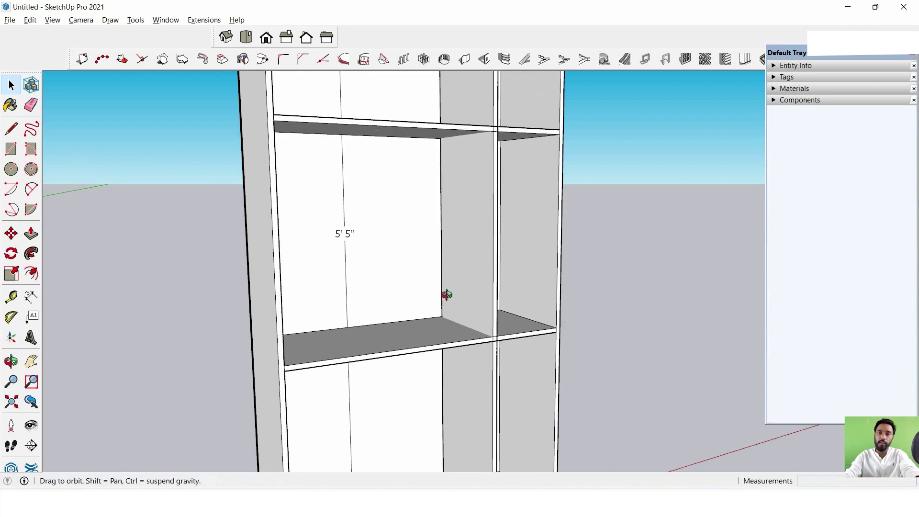
pyautogui.scroll(3, 487, 249)
pyautogui.tripleClick(487, 245)
pyautogui.rightClick(486, 245)
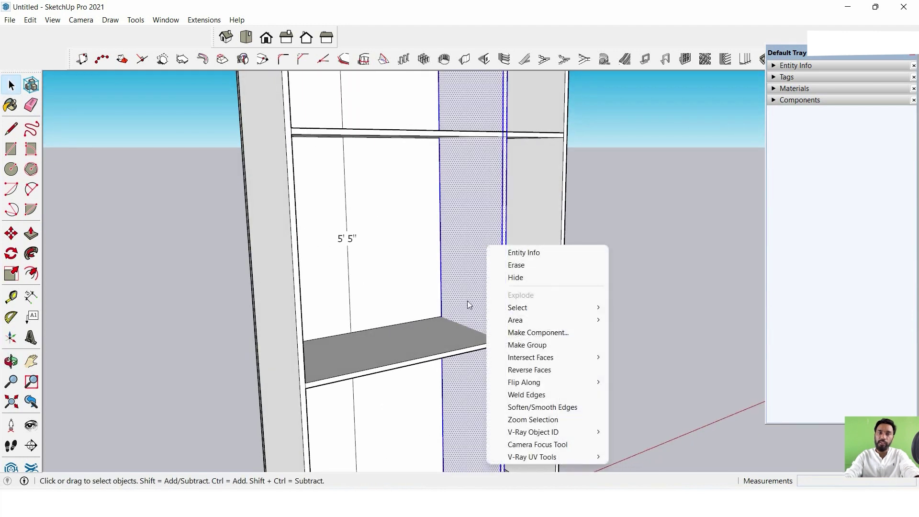
pyautogui.click(527, 345)
pyautogui.moveTo(527, 345); pyautogui.dragTo(469, 199, button='middle')
pyautogui.scroll(3, 472, 311)
pyautogui.moveTo(473, 312)
pyautogui.mouseDown(button='middle')
pyautogui.moveTo(460, 376)
pyautogui.moveTo(412, 368)
pyautogui.mouseUp(button='middle')
# Move the divider along the bottom shelf to snap at its midpoint.
pyautogui.click(11, 234)
pyautogui.scroll(2, 413, 351)
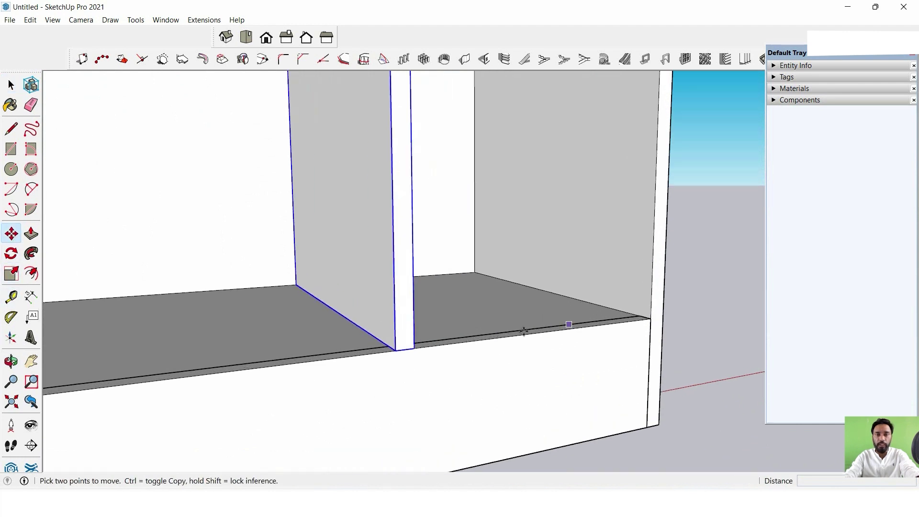
pyautogui.scroll(2, 413, 351)
pyautogui.click(386, 339)
pyautogui.moveTo(335, 359)
pyautogui.mouseDown(button='middle')
pyautogui.moveTo(278, 364)
pyautogui.moveTo(643, 329)
pyautogui.mouseUp(button='middle')
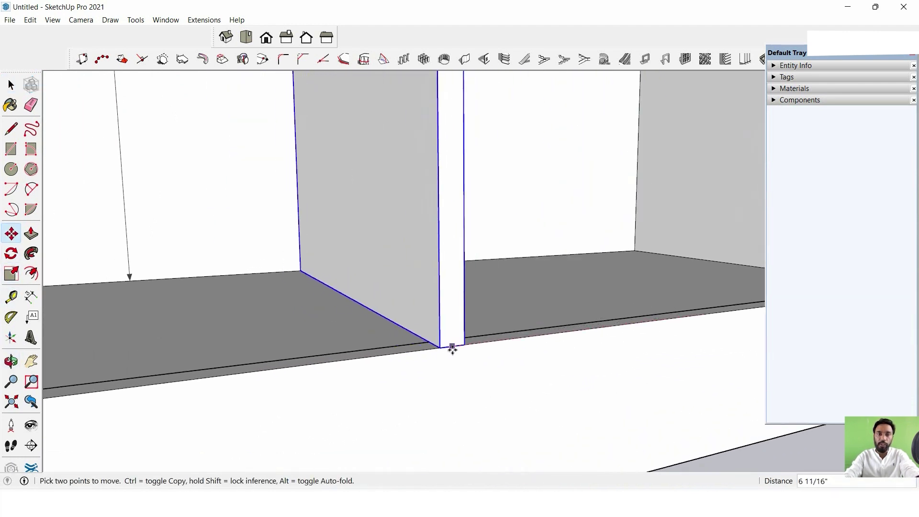
pyautogui.click(438, 349)
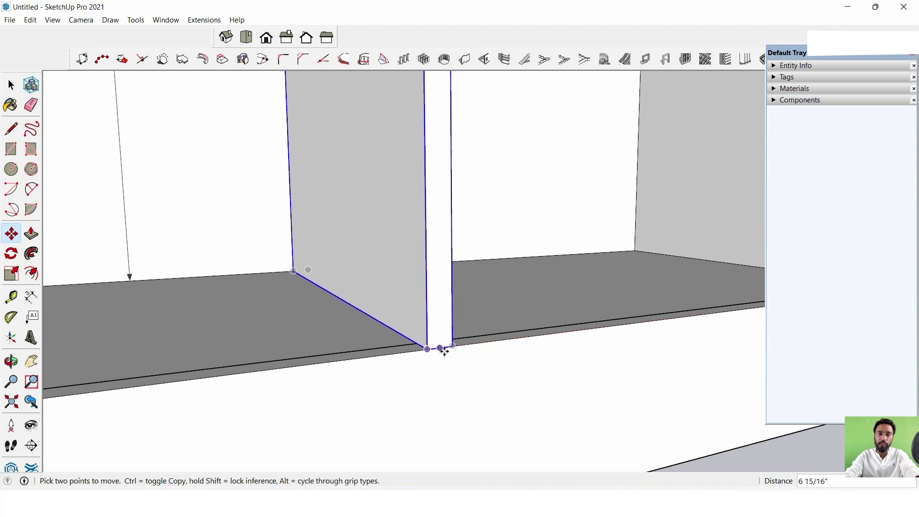
pyautogui.scroll(-1, 460, 322)
pyautogui.scroll(-2, 460, 321)
pyautogui.scroll(-2, 467, 323)
pyautogui.scroll(-2, 498, 318)
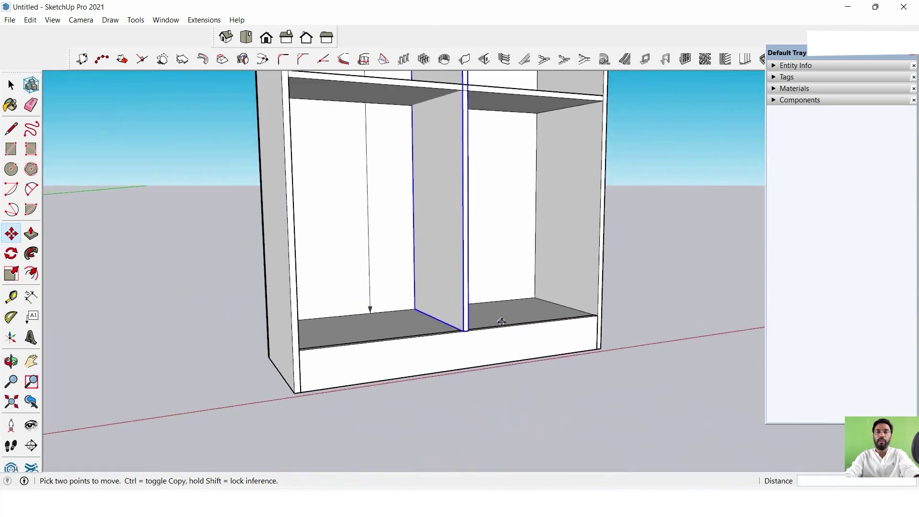
pyautogui.scroll(-2, 525, 294)
pyautogui.scroll(-2, 466, 268)
pyautogui.scroll(-2, 489, 407)
pyautogui.moveTo(489, 407)
pyautogui.mouseDown(button='middle')
pyautogui.moveTo(446, 302)
pyautogui.moveTo(500, 330)
pyautogui.moveTo(484, 261)
pyautogui.moveTo(437, 291)
pyautogui.moveTo(426, 353)
pyautogui.moveTo(427, 263)
pyautogui.moveTo(441, 281)
pyautogui.moveTo(314, 286)
pyautogui.moveTo(459, 288)
pyautogui.moveTo(437, 263)
pyautogui.moveTo(413, 267)
pyautogui.moveTo(394, 244)
pyautogui.moveTo(411, 260)
pyautogui.moveTo(443, 263)
pyautogui.mouseUp(button='middle')
# Deselect the divider and orbit to a near-frontal view of the bookcase.
pyautogui.click(11, 85)
pyautogui.click(221, 279)
pyautogui.scroll(1, 408, 301)
pyautogui.scroll(3, 378, 265)
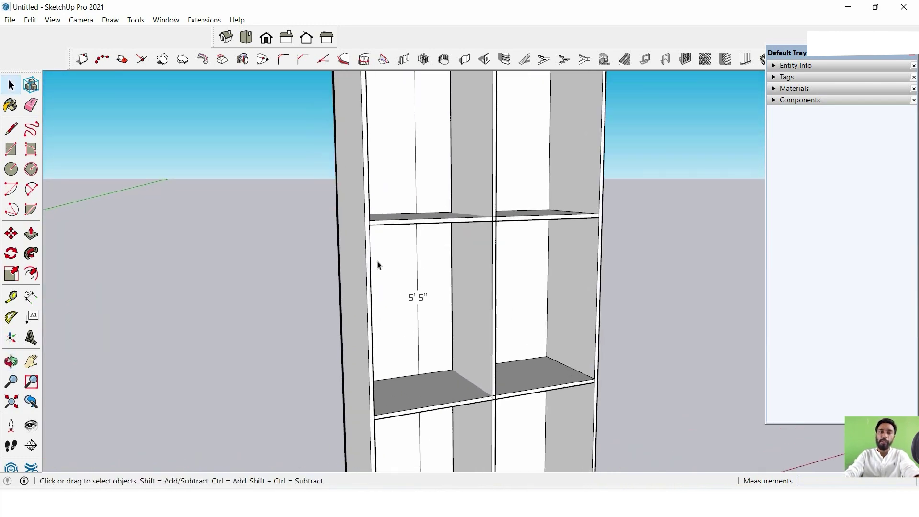
pyautogui.scroll(1, 364, 212)
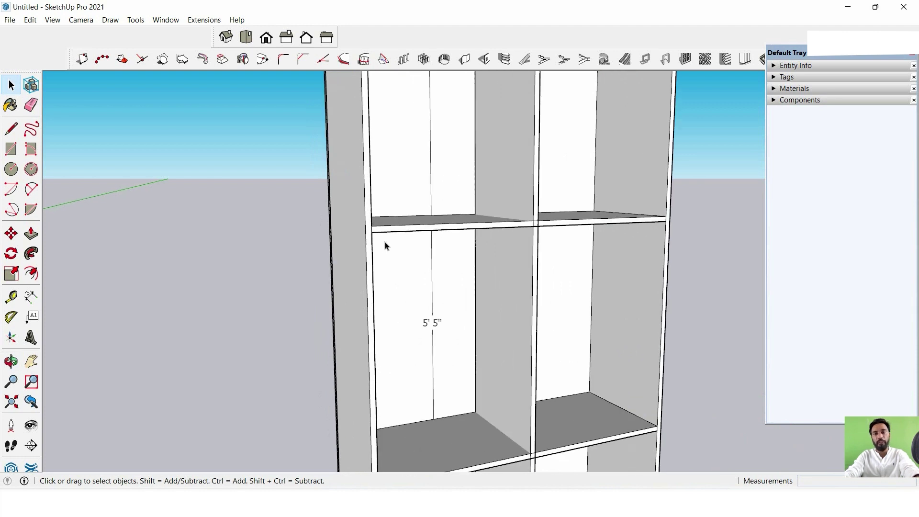
pyautogui.scroll(-3, 536, 263)
pyautogui.moveTo(535, 263)
pyautogui.mouseDown(button='middle')
pyautogui.moveTo(421, 328)
pyautogui.moveTo(484, 314)
pyautogui.moveTo(474, 269)
pyautogui.mouseUp(button='middle')
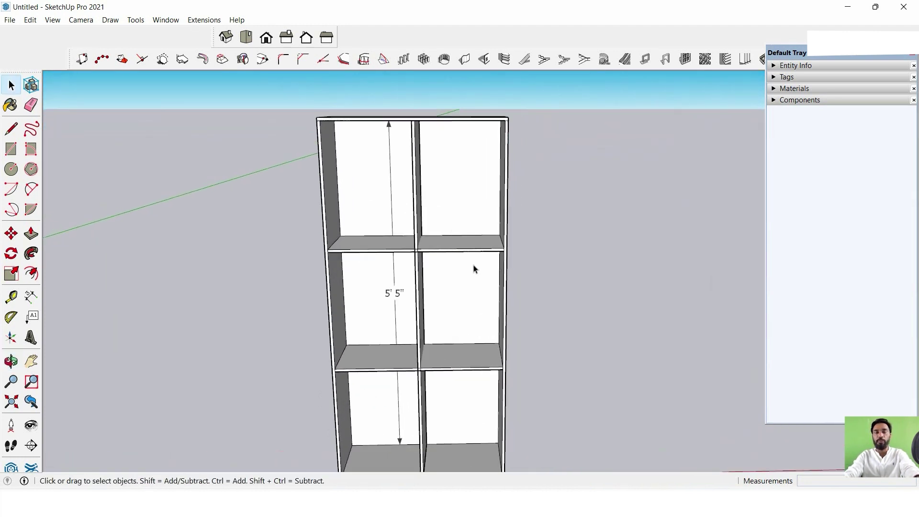
# Check the reference photo, then orbit to look down on the cabinet top.
pyautogui.hotkey('alt', 'Tab')
pyautogui.hotkey('alt', 'Tab')
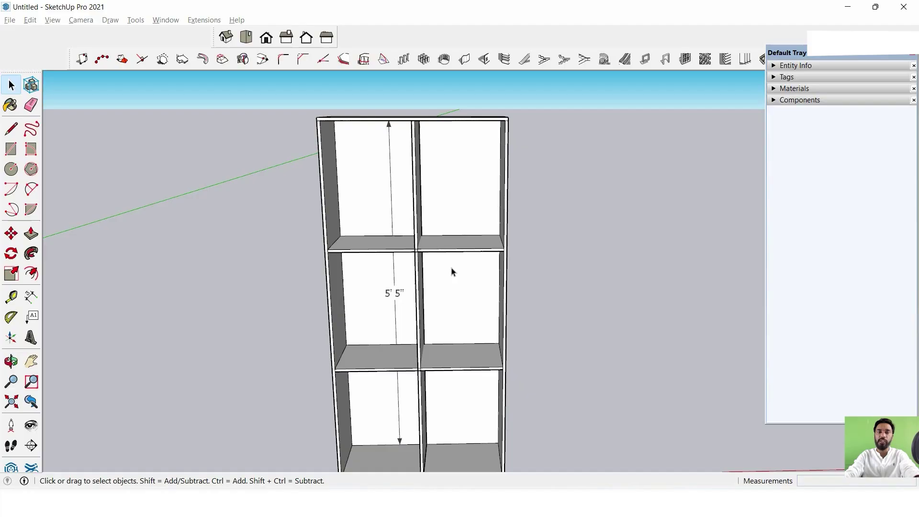
pyautogui.scroll(-2, 452, 267)
pyautogui.moveTo(451, 267); pyautogui.dragTo(503, 312, button='middle')
pyautogui.scroll(1, 443, 390)
pyautogui.scroll(2, 443, 395)
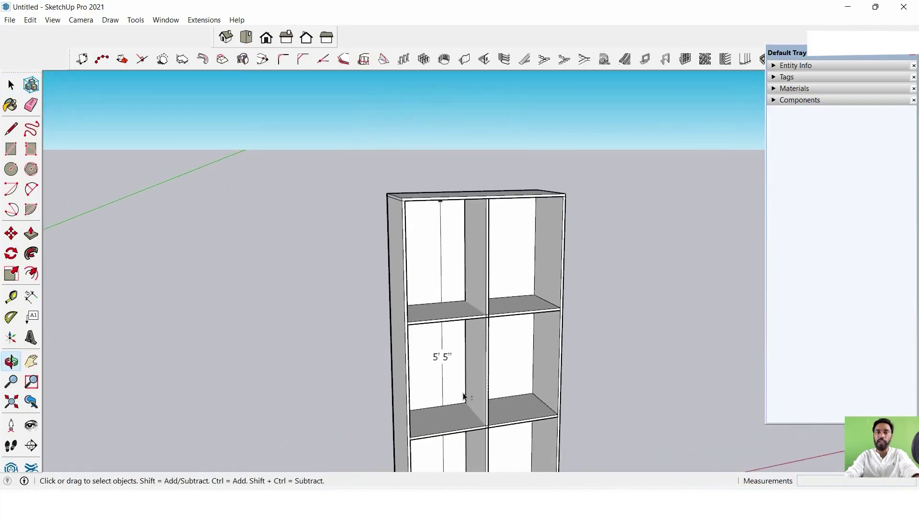
pyautogui.scroll(2, 464, 400)
pyautogui.moveTo(460, 226); pyautogui.dragTo(450, 249, button='middle')
# Dimension the top corners as 2' 7" above the bookcase, then orbit to a front view.
pyautogui.click(31, 299)
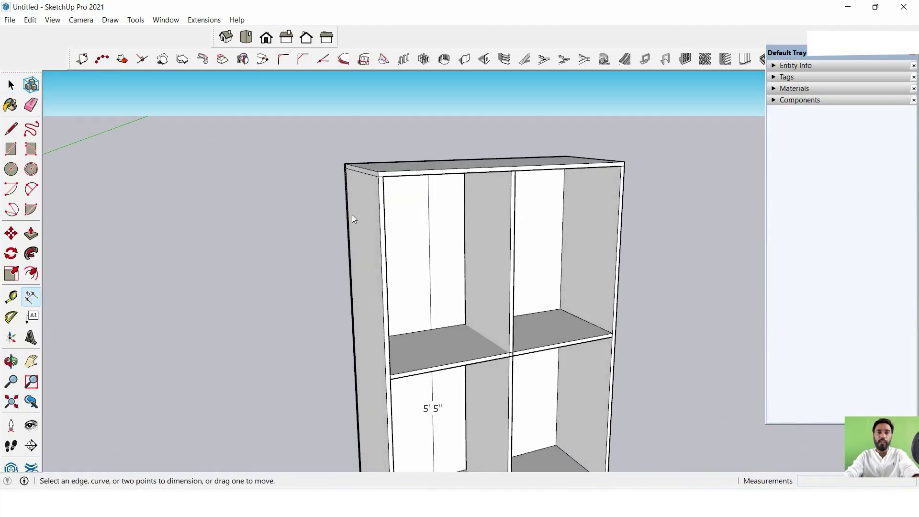
pyautogui.click(378, 172)
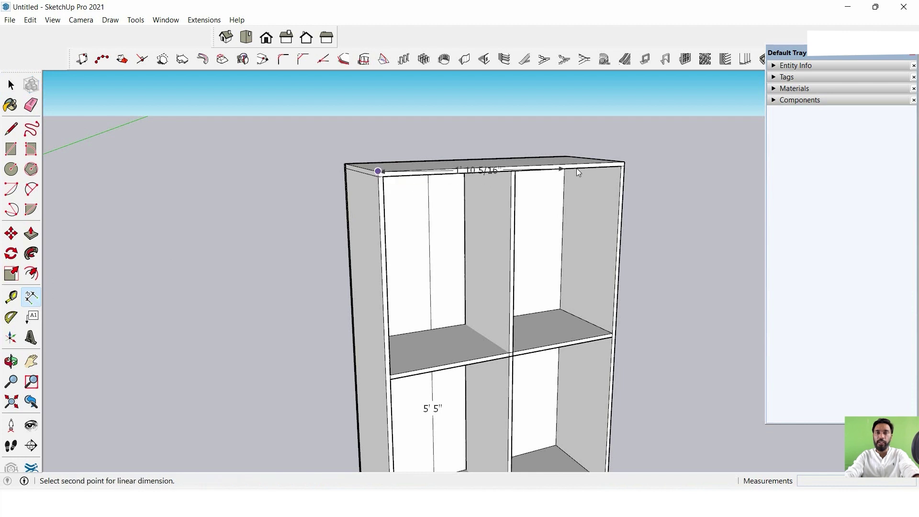
pyautogui.click(625, 162)
pyautogui.click(624, 118)
pyautogui.keyDown('shift'); pyautogui.moveTo(552, 143); pyautogui.dragTo(516, 188, button='middle'); pyautogui.keyUp('shift')
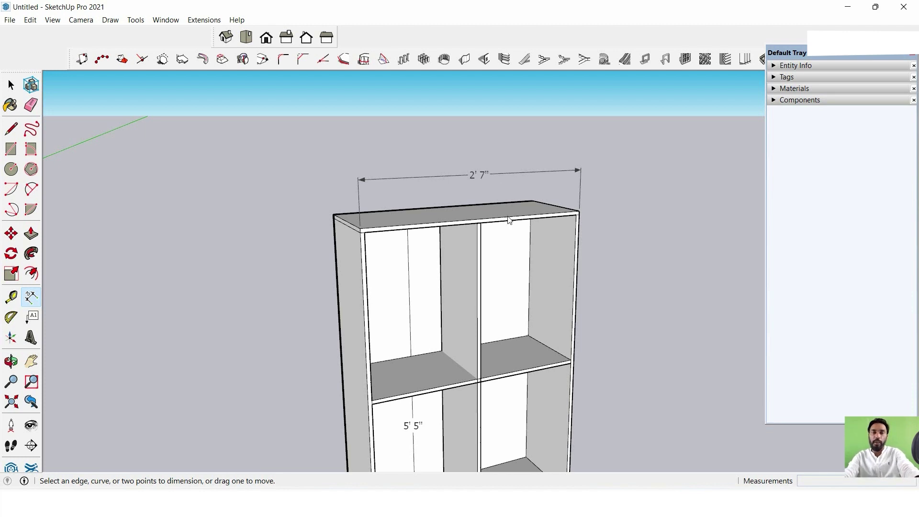
pyautogui.scroll(-3, 509, 220)
pyautogui.moveTo(550, 259)
pyautogui.mouseDown(button='middle')
pyautogui.moveTo(526, 231)
pyautogui.moveTo(316, 205)
pyautogui.moveTo(607, 199)
pyautogui.moveTo(512, 253)
pyautogui.mouseUp(button='middle')
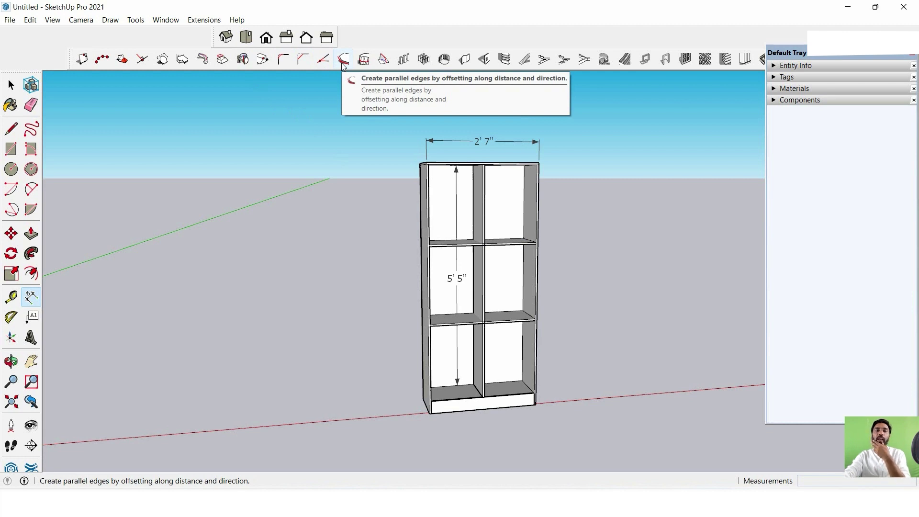
pyautogui.moveTo(507, 199)
pyautogui.mouseDown(button='middle')
pyautogui.moveTo(505, 273)
pyautogui.moveTo(420, 263)
pyautogui.moveTo(264, 275)
pyautogui.moveTo(281, 261)
pyautogui.moveTo(355, 308)
pyautogui.moveTo(271, 253)
pyautogui.moveTo(361, 261)
pyautogui.moveTo(324, 276)
pyautogui.mouseUp(button='middle')
# Draw a line along the red axis beside the bookcase.
pyautogui.click(11, 128)
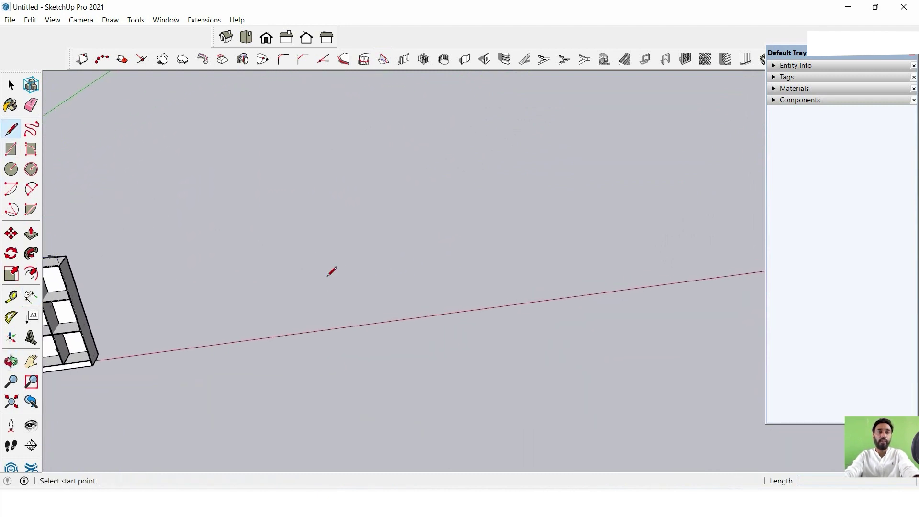
pyautogui.click(316, 331)
pyautogui.write("10'")
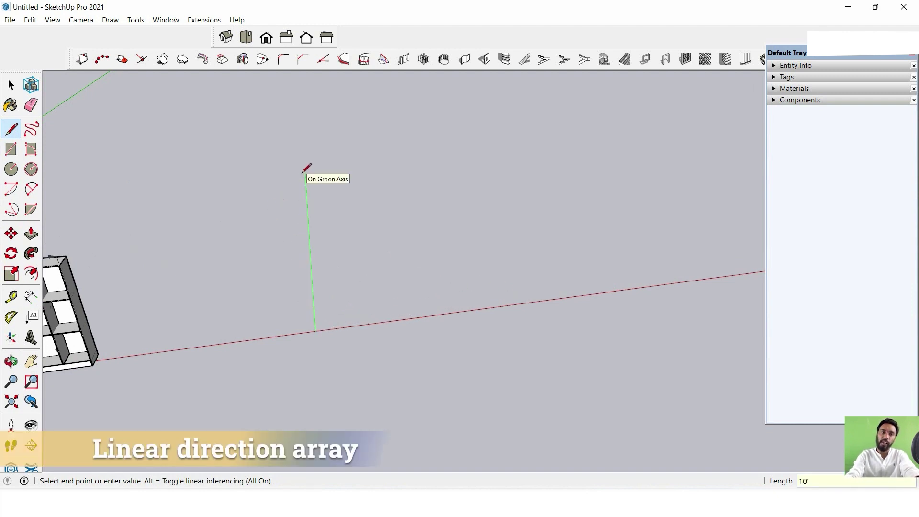
pyautogui.press('Return')
pyautogui.press('space')
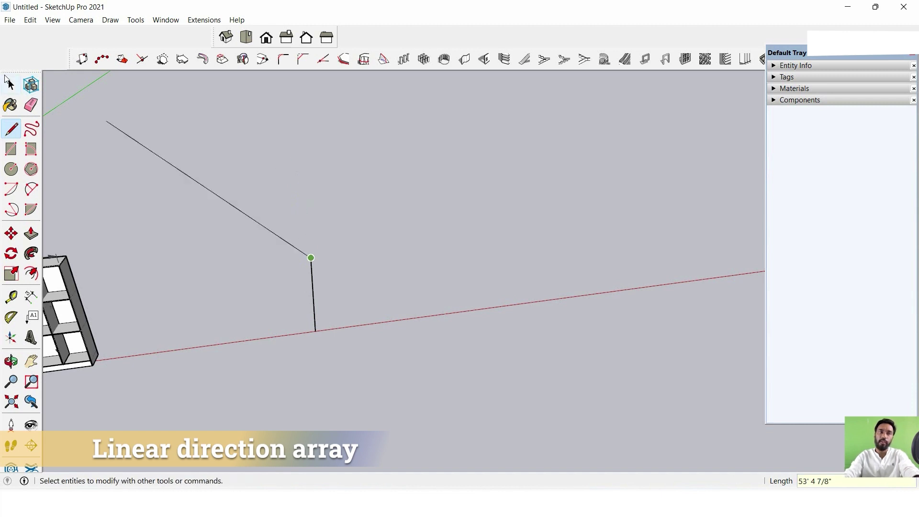
pyautogui.moveTo(271, 304)
pyautogui.mouseDown(button='middle')
pyautogui.moveTo(283, 319)
pyautogui.moveTo(354, 303)
pyautogui.moveTo(289, 349)
pyautogui.moveTo(407, 386)
pyautogui.moveTo(462, 318)
pyautogui.moveTo(426, 389)
pyautogui.moveTo(388, 390)
pyautogui.mouseUp(button='middle')
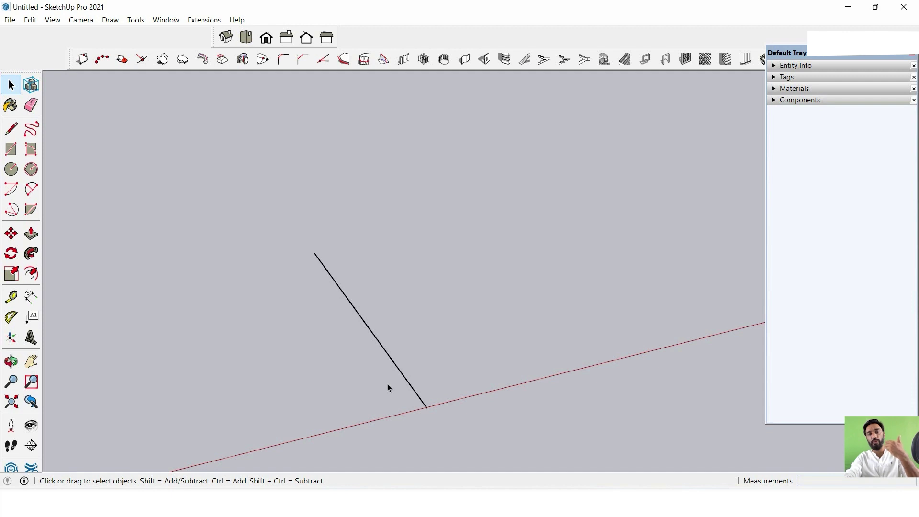
pyautogui.moveTo(383, 205); pyautogui.dragTo(553, 359, button='middle')
pyautogui.press('m')
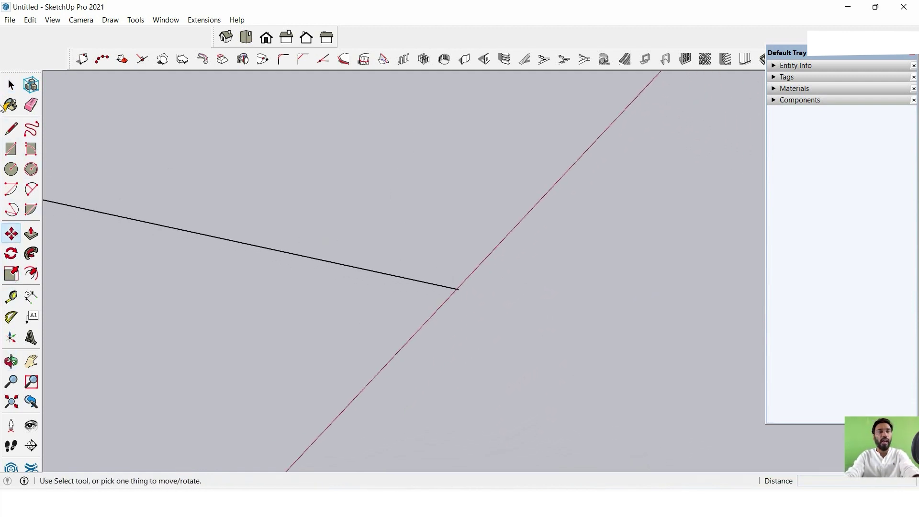
# Draw a small circle near the line and push/pull it up 2' into a cylinder.
pyautogui.click(11, 169)
pyautogui.click(571, 327)
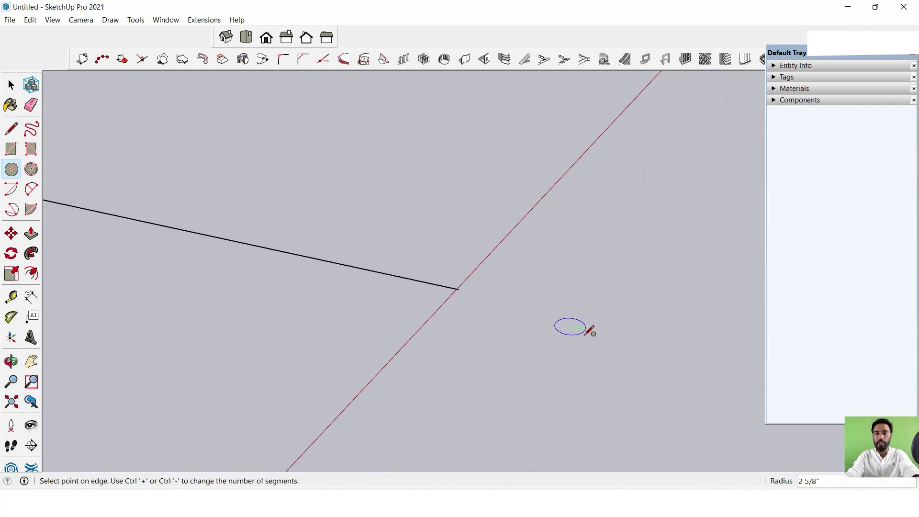
pyautogui.click(31, 234)
pyautogui.click(575, 324)
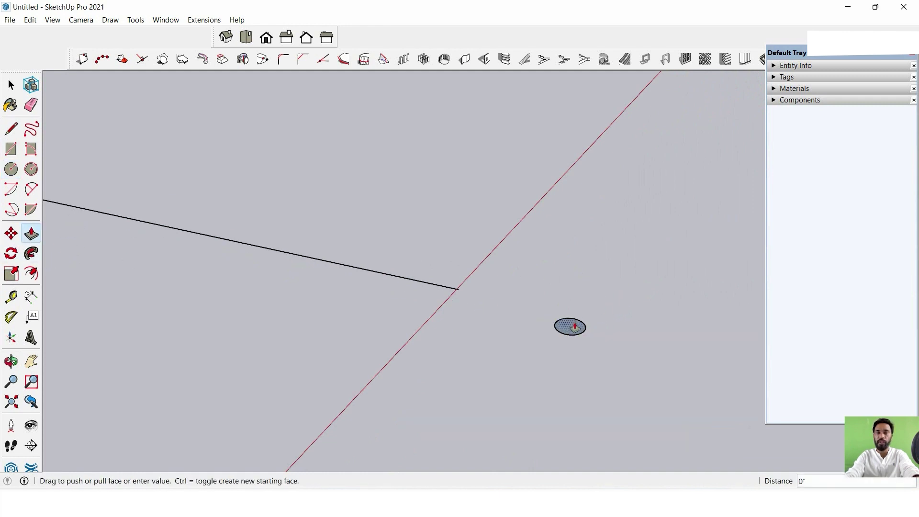
pyautogui.write("'")
pyautogui.press('Return')
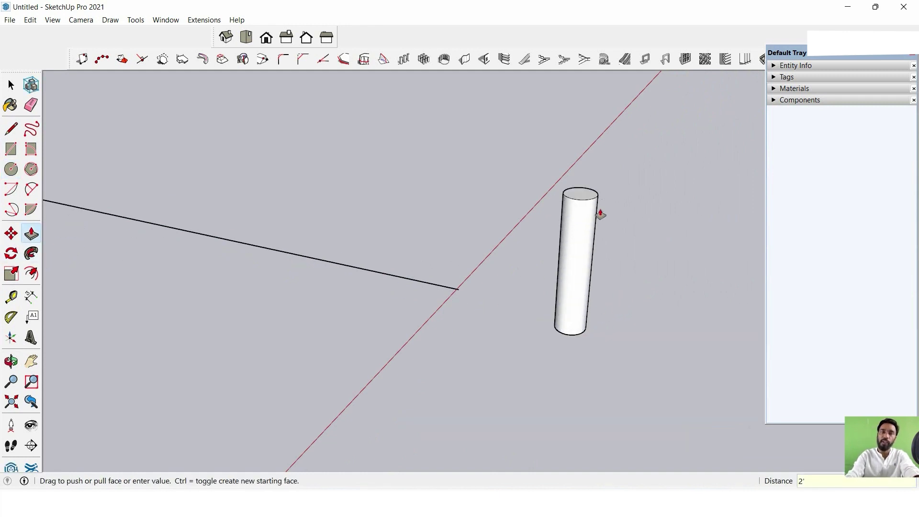
# Select the whole cylinder and make it a single group.
pyautogui.click(11, 85)
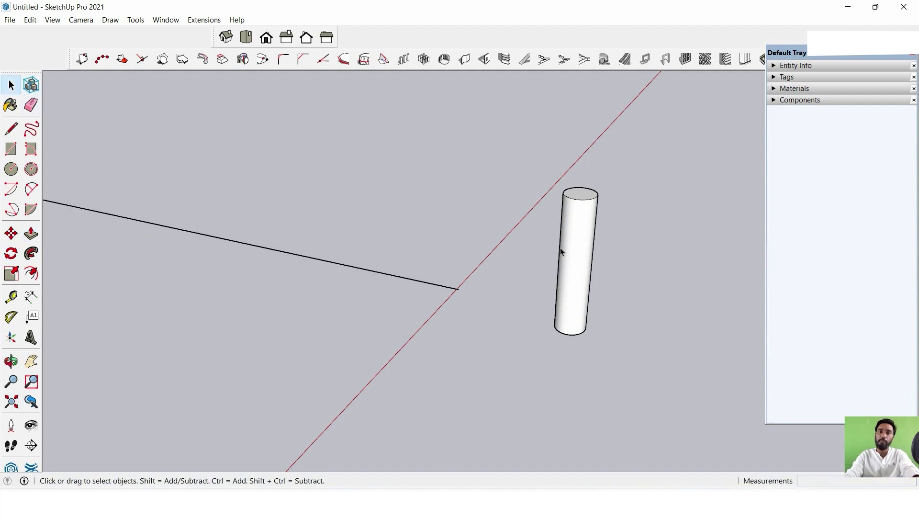
pyautogui.click(575, 243)
pyautogui.tripleClick(575, 243)
pyautogui.rightClick(573, 232)
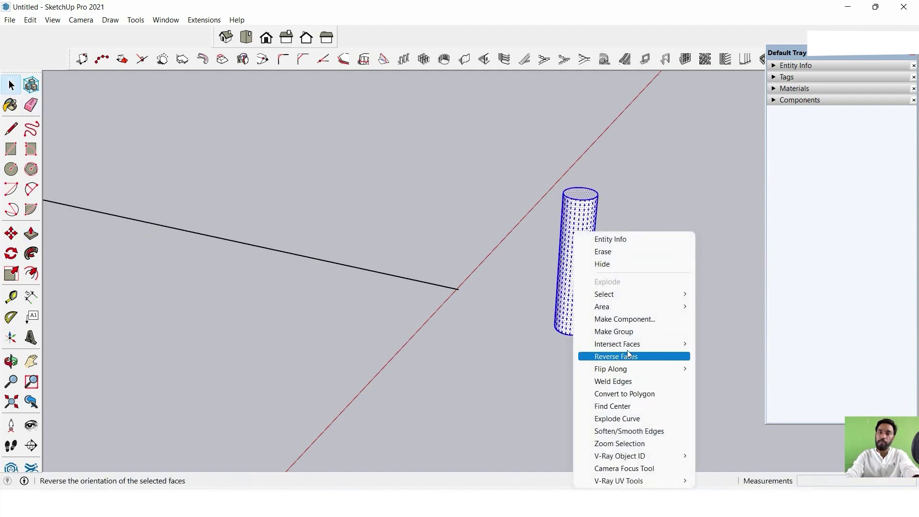
pyautogui.click(633, 331)
# Move the grouped cylinder by its base corner to the origin.
pyautogui.moveTo(509, 265)
pyautogui.mouseDown(button='middle')
pyautogui.moveTo(588, 299)
pyautogui.moveTo(446, 231)
pyautogui.moveTo(426, 257)
pyautogui.mouseUp(button='middle')
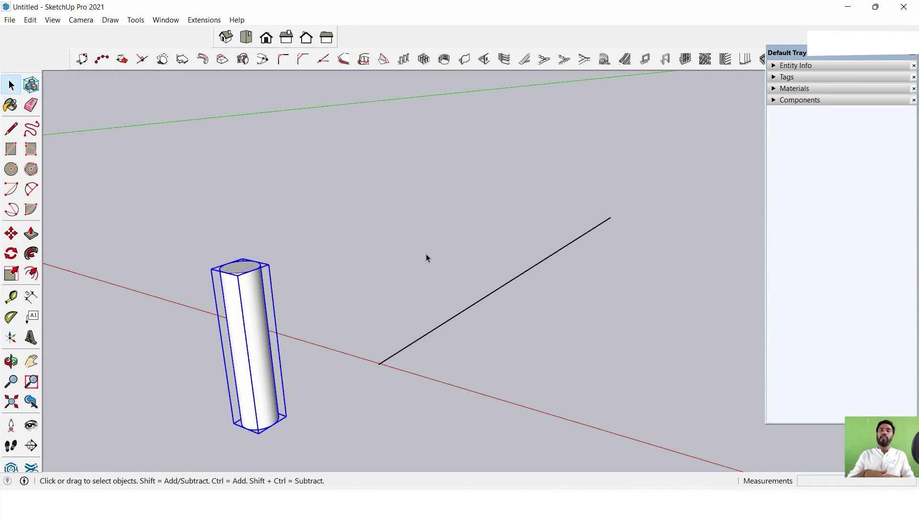
pyautogui.moveTo(391, 305)
pyautogui.mouseDown(button='middle')
pyautogui.moveTo(322, 409)
pyautogui.moveTo(308, 265)
pyautogui.moveTo(326, 380)
pyautogui.moveTo(315, 351)
pyautogui.moveTo(296, 353)
pyautogui.mouseUp(button='middle')
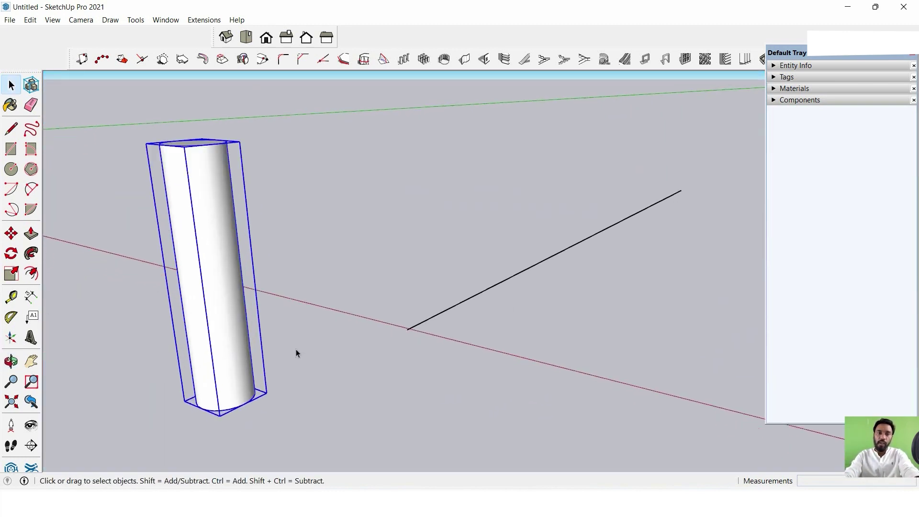
pyautogui.scroll(1, 302, 368)
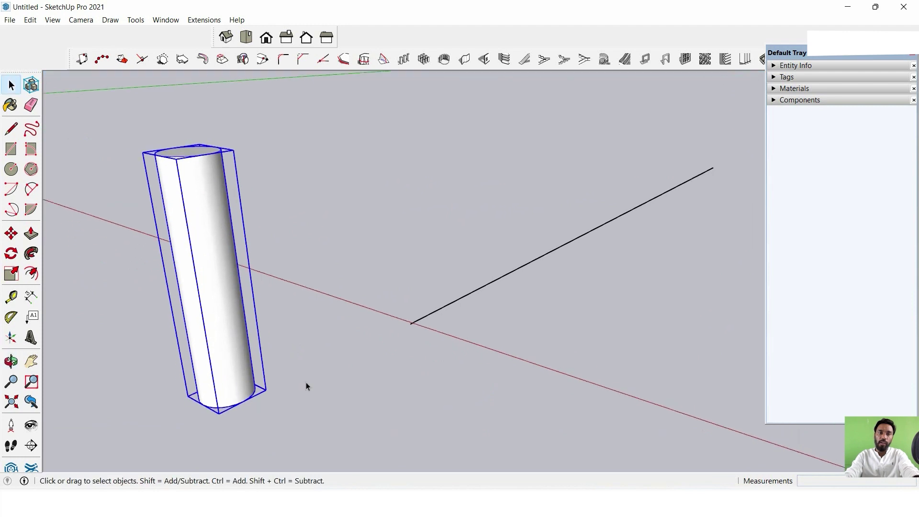
pyautogui.click(11, 233)
pyautogui.click(188, 396)
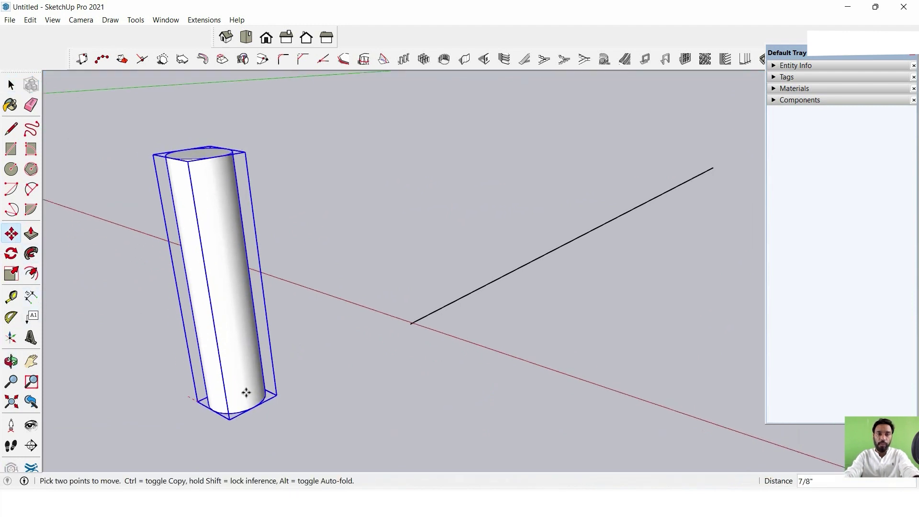
pyautogui.click(411, 325)
# Slide the cylinder along the red axis to sit beside the black line's lower end.
pyautogui.scroll(3, 431, 330)
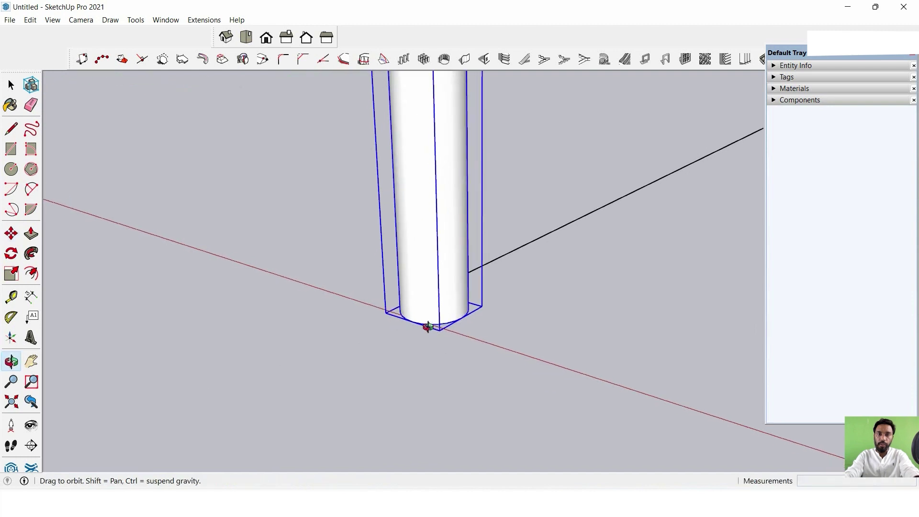
pyautogui.moveTo(429, 324); pyautogui.dragTo(476, 335, button='middle')
pyautogui.scroll(1, 479, 338)
pyautogui.click(479, 338)
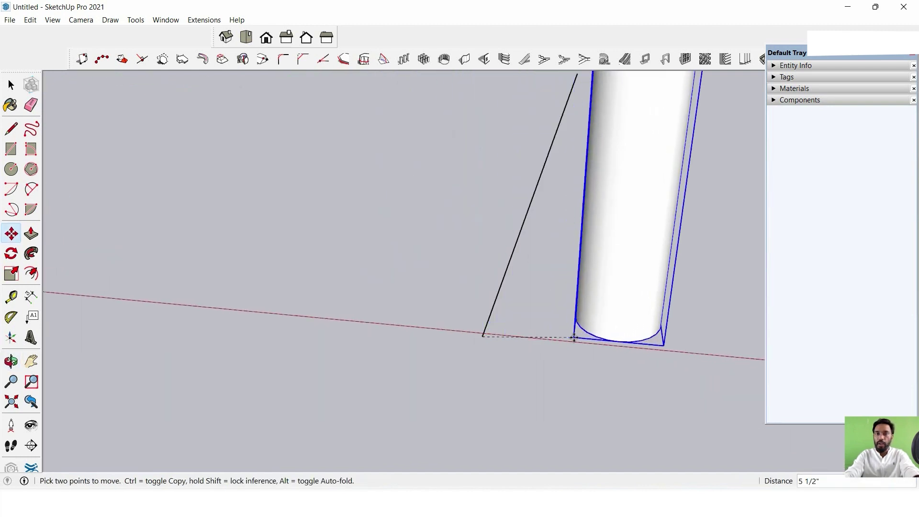
pyautogui.click(550, 321)
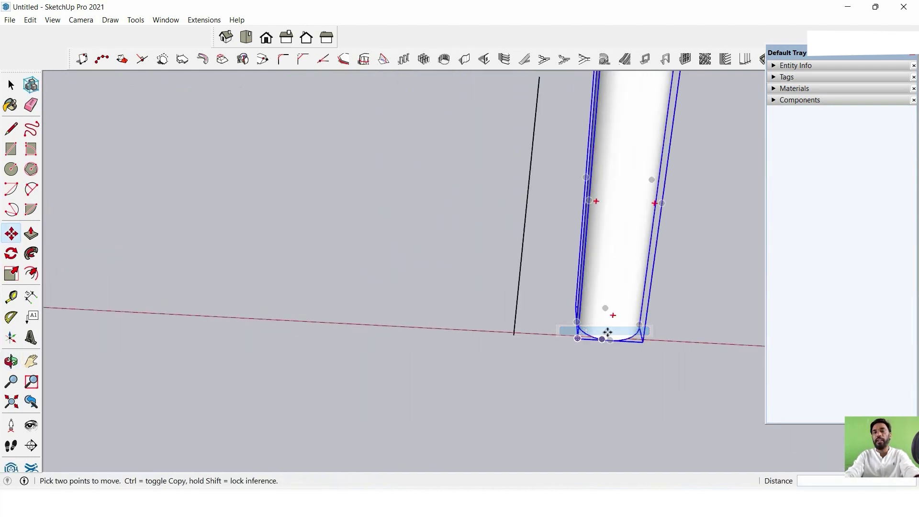
pyautogui.scroll(-3, 527, 364)
pyautogui.click(498, 389)
pyautogui.click(556, 389)
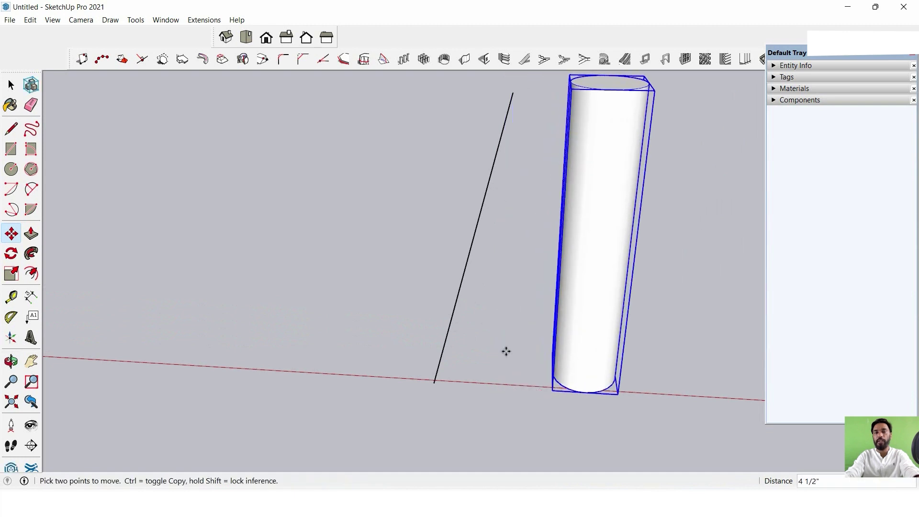
pyautogui.moveTo(507, 351)
pyautogui.mouseDown(button='middle')
pyautogui.moveTo(543, 332)
pyautogui.moveTo(489, 328)
pyautogui.mouseUp(button='middle')
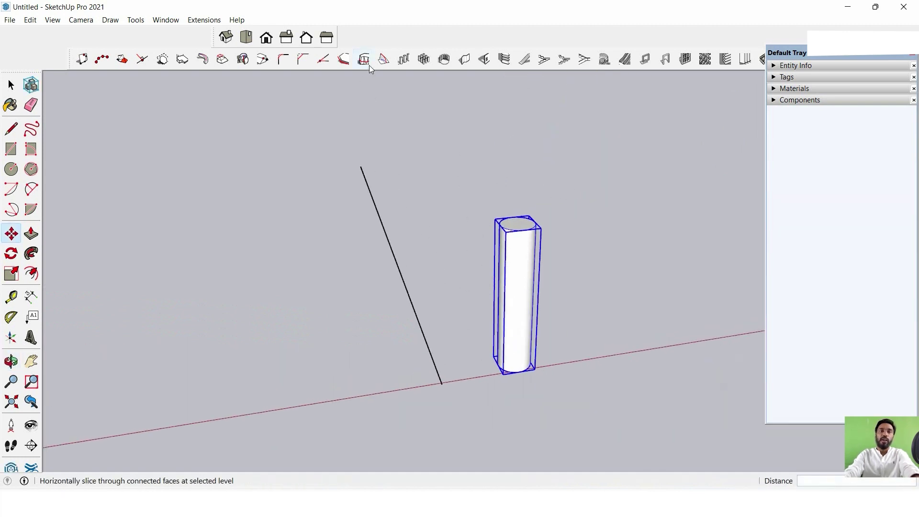
pyautogui.click(406, 59)
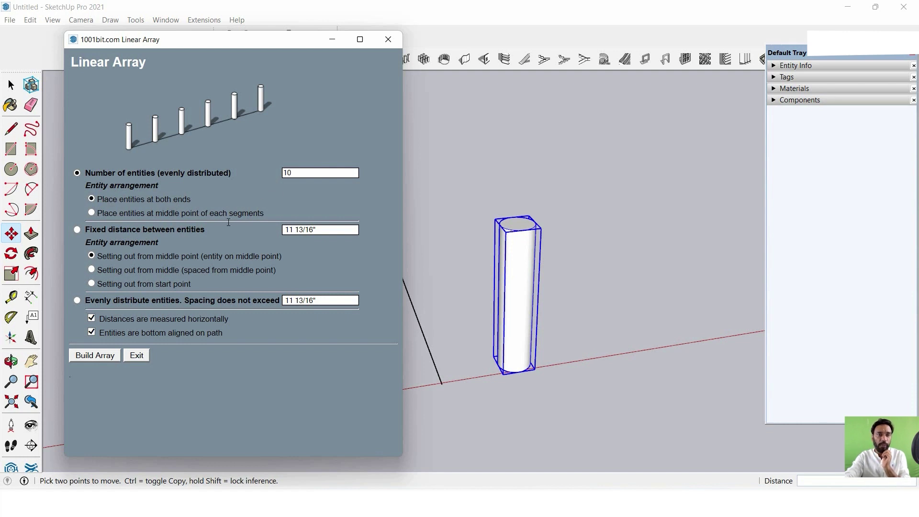
pyautogui.click(94, 356)
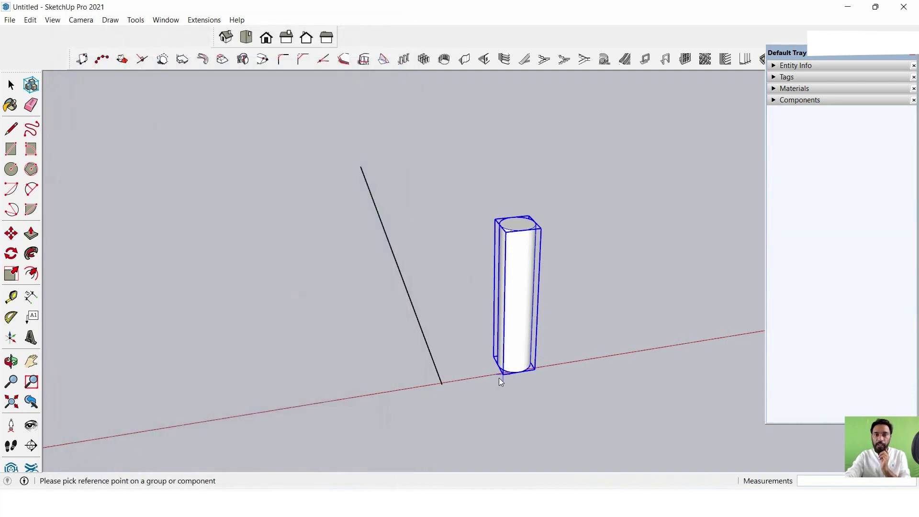
pyautogui.click(441, 384)
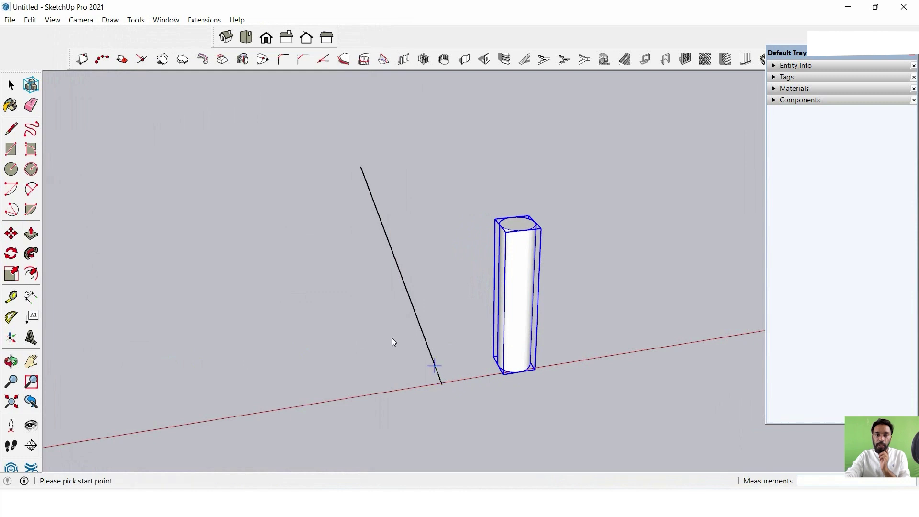
pyautogui.click(361, 168)
pyautogui.click(322, 193)
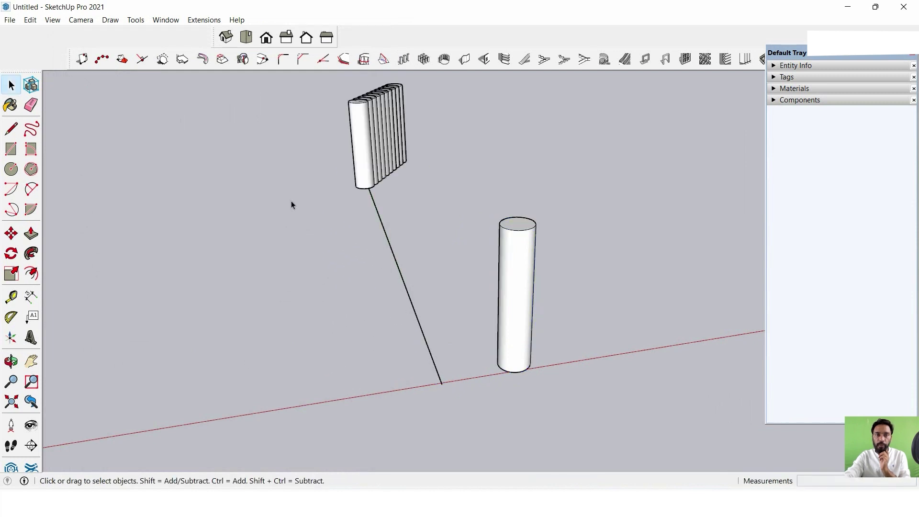
pyautogui.hotkey('ctrl', 'z')
pyautogui.click(503, 352)
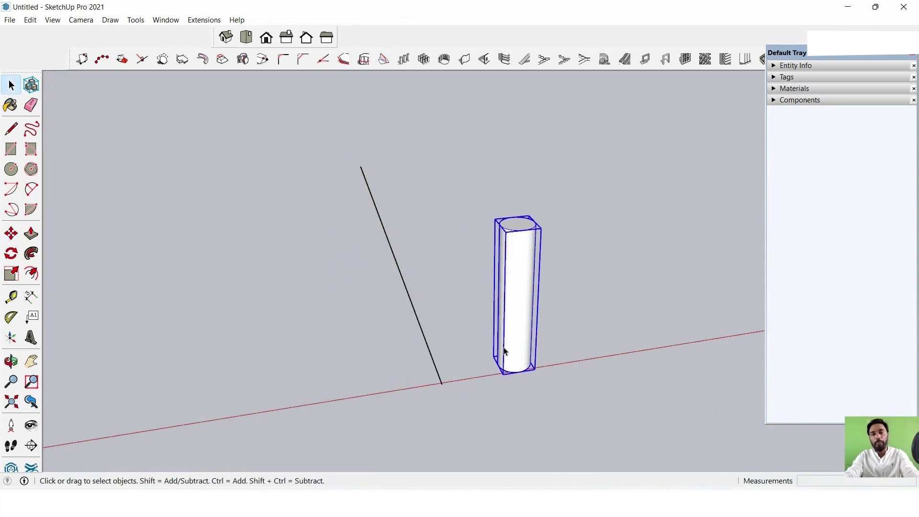
pyautogui.moveTo(503, 352); pyautogui.dragTo(328, 333, button='middle')
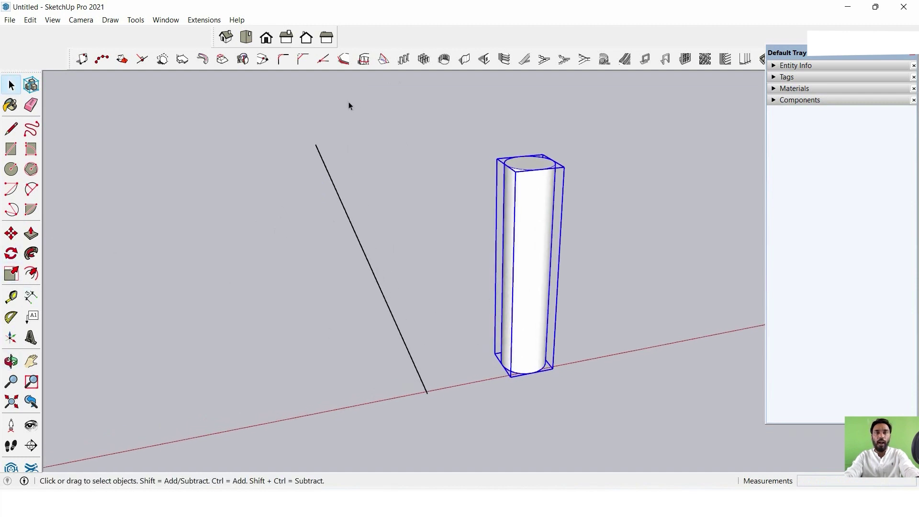
pyautogui.click(404, 59)
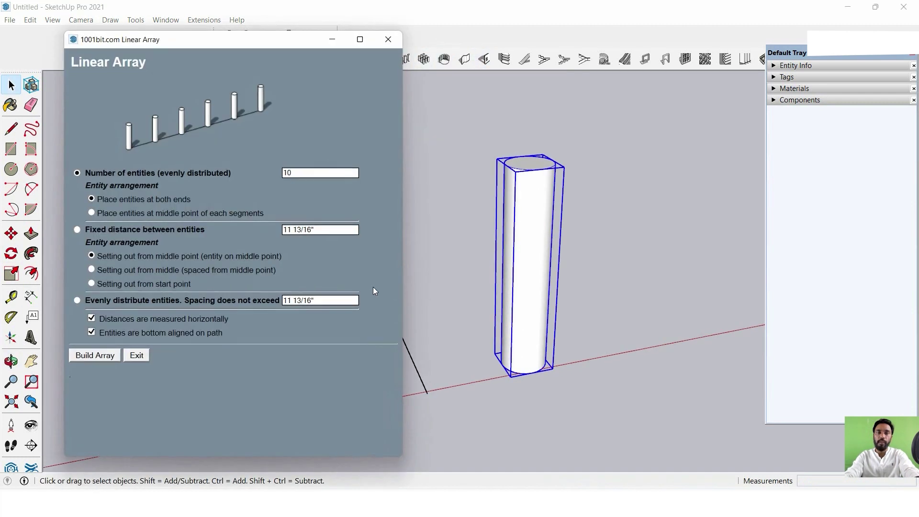
pyautogui.click(95, 356)
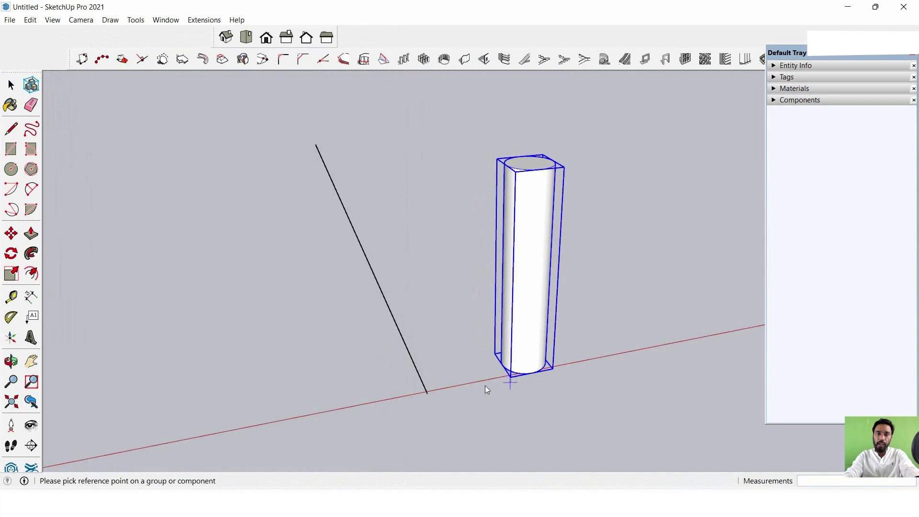
pyautogui.click(430, 394)
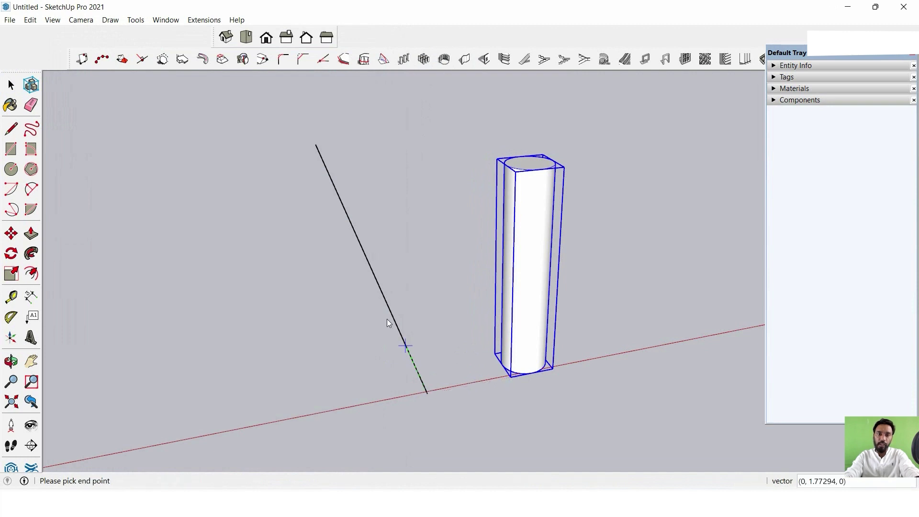
pyautogui.click(315, 148)
pyautogui.moveTo(377, 201)
pyautogui.mouseDown(button='middle')
pyautogui.moveTo(493, 258)
pyautogui.moveTo(714, 244)
pyautogui.mouseUp(button='middle')
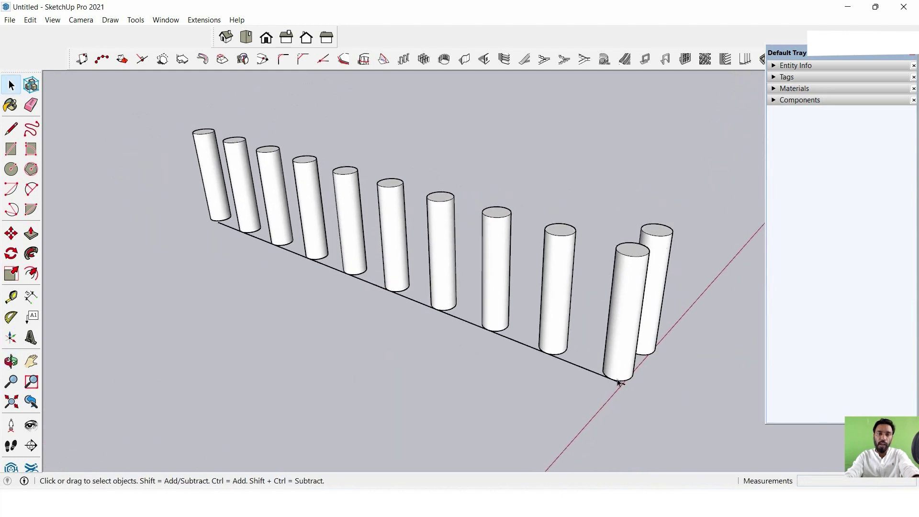
pyautogui.moveTo(264, 228)
pyautogui.mouseDown(button='middle')
pyautogui.moveTo(315, 216)
pyautogui.moveTo(503, 232)
pyautogui.moveTo(360, 246)
pyautogui.mouseUp(button='middle')
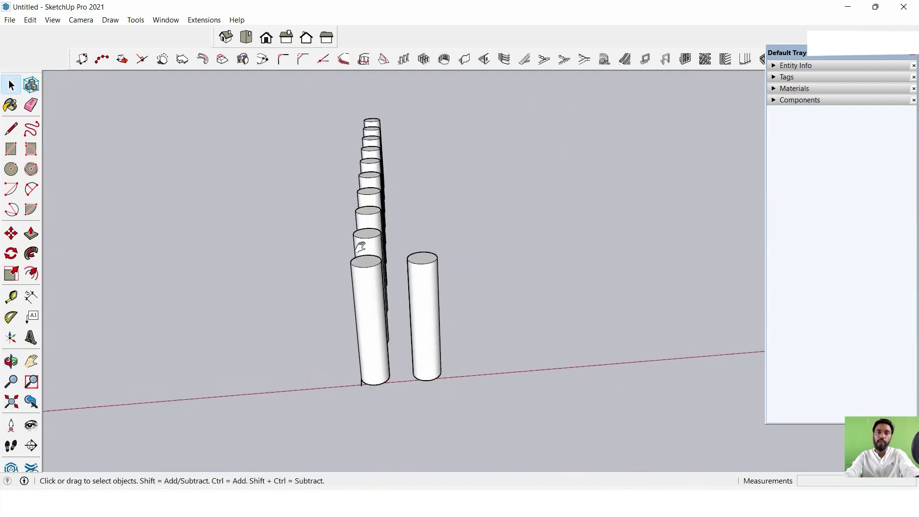
pyautogui.moveTo(438, 253)
pyautogui.mouseDown(button='middle')
pyautogui.moveTo(439, 282)
pyautogui.moveTo(527, 240)
pyautogui.moveTo(496, 197)
pyautogui.mouseUp(button='middle')
pyautogui.click(435, 292)
pyautogui.scroll(2, 431, 302)
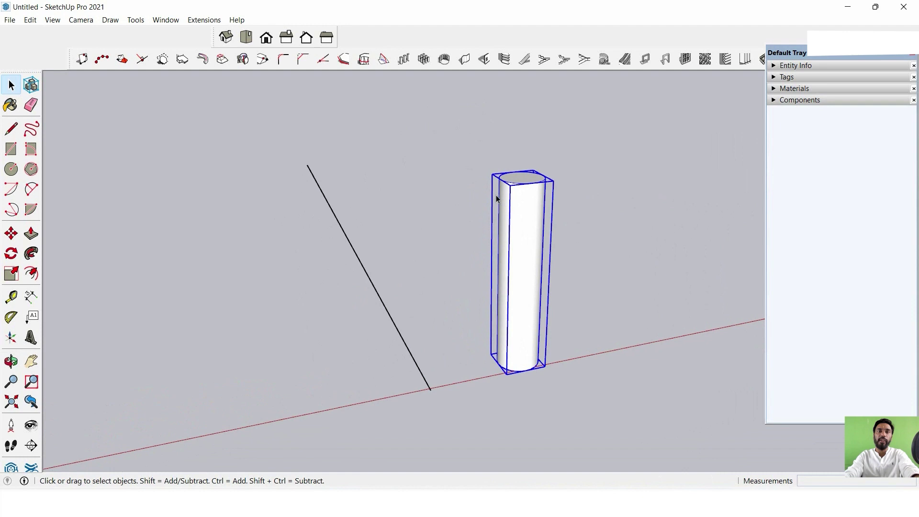
# Use 1001bit Linear Array to place 10 cylinders from the line's lower end to its upper end.
pyautogui.click(403, 58)
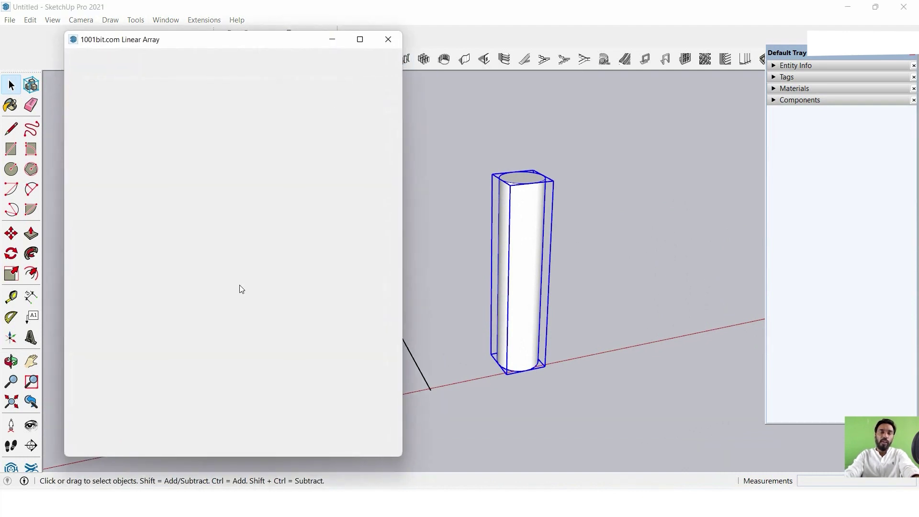
pyautogui.click(388, 39)
pyautogui.click(403, 58)
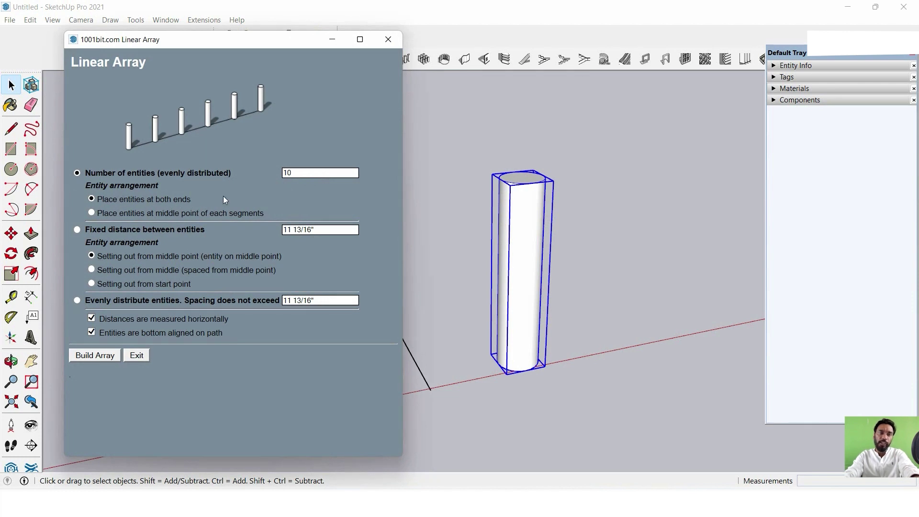
pyautogui.click(90, 358)
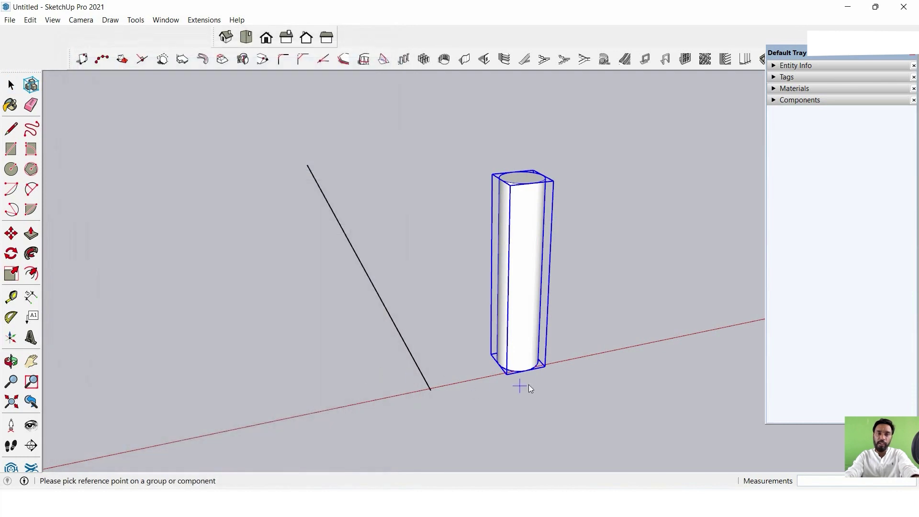
pyautogui.click(434, 396)
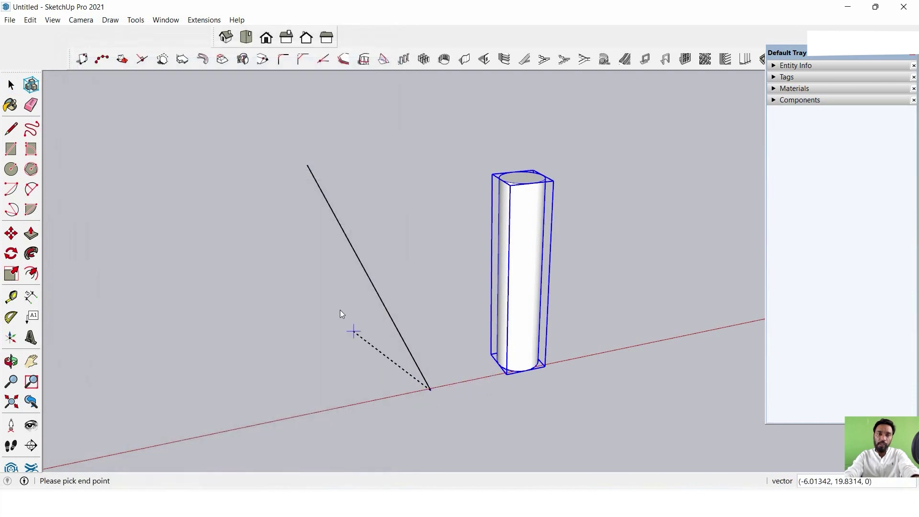
pyautogui.click(308, 166)
pyautogui.scroll(-2, 310, 174)
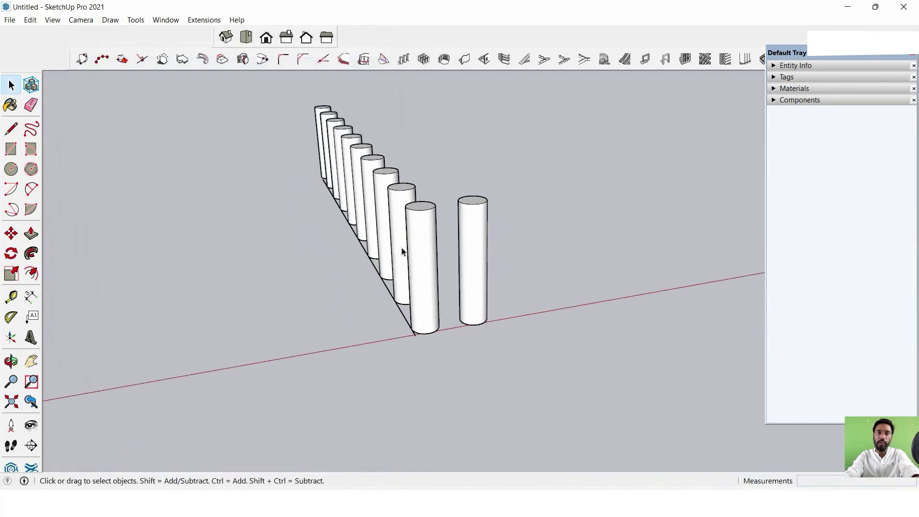
pyautogui.moveTo(403, 250)
pyautogui.mouseDown(button='middle')
pyautogui.moveTo(386, 363)
pyautogui.moveTo(278, 316)
pyautogui.mouseUp(button='middle')
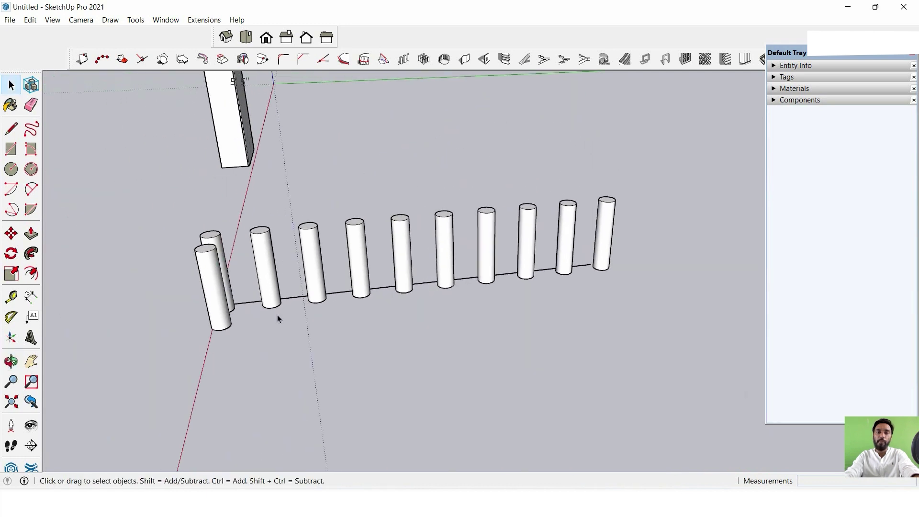
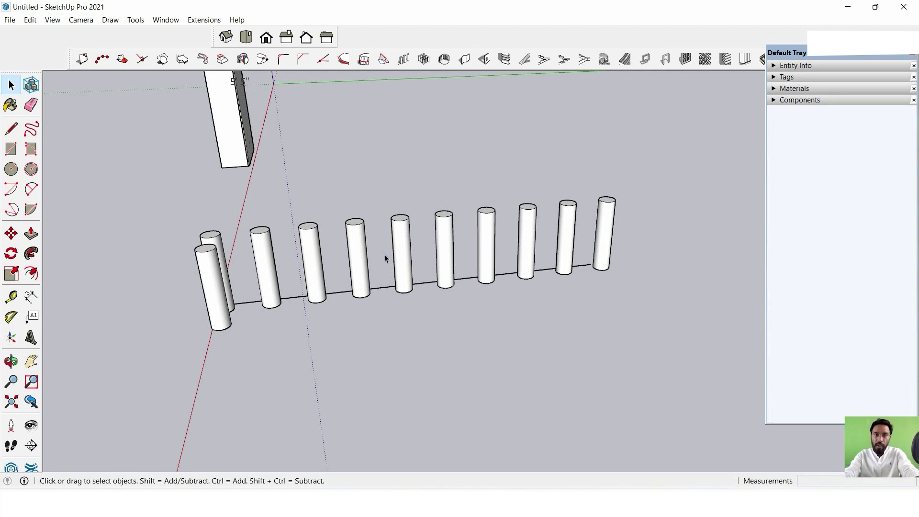
# Draw a flat circle of about 5' 1 1/4" radius on the ground beside the cylinder row.
pyautogui.scroll(-3, 384, 259)
pyautogui.moveTo(421, 273)
pyautogui.mouseDown(button='middle')
pyautogui.moveTo(513, 322)
pyautogui.moveTo(367, 277)
pyautogui.mouseUp(button='middle')
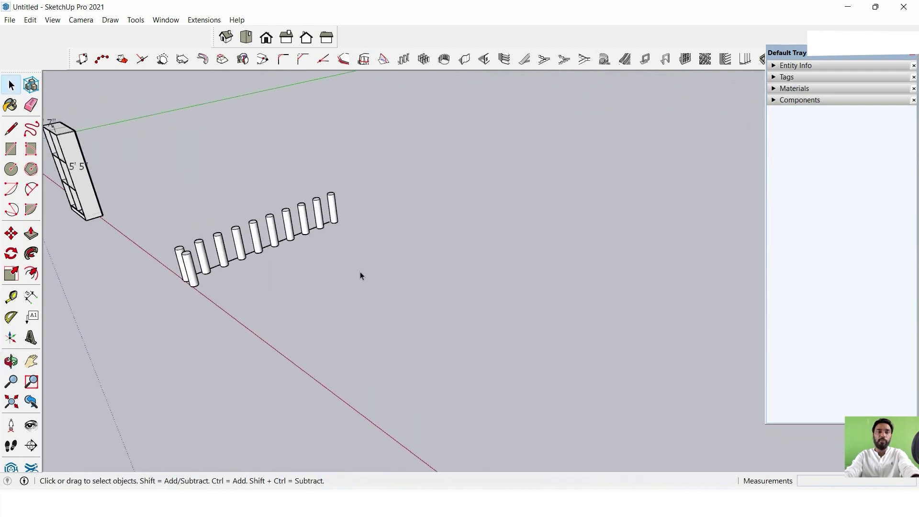
pyautogui.click(11, 169)
pyautogui.moveTo(324, 232)
pyautogui.mouseDown(button='middle')
pyautogui.moveTo(448, 264)
pyautogui.moveTo(384, 246)
pyautogui.moveTo(505, 304)
pyautogui.mouseUp(button='middle')
pyautogui.click(500, 303)
pyautogui.click(579, 349)
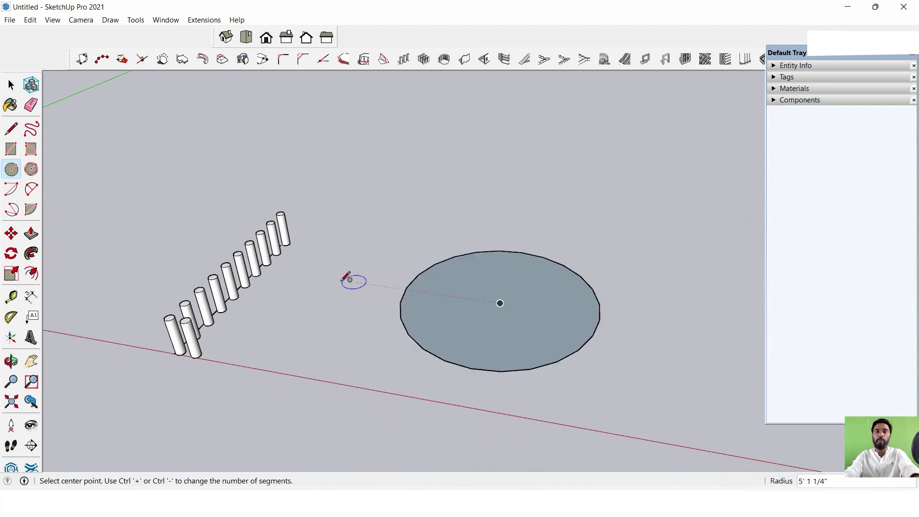
pyautogui.press('space')
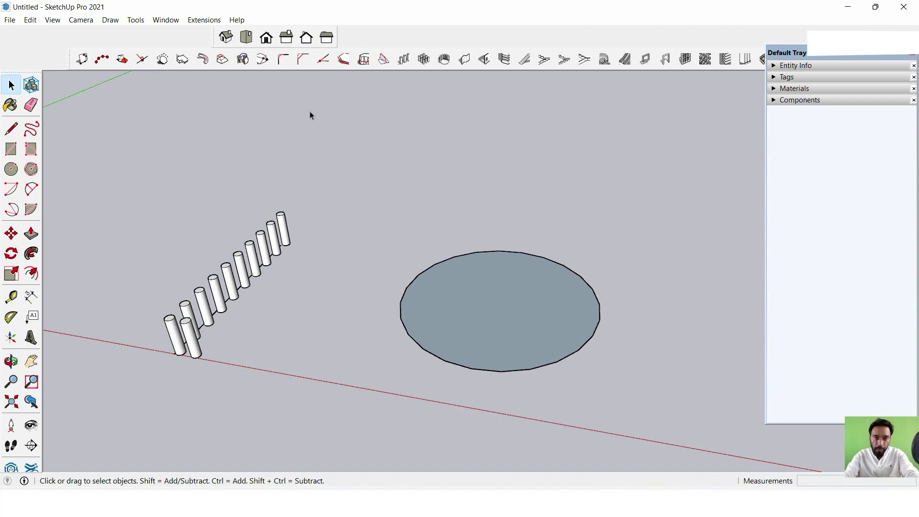
# Move the front cylinder from the row onto the circle's edge.
pyautogui.click(191, 349)
pyautogui.scroll(2, 206, 354)
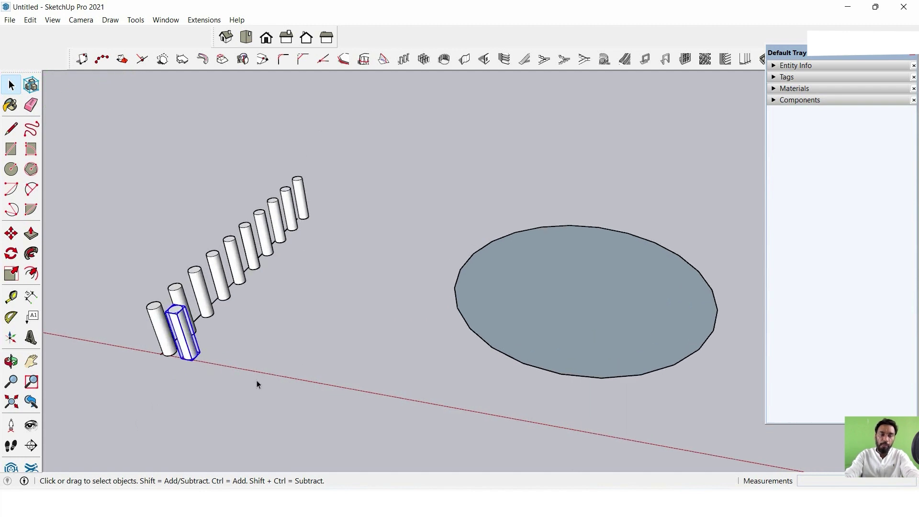
pyautogui.moveTo(256, 383); pyautogui.dragTo(294, 349, button='middle')
pyautogui.click(11, 234)
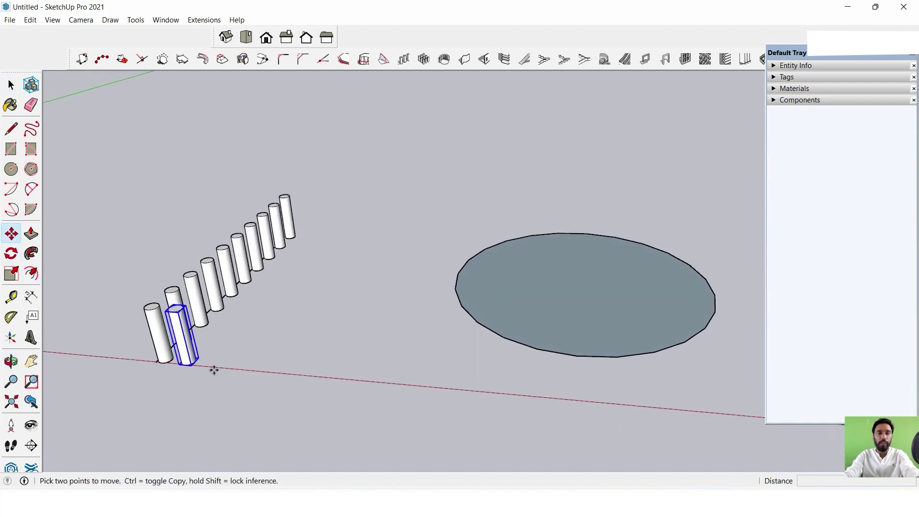
pyautogui.click(191, 365)
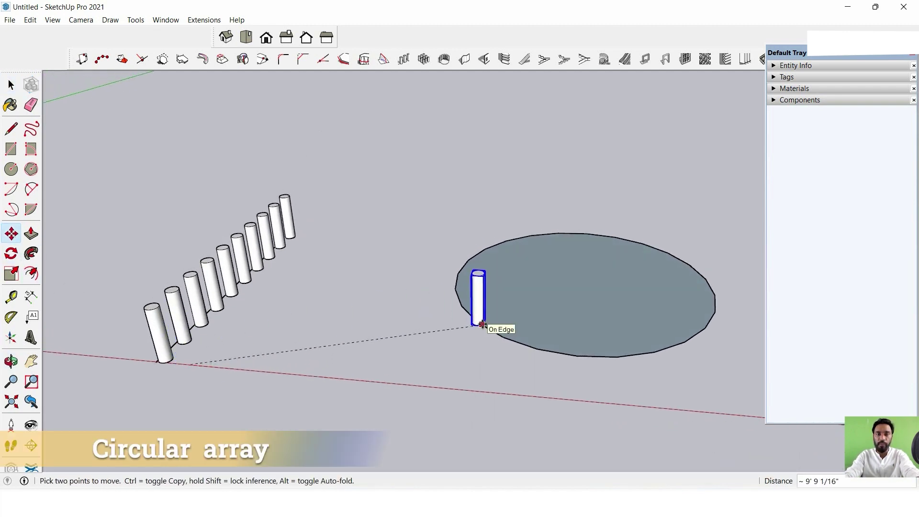
pyautogui.click(483, 325)
pyautogui.moveTo(517, 290)
pyautogui.mouseDown(button='middle')
pyautogui.moveTo(586, 314)
pyautogui.moveTo(458, 339)
pyautogui.moveTo(445, 387)
pyautogui.mouseUp(button='middle')
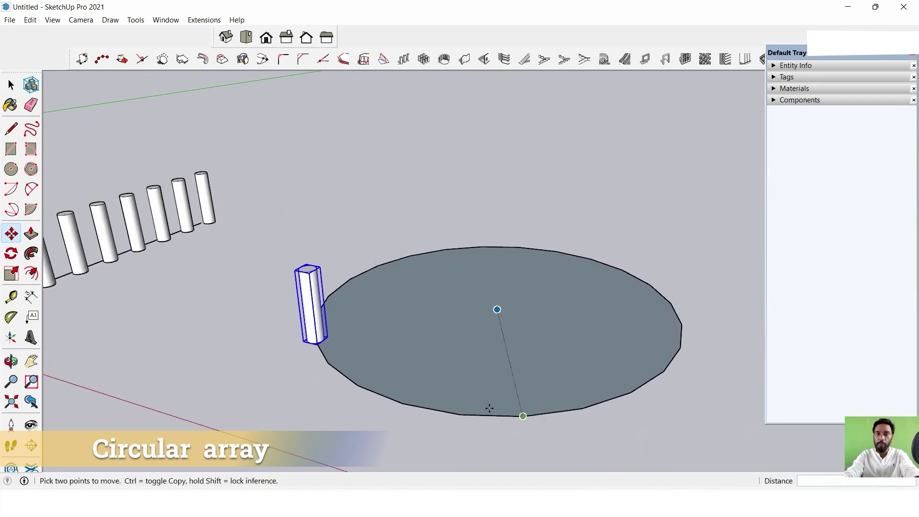
pyautogui.moveTo(472, 351); pyautogui.dragTo(479, 352, button='middle')
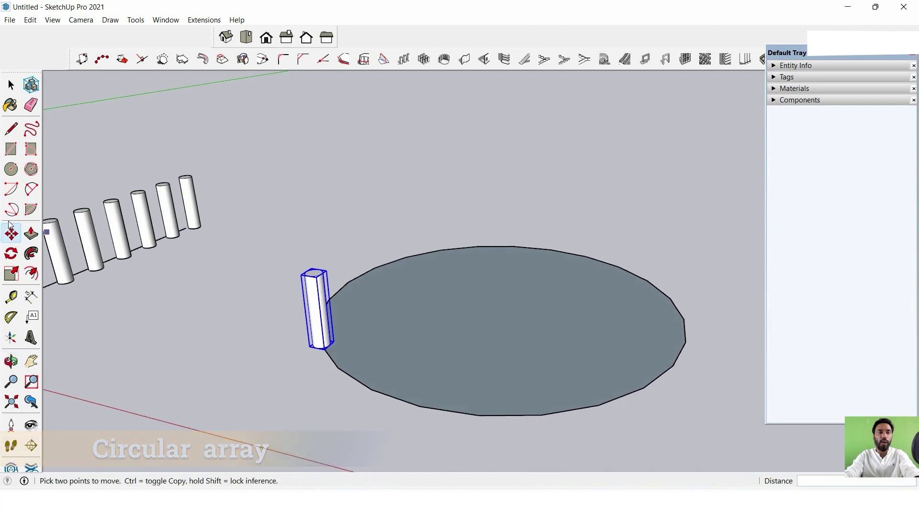
# Draw a vertical axis line rising straight up from the circle's centre.
pyautogui.press('l')
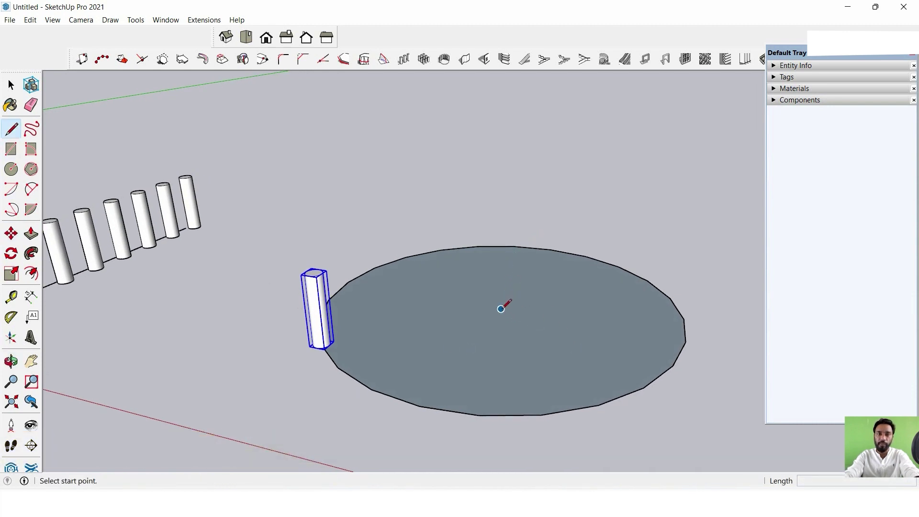
pyautogui.click(501, 309)
pyautogui.click(503, 166)
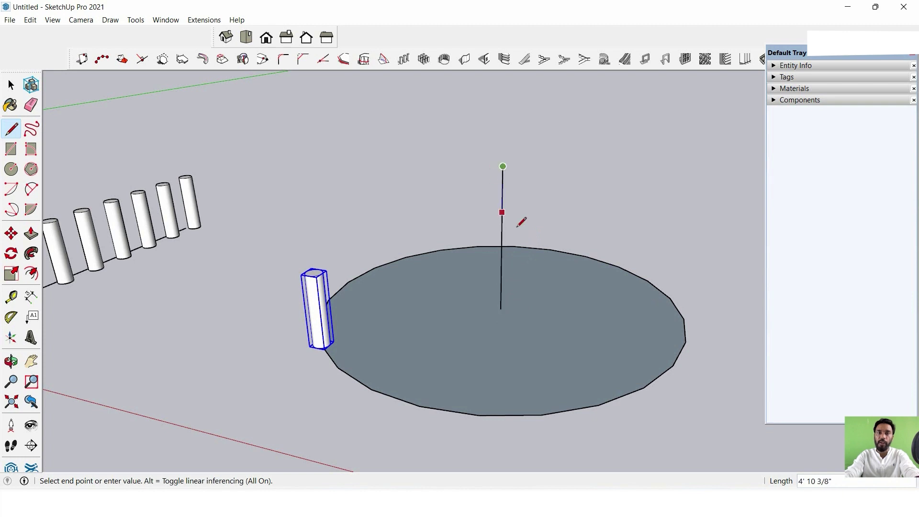
pyautogui.press('Escape')
pyautogui.moveTo(608, 175)
pyautogui.mouseDown(button='middle')
pyautogui.moveTo(340, 242)
pyautogui.moveTo(542, 187)
pyautogui.moveTo(523, 243)
pyautogui.mouseUp(button='middle')
pyautogui.press('space')
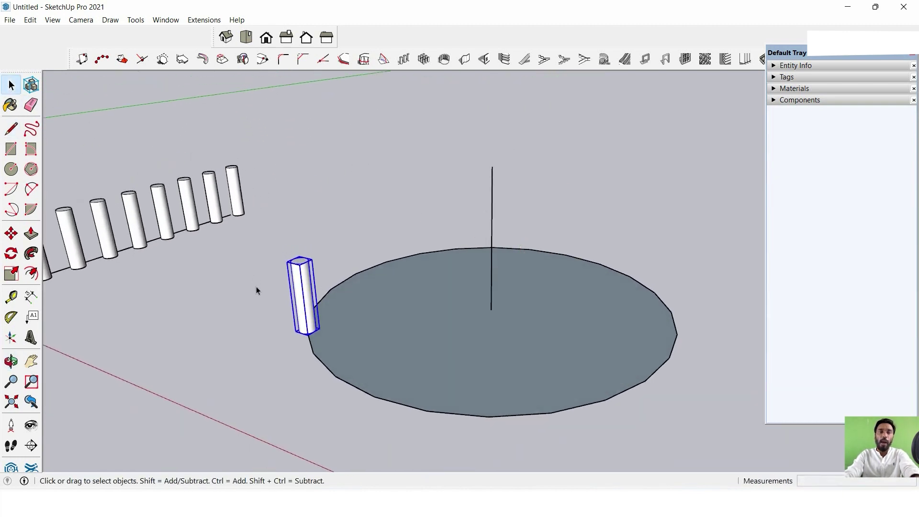
# Polar-array the edge cylinder 30 times through 360° around the centre axis line.
pyautogui.click(443, 59)
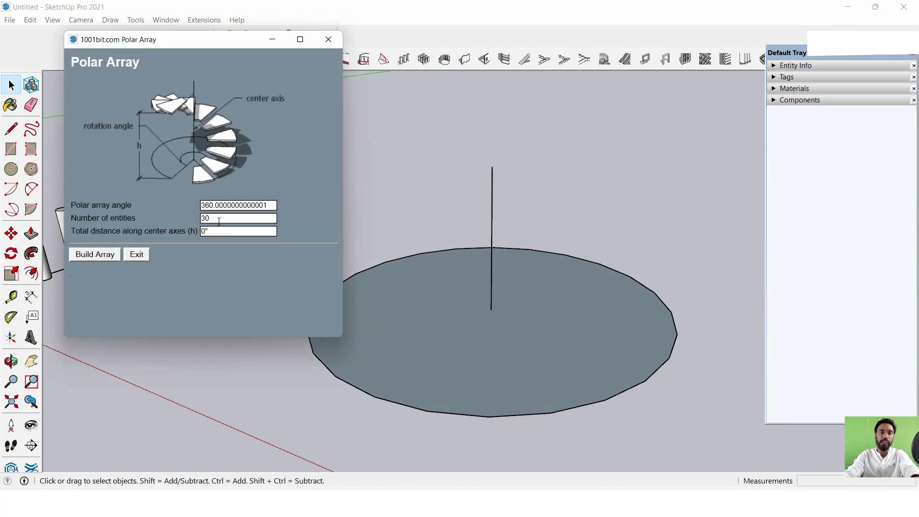
pyautogui.click(97, 254)
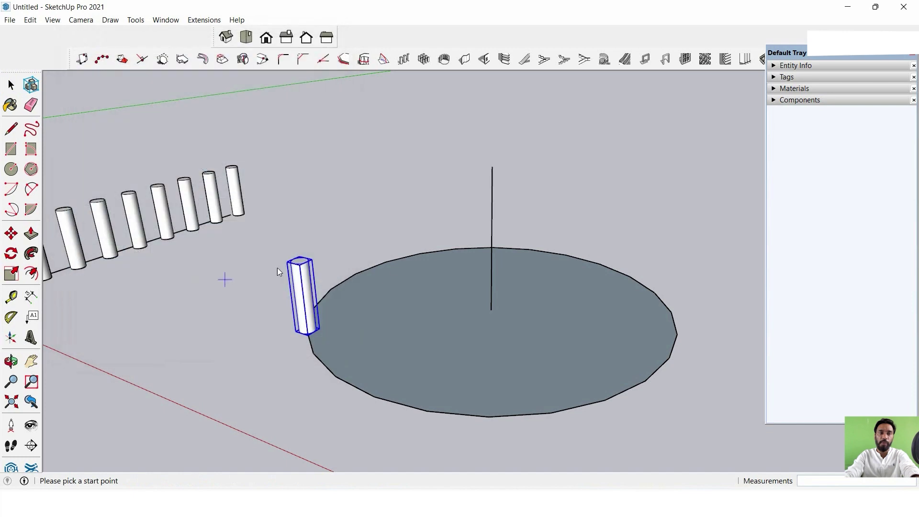
pyautogui.click(492, 311)
pyautogui.click(488, 171)
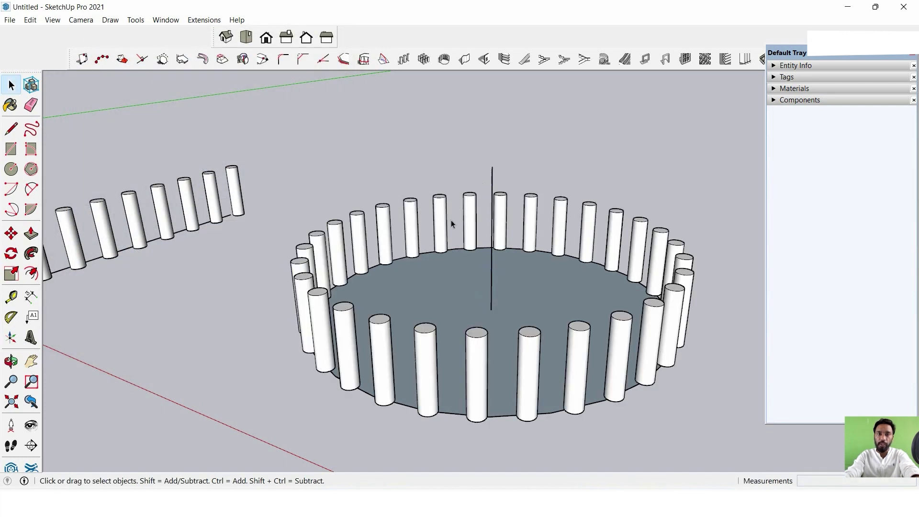
pyautogui.moveTo(431, 278)
pyautogui.mouseDown(button='middle')
pyautogui.moveTo(485, 344)
pyautogui.moveTo(398, 304)
pyautogui.moveTo(425, 397)
pyautogui.moveTo(329, 410)
pyautogui.mouseUp(button='middle')
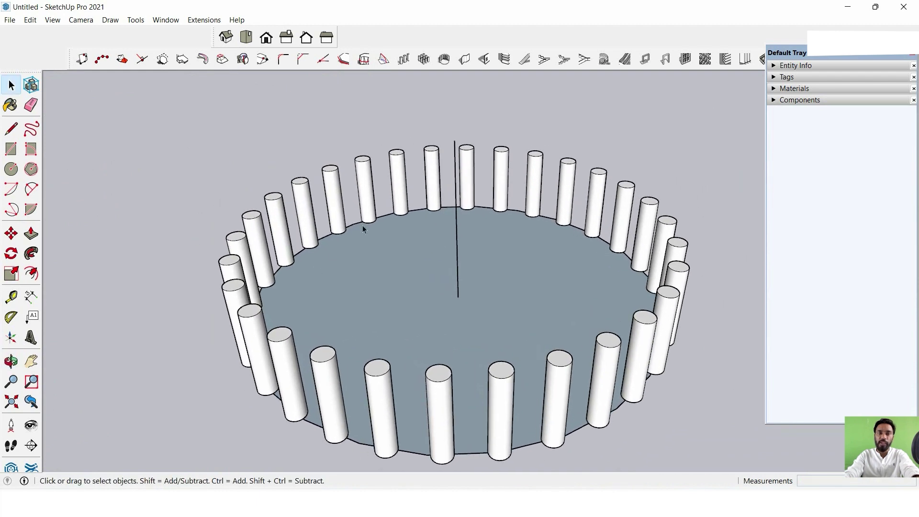
pyautogui.moveTo(608, 230)
pyautogui.mouseDown(button='middle')
pyautogui.moveTo(244, 217)
pyautogui.moveTo(463, 238)
pyautogui.moveTo(496, 292)
pyautogui.mouseUp(button='middle')
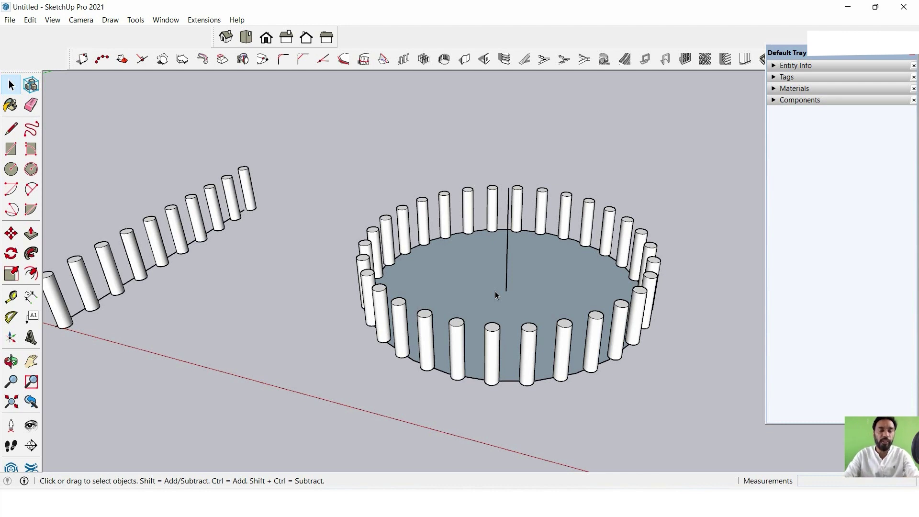
# Undo the 30-cylinder ring, try a three-copy polar array, then undo that too.
pyautogui.hotkey('ctrl', 'z')
pyautogui.click(369, 287)
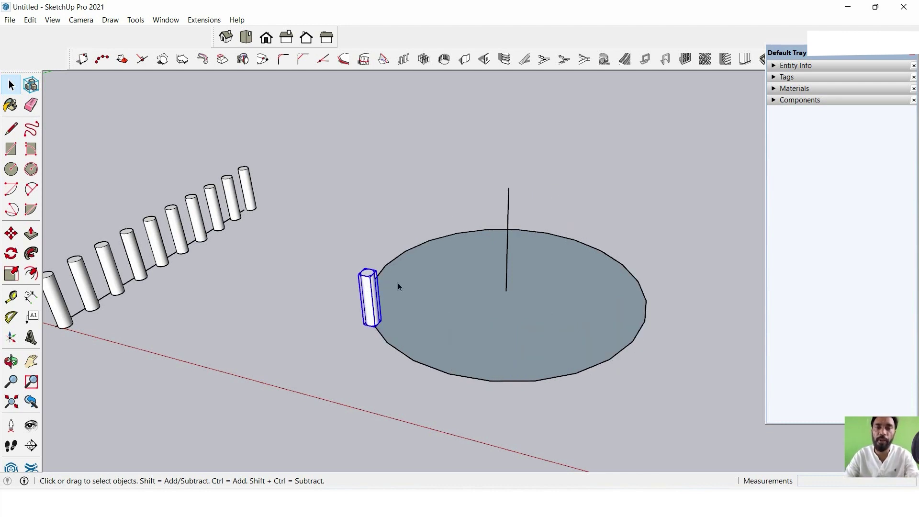
pyautogui.moveTo(398, 286); pyautogui.dragTo(383, 263, button='middle')
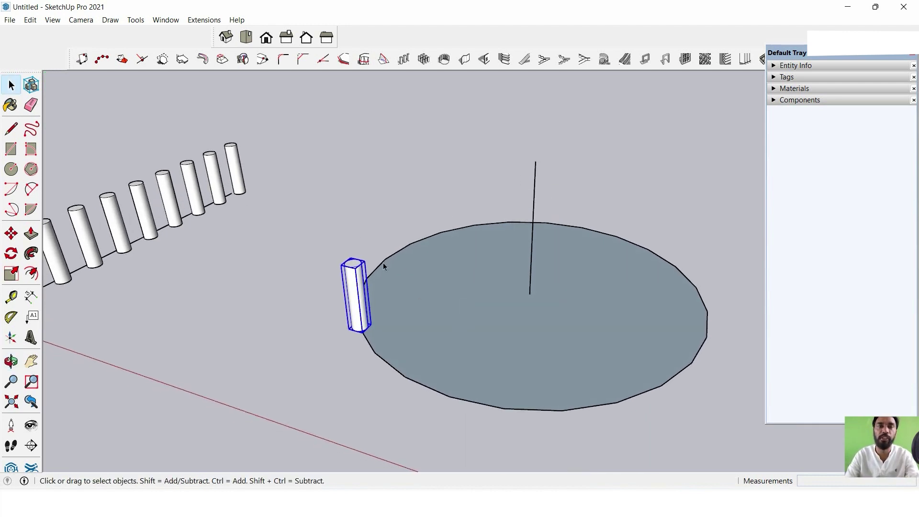
pyautogui.click(444, 61)
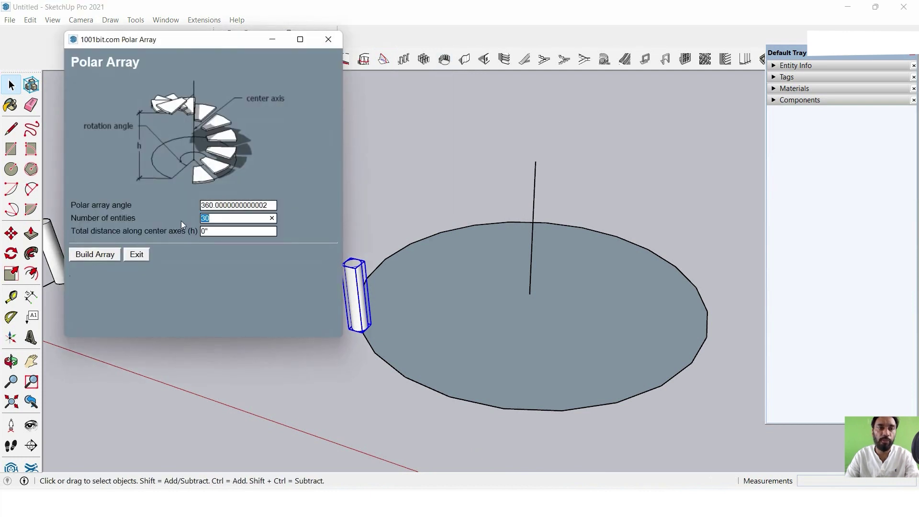
pyautogui.write('4')
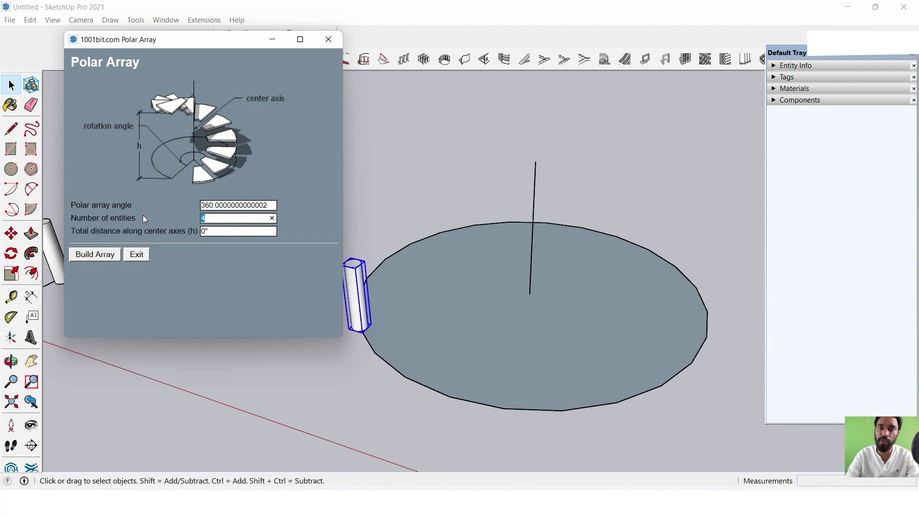
pyautogui.write('3')
pyautogui.click(111, 258)
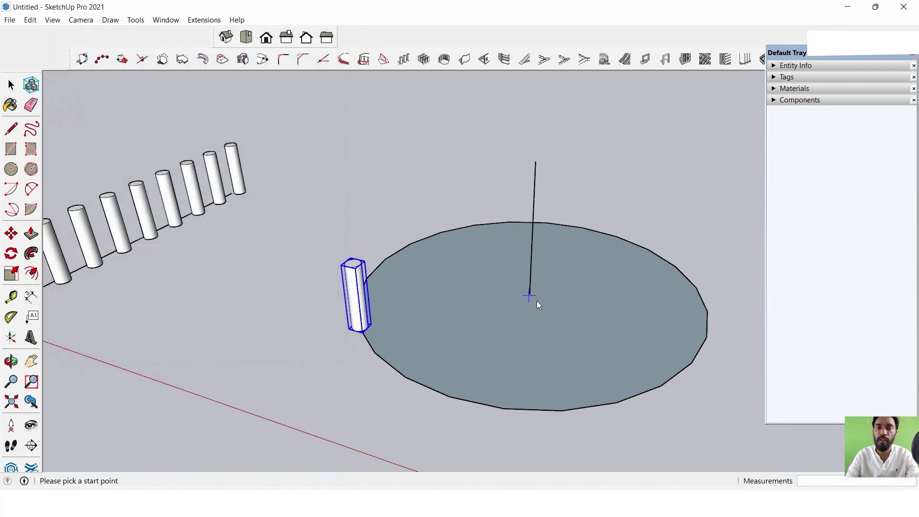
pyautogui.click(530, 292)
pyautogui.click(534, 162)
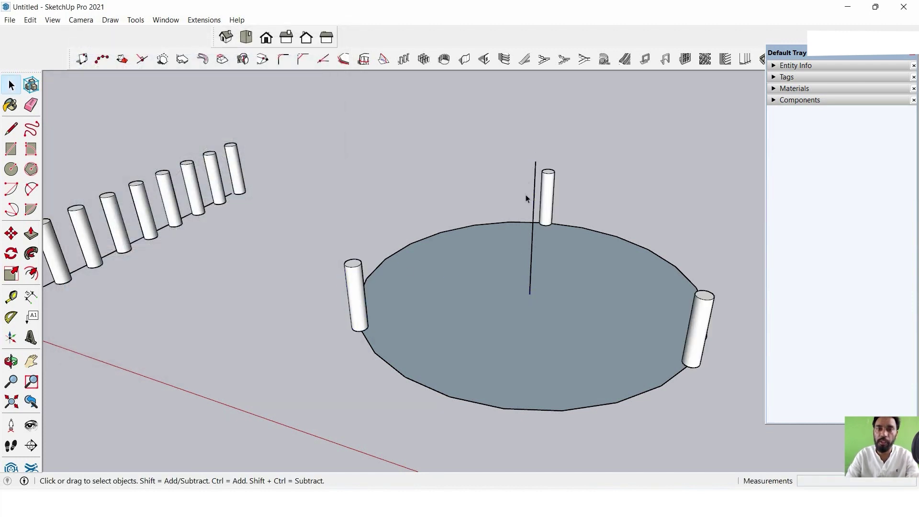
pyautogui.moveTo(526, 195)
pyautogui.mouseDown(button='middle')
pyautogui.moveTo(534, 253)
pyautogui.moveTo(527, 248)
pyautogui.mouseUp(button='middle')
pyautogui.hotkey('ctrl', 'z')
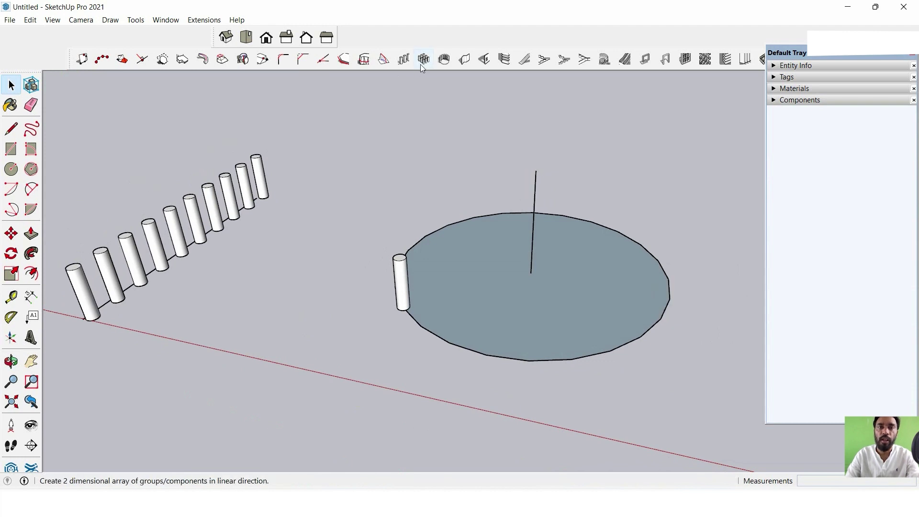
# Reselect the edge column and polar-array it with 4 entities around the disc axis.
pyautogui.click(444, 58)
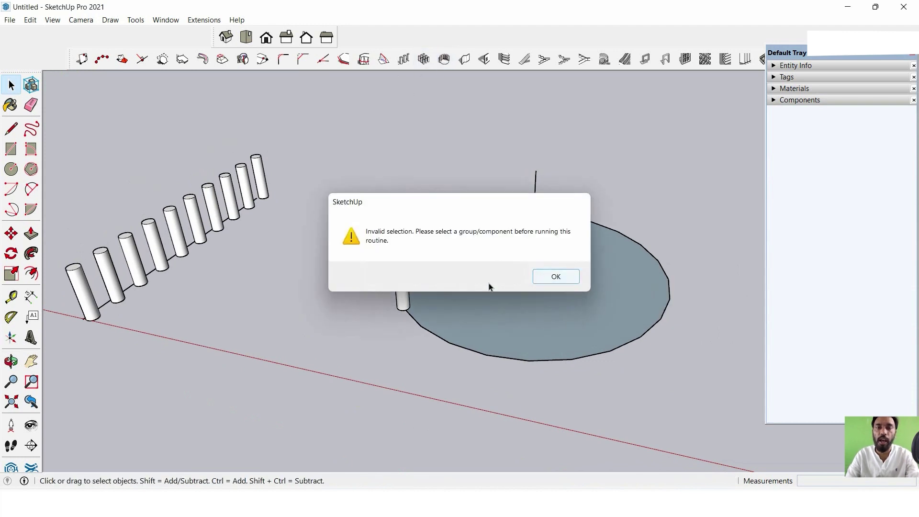
pyautogui.click(543, 276)
pyautogui.click(401, 280)
pyautogui.click(444, 59)
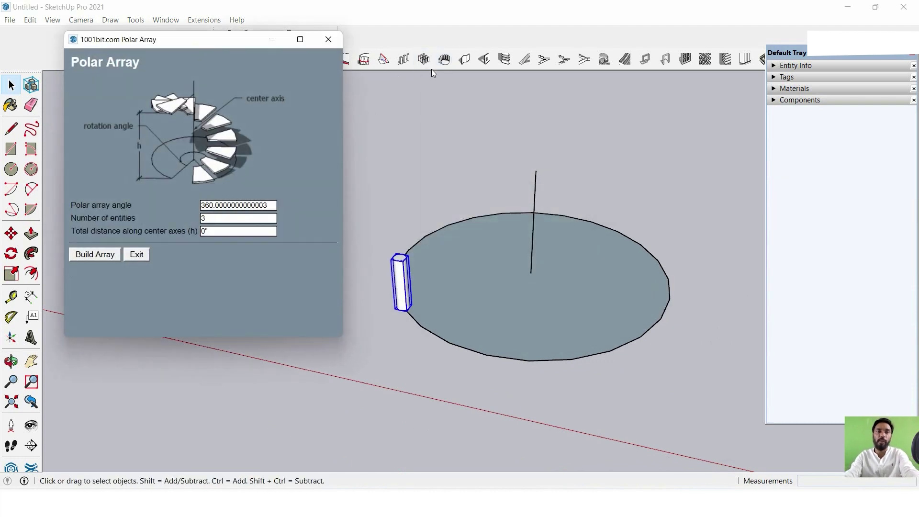
pyautogui.write('4')
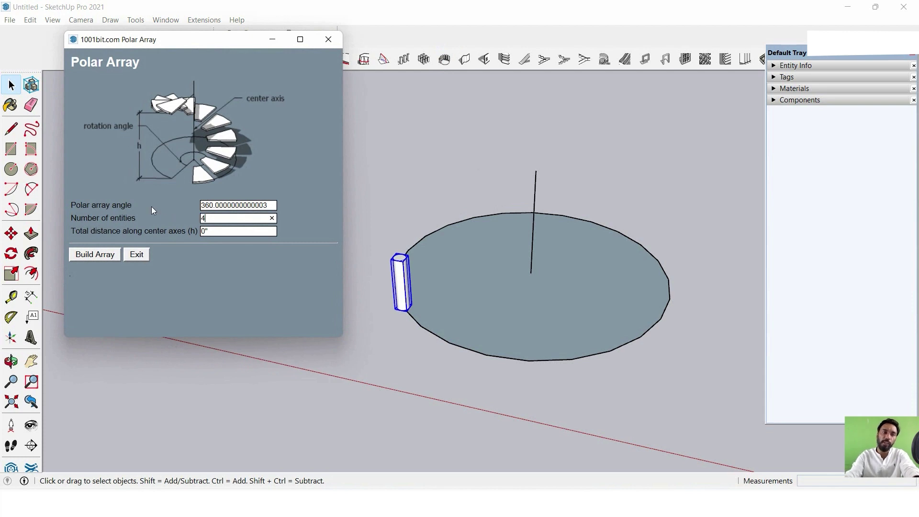
pyautogui.click(108, 256)
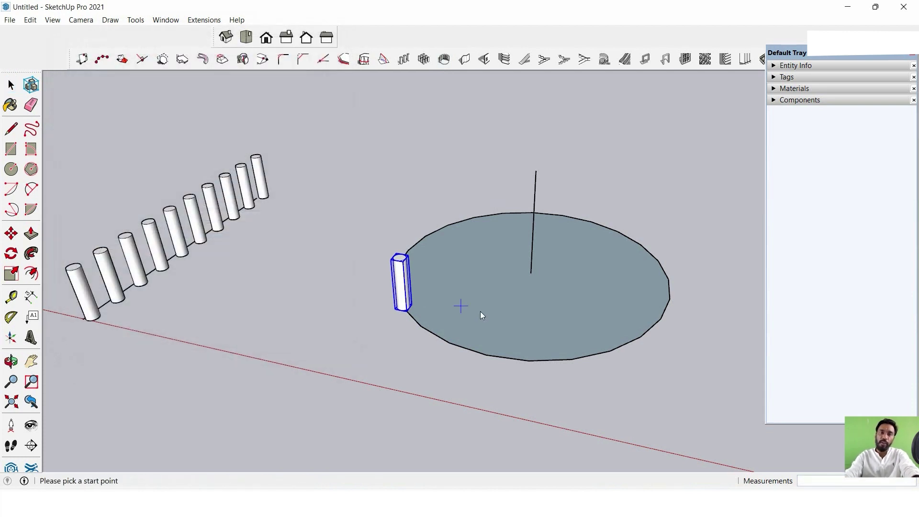
pyautogui.click(536, 271)
pyautogui.click(532, 174)
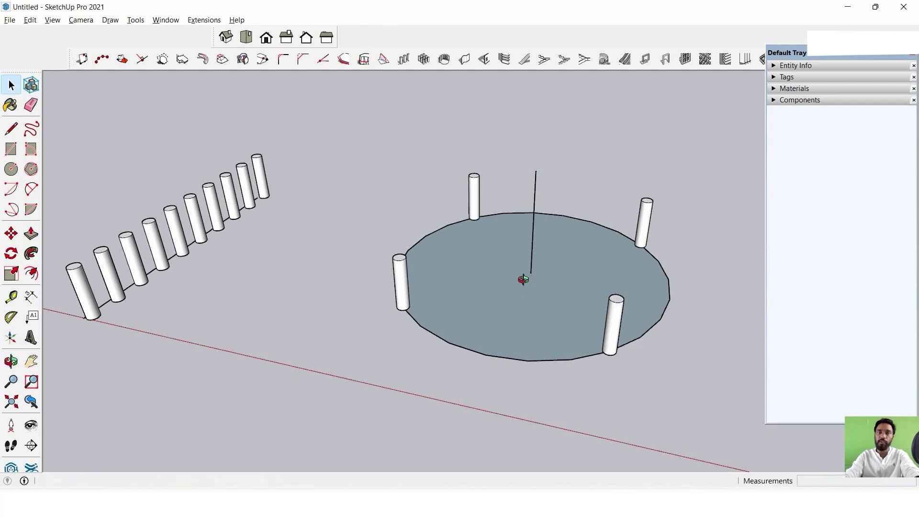
pyautogui.moveTo(521, 281)
pyautogui.mouseDown(button='middle')
pyautogui.moveTo(276, 287)
pyautogui.moveTo(377, 352)
pyautogui.moveTo(480, 314)
pyautogui.moveTo(359, 297)
pyautogui.moveTo(298, 202)
pyautogui.mouseUp(button='middle')
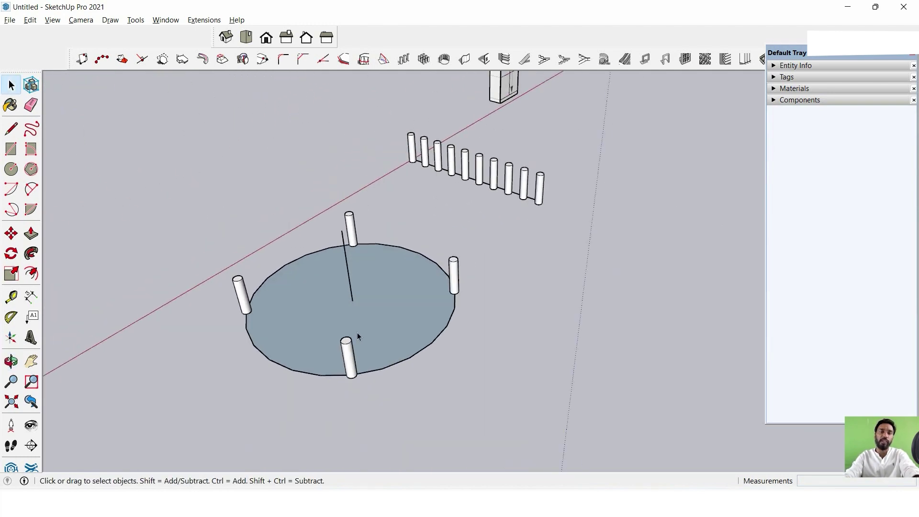
# In Top view, draw a 15' side, a top edge and a second 15' side.
pyautogui.click(246, 37)
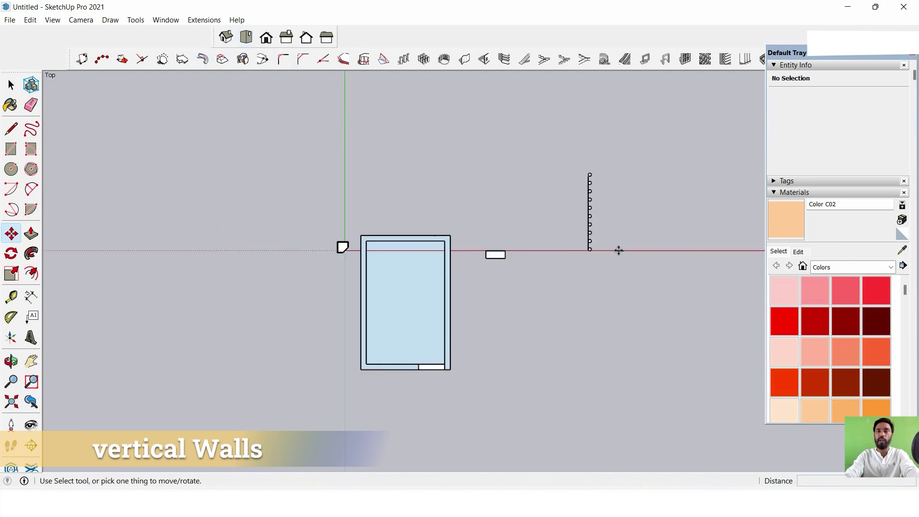
pyautogui.click(11, 129)
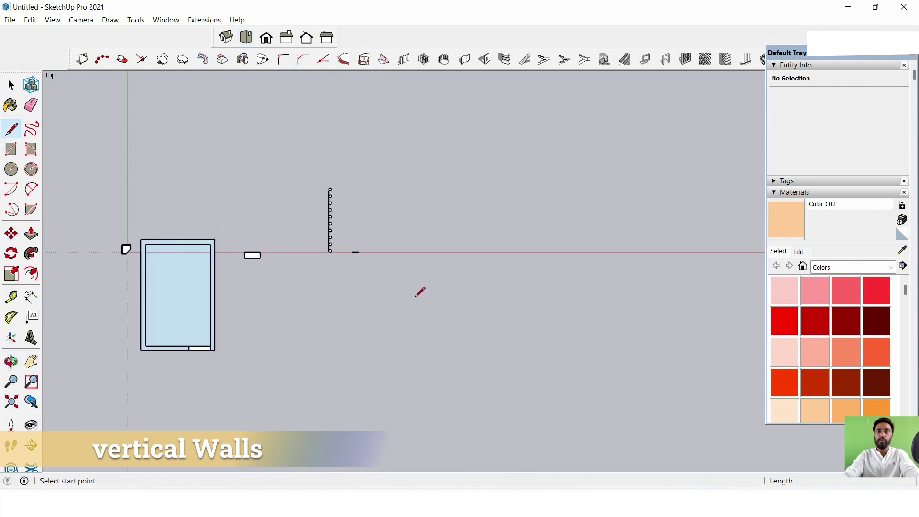
pyautogui.click(466, 332)
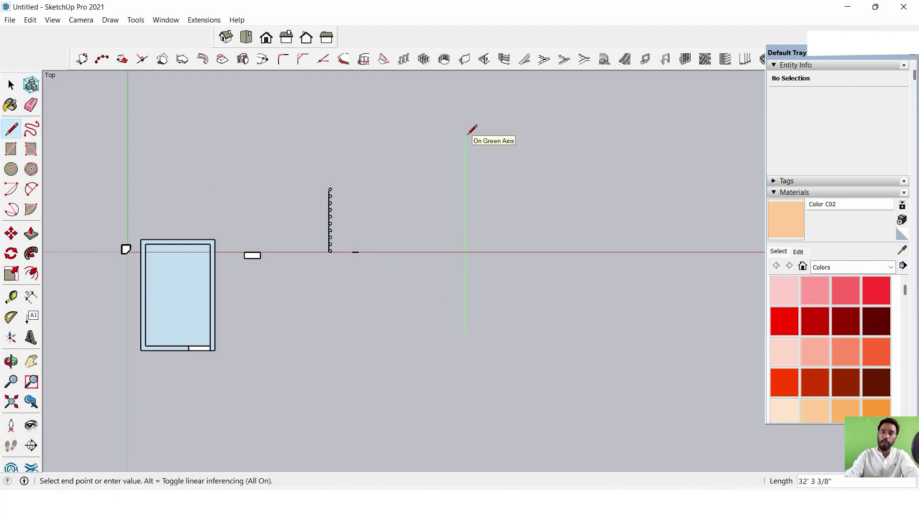
pyautogui.press('Return')
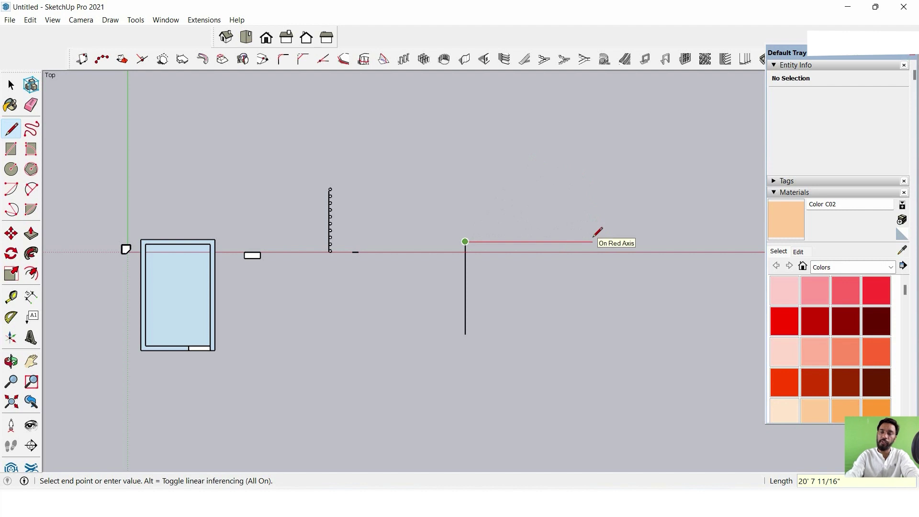
pyautogui.write('15')
pyautogui.press('Return')
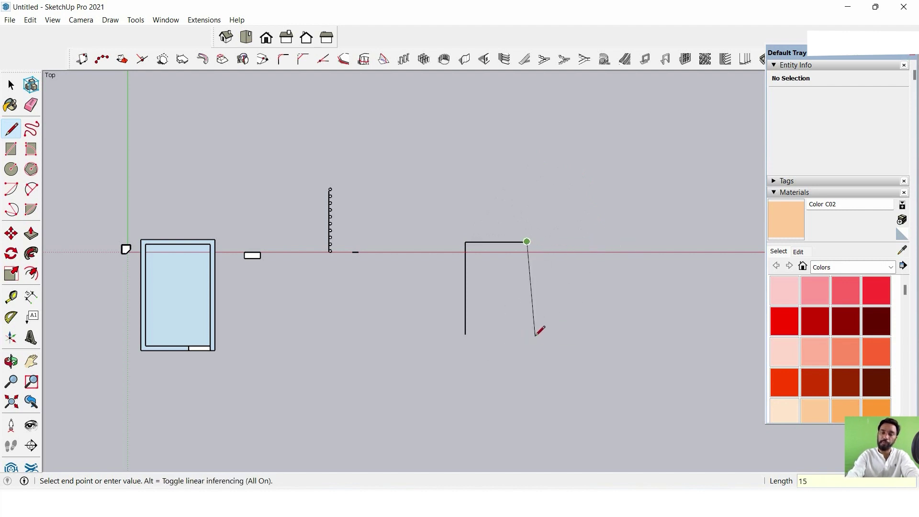
pyautogui.press('Return')
# Undo the slanted segment and redraw the 15' right side from the top-right corner.
pyautogui.hotkey('ctrl', 'z')
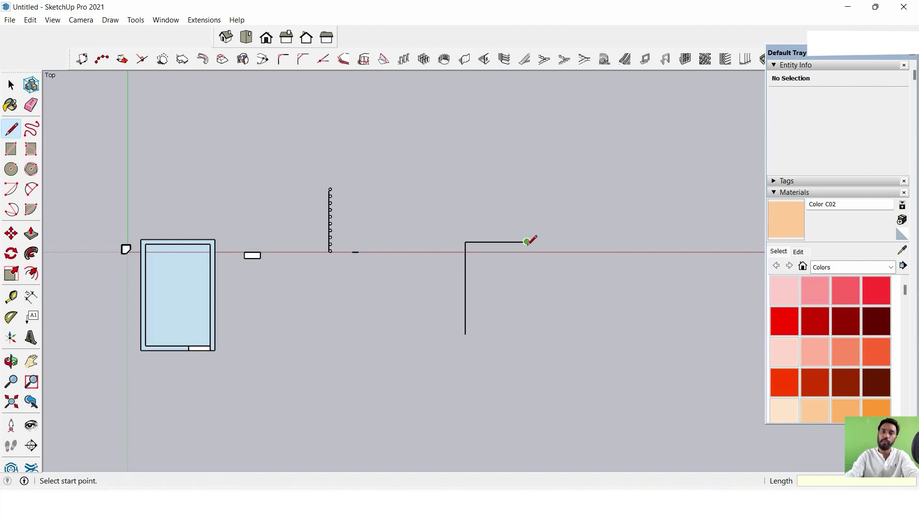
pyautogui.click(527, 242)
pyautogui.press('Escape')
pyautogui.click(527, 241)
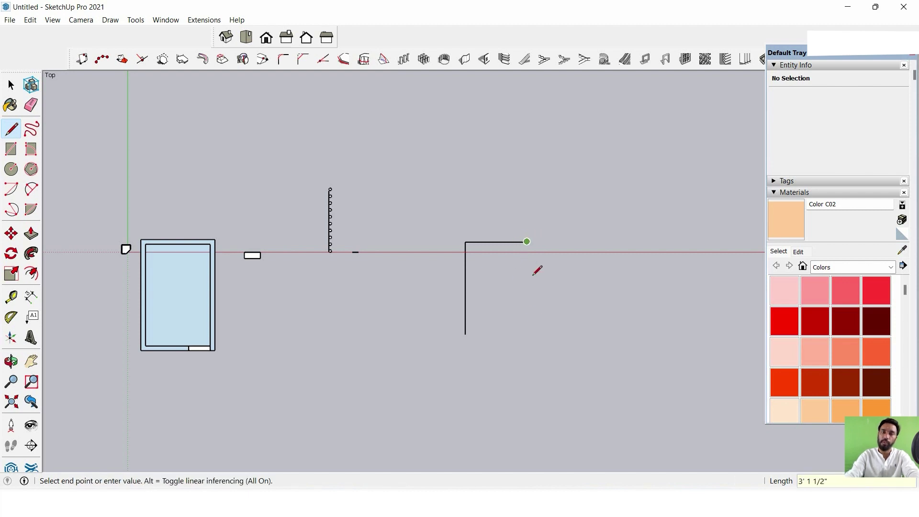
pyautogui.press('Return')
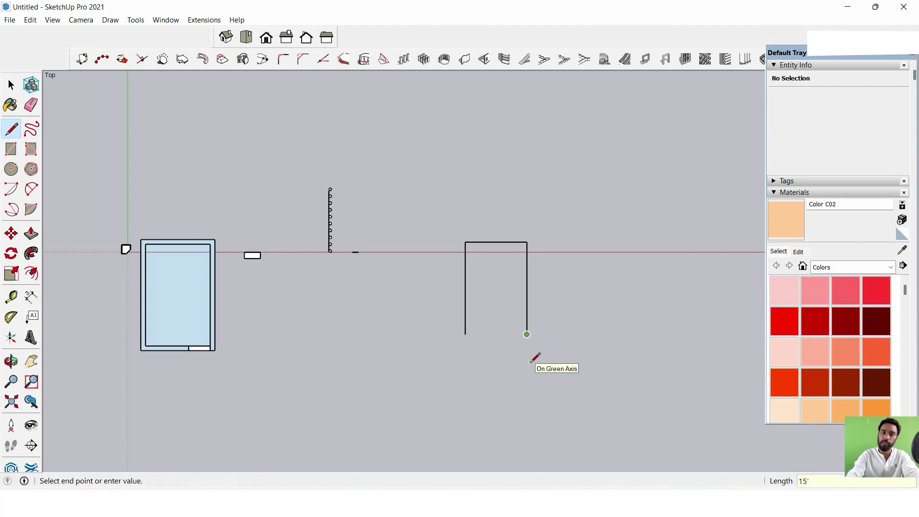
pyautogui.press('Escape')
pyautogui.click(10, 85)
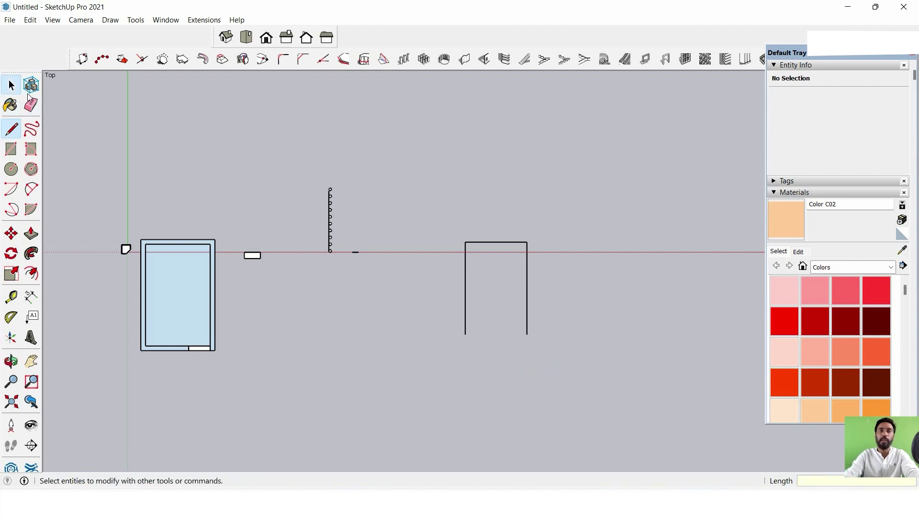
pyautogui.scroll(2, 514, 354)
pyautogui.moveTo(515, 355)
pyautogui.mouseDown(button='middle')
pyautogui.moveTo(521, 286)
pyautogui.moveTo(389, 263)
pyautogui.moveTo(584, 354)
pyautogui.mouseUp(button='middle')
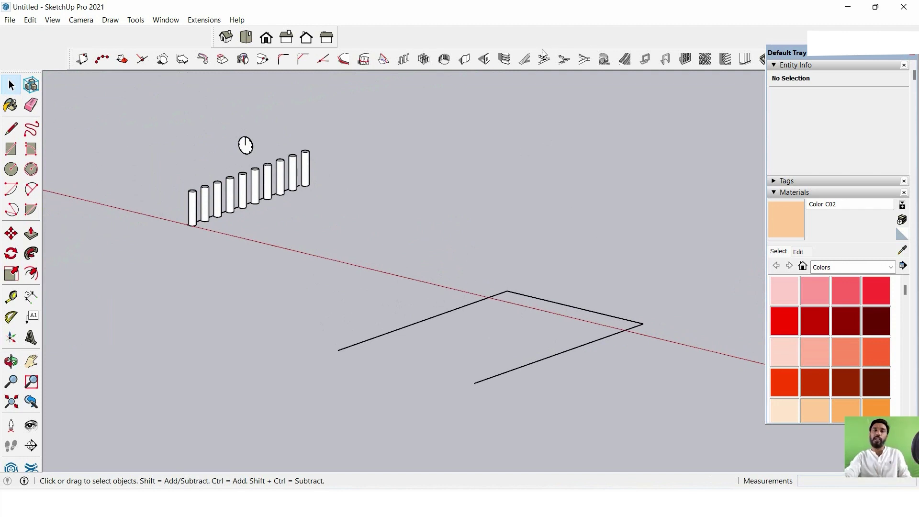
# Build 9"-thick, 10'-high walls along all three sides of the U path with 1001bit Build Wall.
pyautogui.click(464, 59)
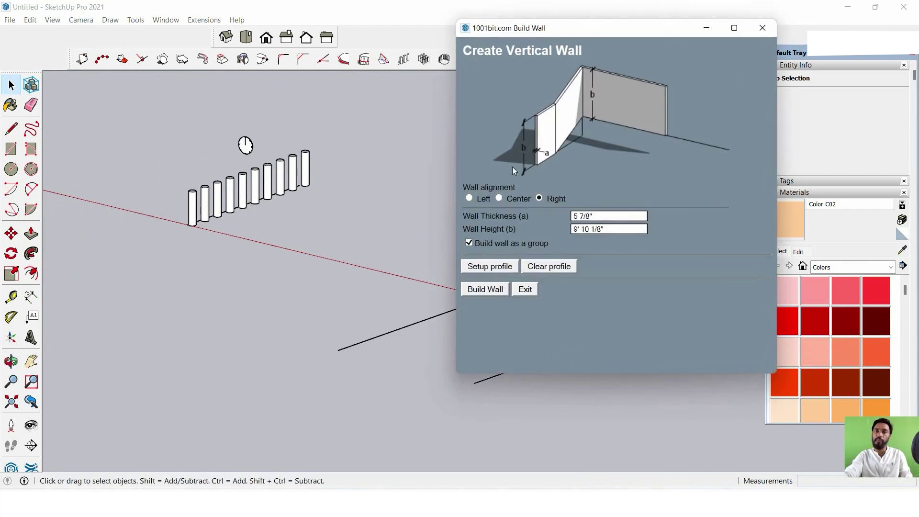
pyautogui.tripleClick(582, 217)
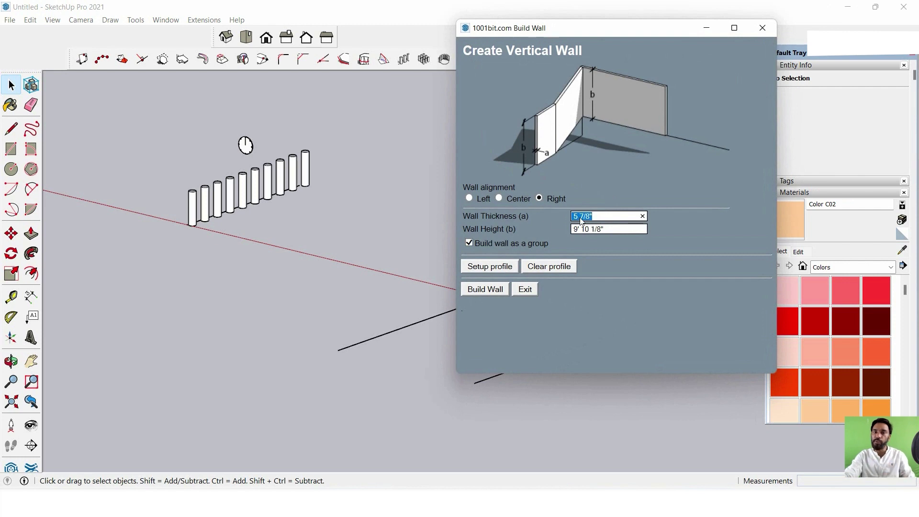
pyautogui.write('9')
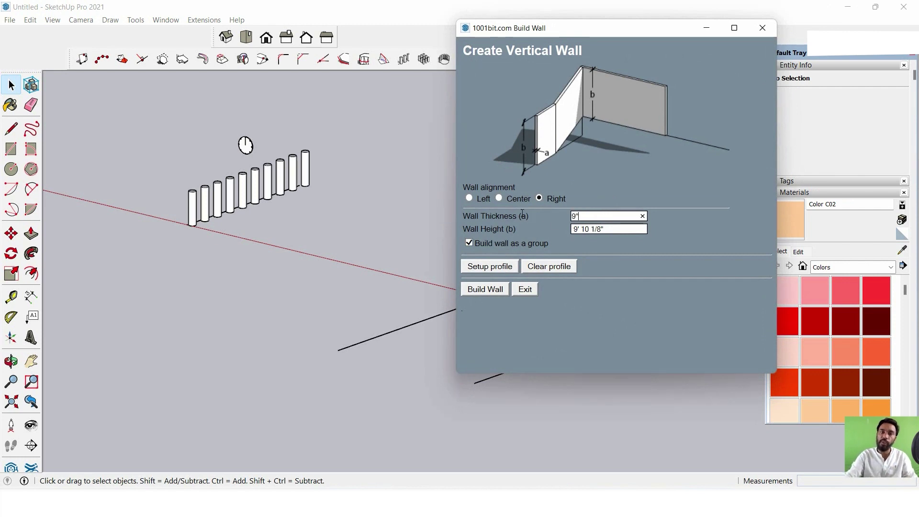
pyautogui.write('1')
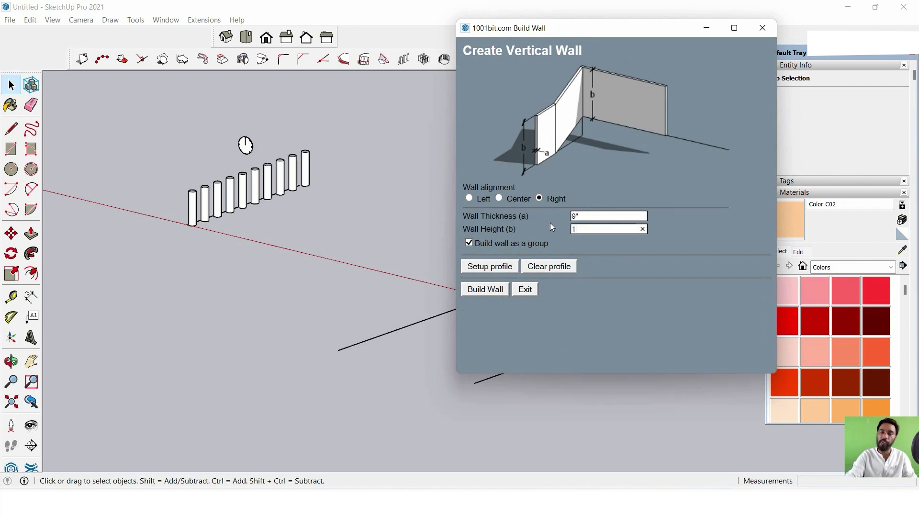
pyautogui.write("0'")
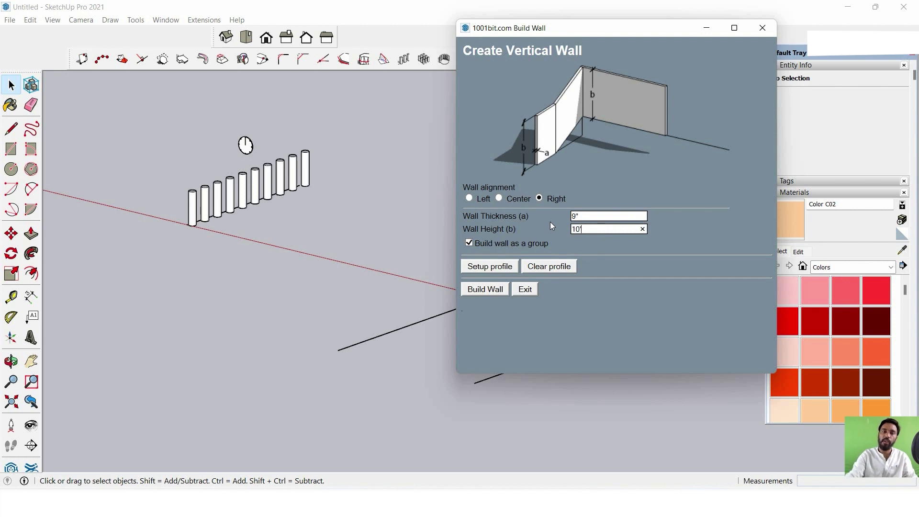
pyautogui.click(483, 293)
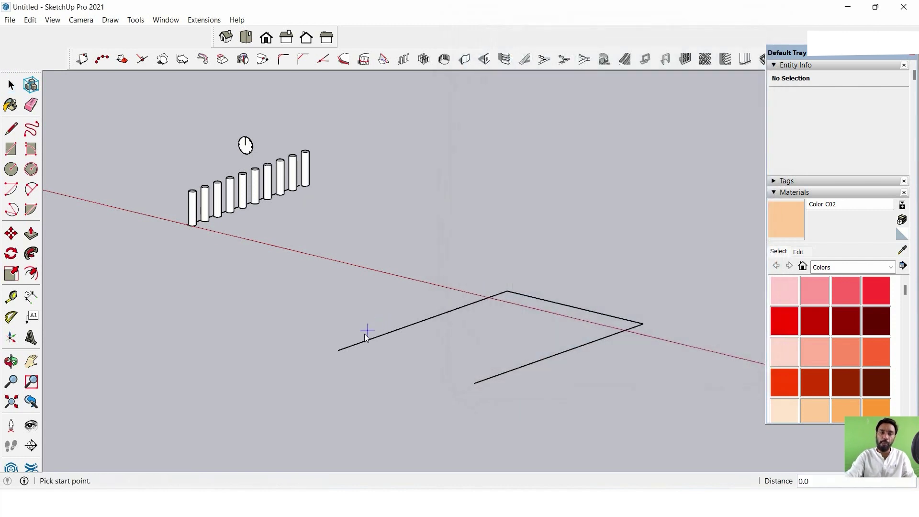
pyautogui.click(338, 351)
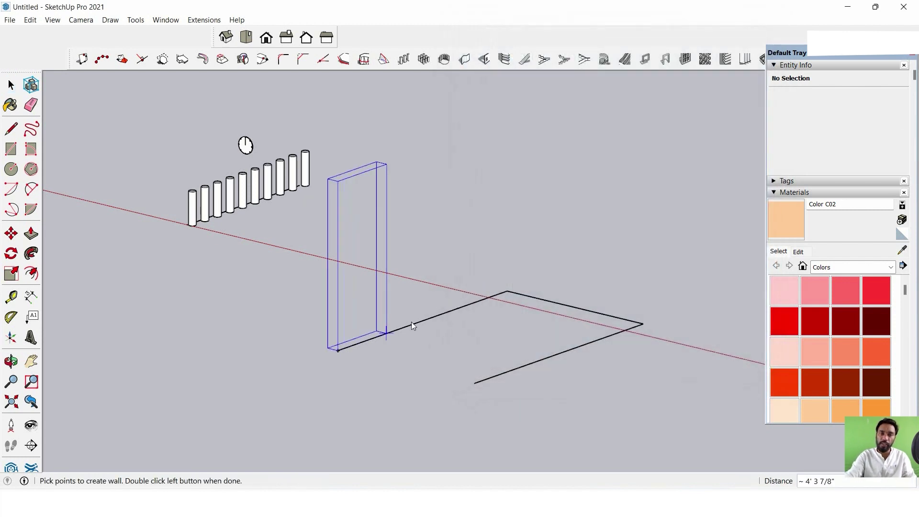
pyautogui.click(508, 291)
pyautogui.click(643, 324)
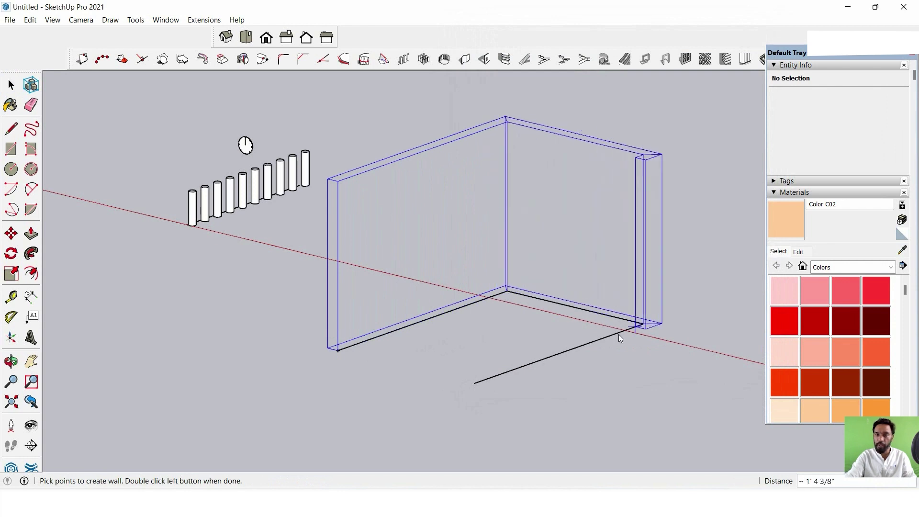
pyautogui.doubleClick(476, 382)
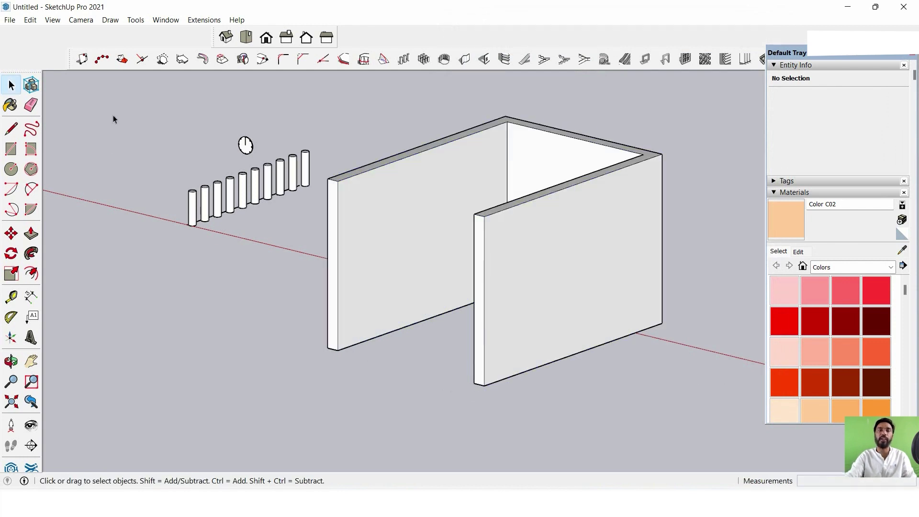
pyautogui.scroll(-2, 500, 226)
# Inspect the new walls, then switch to Top view and pan to clear drawing space.
pyautogui.click(463, 213)
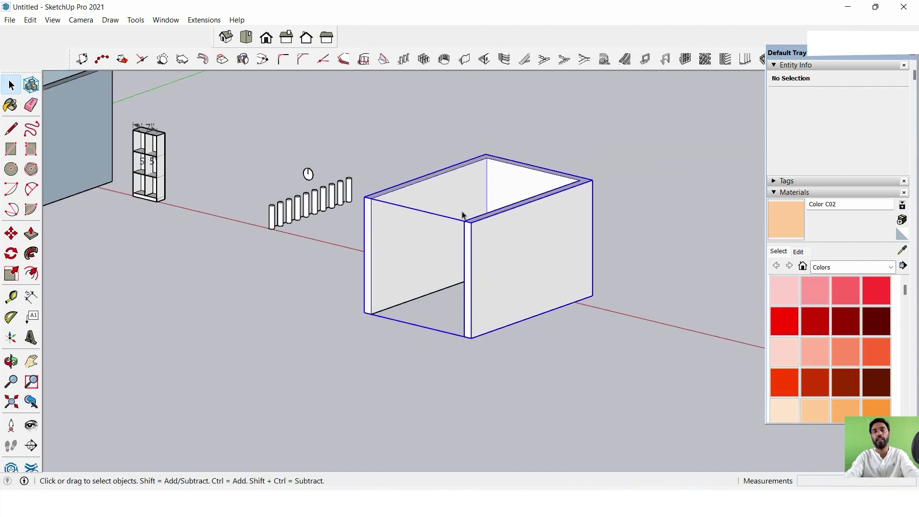
pyautogui.moveTo(463, 214)
pyautogui.mouseDown(button='middle')
pyautogui.moveTo(464, 278)
pyautogui.moveTo(646, 285)
pyautogui.mouseUp(button='middle')
pyautogui.scroll(-3, 411, 251)
pyautogui.moveTo(410, 251)
pyautogui.mouseDown(button='middle')
pyautogui.moveTo(512, 142)
pyautogui.moveTo(581, 185)
pyautogui.moveTo(306, 245)
pyautogui.moveTo(396, 199)
pyautogui.moveTo(410, 223)
pyautogui.moveTo(464, 253)
pyautogui.moveTo(423, 94)
pyautogui.mouseUp(button='middle')
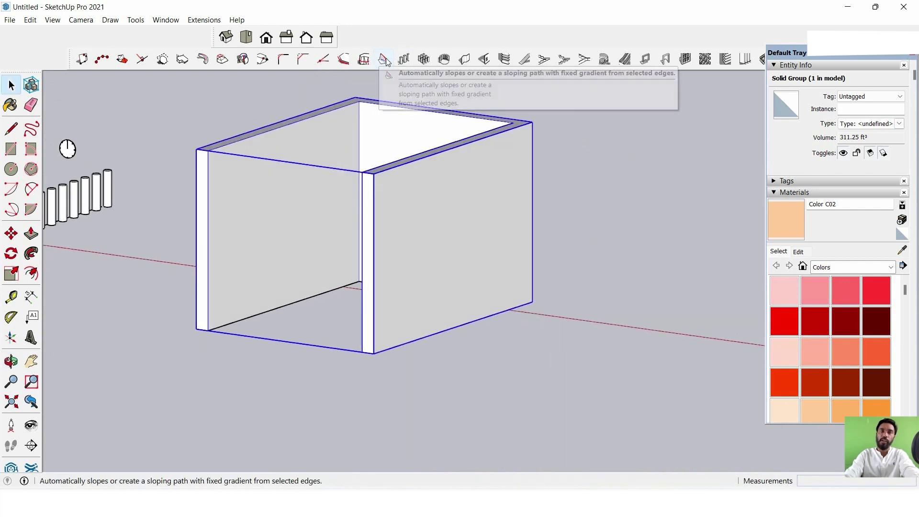
pyautogui.moveTo(466, 61)
pyautogui.mouseDown(button='middle')
pyautogui.moveTo(443, 110)
pyautogui.moveTo(536, 305)
pyautogui.moveTo(287, 201)
pyautogui.mouseUp(button='middle')
pyautogui.scroll(-3, 464, 228)
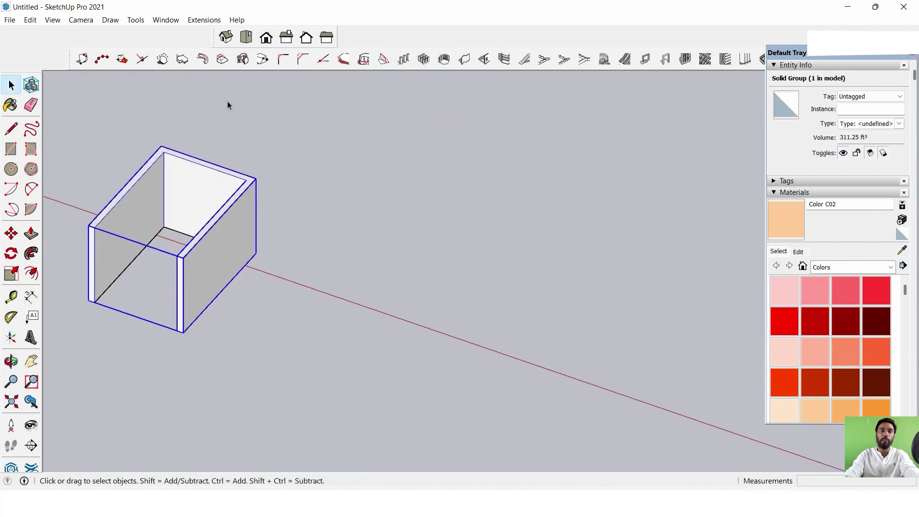
pyautogui.click(246, 37)
pyautogui.moveTo(425, 234)
pyautogui.keyDown('shift'); pyautogui.mouseDown(button='middle')
pyautogui.moveTo(360, 208)
pyautogui.moveTo(223, 262)
pyautogui.mouseUp(button='middle'); pyautogui.keyUp('shift')
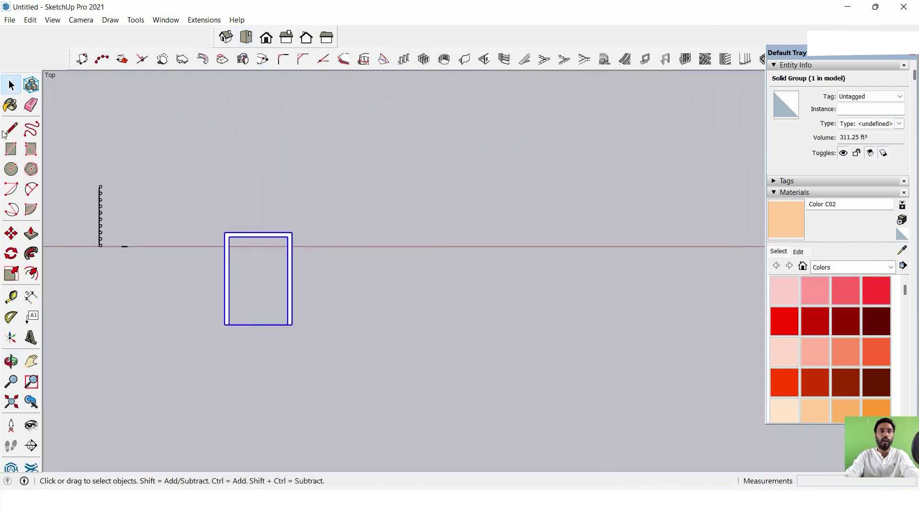
# Draw a stepped zigzag path of alternating horizontal and vertical lines beside the walls.
pyautogui.click(11, 128)
pyautogui.click(386, 219)
pyautogui.click(496, 219)
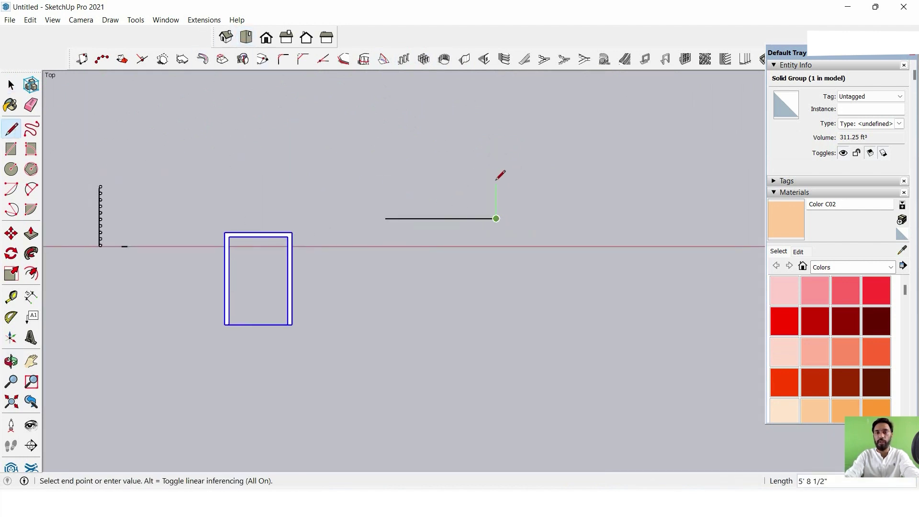
pyautogui.click(497, 176)
pyautogui.click(547, 177)
pyautogui.click(547, 294)
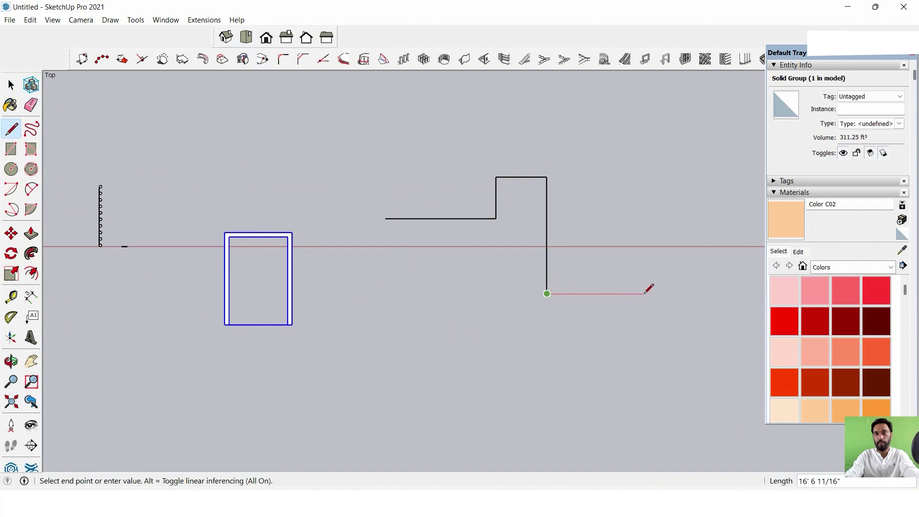
pyautogui.click(644, 294)
pyautogui.click(644, 197)
pyautogui.doubleClick(720, 196)
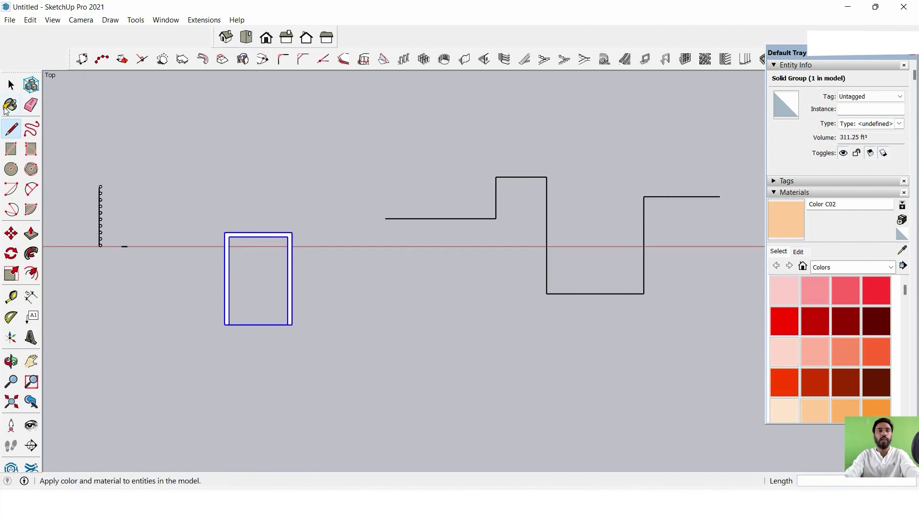
pyautogui.click(11, 85)
pyautogui.moveTo(275, 158)
pyautogui.mouseDown(button='middle')
pyautogui.moveTo(554, 181)
pyautogui.moveTo(474, 170)
pyautogui.mouseUp(button='middle')
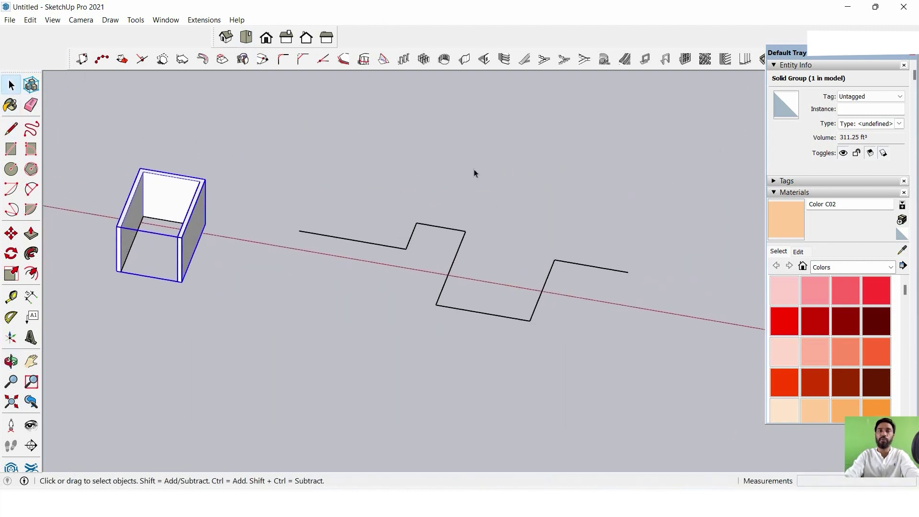
# Build 9", 10' walls along every corner of the zigzag path.
pyautogui.click(461, 63)
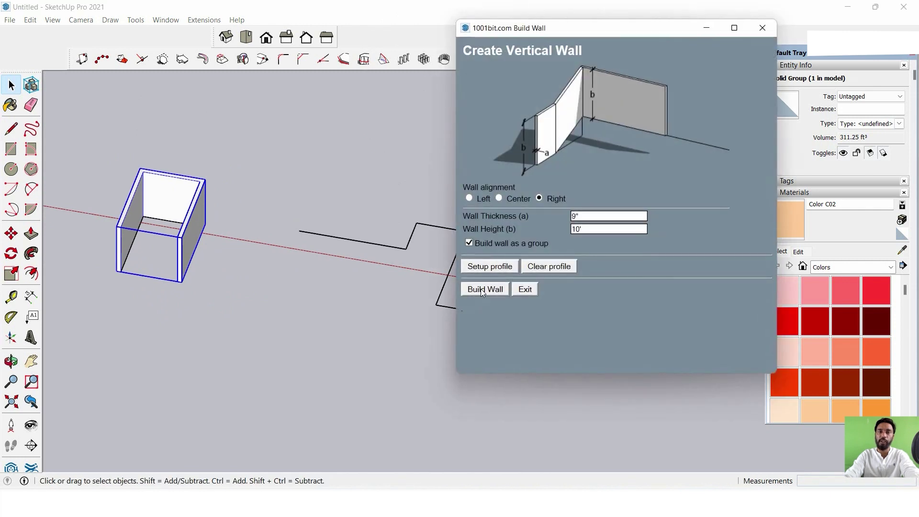
pyautogui.click(483, 290)
pyautogui.click(299, 232)
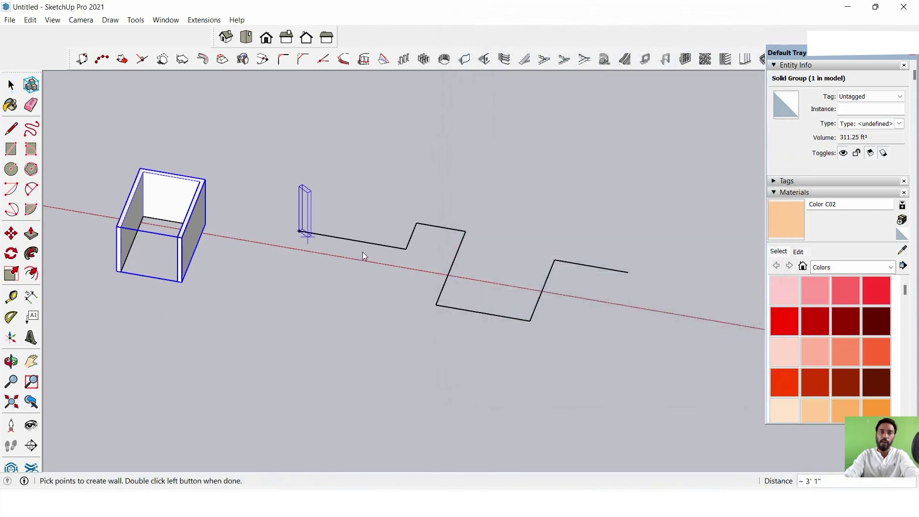
pyautogui.click(406, 248)
pyautogui.click(416, 223)
pyautogui.click(465, 232)
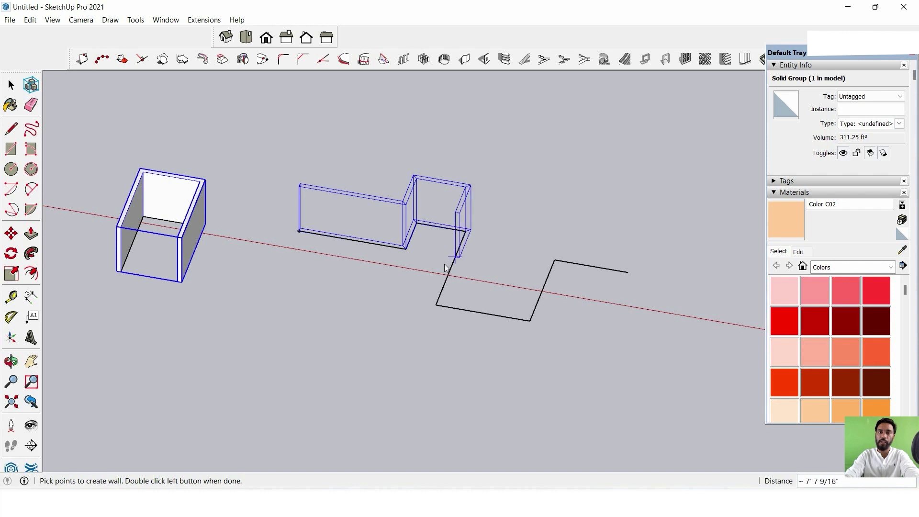
pyautogui.click(436, 305)
pyautogui.click(531, 321)
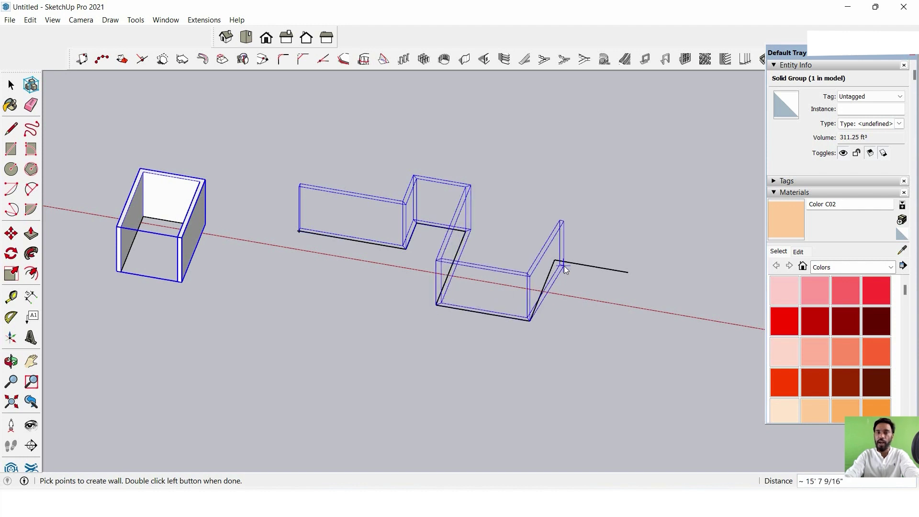
pyautogui.click(554, 260)
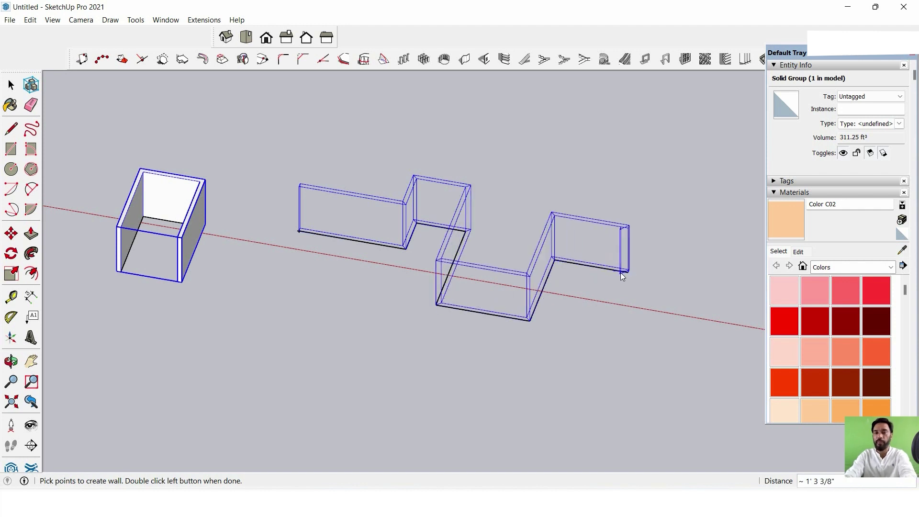
pyautogui.doubleClick(621, 273)
# Orbit in close to the zigzag walls and enter the walls group for editing.
pyautogui.moveTo(682, 229); pyautogui.dragTo(620, 219, button='middle')
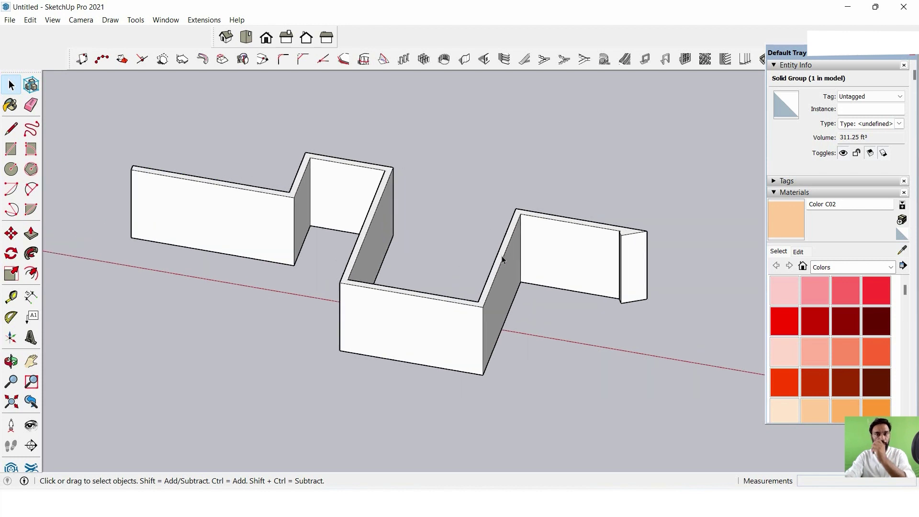
pyautogui.moveTo(365, 273)
pyautogui.mouseDown(button='middle')
pyautogui.moveTo(498, 286)
pyautogui.moveTo(495, 273)
pyautogui.moveTo(498, 312)
pyautogui.moveTo(564, 318)
pyautogui.mouseUp(button='middle')
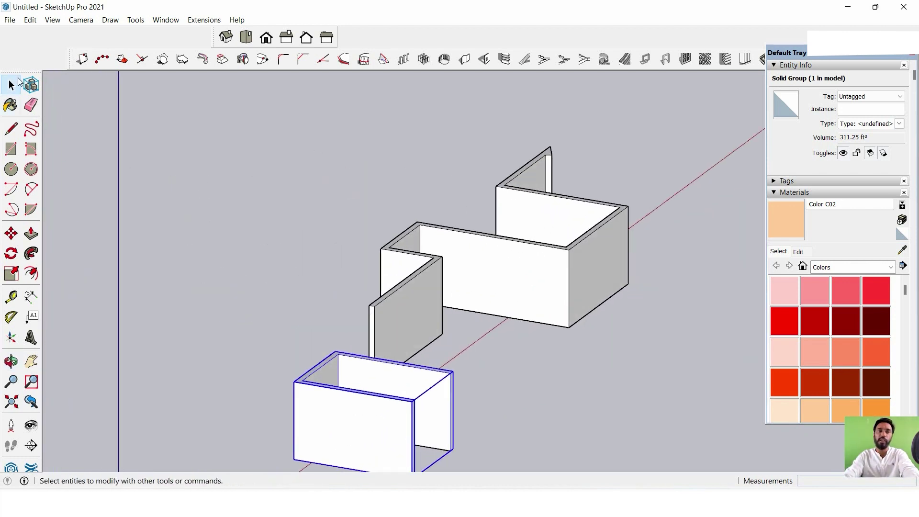
pyautogui.scroll(-1, 502, 143)
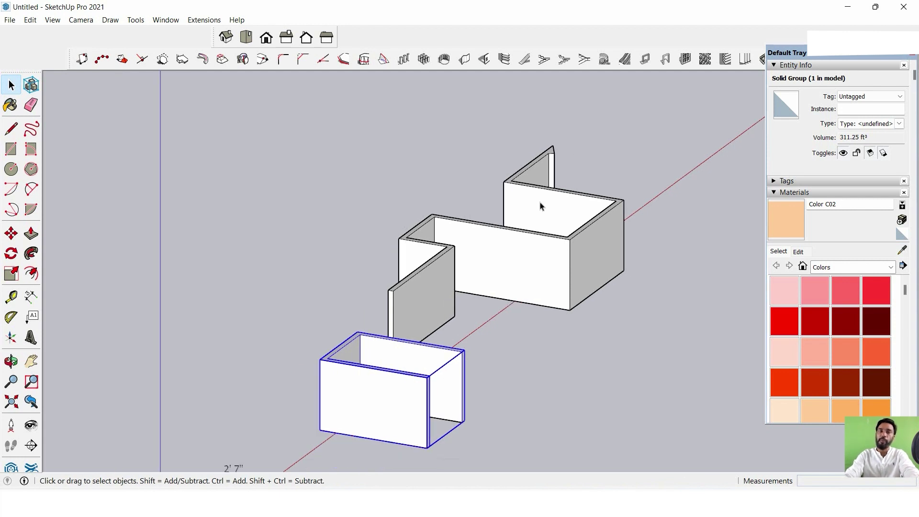
pyautogui.scroll(3, 544, 205)
pyautogui.moveTo(544, 205)
pyautogui.mouseDown(button='middle')
pyautogui.moveTo(499, 266)
pyautogui.moveTo(449, 293)
pyautogui.mouseUp(button='middle')
pyautogui.doubleClick(449, 293)
pyautogui.scroll(3, 508, 108)
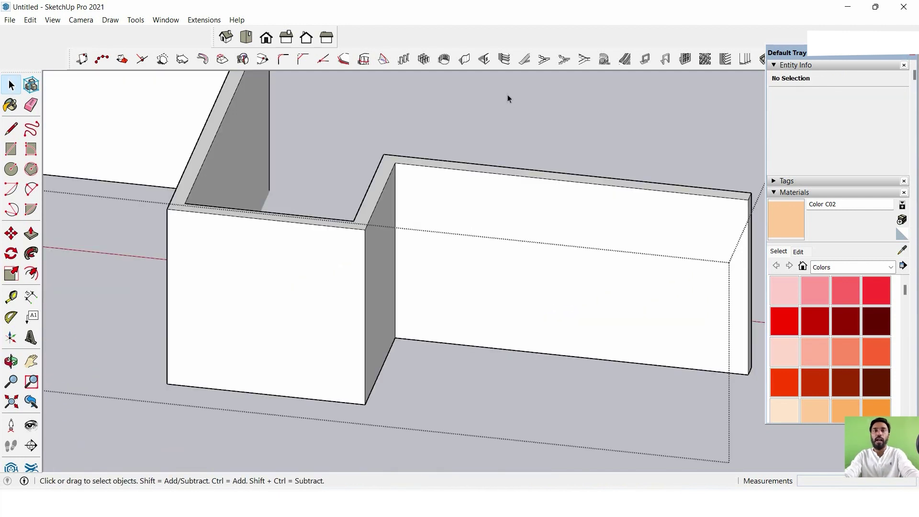
# Orbit around the walls and switch the camera to Perspective projection.
pyautogui.keyDown('shift'); pyautogui.moveTo(507, 94); pyautogui.dragTo(410, 132, button='middle'); pyautogui.keyUp('shift')
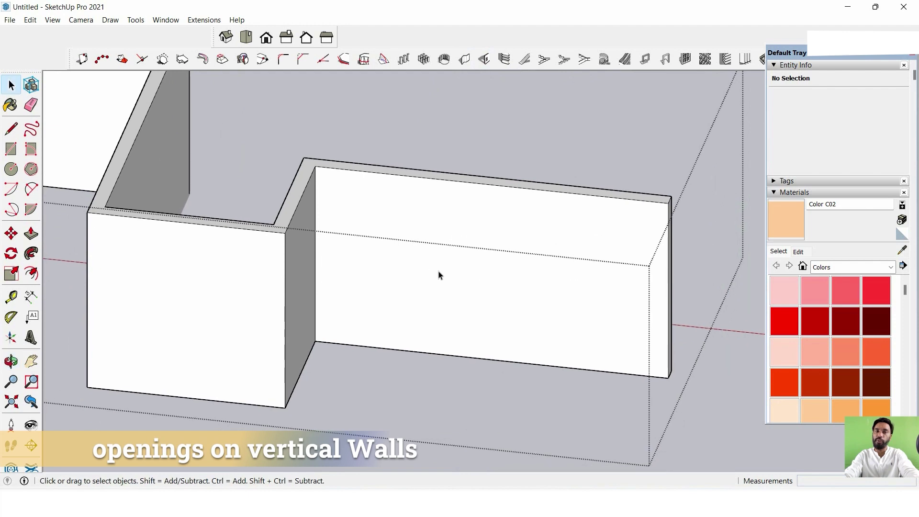
pyautogui.moveTo(458, 256)
pyautogui.mouseDown(button='middle')
pyautogui.moveTo(148, 308)
pyautogui.moveTo(293, 250)
pyautogui.mouseUp(button='middle')
pyautogui.moveTo(293, 251); pyautogui.dragTo(192, 230)
pyautogui.press('space')
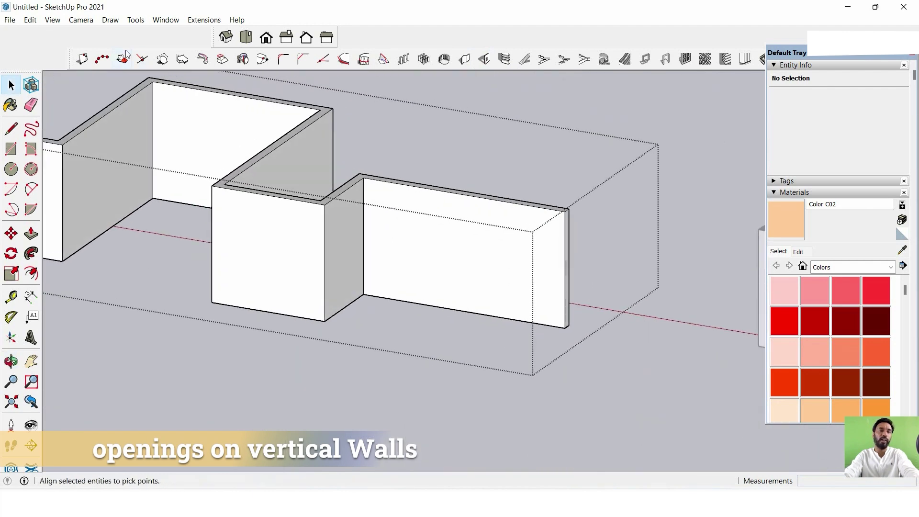
pyautogui.click(81, 20)
pyautogui.click(115, 91)
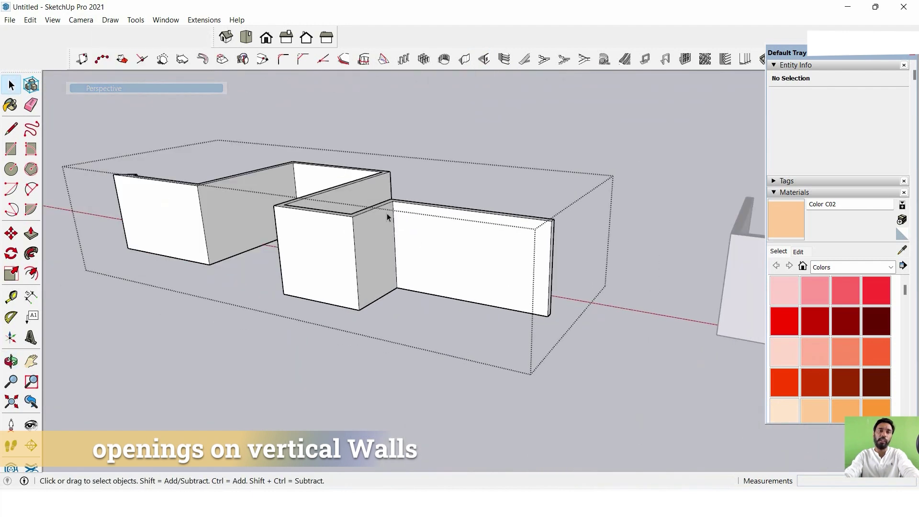
# Select the long wall's face and bring up Create Wall Opening with 4' by 5' size.
pyautogui.scroll(3, 387, 214)
pyautogui.moveTo(447, 254)
pyautogui.mouseDown(button='middle')
pyautogui.moveTo(530, 245)
pyautogui.moveTo(511, 268)
pyautogui.moveTo(318, 334)
pyautogui.moveTo(531, 322)
pyautogui.moveTo(507, 331)
pyautogui.moveTo(479, 269)
pyautogui.mouseUp(button='middle')
pyautogui.doubleClick(569, 236)
pyautogui.press('space')
pyautogui.click(486, 62)
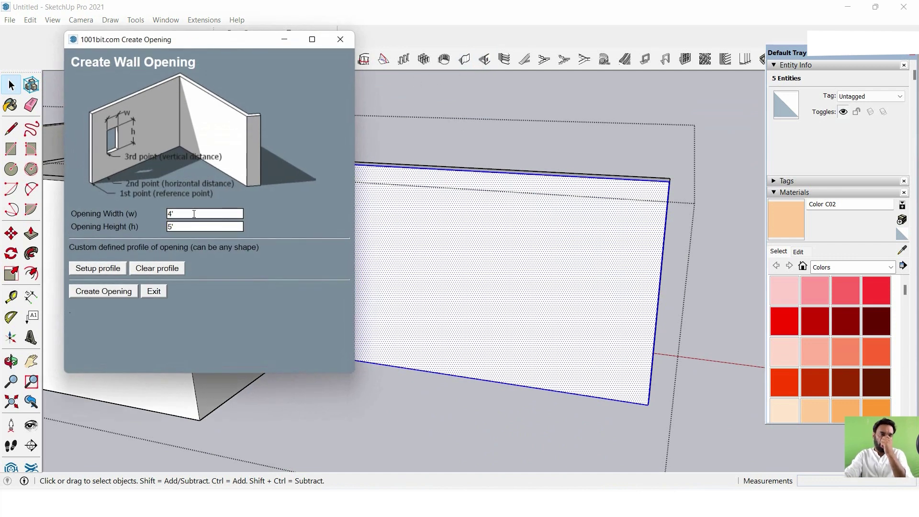
# Cut a 4' by 5' opening into the long wall using its corner as reference.
pyautogui.click(103, 291)
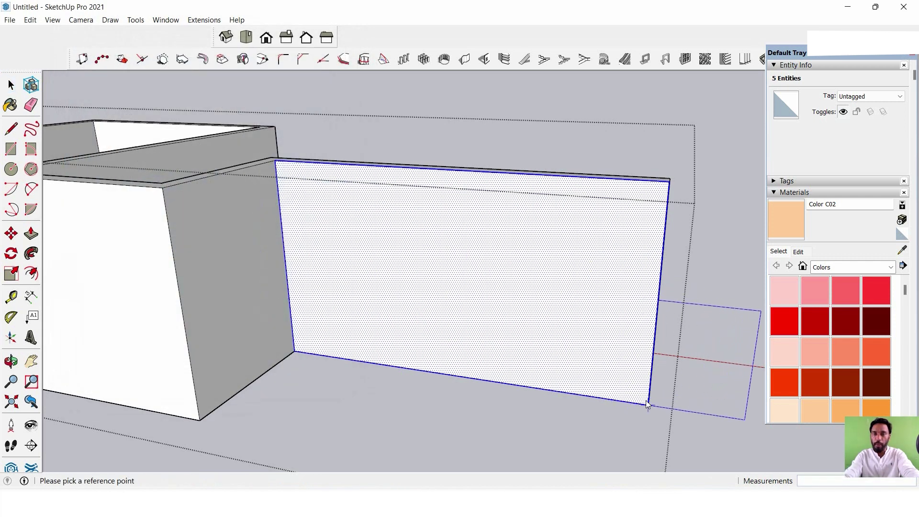
pyautogui.click(649, 403)
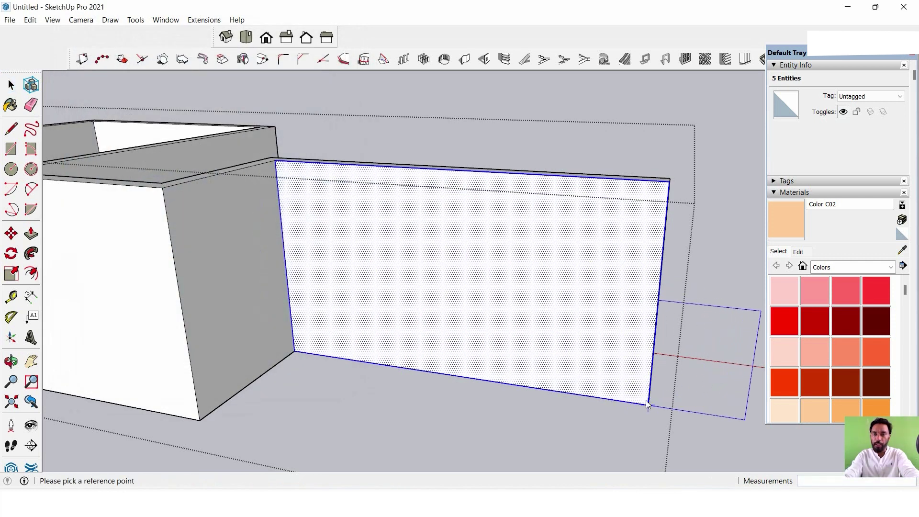
pyautogui.click(421, 372)
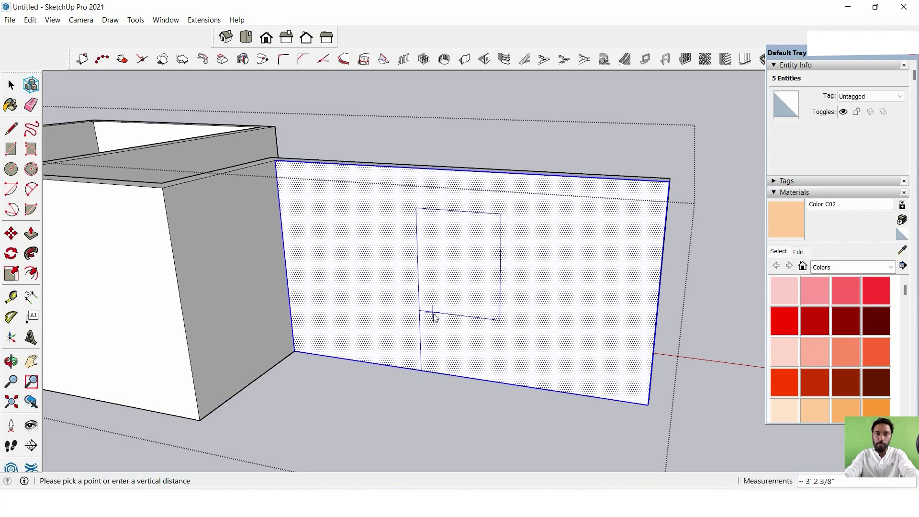
pyautogui.click(429, 313)
pyautogui.moveTo(538, 304)
pyautogui.mouseDown(button='middle')
pyautogui.moveTo(284, 278)
pyautogui.moveTo(293, 313)
pyautogui.moveTo(498, 294)
pyautogui.moveTo(485, 273)
pyautogui.mouseUp(button='middle')
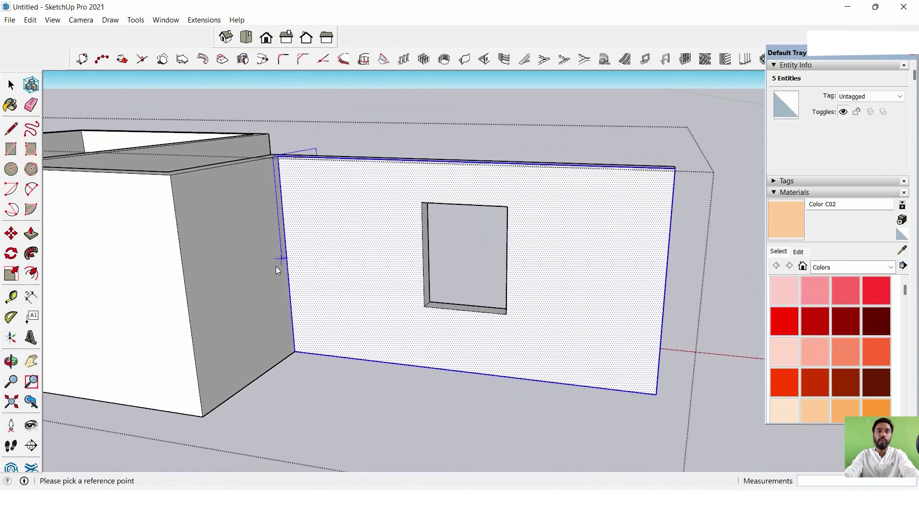
pyautogui.moveTo(276, 266)
pyautogui.mouseDown(button='middle')
pyautogui.moveTo(335, 304)
pyautogui.moveTo(342, 374)
pyautogui.mouseUp(button='middle')
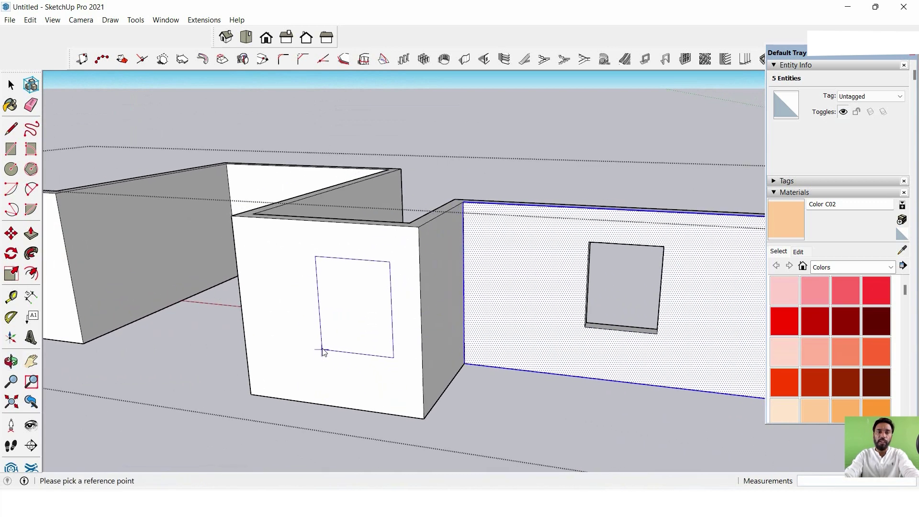
# Select the shorter front wall's face and cut a second 4' by 5' opening into it.
pyautogui.click(322, 348)
pyautogui.click(11, 85)
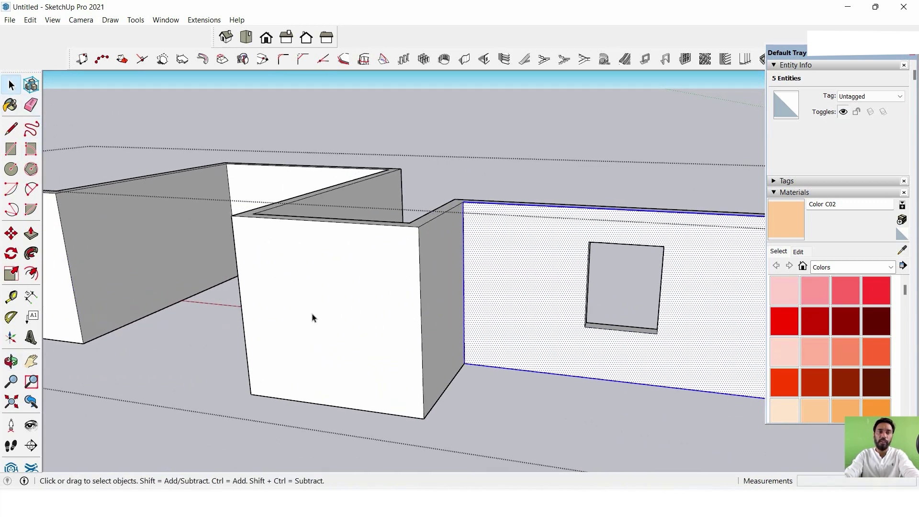
pyautogui.click(316, 317)
pyautogui.moveTo(333, 297)
pyautogui.mouseDown(button='middle')
pyautogui.moveTo(415, 334)
pyautogui.moveTo(376, 273)
pyautogui.mouseUp(button='middle')
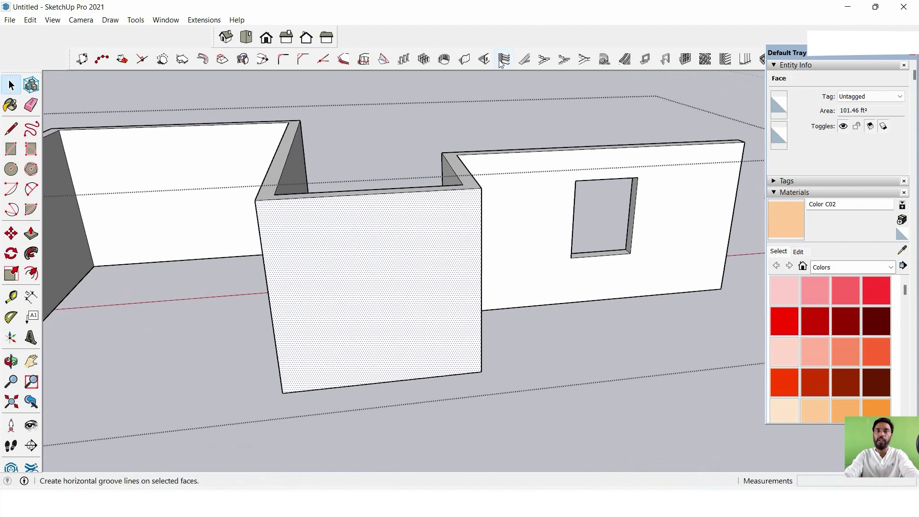
pyautogui.click(484, 59)
pyautogui.click(122, 295)
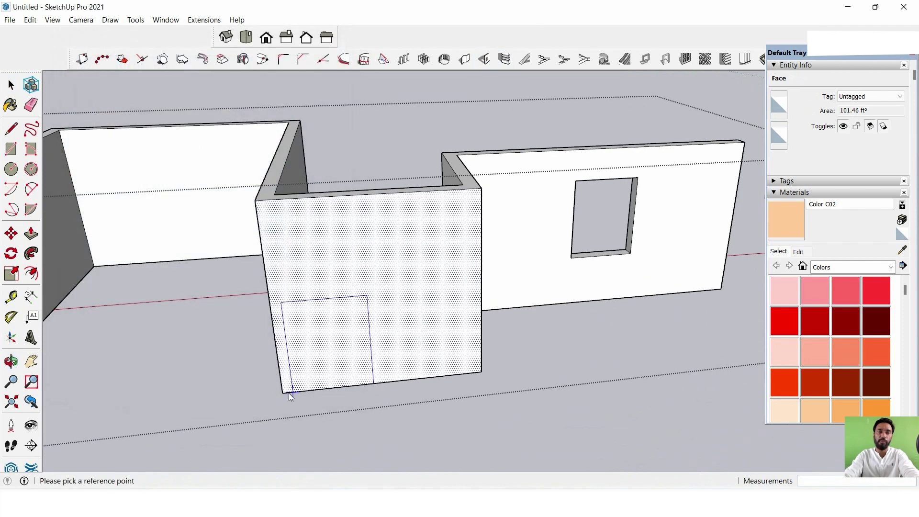
pyautogui.click(283, 393)
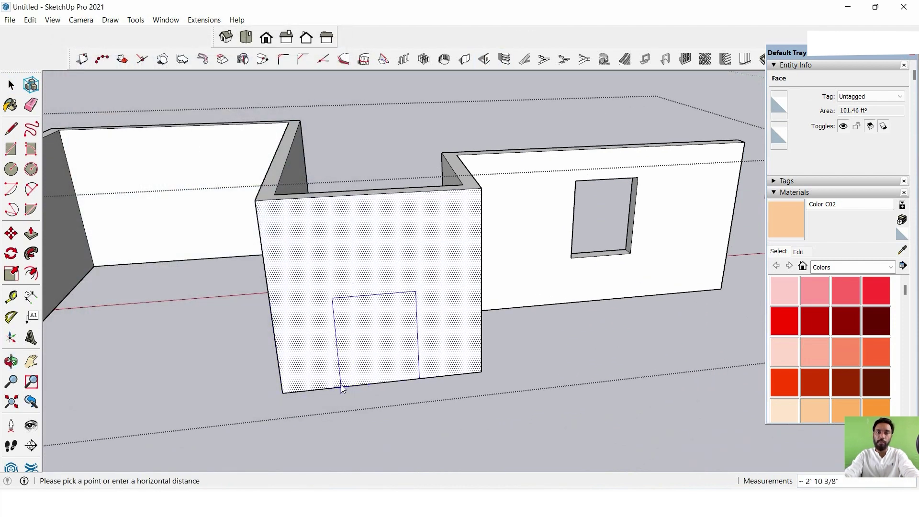
pyautogui.click(340, 386)
pyautogui.click(340, 329)
pyautogui.moveTo(523, 283); pyautogui.dragTo(384, 300, button='middle')
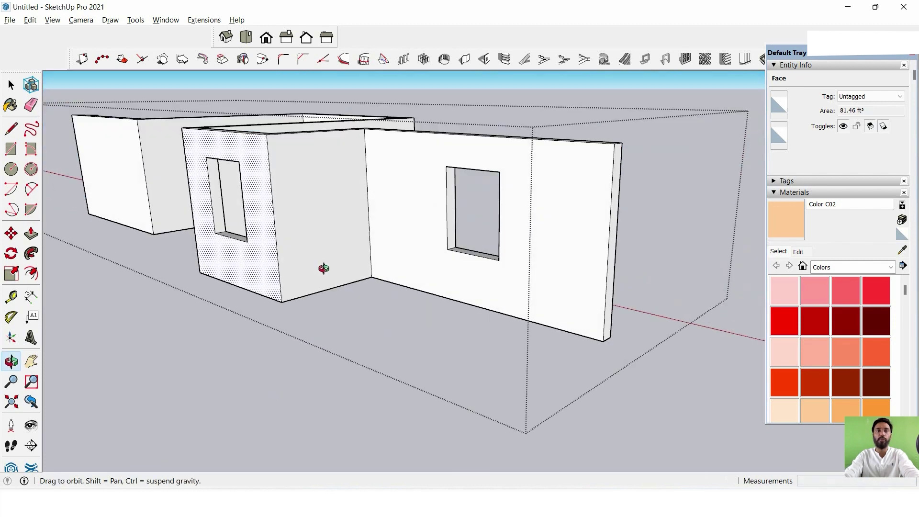
pyautogui.click(12, 85)
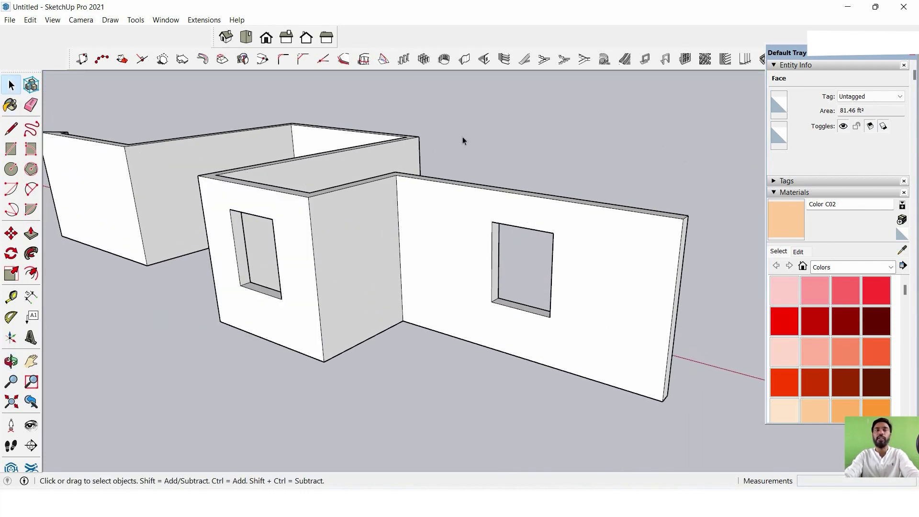
pyautogui.click(474, 140)
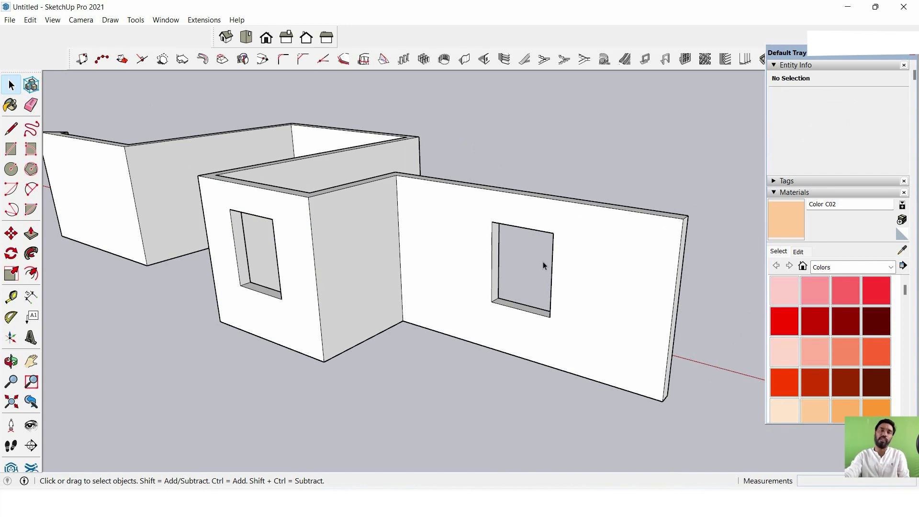
pyautogui.moveTo(554, 226)
pyautogui.mouseDown(button='middle')
pyautogui.moveTo(532, 271)
pyautogui.moveTo(480, 260)
pyautogui.moveTo(507, 283)
pyautogui.moveTo(471, 247)
pyautogui.mouseUp(button='middle')
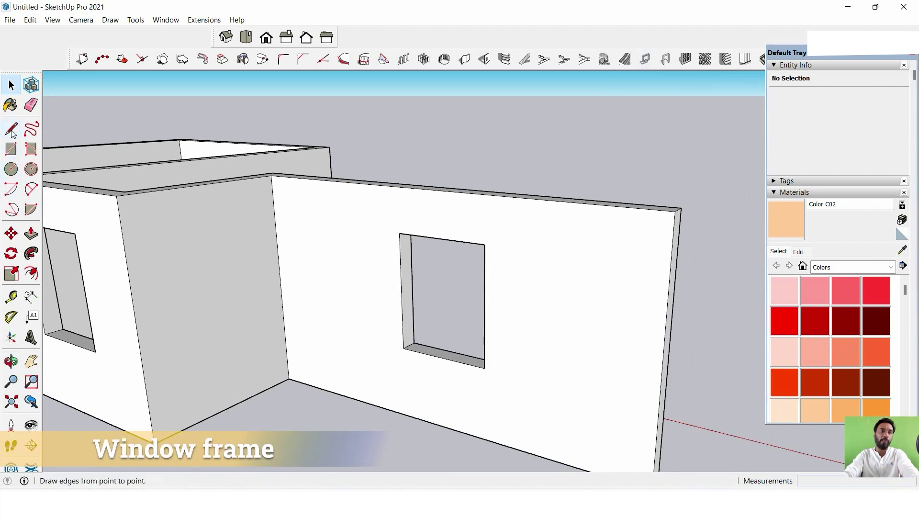
# Draw a rectangle over the long wall's opening.
pyautogui.click(11, 149)
pyautogui.click(400, 233)
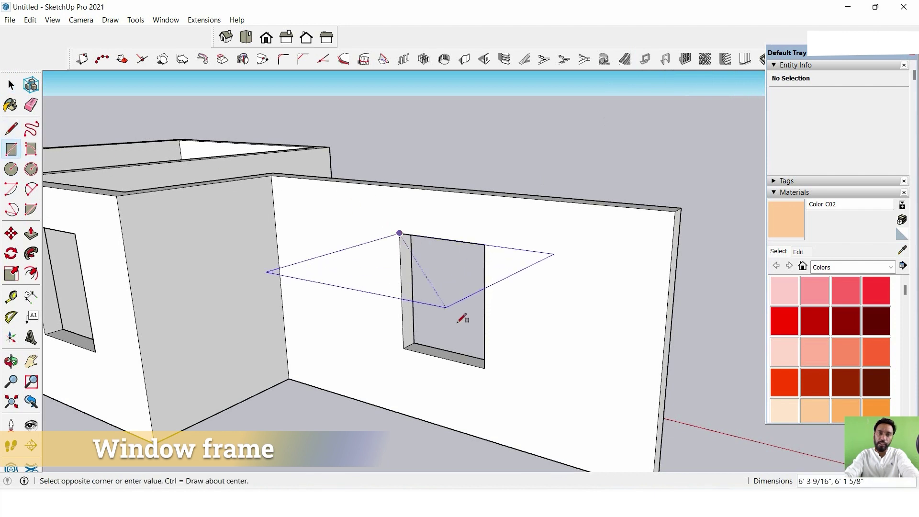
pyautogui.click(484, 368)
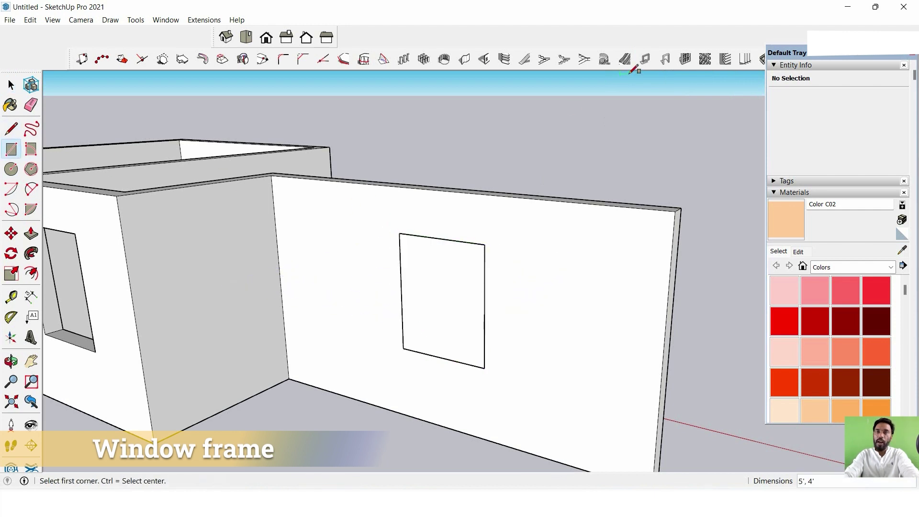
# Create a 1001bit window frame 9" deep and 3" wide on the rectangle face.
pyautogui.click(646, 58)
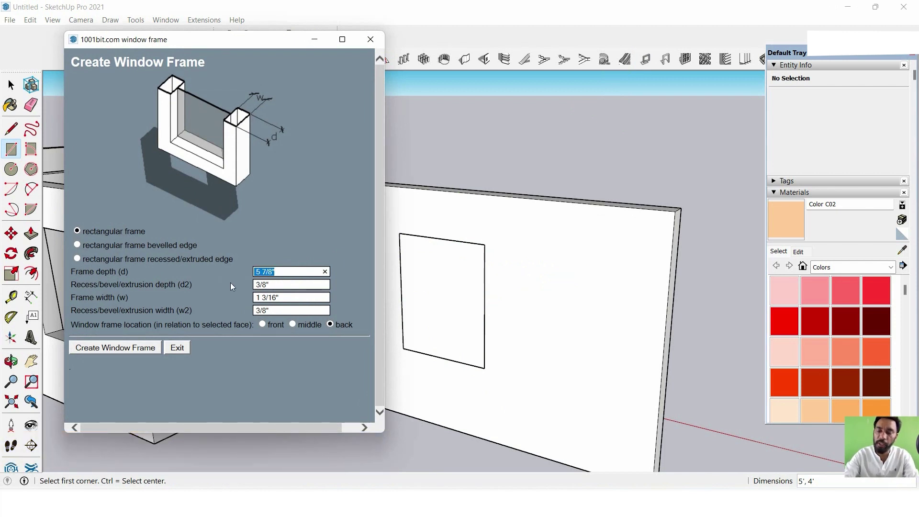
pyautogui.write('9"')
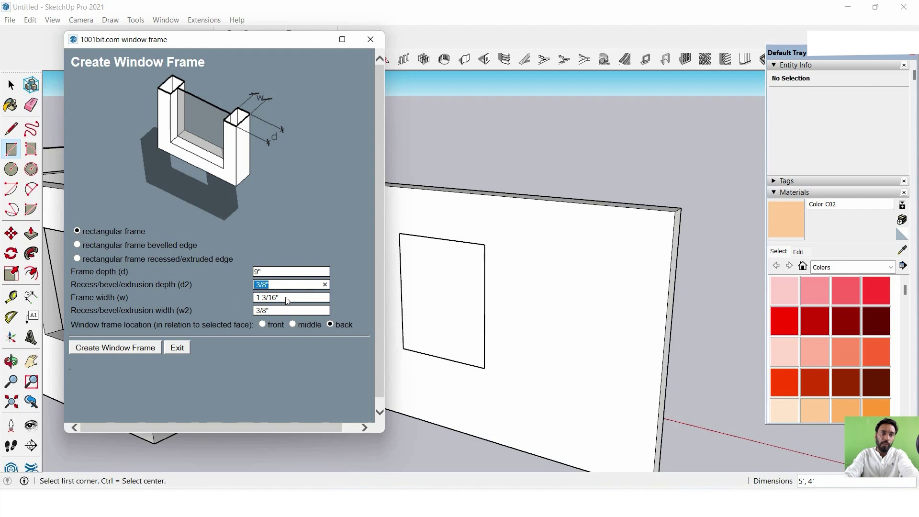
pyautogui.press('Tab')
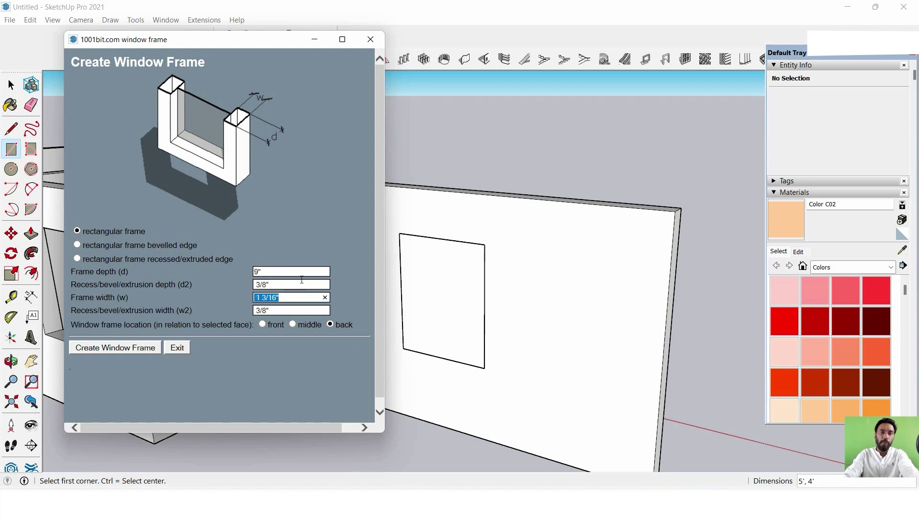
pyautogui.write('3')
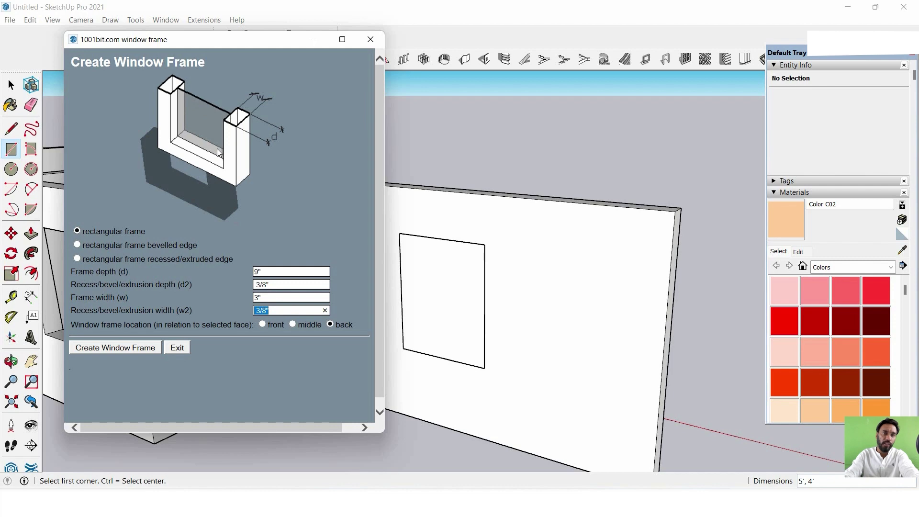
pyautogui.click(118, 348)
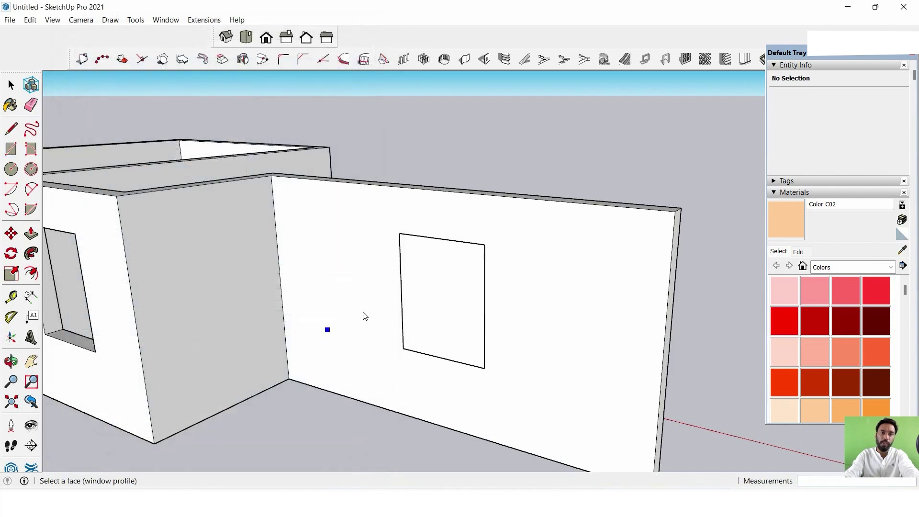
pyautogui.click(415, 248)
pyautogui.moveTo(460, 277)
pyautogui.mouseDown(button='middle')
pyautogui.moveTo(454, 302)
pyautogui.moveTo(323, 312)
pyautogui.moveTo(408, 308)
pyautogui.moveTo(240, 298)
pyautogui.moveTo(125, 335)
pyautogui.moveTo(286, 343)
pyautogui.moveTo(612, 282)
pyautogui.moveTo(513, 281)
pyautogui.moveTo(841, 289)
pyautogui.mouseUp(button='middle')
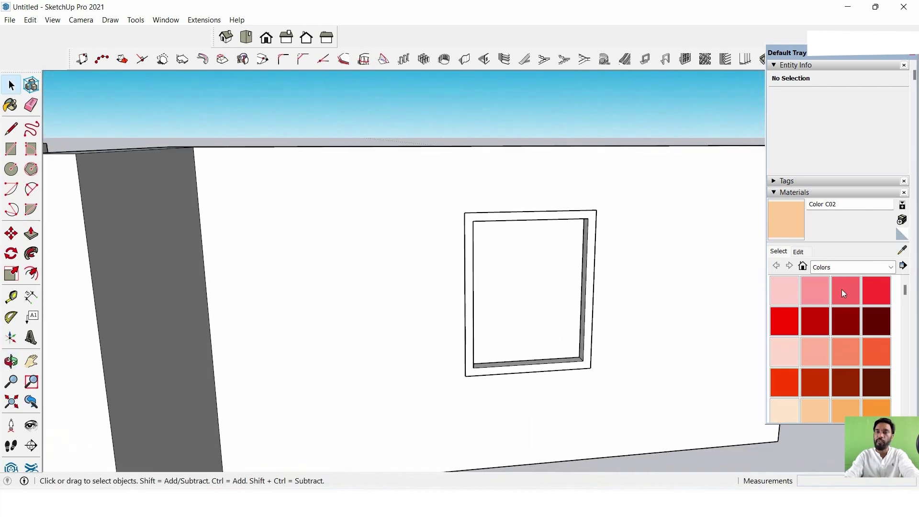
# Paint the window frame red with Color A06.
pyautogui.click(816, 322)
pyautogui.click(595, 214)
pyautogui.moveTo(596, 214)
pyautogui.mouseDown(button='middle')
pyautogui.moveTo(554, 253)
pyautogui.moveTo(462, 209)
pyautogui.moveTo(289, 344)
pyautogui.moveTo(474, 287)
pyautogui.moveTo(642, 289)
pyautogui.moveTo(331, 298)
pyautogui.mouseUp(button='middle')
# Offset the wall's left edge by 3 using 1001bit Offset Edge.
pyautogui.press('space')
pyautogui.click(331, 298)
pyautogui.moveTo(358, 271)
pyautogui.mouseDown(button='middle')
pyautogui.moveTo(369, 320)
pyautogui.moveTo(363, 337)
pyautogui.mouseUp(button='middle')
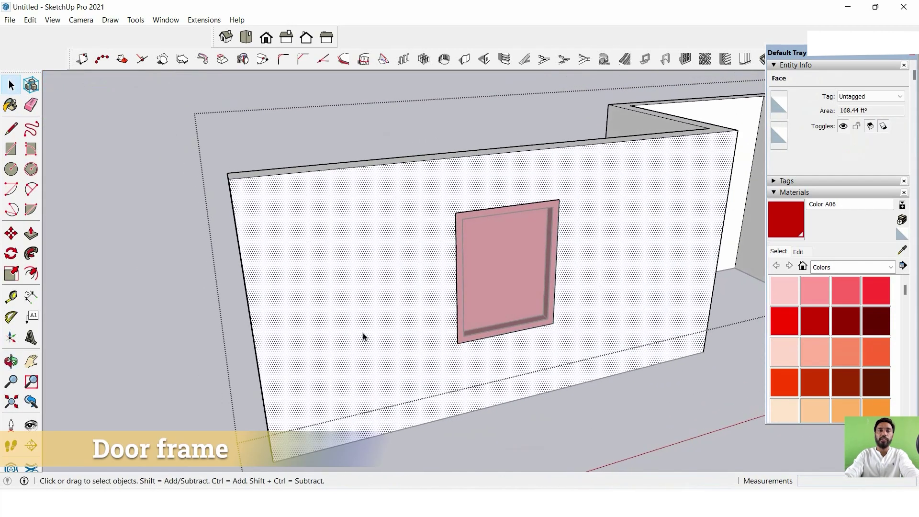
pyautogui.moveTo(348, 70)
pyautogui.mouseDown(button='middle')
pyautogui.moveTo(345, 187)
pyautogui.moveTo(343, 67)
pyautogui.mouseUp(button='middle')
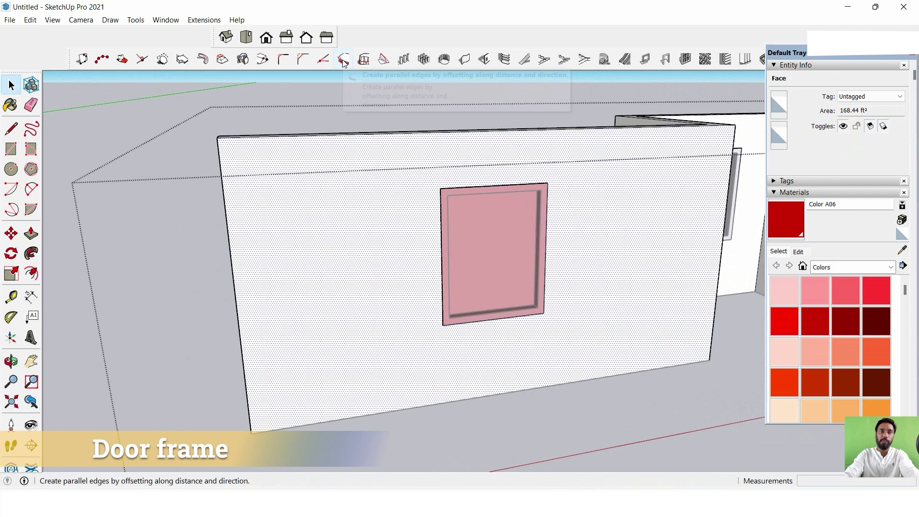
pyautogui.click(343, 60)
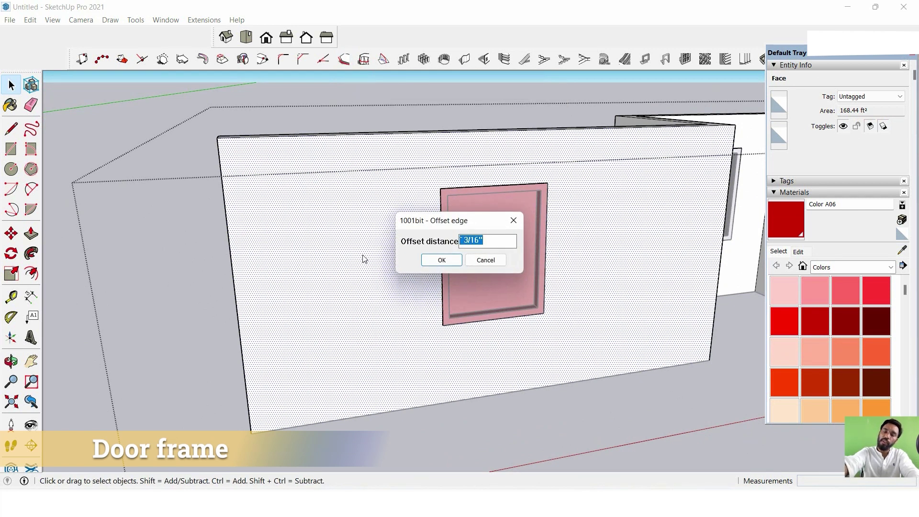
pyautogui.write('3')
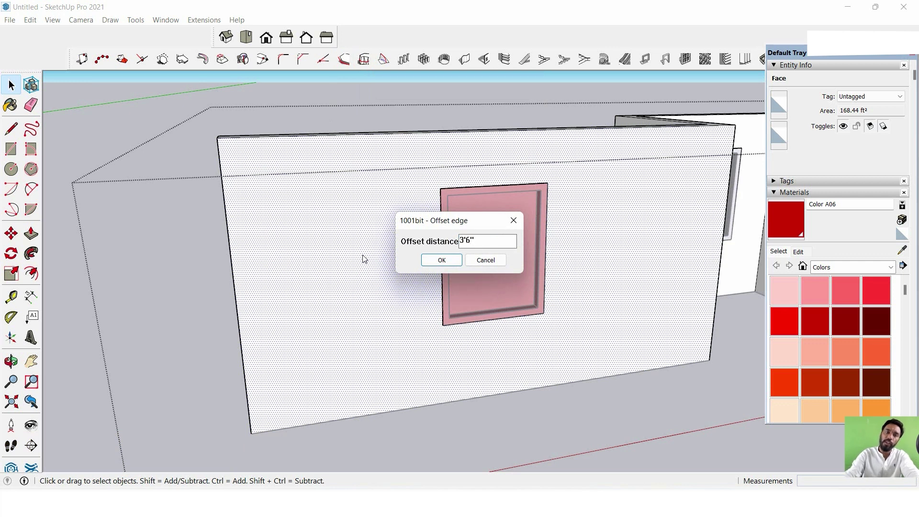
pyautogui.click(437, 264)
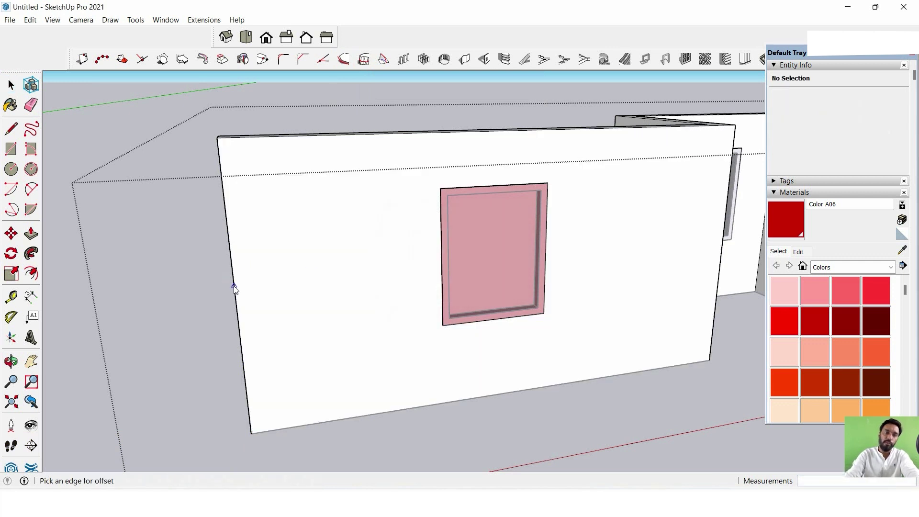
pyautogui.click(235, 288)
pyautogui.click(325, 286)
pyautogui.moveTo(305, 248)
pyautogui.mouseDown(button='middle')
pyautogui.moveTo(421, 302)
pyautogui.moveTo(434, 348)
pyautogui.moveTo(343, 264)
pyautogui.moveTo(371, 326)
pyautogui.moveTo(335, 235)
pyautogui.mouseUp(button='middle')
pyautogui.scroll(-4, 344, 286)
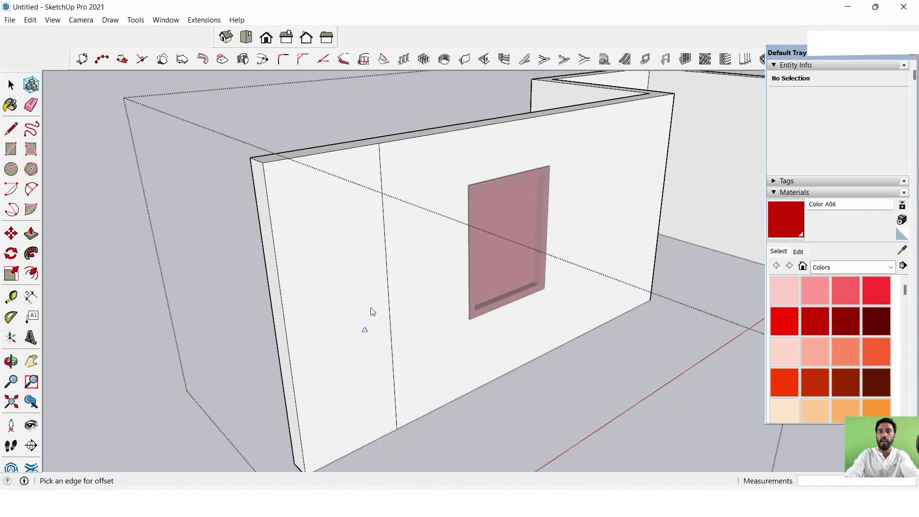
pyautogui.press('space')
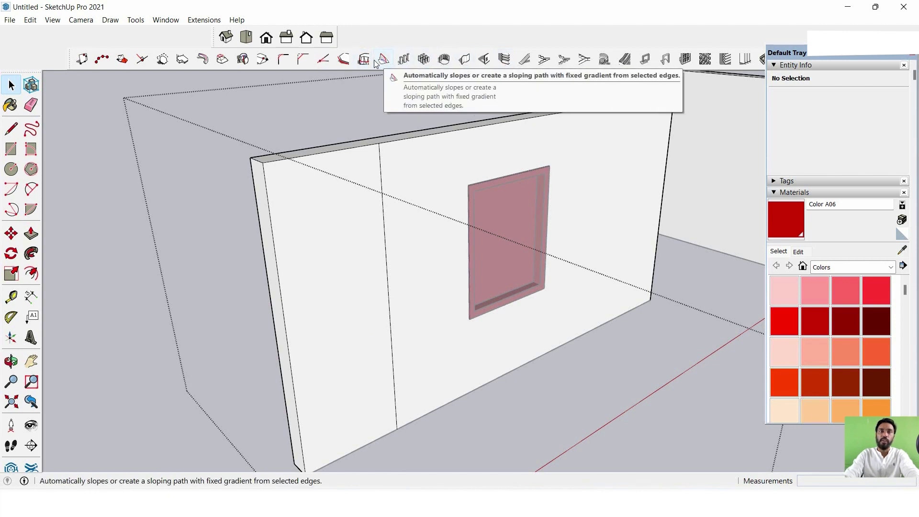
# Offset the wall's bottom edge 7' up across the left wall panel.
pyautogui.click(343, 60)
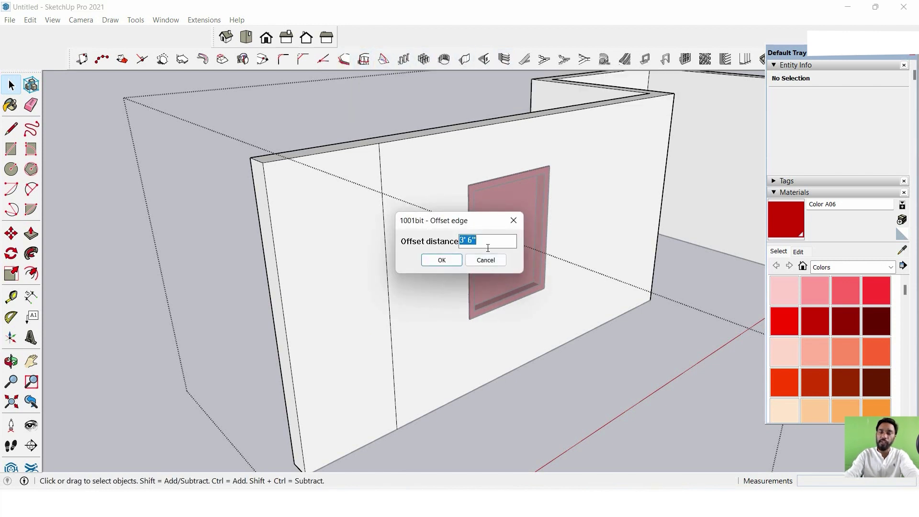
pyautogui.click(454, 263)
pyautogui.click(369, 444)
pyautogui.click(288, 292)
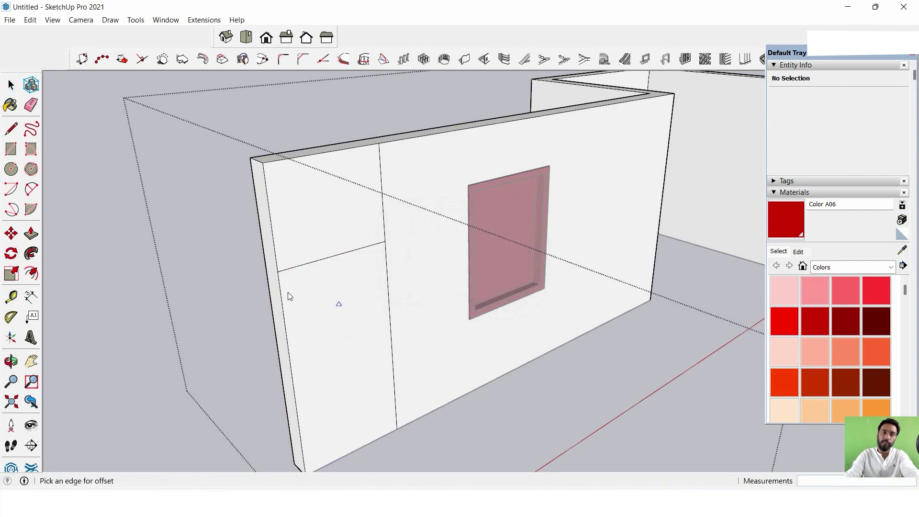
pyautogui.click(10, 85)
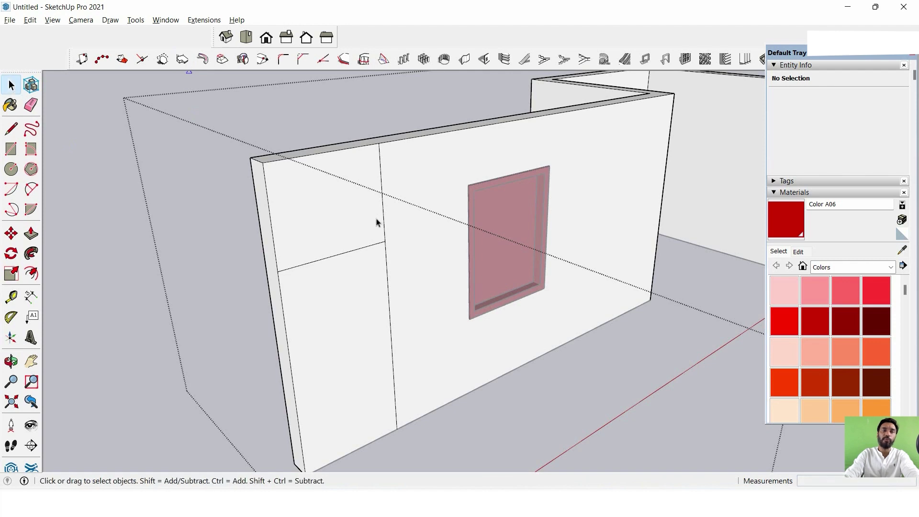
pyautogui.moveTo(376, 219)
pyautogui.mouseDown(button='middle')
pyautogui.moveTo(226, 273)
pyautogui.moveTo(231, 226)
pyautogui.moveTo(205, 265)
pyautogui.mouseUp(button='middle')
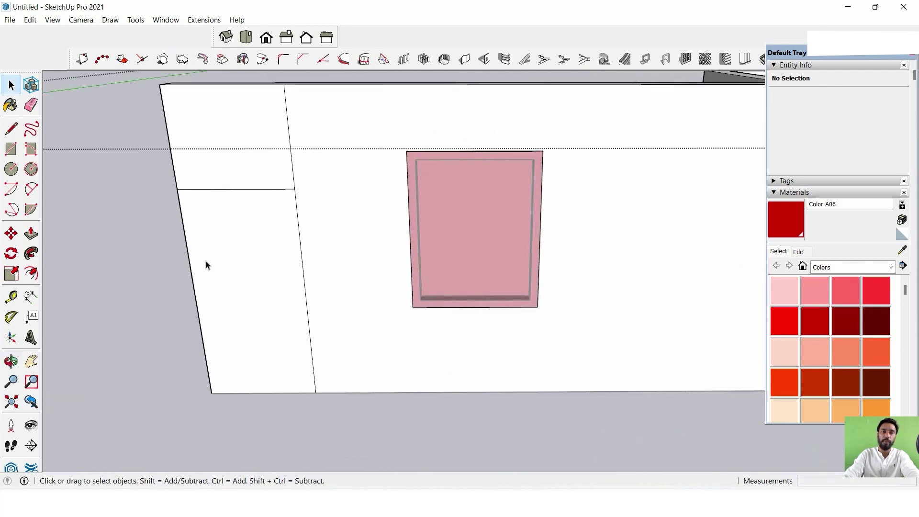
pyautogui.scroll(2, 283, 289)
pyautogui.scroll(3, 375, 253)
pyautogui.scroll(-3, 340, 234)
# Push/Pull the lower-left wall face through the wall to open a doorway.
pyautogui.moveTo(341, 234)
pyautogui.mouseDown(button='middle')
pyautogui.moveTo(479, 328)
pyautogui.moveTo(608, 325)
pyautogui.moveTo(352, 224)
pyautogui.mouseUp(button='middle')
pyautogui.click(332, 250)
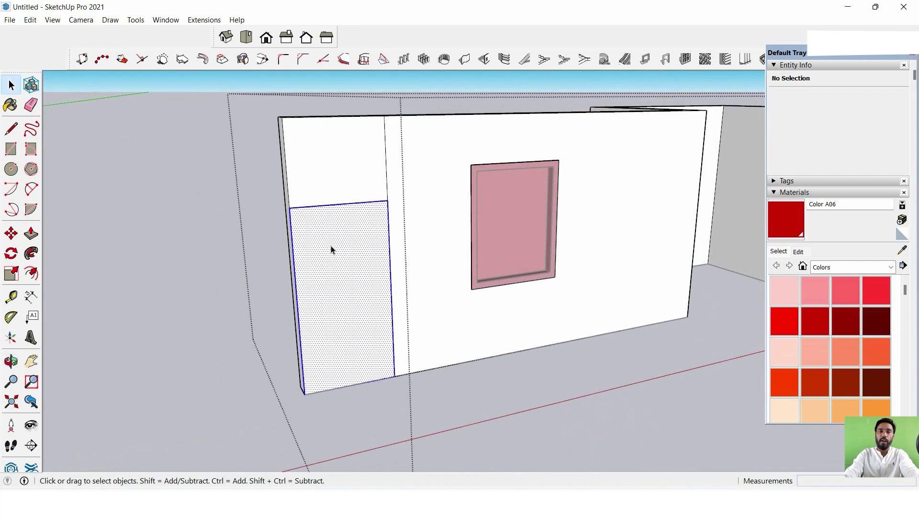
pyautogui.moveTo(314, 261); pyautogui.dragTo(277, 236, button='middle')
pyautogui.press('p')
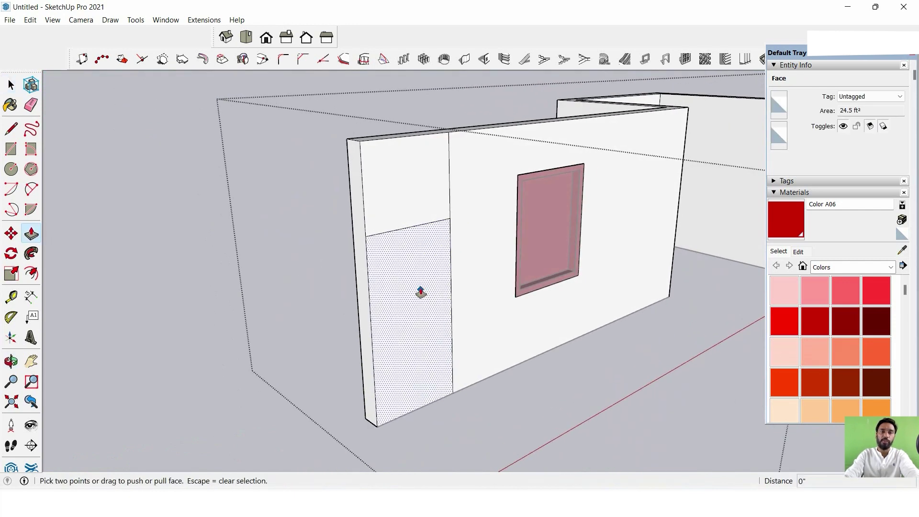
pyautogui.click(415, 292)
pyautogui.moveTo(347, 286)
pyautogui.mouseDown(button='middle')
pyautogui.moveTo(409, 285)
pyautogui.moveTo(263, 273)
pyautogui.moveTo(180, 251)
pyautogui.mouseUp(button='middle')
pyautogui.click(416, 281)
# Delete the stray edge left along the wall base.
pyautogui.click(11, 129)
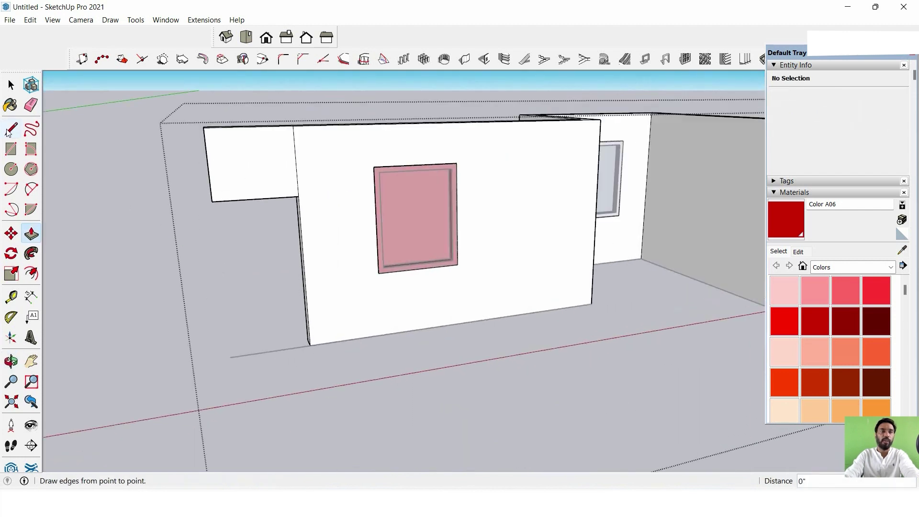
pyautogui.click(11, 85)
pyautogui.scroll(2, 310, 345)
pyautogui.scroll(1, 311, 345)
pyautogui.moveTo(253, 329); pyautogui.dragTo(203, 412)
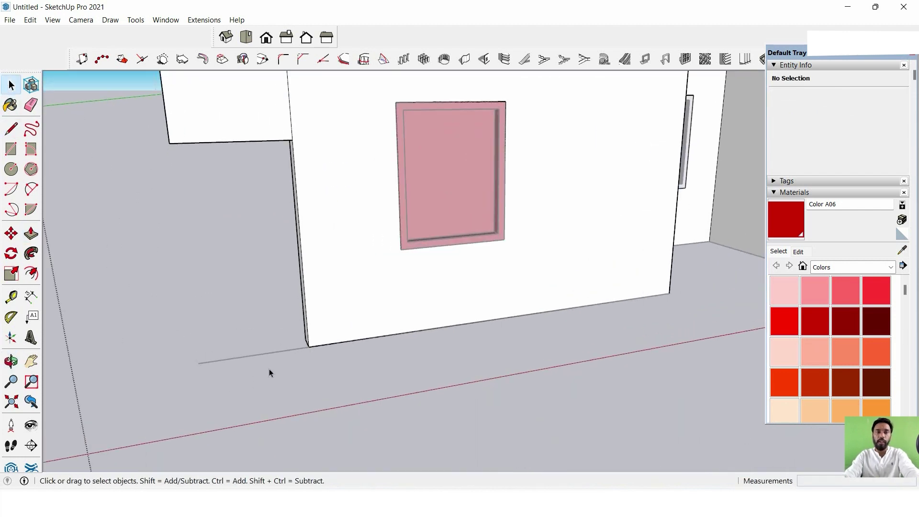
pyautogui.click(299, 378)
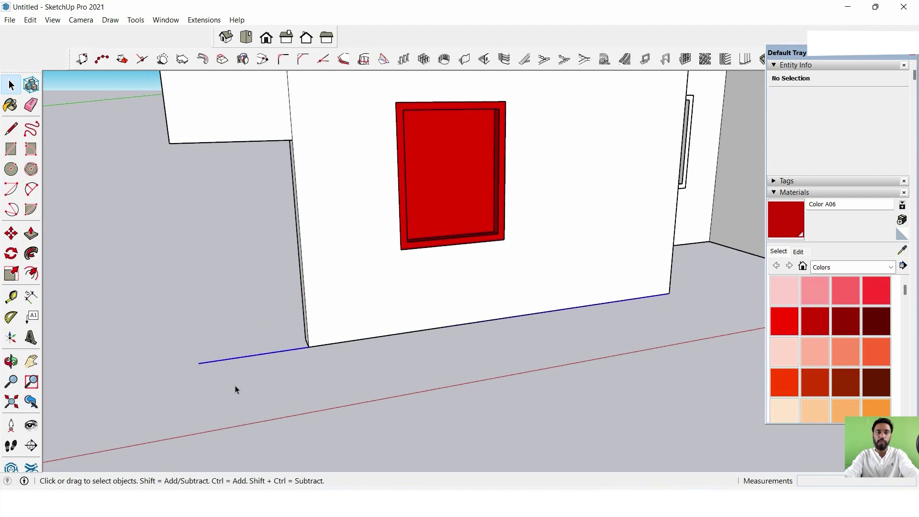
pyautogui.press('Delete')
# Draw a 7' by 3' 6" rectangle across the doorway.
pyautogui.moveTo(279, 319)
pyautogui.mouseDown(button='middle')
pyautogui.moveTo(296, 273)
pyautogui.moveTo(74, 148)
pyautogui.mouseUp(button='middle')
pyautogui.click(11, 149)
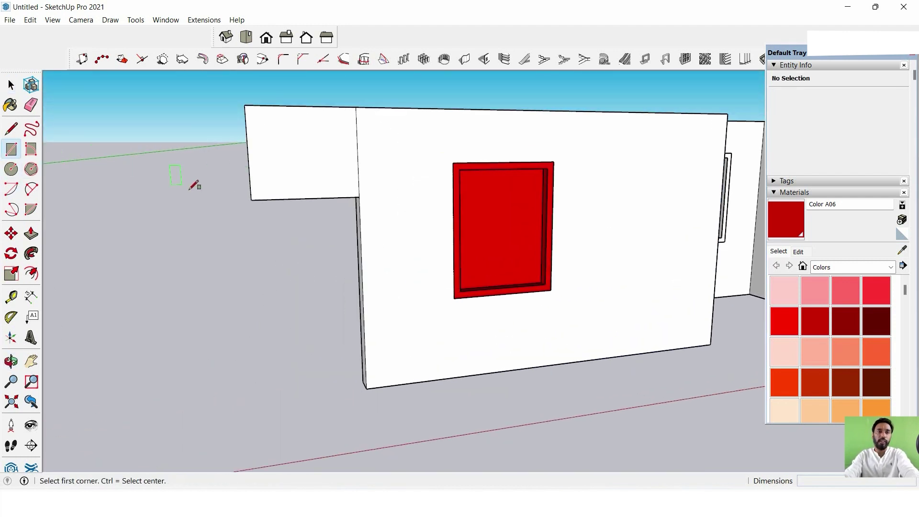
pyautogui.click(248, 198)
pyautogui.click(367, 388)
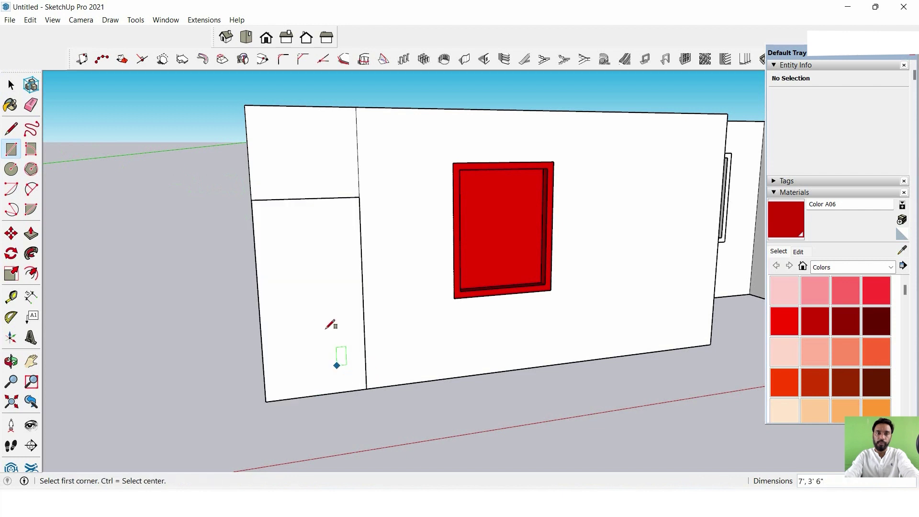
pyautogui.moveTo(330, 326); pyautogui.dragTo(407, 330, button='middle')
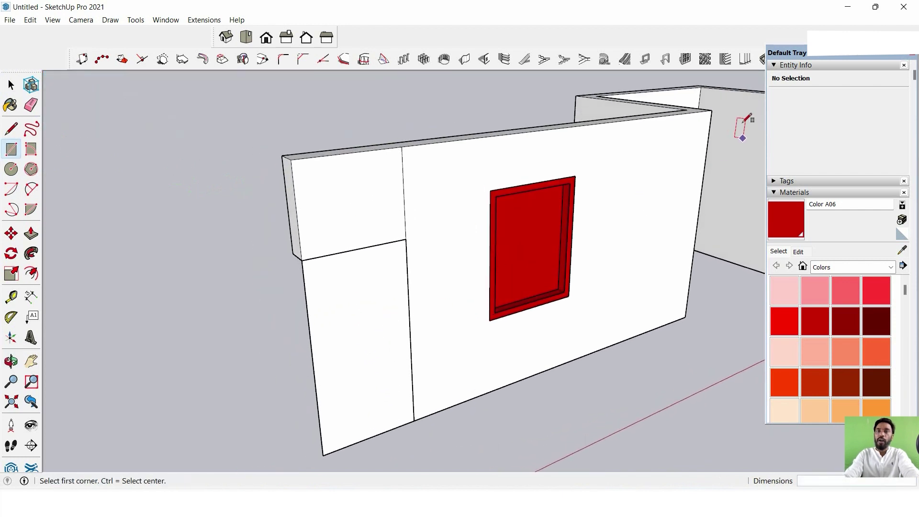
# Create a 1001bit door frame 9" deep and 3" wide in the doorway.
pyautogui.click(665, 61)
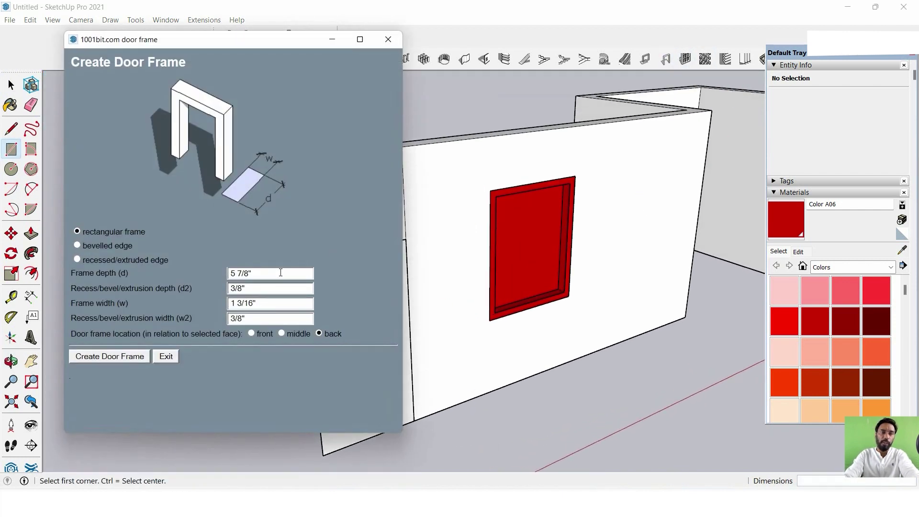
pyautogui.write('9"')
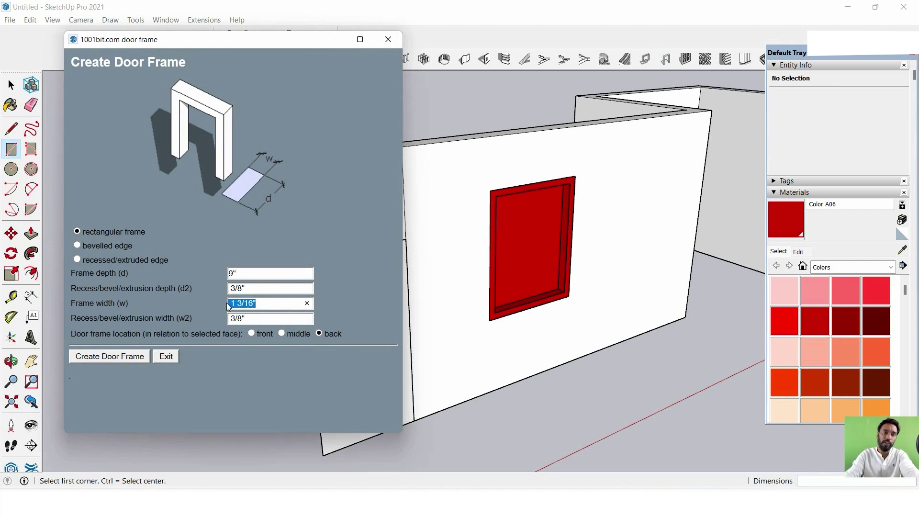
pyautogui.write('3')
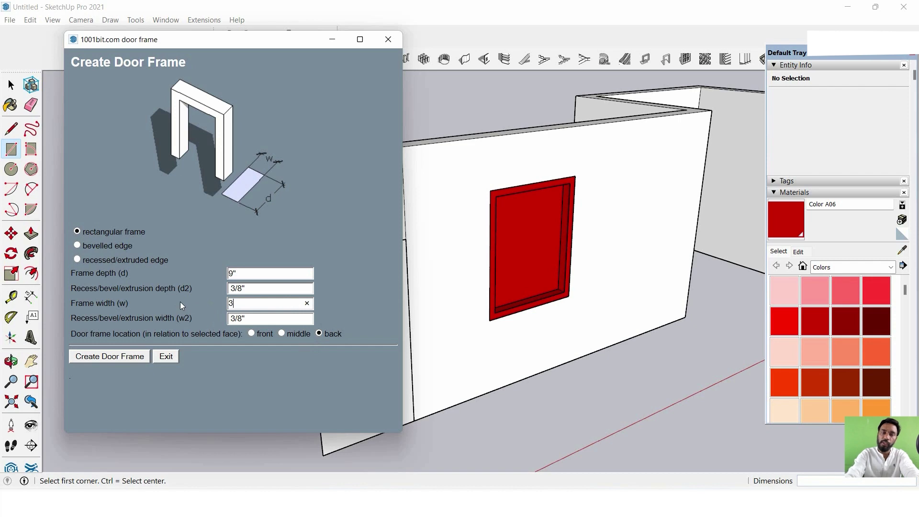
pyautogui.write('"')
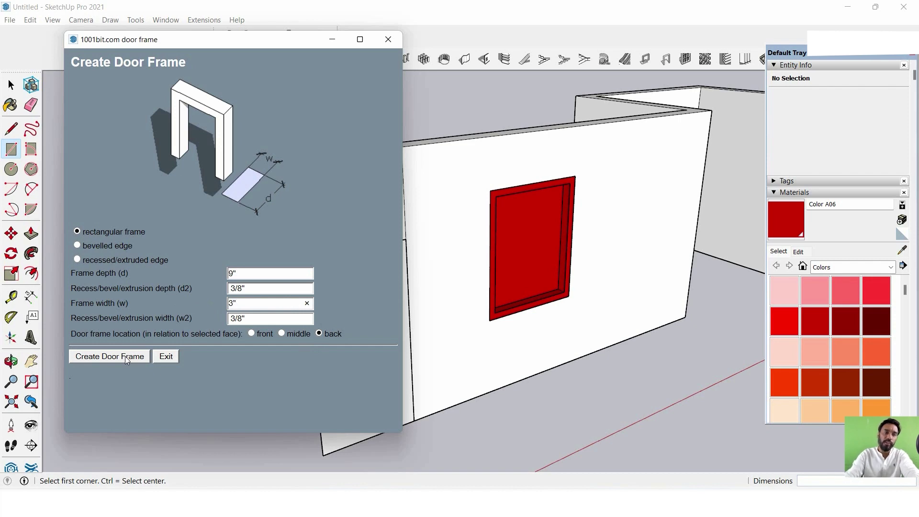
pyautogui.click(125, 357)
pyautogui.click(367, 355)
pyautogui.moveTo(370, 323)
pyautogui.mouseDown(button='middle')
pyautogui.moveTo(402, 269)
pyautogui.moveTo(589, 242)
pyautogui.moveTo(353, 248)
pyautogui.moveTo(294, 270)
pyautogui.moveTo(272, 247)
pyautogui.mouseUp(button='middle')
pyautogui.scroll(3, 330, 294)
# Paint the door frame dark red with Color A07.
pyautogui.click(850, 309)
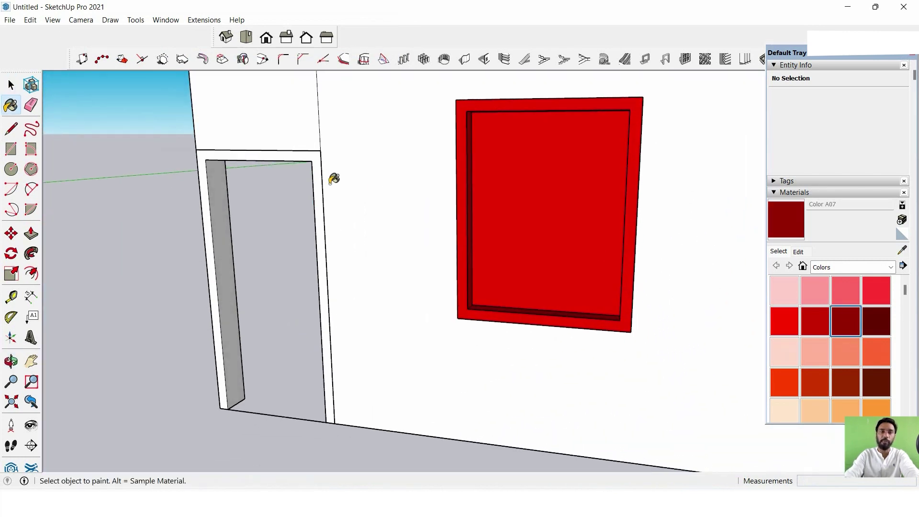
pyautogui.click(320, 156)
pyautogui.scroll(-3, 335, 168)
pyautogui.moveTo(349, 180)
pyautogui.mouseDown(button='middle')
pyautogui.moveTo(524, 329)
pyautogui.moveTo(513, 257)
pyautogui.moveTo(447, 333)
pyautogui.moveTo(589, 318)
pyautogui.moveTo(489, 324)
pyautogui.mouseUp(button='middle')
pyautogui.scroll(-3, 446, 333)
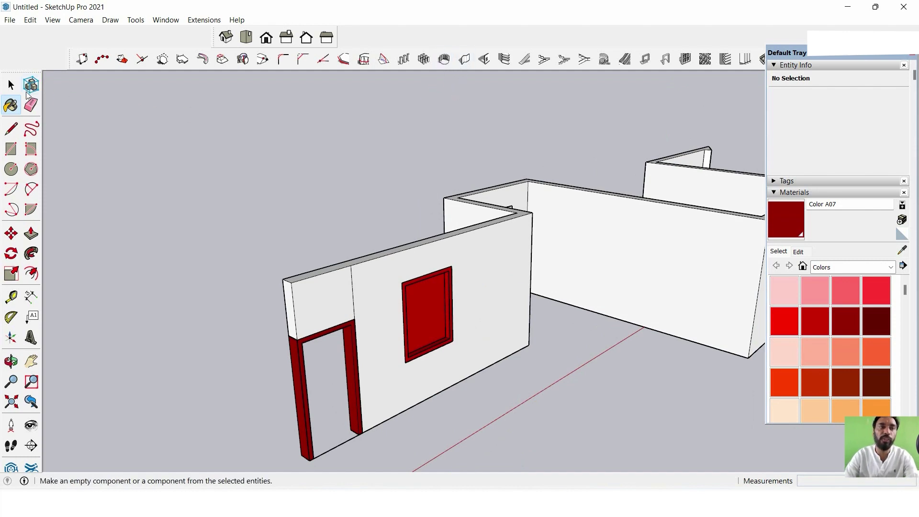
pyautogui.click(11, 85)
pyautogui.click(633, 275)
pyautogui.scroll(-2, 634, 275)
pyautogui.scroll(3, 468, 329)
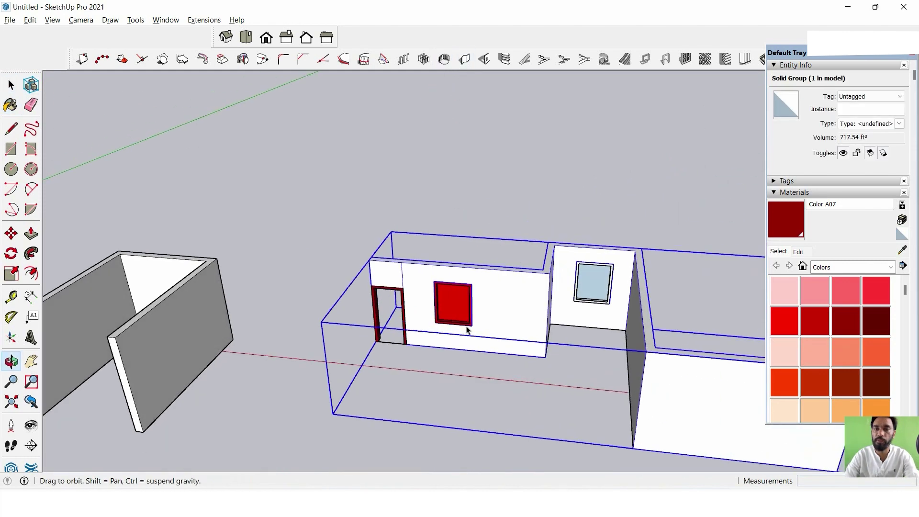
pyautogui.scroll(2, 523, 301)
pyautogui.scroll(2, 550, 339)
pyautogui.doubleClick(538, 341)
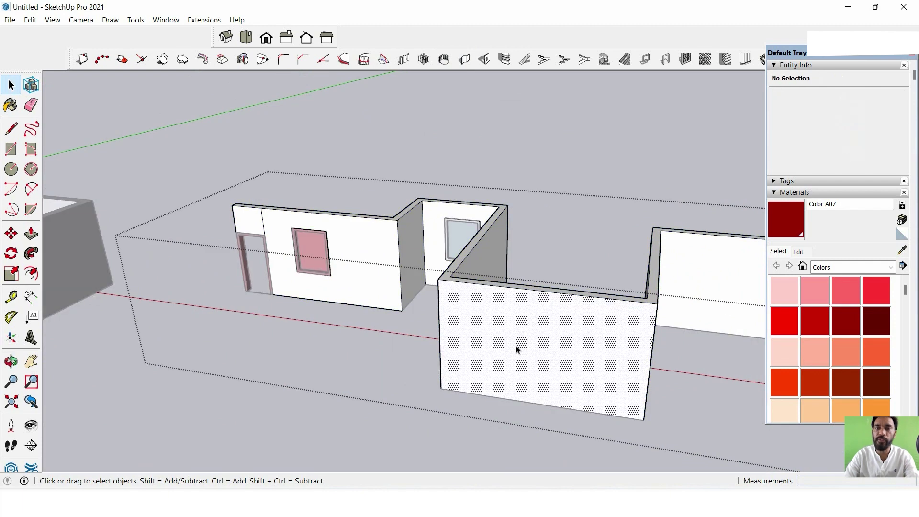
pyautogui.click(537, 341)
pyautogui.moveTo(537, 341); pyautogui.dragTo(575, 333, button='middle')
pyautogui.moveTo(534, 360); pyautogui.dragTo(593, 310)
pyautogui.press('space')
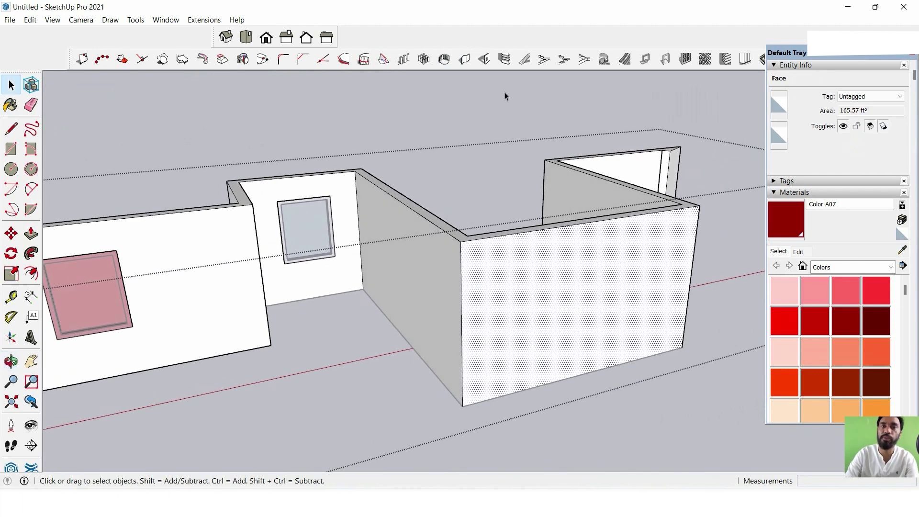
pyautogui.click(506, 59)
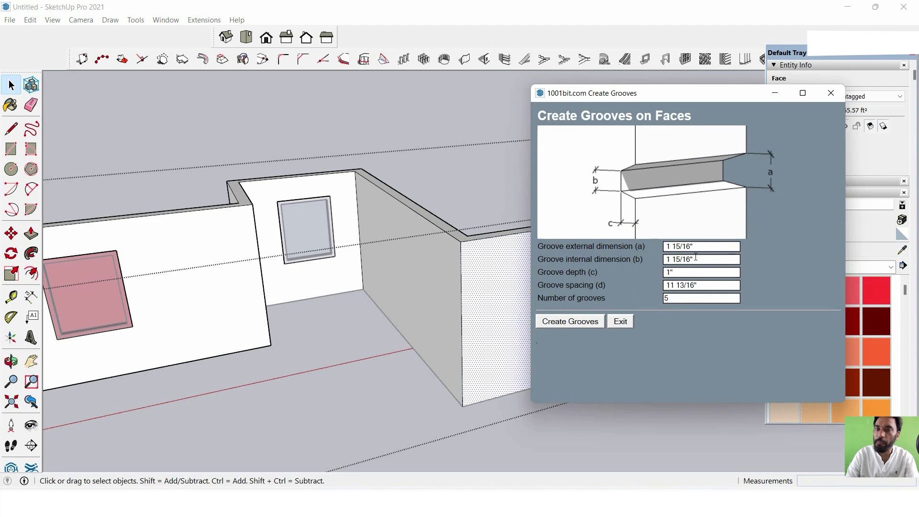
pyautogui.click(579, 326)
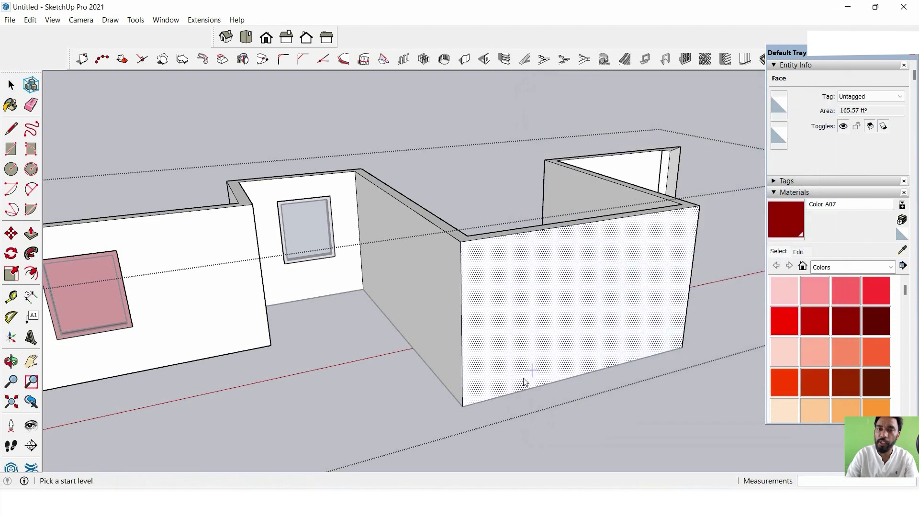
pyautogui.click(463, 406)
pyautogui.click(436, 276)
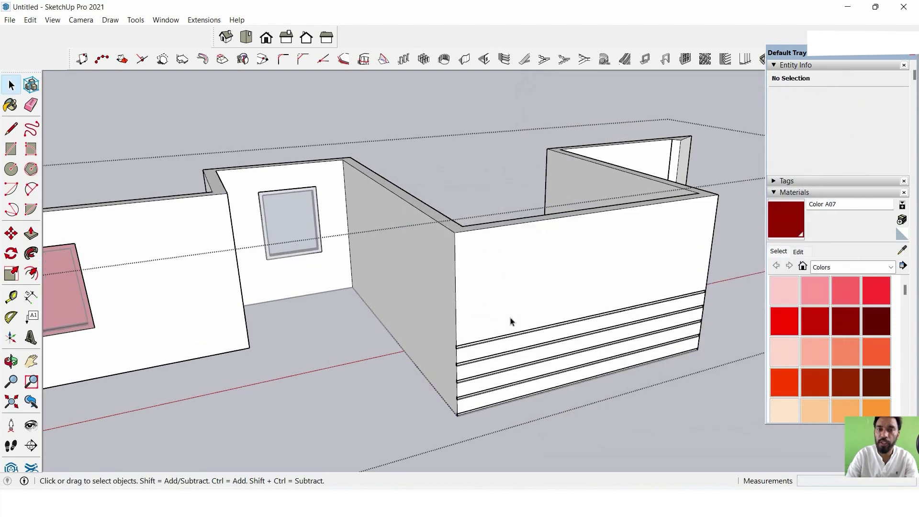
pyautogui.moveTo(509, 319)
pyautogui.mouseDown(button='middle')
pyautogui.moveTo(537, 298)
pyautogui.moveTo(632, 291)
pyautogui.moveTo(626, 248)
pyautogui.moveTo(459, 230)
pyautogui.moveTo(548, 256)
pyautogui.moveTo(603, 238)
pyautogui.moveTo(599, 208)
pyautogui.mouseUp(button='middle')
pyautogui.scroll(3, 583, 168)
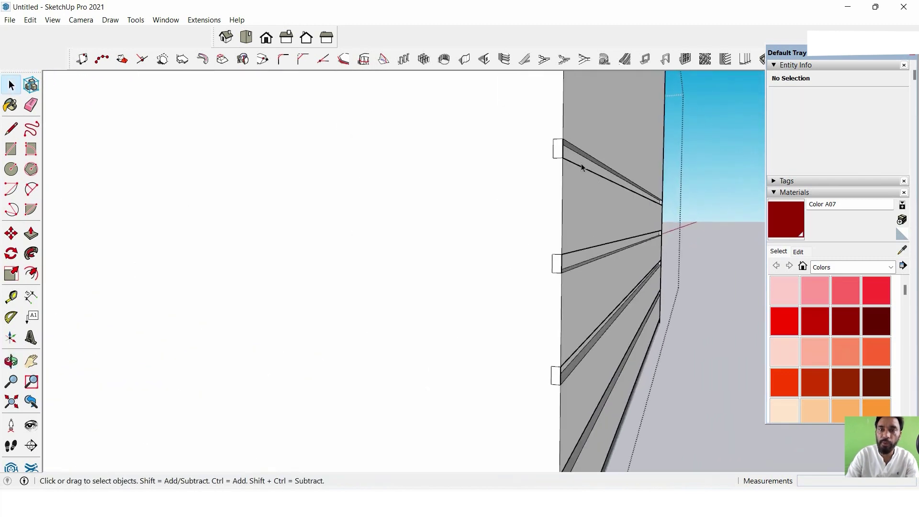
pyautogui.scroll(-3, 584, 259)
pyautogui.moveTo(583, 264)
pyautogui.mouseDown(button='middle')
pyautogui.moveTo(514, 329)
pyautogui.moveTo(514, 319)
pyautogui.mouseUp(button='middle')
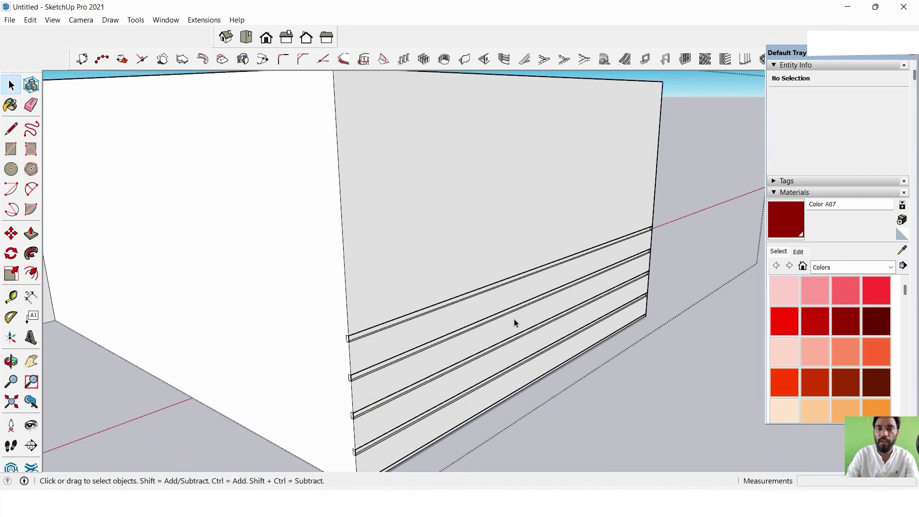
pyautogui.click(485, 295)
pyautogui.scroll(-3, 616, 410)
# Undo the previous grooves and reselect the right wall's outer face.
pyautogui.hotkey('ctrl', 'z')
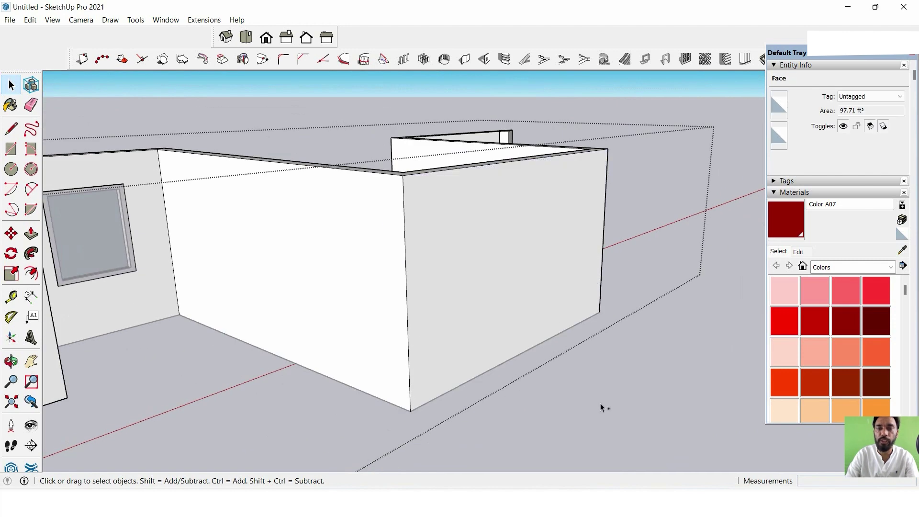
pyautogui.click(600, 403)
pyautogui.click(489, 297)
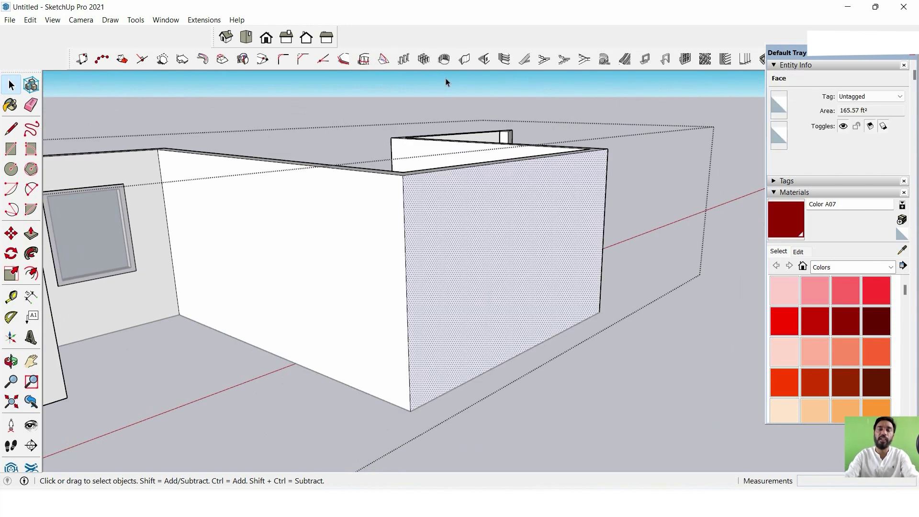
# Cut ten softened horizontal grooves starting from the face's bottom corner.
pyautogui.click(505, 60)
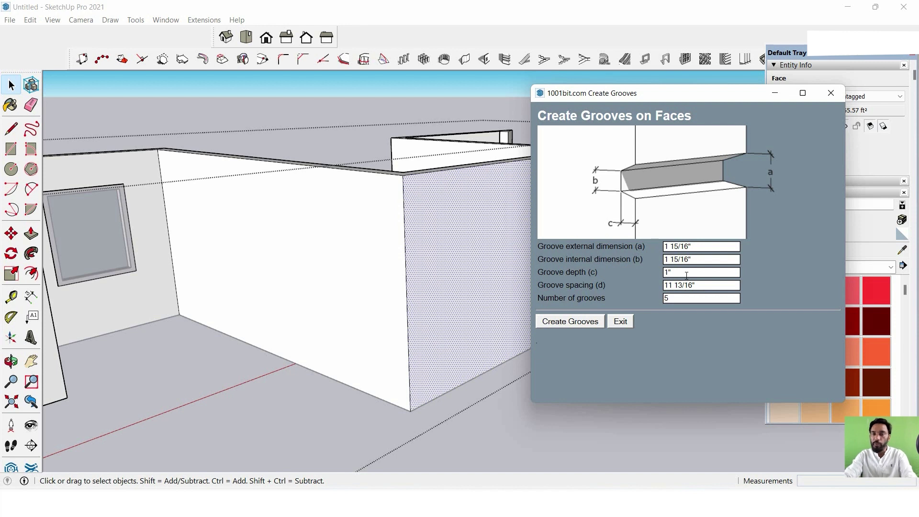
pyautogui.doubleClick(682, 297)
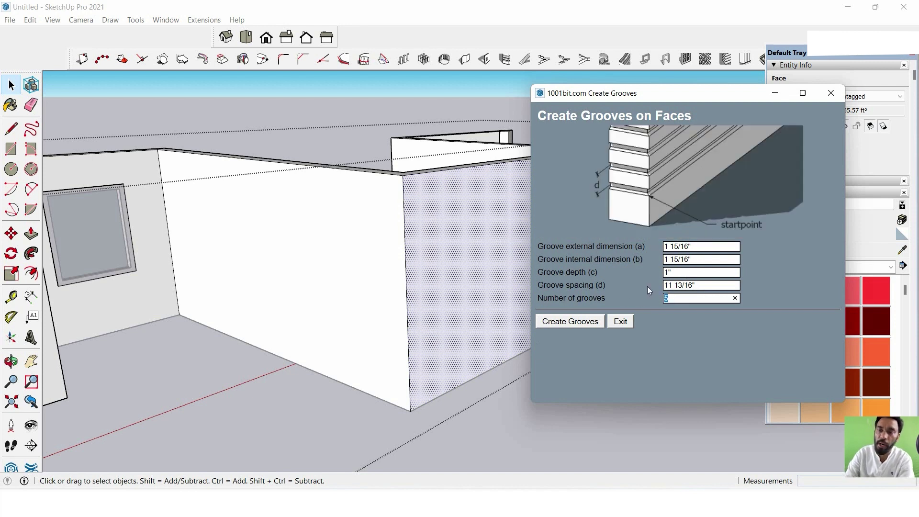
pyautogui.write('10')
pyautogui.click(545, 323)
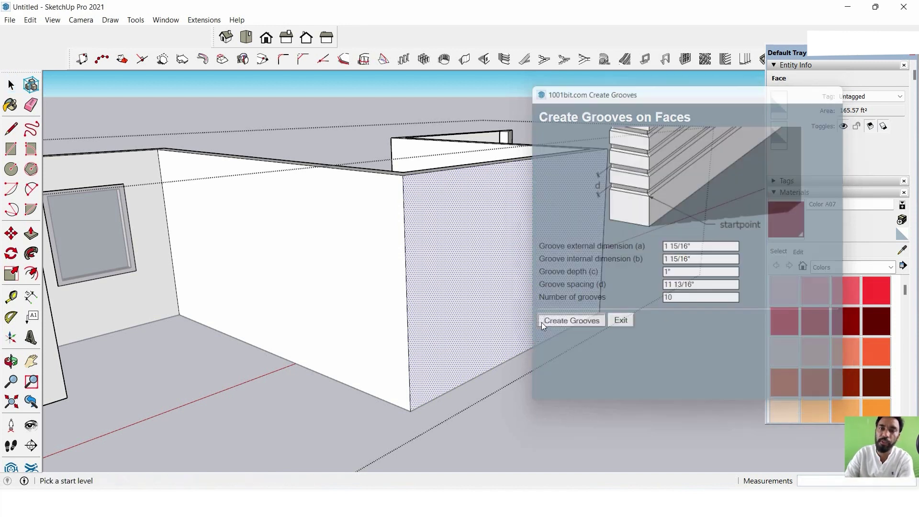
pyautogui.click(410, 412)
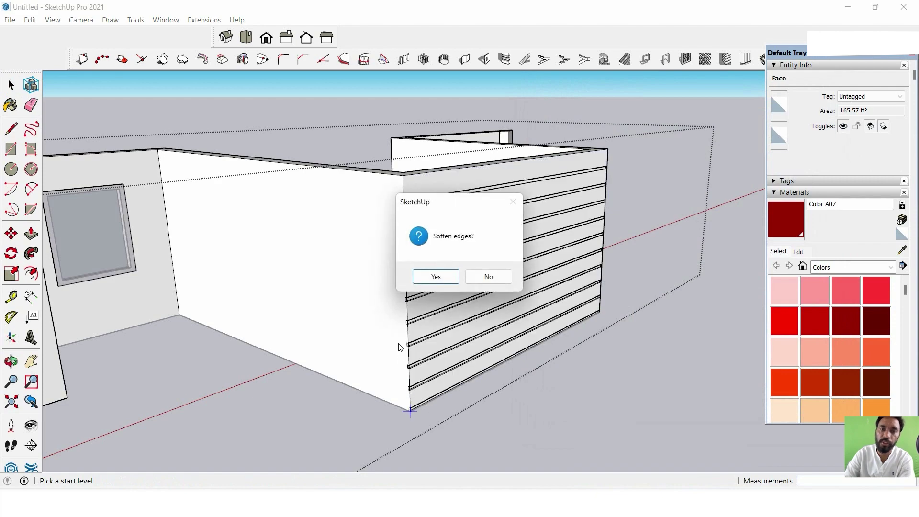
pyautogui.click(437, 275)
pyautogui.moveTo(517, 143)
pyautogui.mouseDown(button='middle')
pyautogui.moveTo(415, 240)
pyautogui.moveTo(260, 306)
pyautogui.moveTo(254, 335)
pyautogui.moveTo(685, 254)
pyautogui.moveTo(688, 267)
pyautogui.moveTo(745, 271)
pyautogui.moveTo(532, 252)
pyautogui.moveTo(583, 215)
pyautogui.moveTo(532, 106)
pyautogui.mouseUp(button='middle')
pyautogui.scroll(-3, 529, 105)
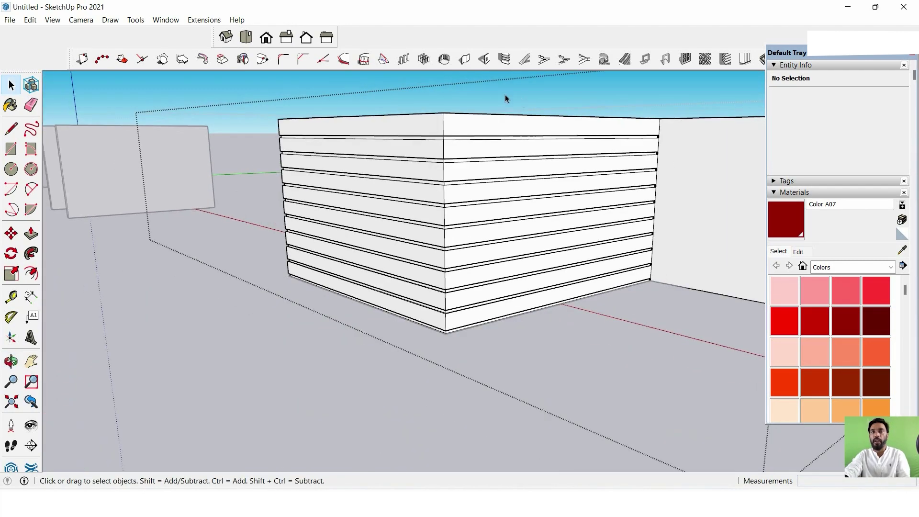
pyautogui.scroll(-3, 505, 94)
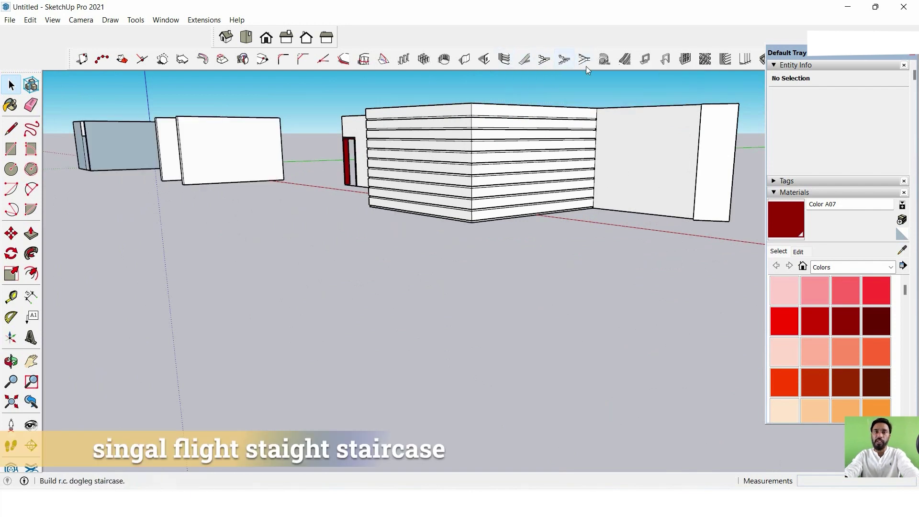
# Draw a 12' line along the green axis on the ground beside the building.
pyautogui.scroll(-2, 499, 158)
pyautogui.moveTo(498, 178)
pyautogui.mouseDown(button='middle')
pyautogui.moveTo(560, 263)
pyautogui.moveTo(403, 222)
pyautogui.mouseUp(button='middle')
pyautogui.scroll(-2, 402, 230)
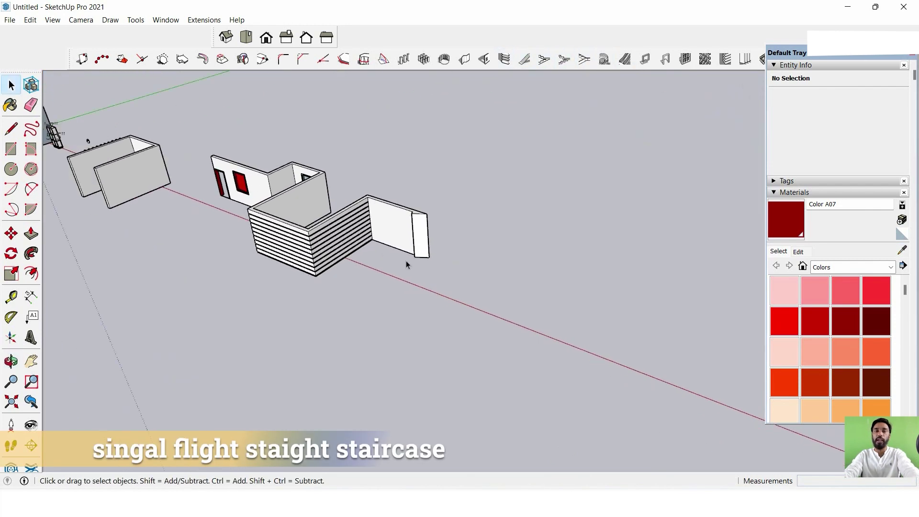
pyautogui.moveTo(406, 261)
pyautogui.mouseDown(button='middle')
pyautogui.moveTo(386, 293)
pyautogui.moveTo(364, 277)
pyautogui.mouseUp(button='middle')
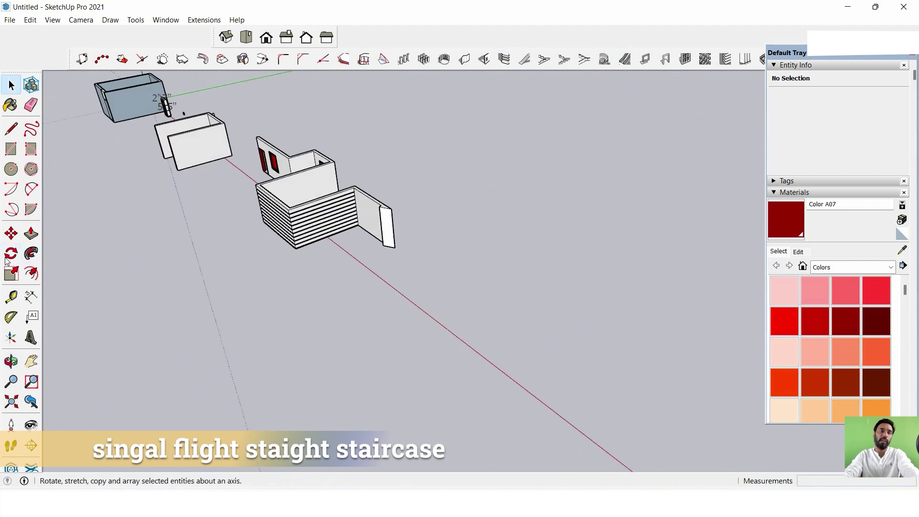
pyautogui.click(11, 128)
pyautogui.click(406, 368)
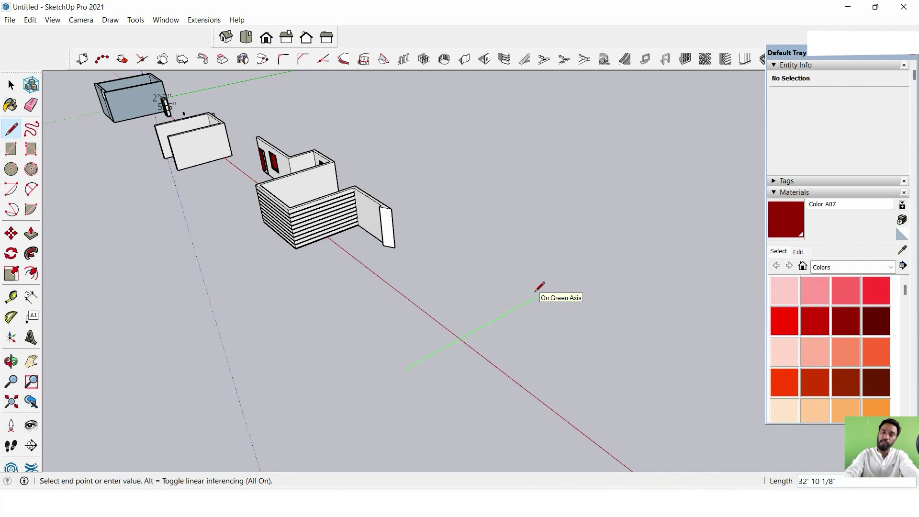
pyautogui.press('Return')
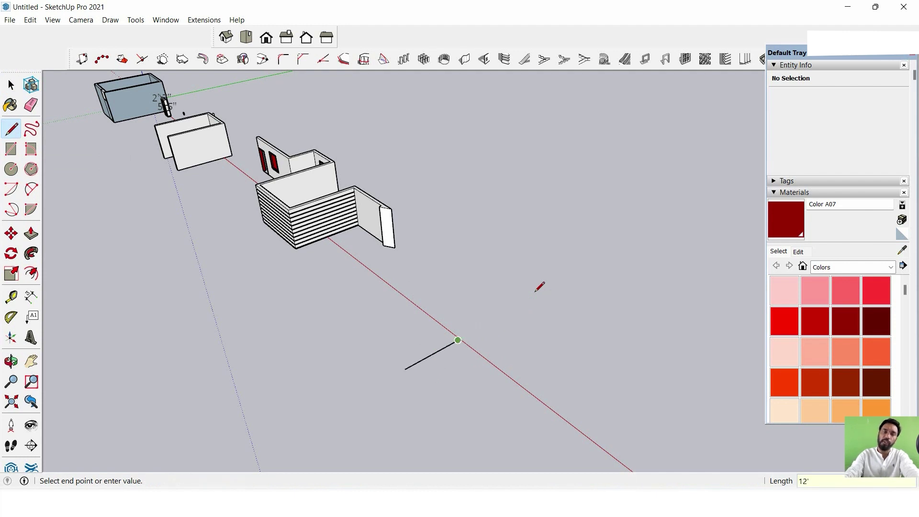
pyautogui.press('Escape')
pyautogui.click(11, 85)
pyautogui.moveTo(306, 273)
pyautogui.mouseDown(button='middle')
pyautogui.moveTo(437, 349)
pyautogui.moveTo(422, 341)
pyautogui.moveTo(326, 127)
pyautogui.mouseUp(button='middle')
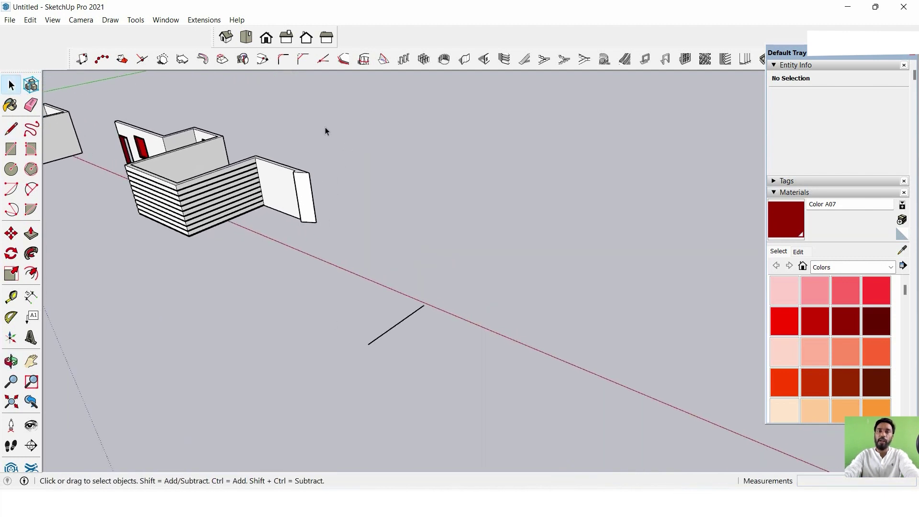
pyautogui.click(525, 60)
pyautogui.click(744, 18)
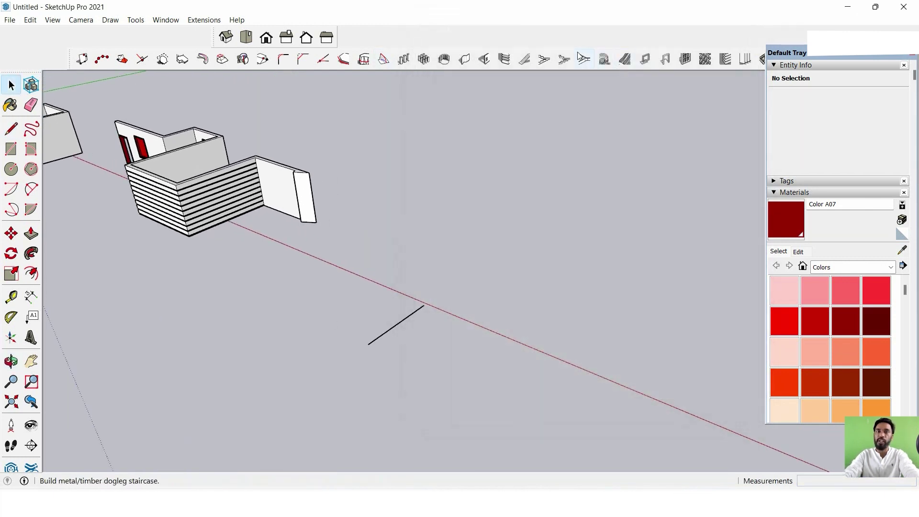
pyautogui.click(525, 60)
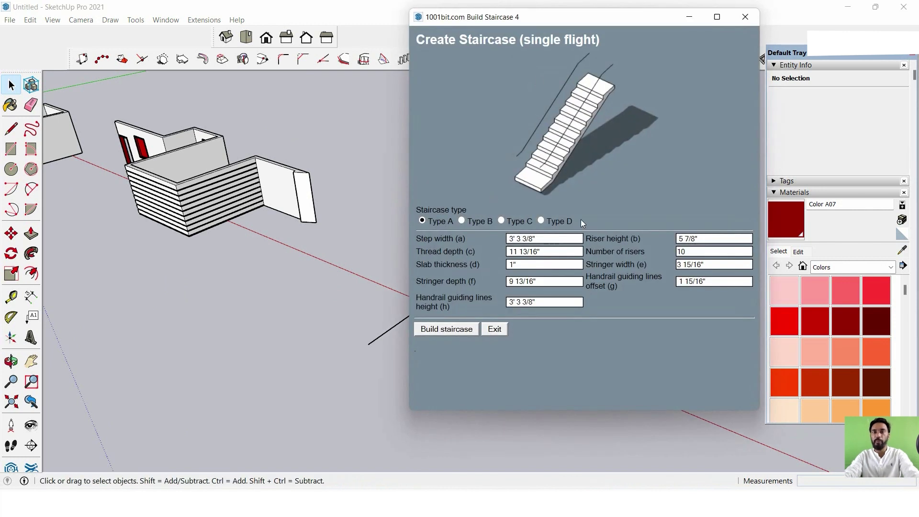
pyautogui.click(461, 221)
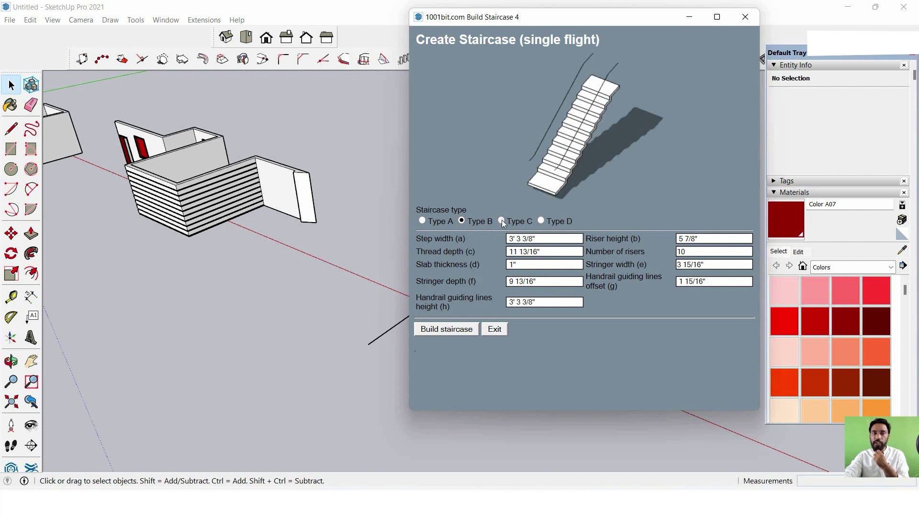
pyautogui.click(501, 220)
pyautogui.click(541, 221)
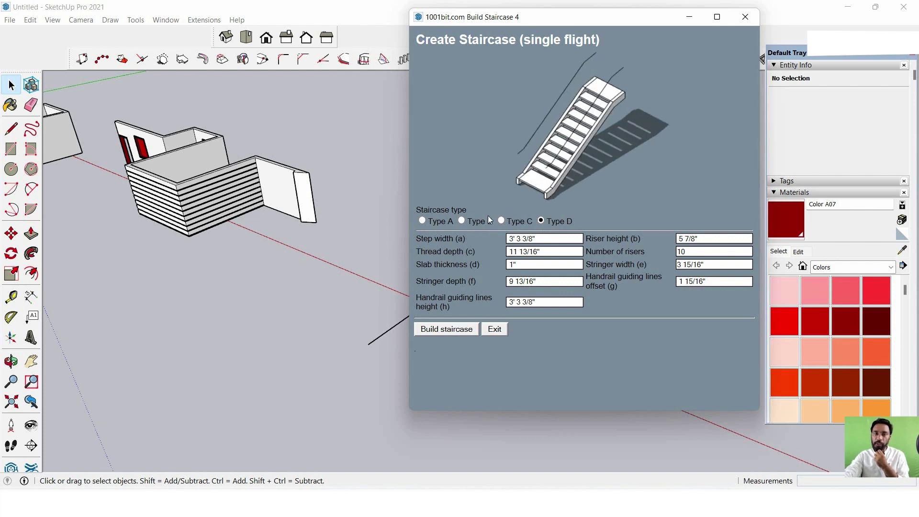
pyautogui.click(422, 220)
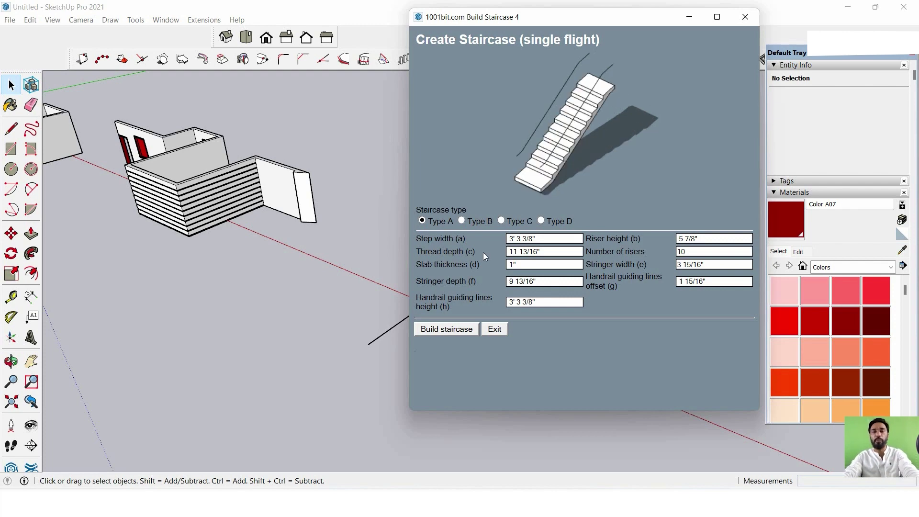
pyautogui.click(468, 329)
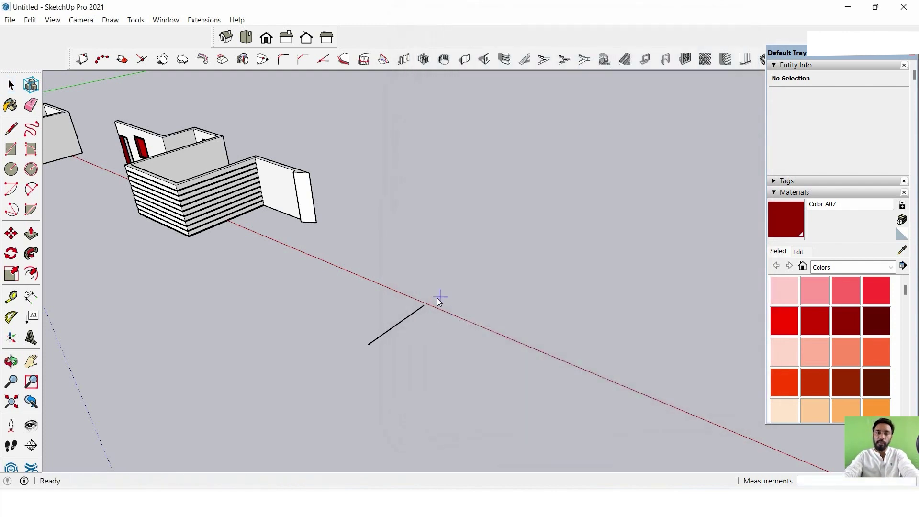
pyautogui.click(366, 346)
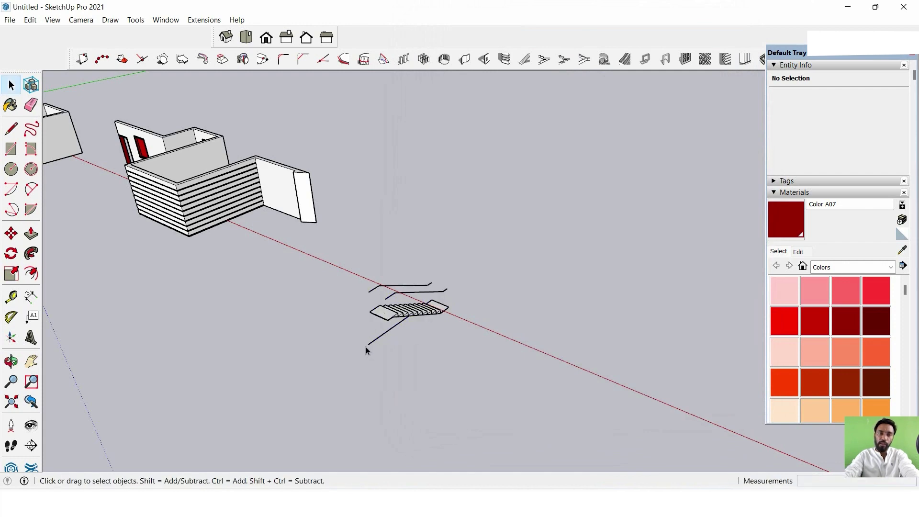
pyautogui.scroll(2, 399, 323)
pyautogui.moveTo(398, 323)
pyautogui.mouseDown(button='middle')
pyautogui.moveTo(256, 232)
pyautogui.moveTo(346, 290)
pyautogui.moveTo(263, 273)
pyautogui.moveTo(583, 310)
pyautogui.moveTo(493, 331)
pyautogui.mouseUp(button='middle')
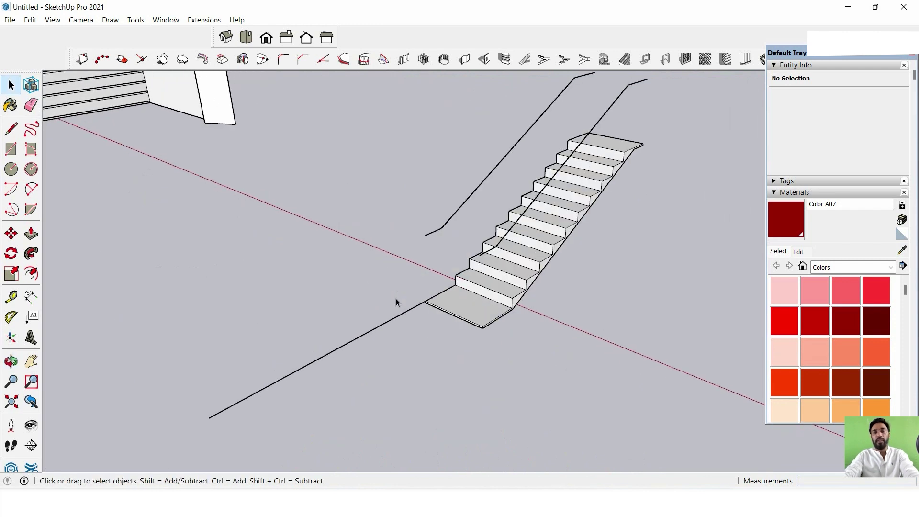
pyautogui.hotkey('ctrl', 'z')
pyautogui.hotkey('ctrl', 'z')
pyautogui.hotkey('ctrl', 'z')
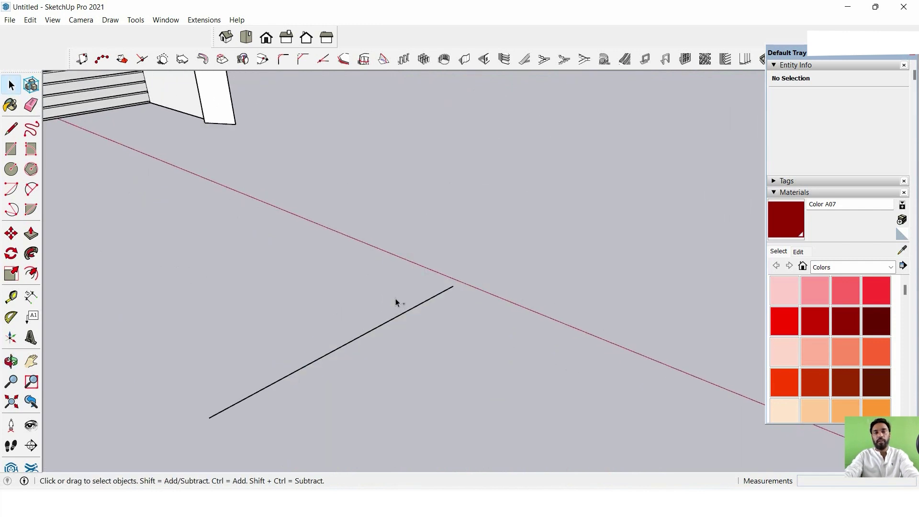
pyautogui.moveTo(395, 302)
pyautogui.mouseDown(button='middle')
pyautogui.moveTo(410, 335)
pyautogui.moveTo(410, 376)
pyautogui.moveTo(435, 329)
pyautogui.moveTo(393, 306)
pyautogui.moveTo(397, 297)
pyautogui.mouseUp(button='middle')
# Build a single-flight 1001bit staircase from the 12' line's lower to upper end.
pyautogui.click(525, 59)
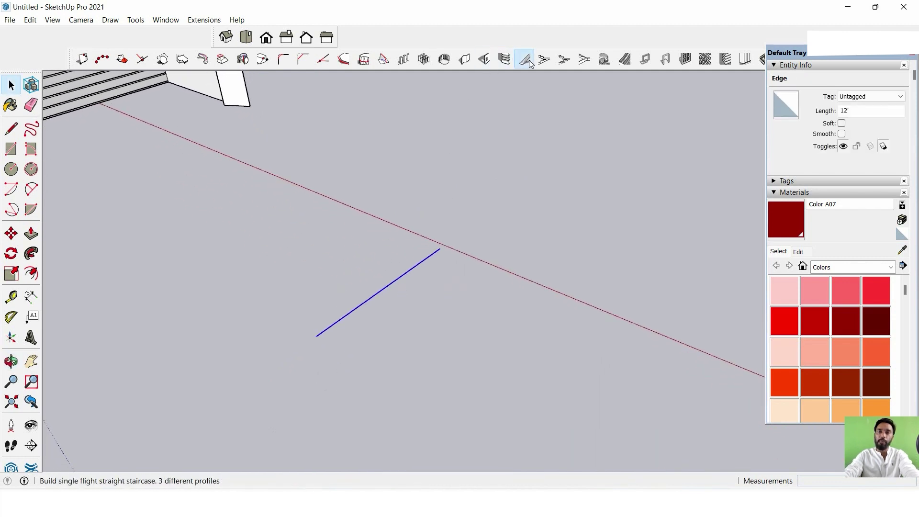
pyautogui.click(447, 330)
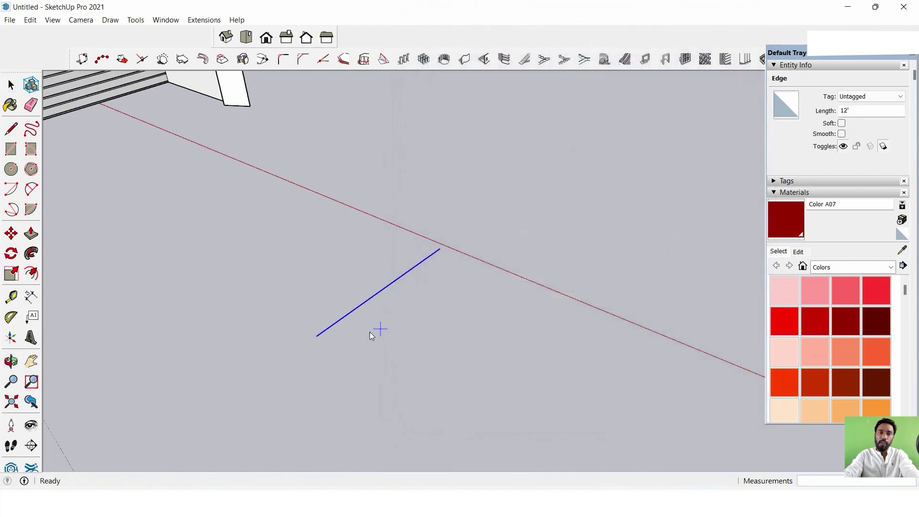
pyautogui.click(321, 335)
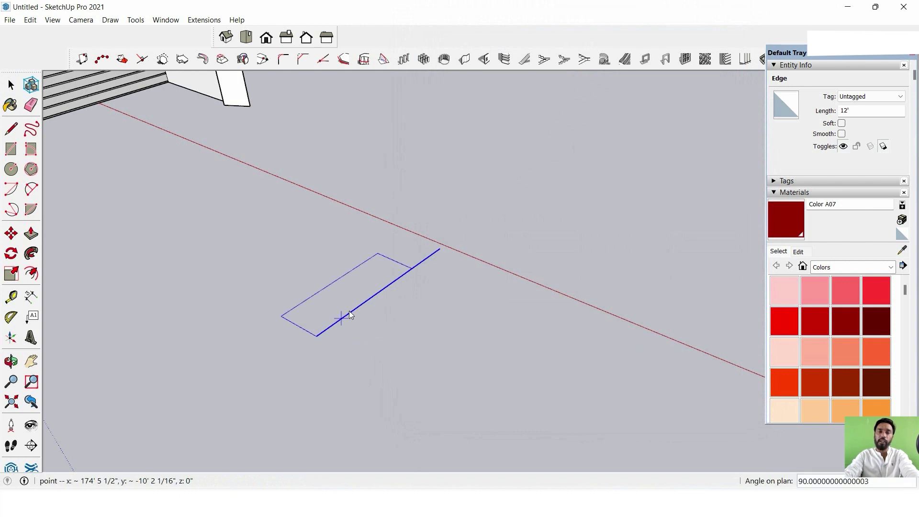
pyautogui.click(440, 248)
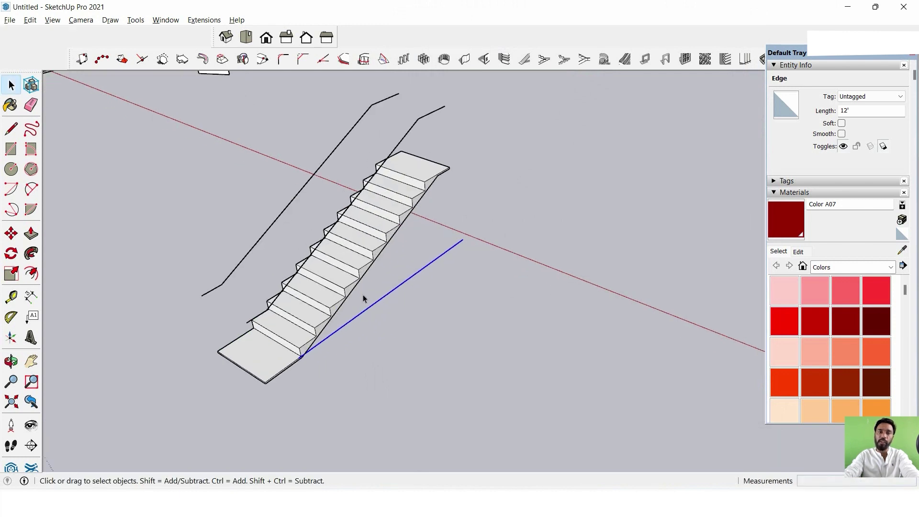
pyautogui.moveTo(363, 295); pyautogui.dragTo(321, 283, button='middle')
pyautogui.scroll(2, 297, 323)
pyautogui.scroll(2, 254, 409)
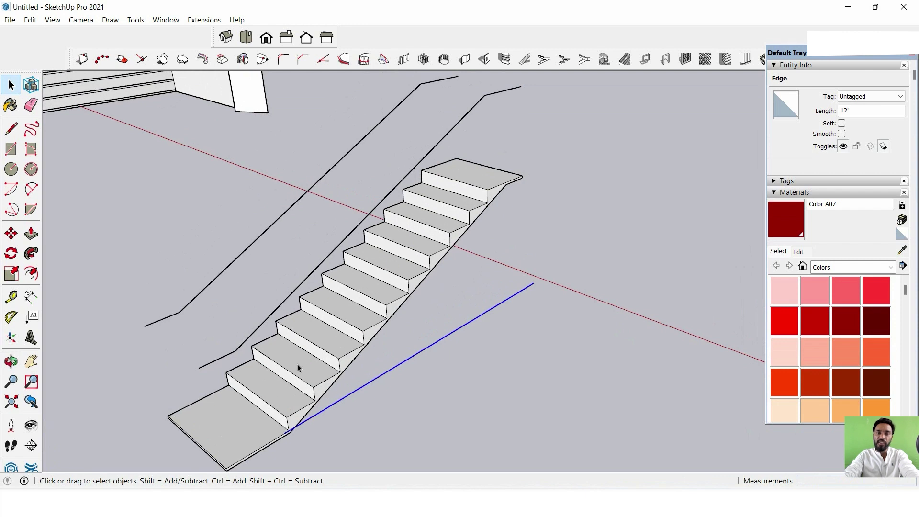
pyautogui.scroll(-3, 483, 164)
pyautogui.scroll(-3, 489, 154)
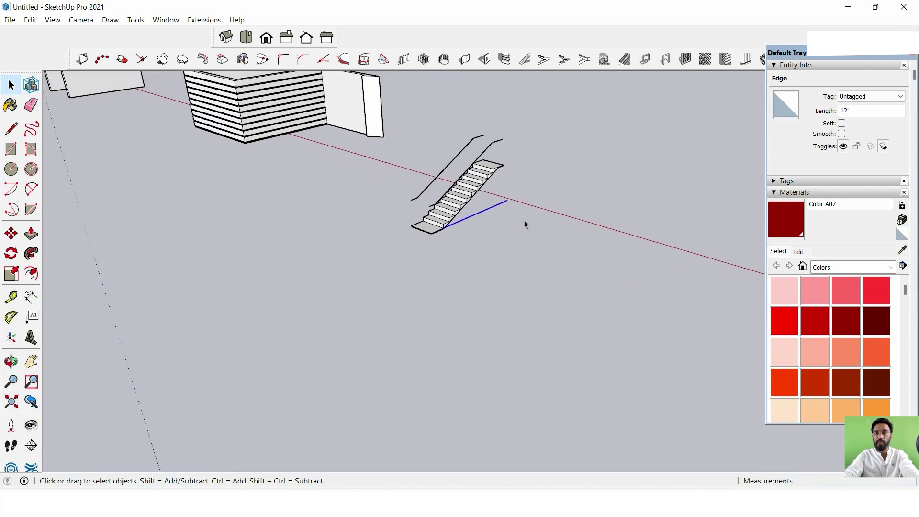
pyautogui.keyDown('shift'); pyautogui.moveTo(523, 222); pyautogui.dragTo(435, 239, button='middle'); pyautogui.keyUp('shift')
# Copy the staircase's 12' base line to a new spot beside it.
pyautogui.click(367, 225)
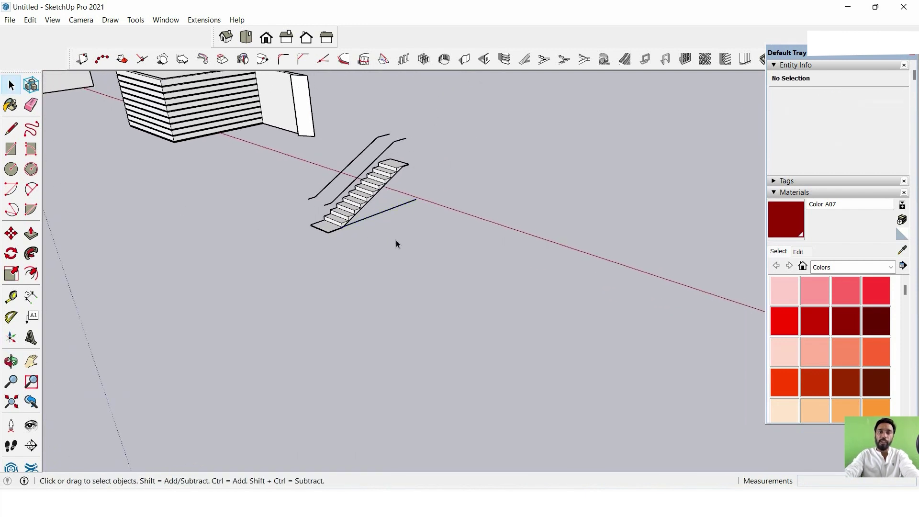
pyautogui.moveTo(399, 198); pyautogui.dragTo(382, 228)
pyautogui.click(414, 199)
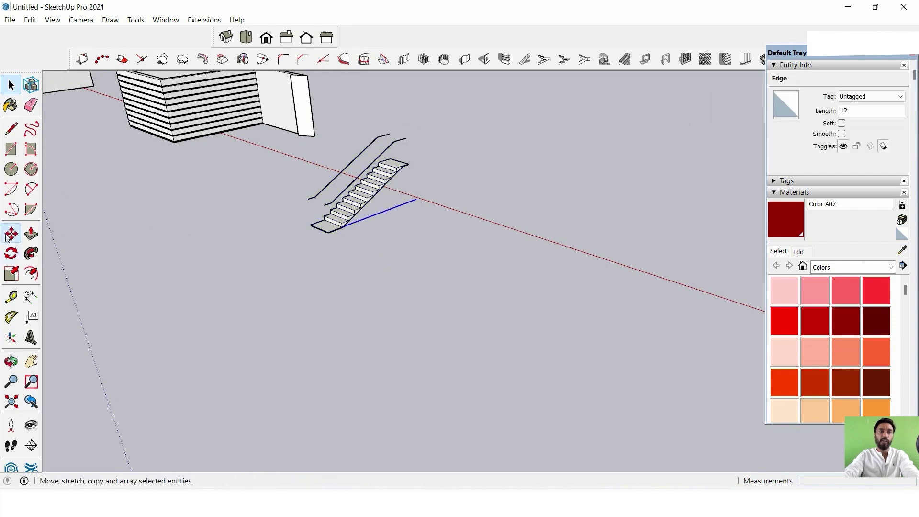
pyautogui.click(10, 233)
pyautogui.click(416, 199)
pyautogui.press('ctrl')
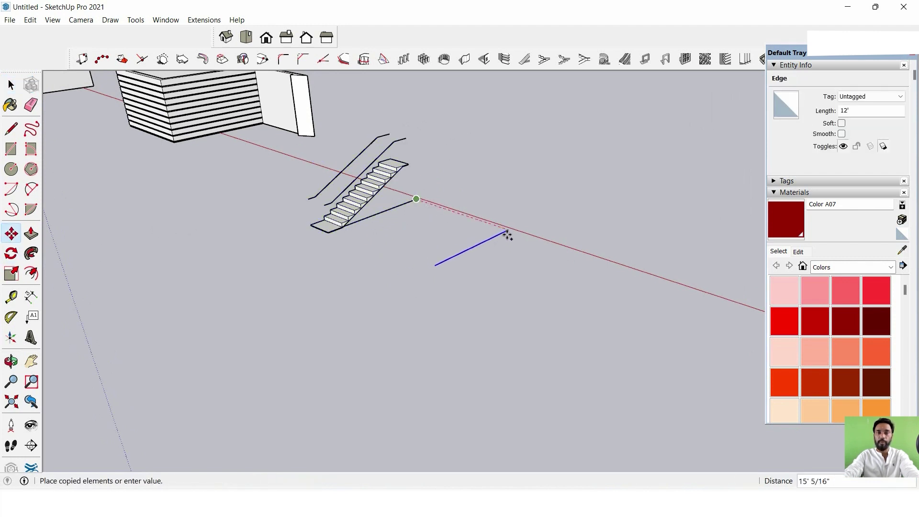
pyautogui.click(509, 230)
pyautogui.click(11, 85)
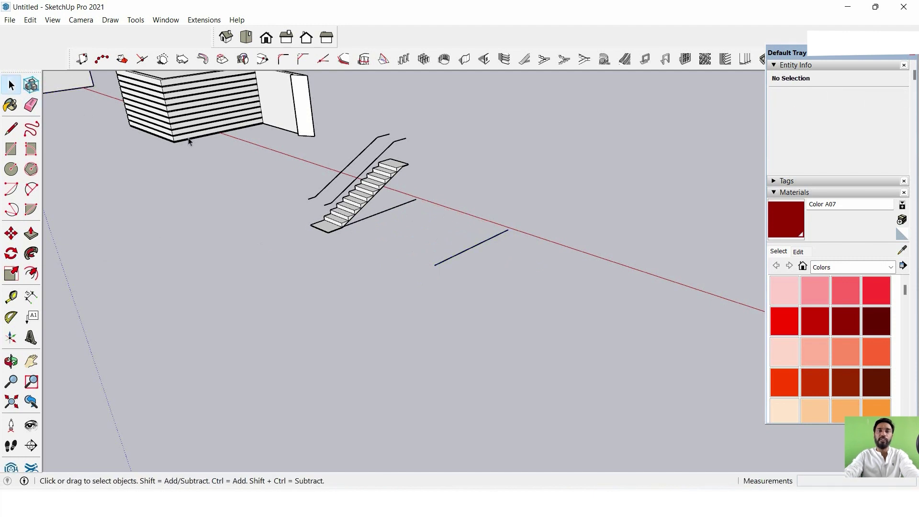
pyautogui.moveTo(487, 240); pyautogui.dragTo(436, 191, button='middle')
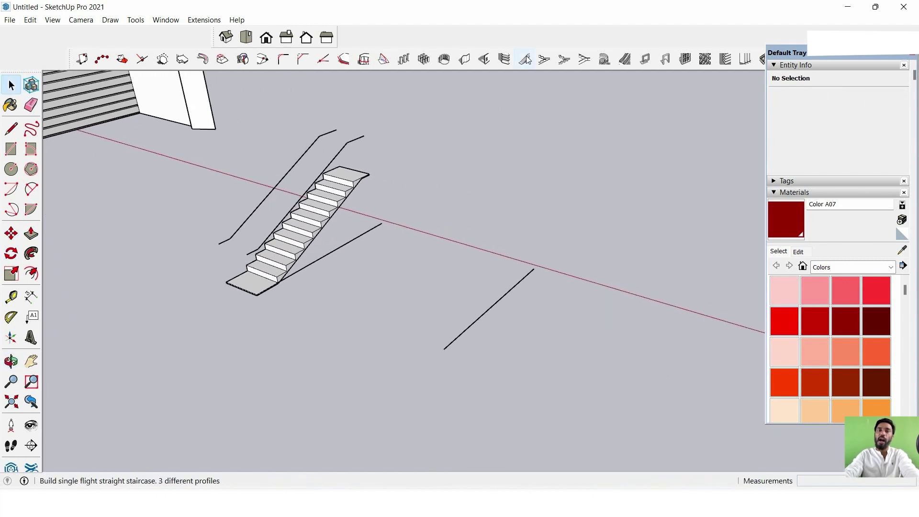
# Build an L-shaped dogleg staircase on the copied line.
pyautogui.click(545, 60)
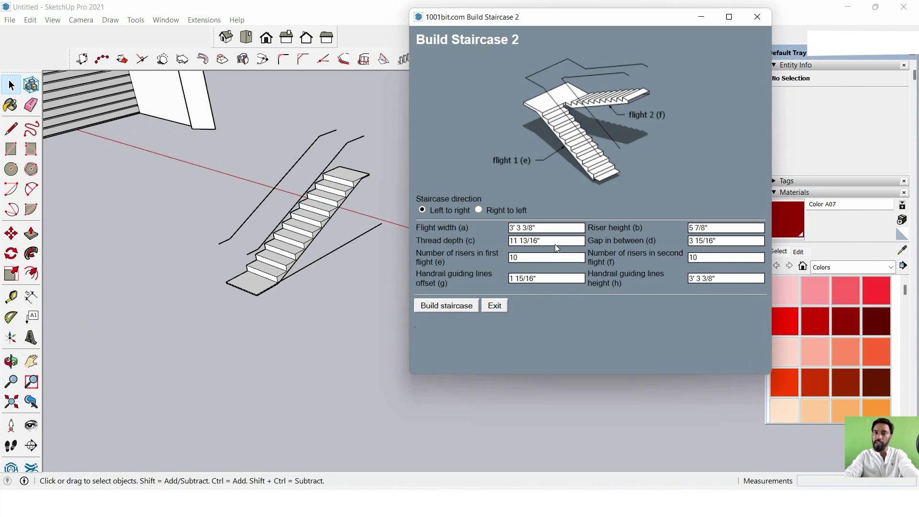
pyautogui.click(441, 309)
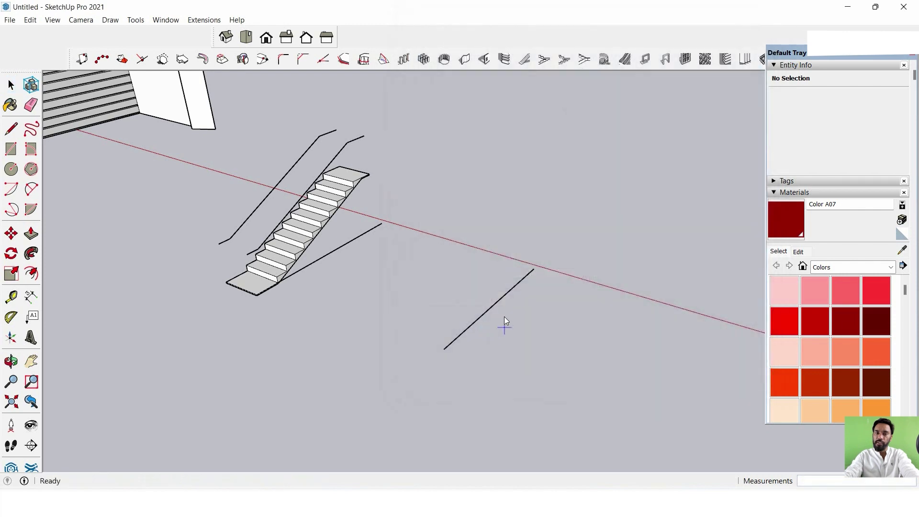
pyautogui.click(533, 270)
pyautogui.click(446, 347)
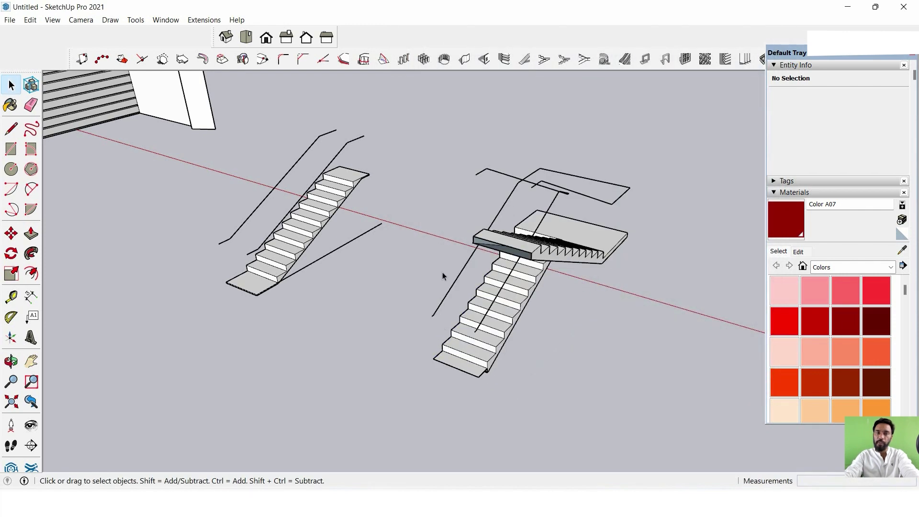
# Orbit around both staircases and select the 12' line beside them.
pyautogui.moveTo(443, 272); pyautogui.dragTo(538, 280, button='middle')
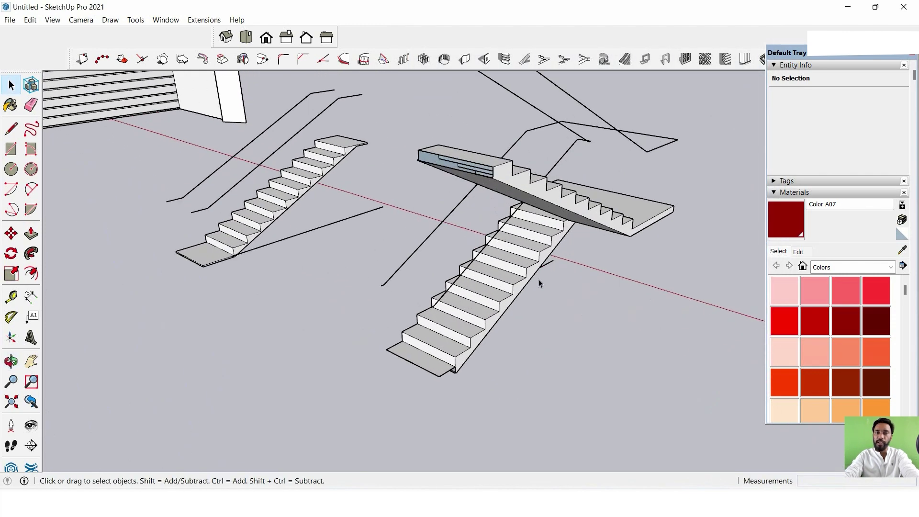
pyautogui.moveTo(453, 298); pyautogui.dragTo(538, 310, button='middle')
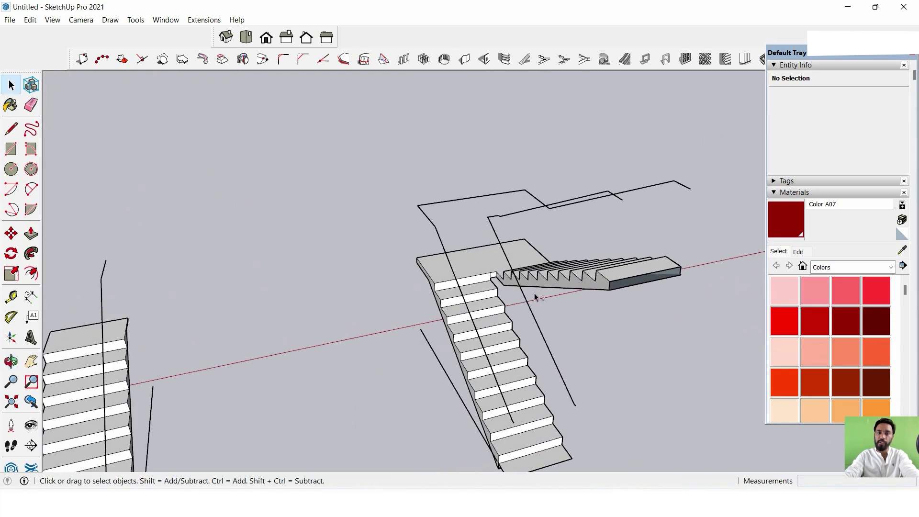
pyautogui.moveTo(534, 293)
pyautogui.mouseDown(button='middle')
pyautogui.moveTo(345, 339)
pyautogui.moveTo(205, 289)
pyautogui.mouseUp(button='middle')
pyautogui.click(346, 339)
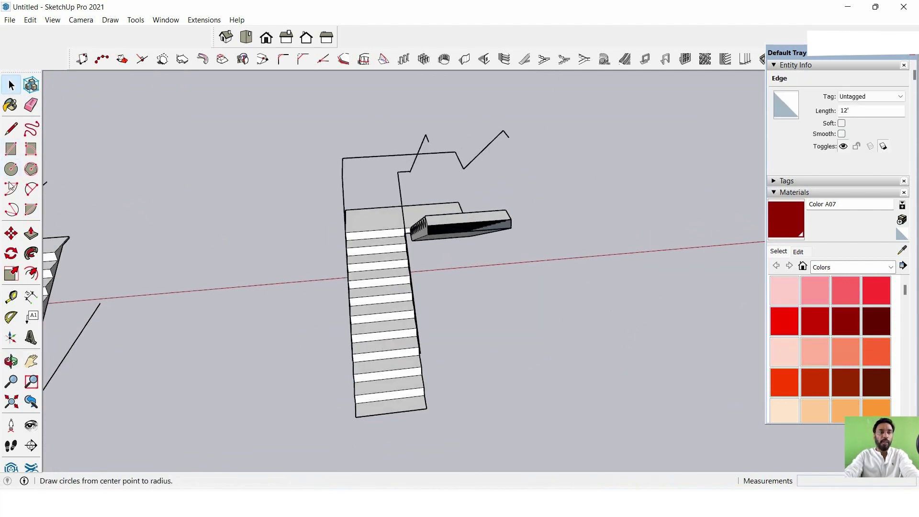
# Copy the 12' line 8' 4 3/8" away and array it with x5.
pyautogui.click(10, 233)
pyautogui.moveTo(393, 268); pyautogui.dragTo(321, 299, button='middle')
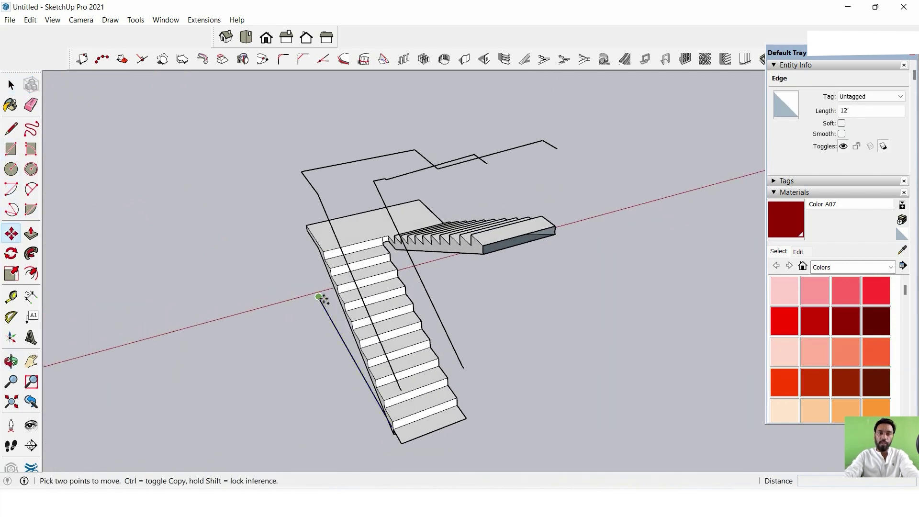
pyautogui.click(319, 297)
pyautogui.press('ctrl')
pyautogui.click(445, 264)
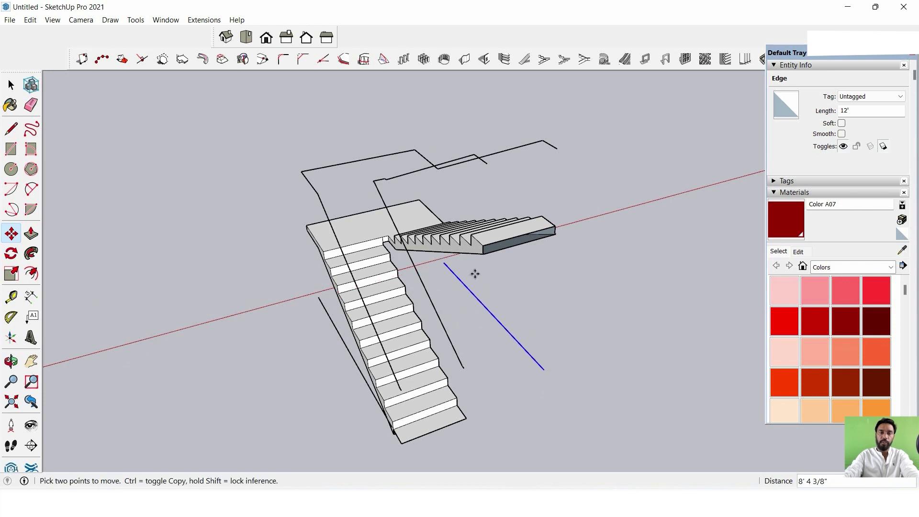
pyautogui.write('x5')
pyautogui.press('Return')
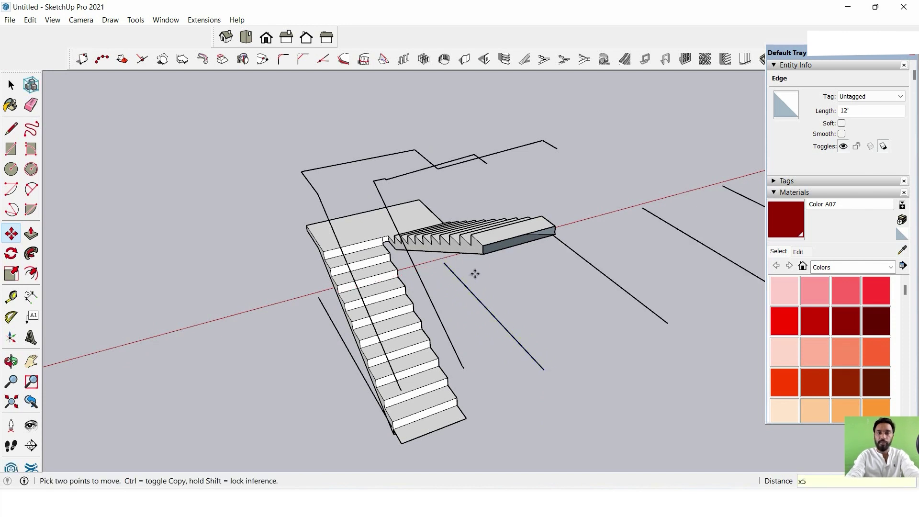
pyautogui.click(11, 85)
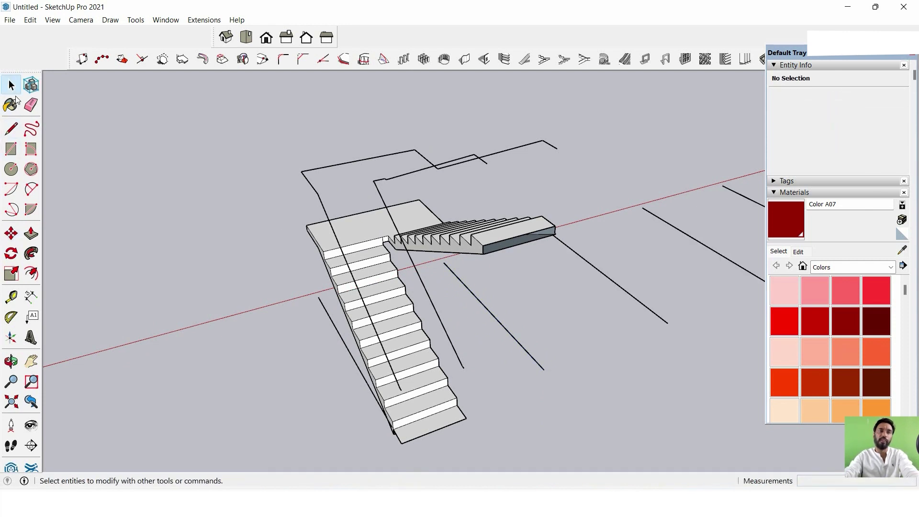
pyautogui.scroll(-3, 369, 245)
pyautogui.moveTo(369, 245)
pyautogui.mouseDown(button='middle')
pyautogui.moveTo(304, 238)
pyautogui.moveTo(441, 297)
pyautogui.moveTo(425, 254)
pyautogui.moveTo(479, 276)
pyautogui.moveTo(390, 252)
pyautogui.mouseUp(button='middle')
pyautogui.scroll(2, 373, 273)
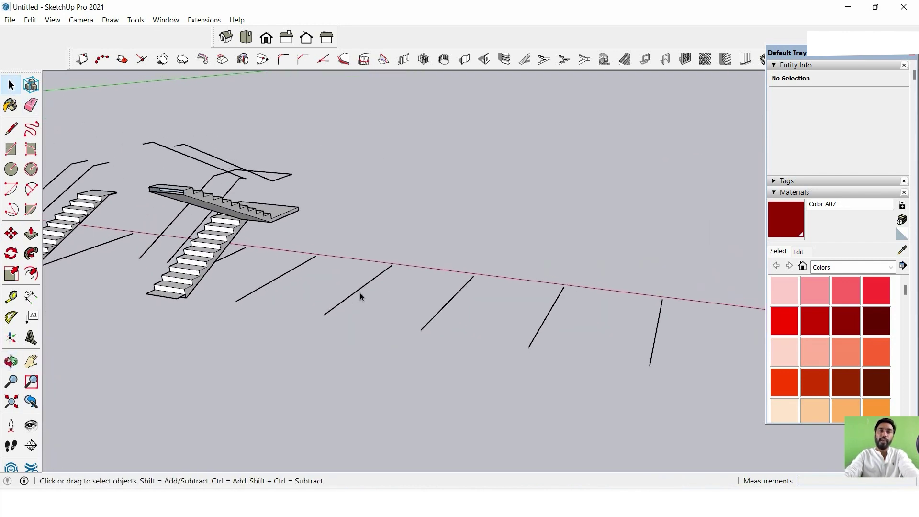
# Set the dogleg staircase flight width to 3' in 1001bit Build Staircase 2.
pyautogui.click(544, 60)
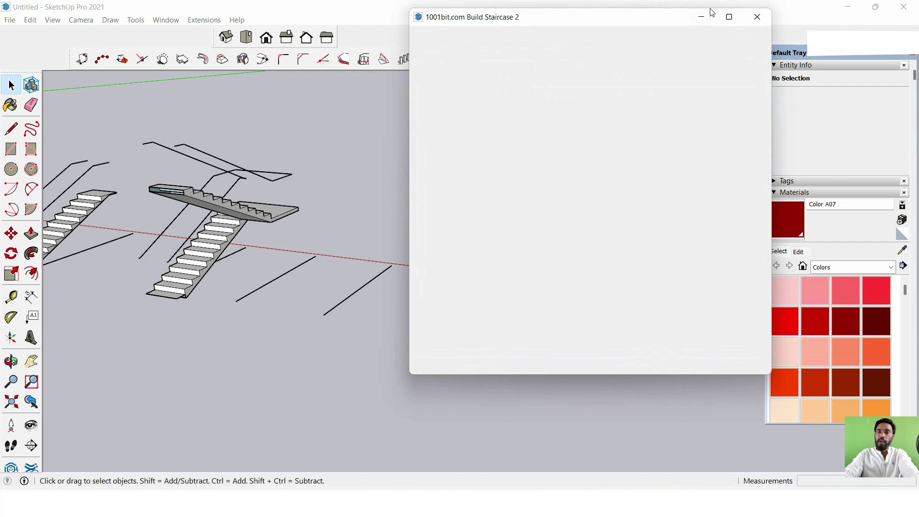
pyautogui.click(758, 17)
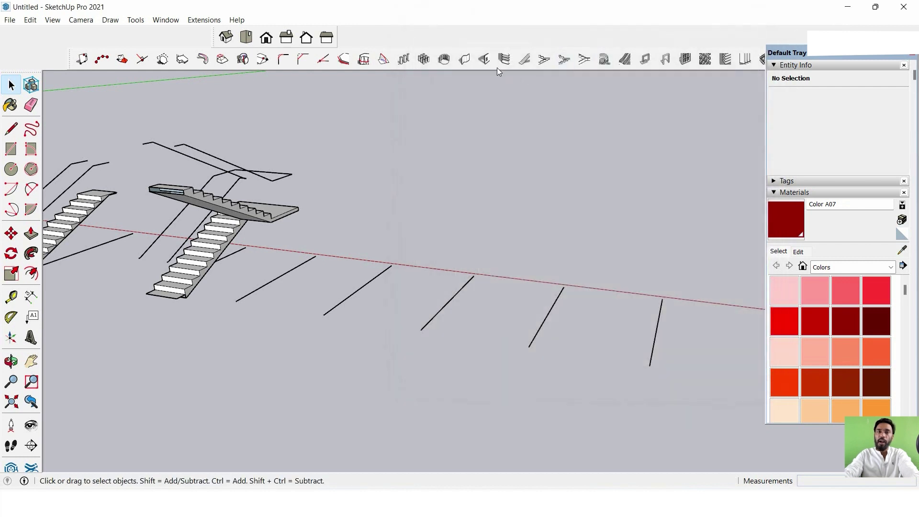
pyautogui.click(542, 60)
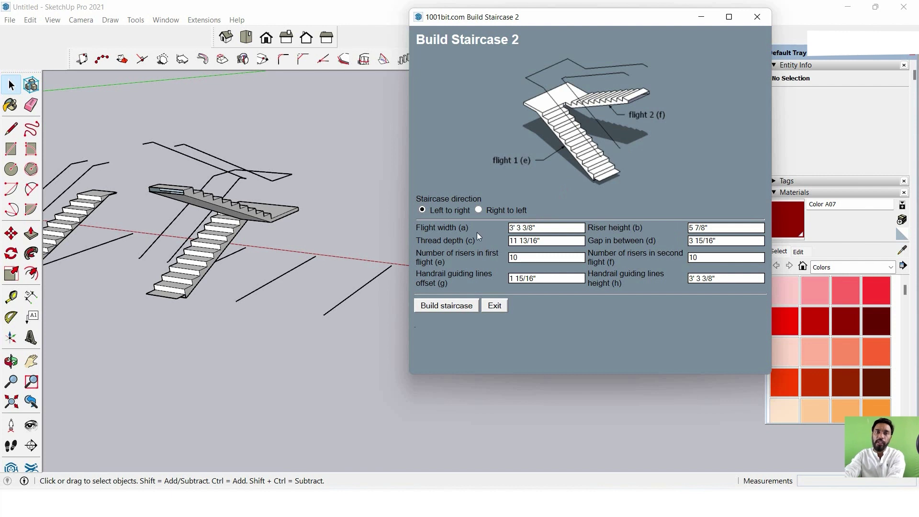
pyautogui.click(548, 225)
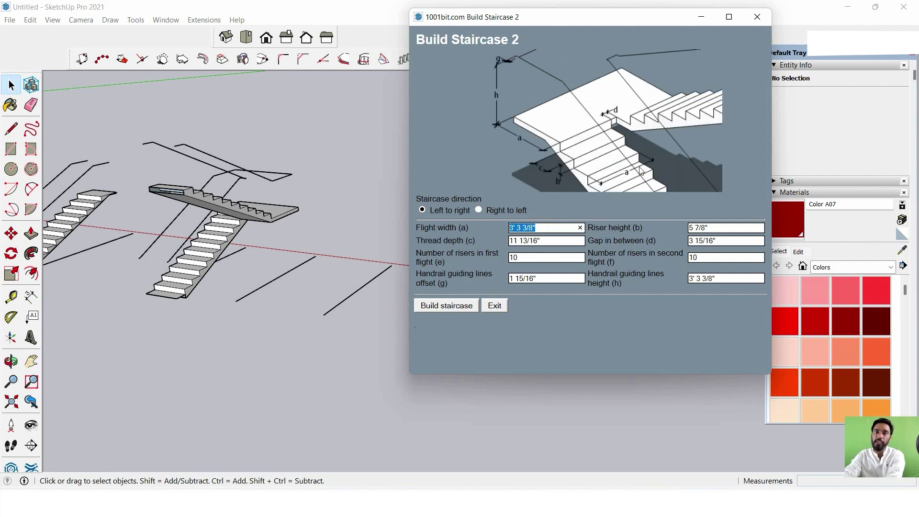
pyautogui.write("3'")
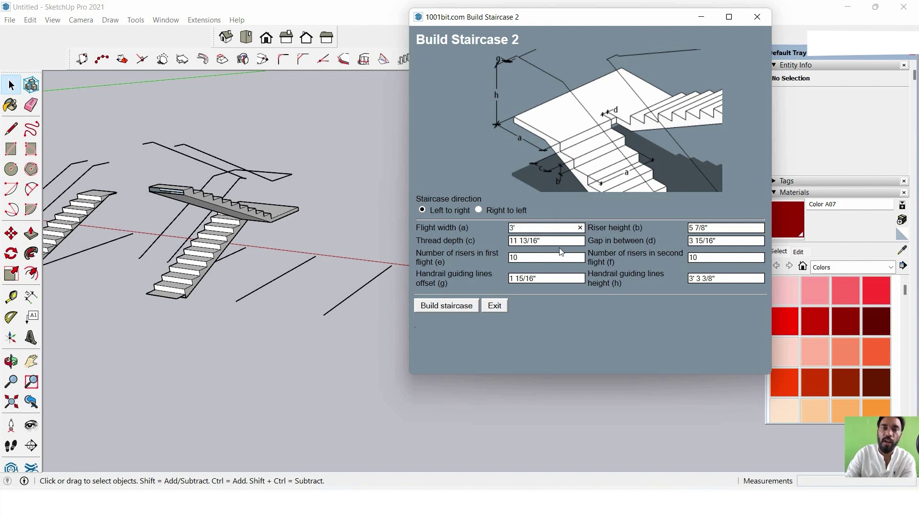
pyautogui.click(548, 237)
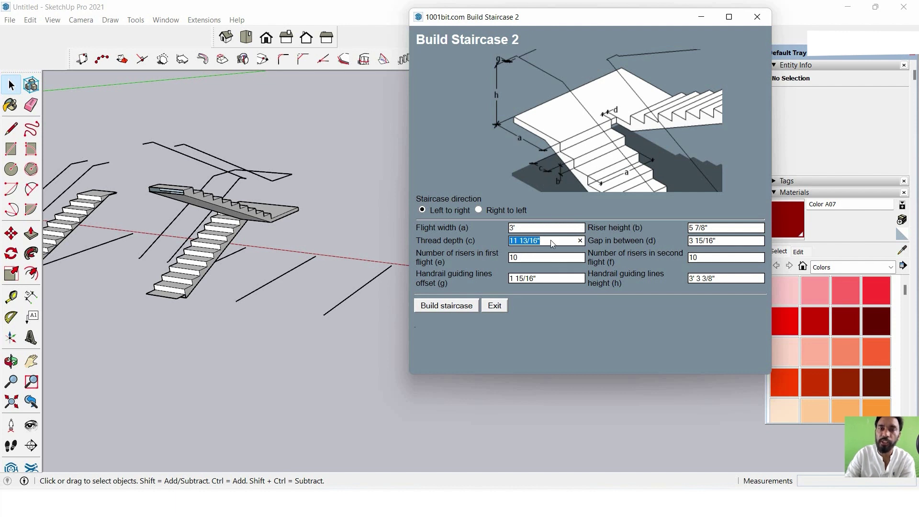
pyautogui.click(533, 261)
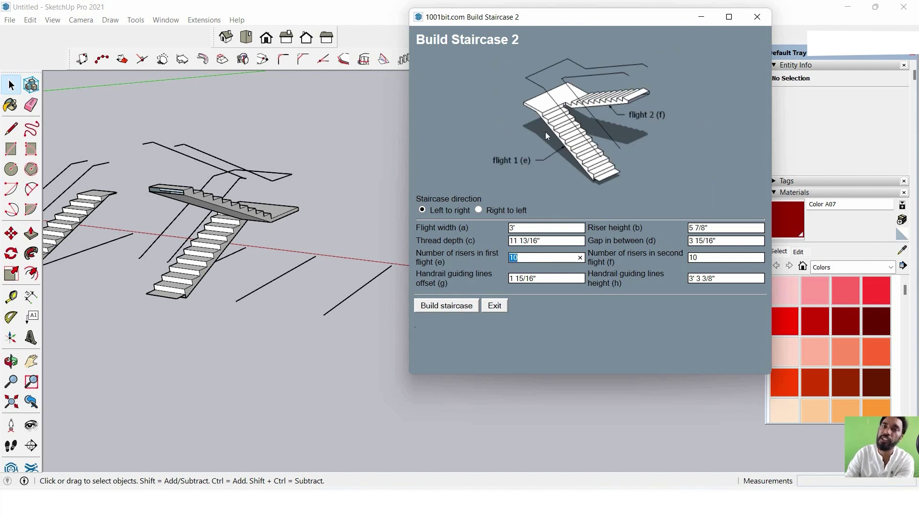
pyautogui.click(545, 280)
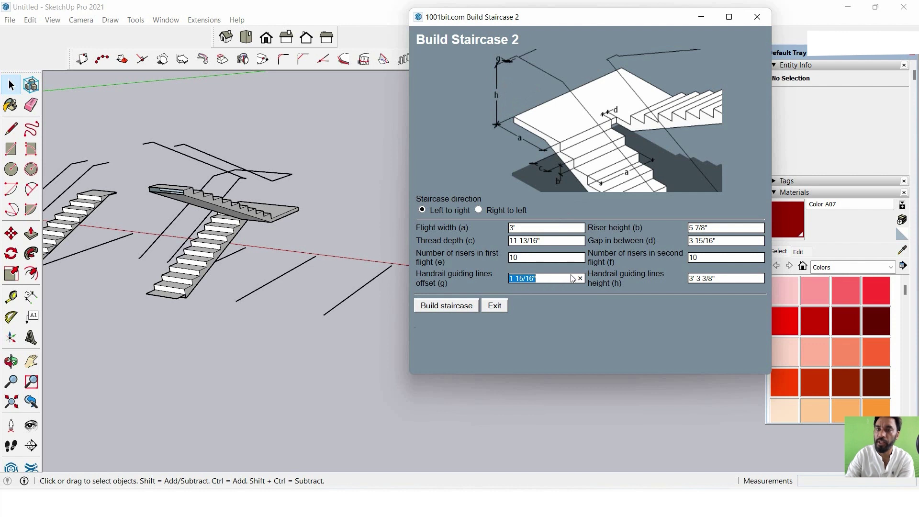
pyautogui.click(710, 228)
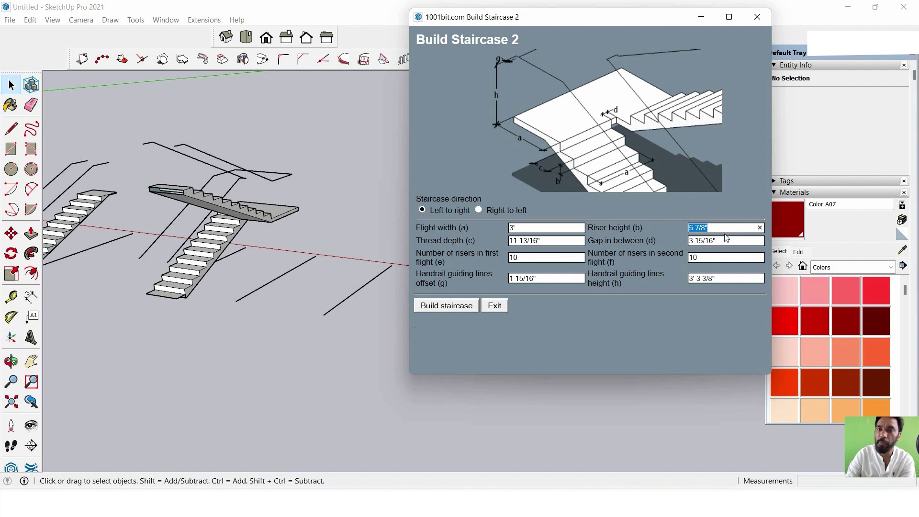
# Set a 3' gap between the flights and build the staircase.
pyautogui.click(731, 244)
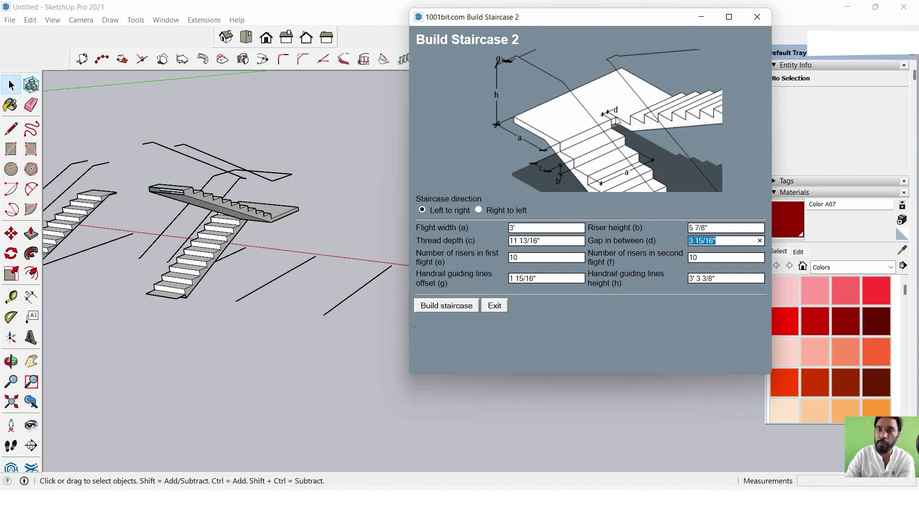
pyautogui.write('3')
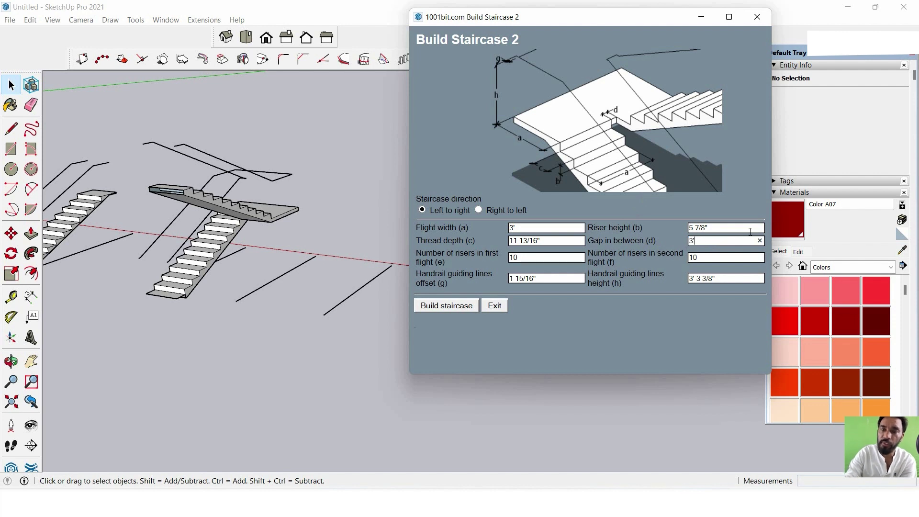
pyautogui.click(712, 258)
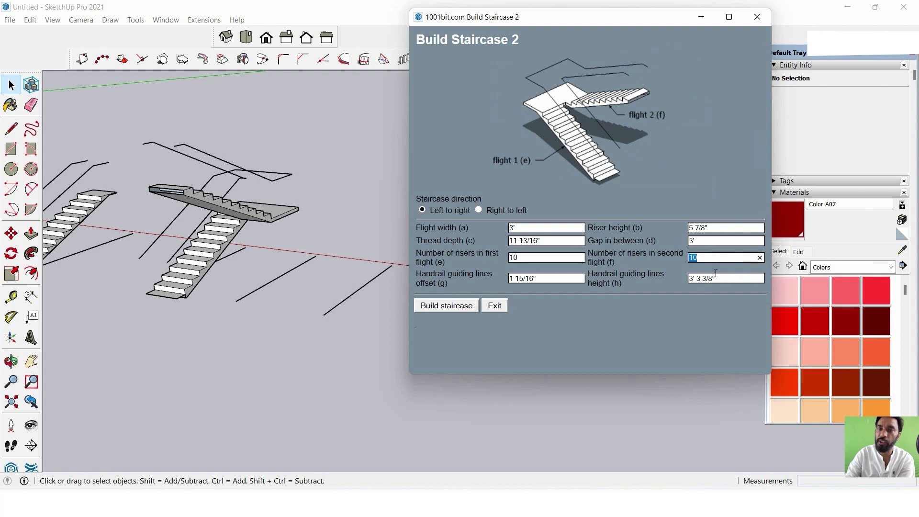
pyautogui.click(455, 308)
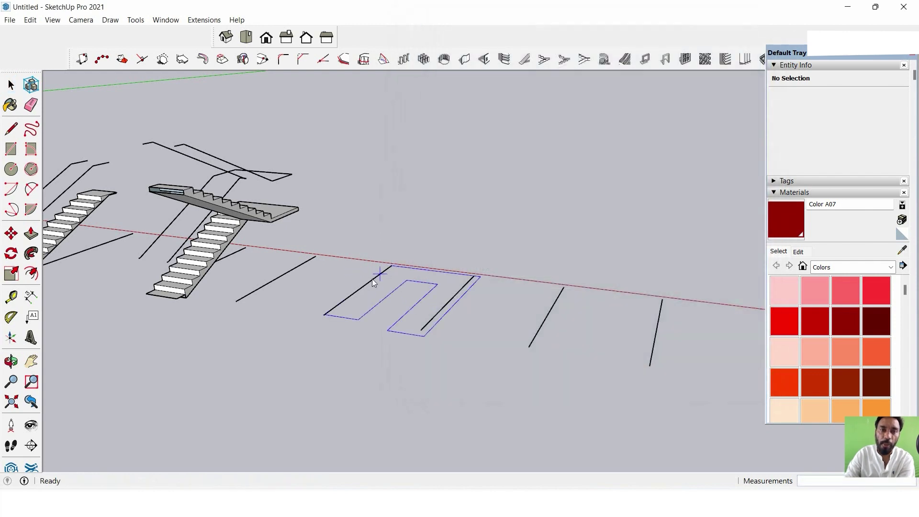
# Place the second dogleg staircase on the copied line beside the existing staircases.
pyautogui.click(327, 312)
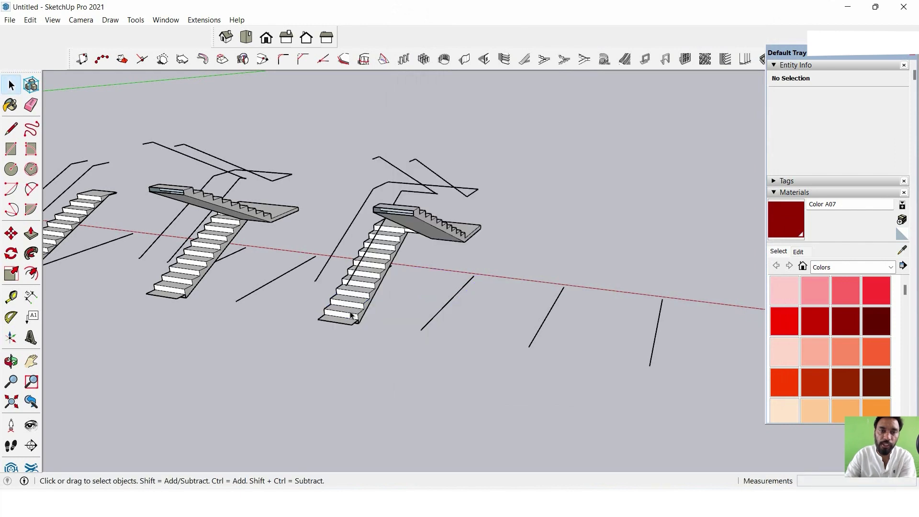
pyautogui.scroll(3, 416, 187)
pyautogui.moveTo(421, 199); pyautogui.dragTo(383, 287, button='middle')
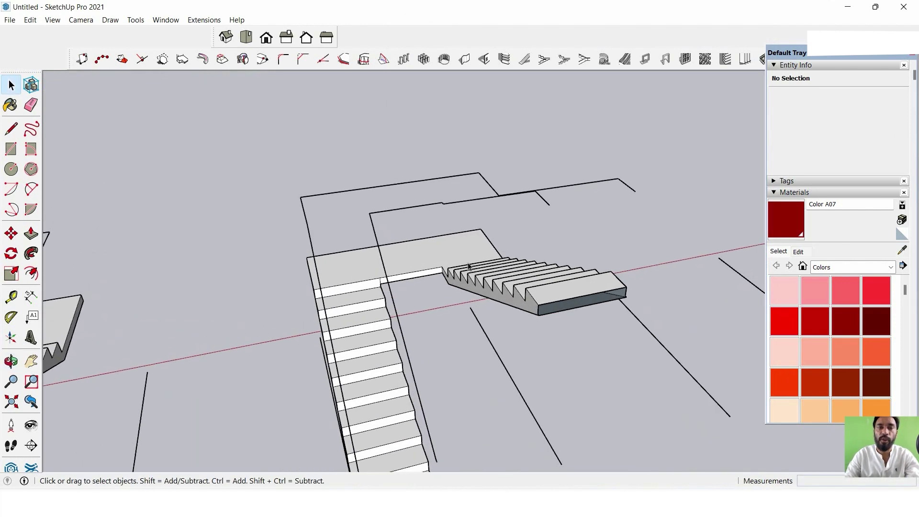
pyautogui.scroll(3, 379, 300)
pyautogui.scroll(-5, 423, 281)
# Orbit and zoom around the new staircase to inspect its landing and return flight.
pyautogui.moveTo(445, 302)
pyautogui.mouseDown(button='middle')
pyautogui.moveTo(550, 343)
pyautogui.moveTo(751, 329)
pyautogui.moveTo(299, 277)
pyautogui.moveTo(379, 222)
pyautogui.moveTo(429, 203)
pyautogui.moveTo(363, 158)
pyautogui.moveTo(373, 185)
pyautogui.moveTo(322, 255)
pyautogui.moveTo(396, 214)
pyautogui.moveTo(290, 301)
pyautogui.moveTo(476, 188)
pyautogui.moveTo(277, 304)
pyautogui.moveTo(310, 231)
pyautogui.moveTo(340, 241)
pyautogui.mouseUp(button='middle')
pyautogui.scroll(3, 340, 242)
pyautogui.scroll(-3, 373, 286)
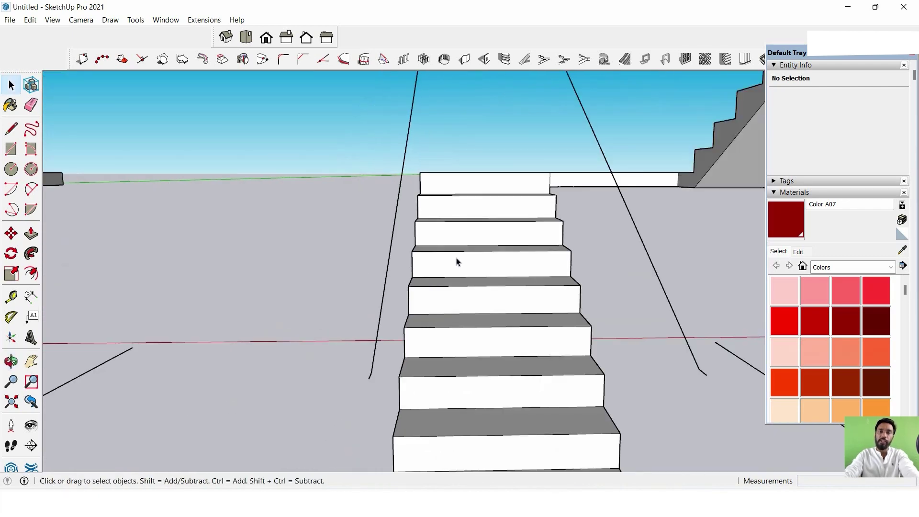
pyautogui.moveTo(455, 260)
pyautogui.mouseDown(button='middle')
pyautogui.moveTo(338, 302)
pyautogui.moveTo(369, 237)
pyautogui.mouseUp(button='middle')
pyautogui.scroll(-5, 370, 234)
pyautogui.scroll(2, 450, 236)
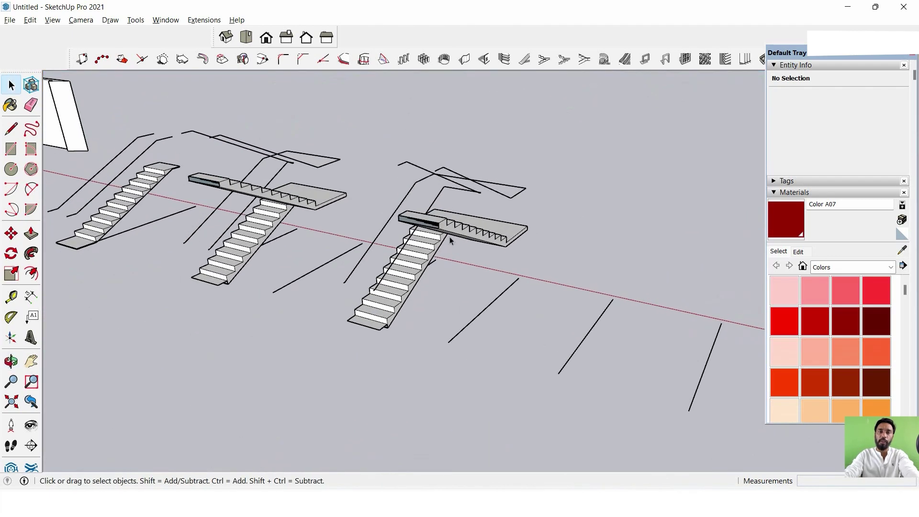
pyautogui.scroll(1, 355, 242)
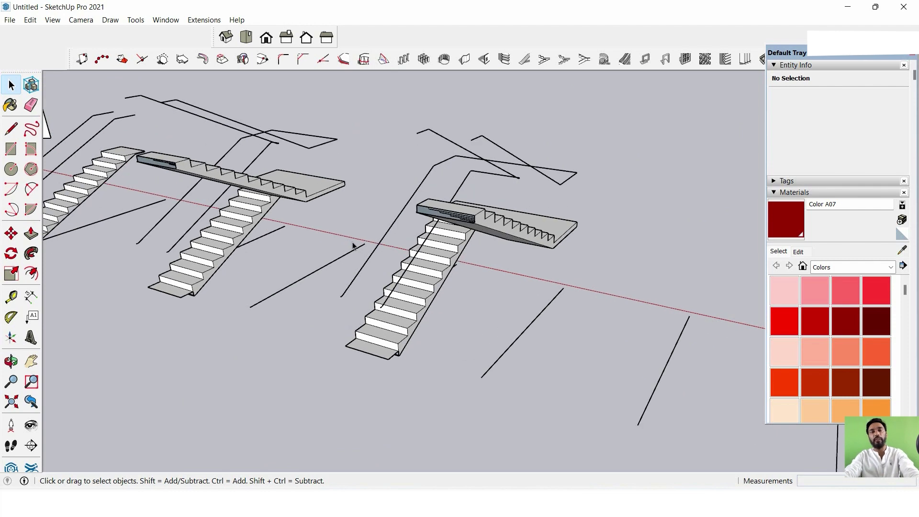
pyautogui.scroll(3, 367, 307)
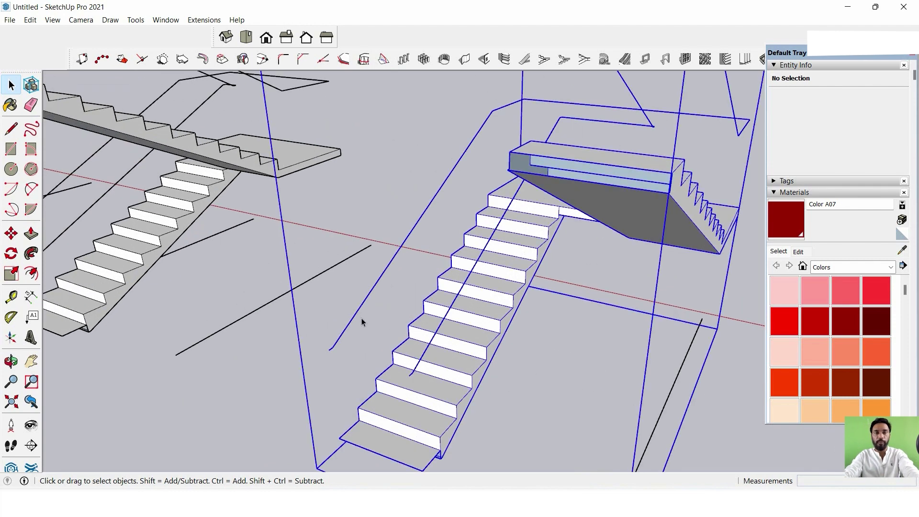
# Sweep the small circle along the handrail guide line with Follow Me to form a round tube.
pyautogui.tripleClick(352, 313)
pyautogui.moveTo(352, 313)
pyautogui.mouseDown(button='middle')
pyautogui.moveTo(461, 274)
pyautogui.moveTo(318, 338)
pyautogui.moveTo(584, 221)
pyautogui.moveTo(577, 258)
pyautogui.moveTo(409, 355)
pyautogui.moveTo(300, 312)
pyautogui.moveTo(386, 279)
pyautogui.moveTo(481, 226)
pyautogui.moveTo(463, 268)
pyautogui.moveTo(353, 353)
pyautogui.mouseUp(button='middle')
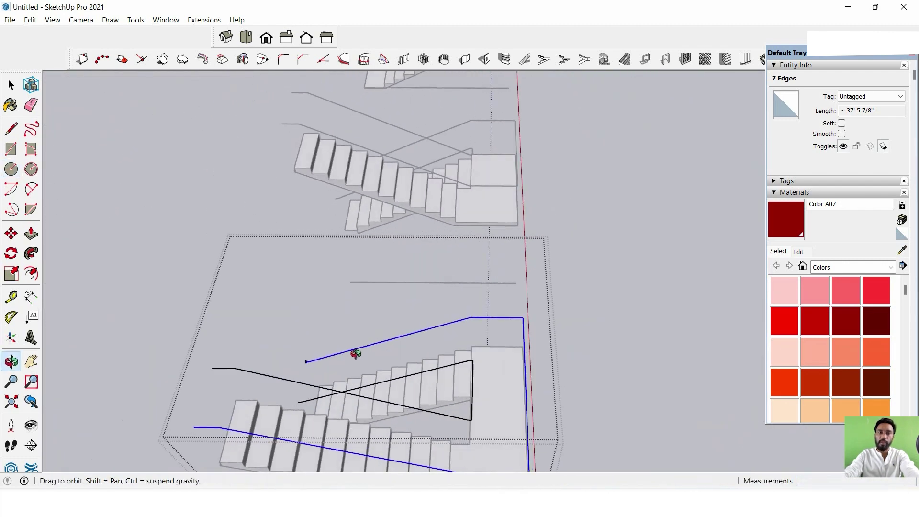
pyautogui.scroll(5, 273, 338)
pyautogui.scroll(4, 273, 345)
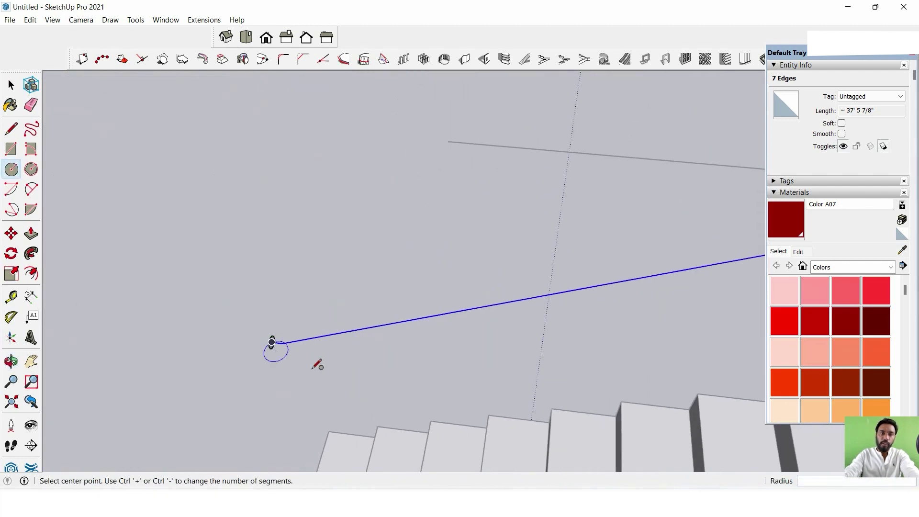
pyautogui.click(31, 254)
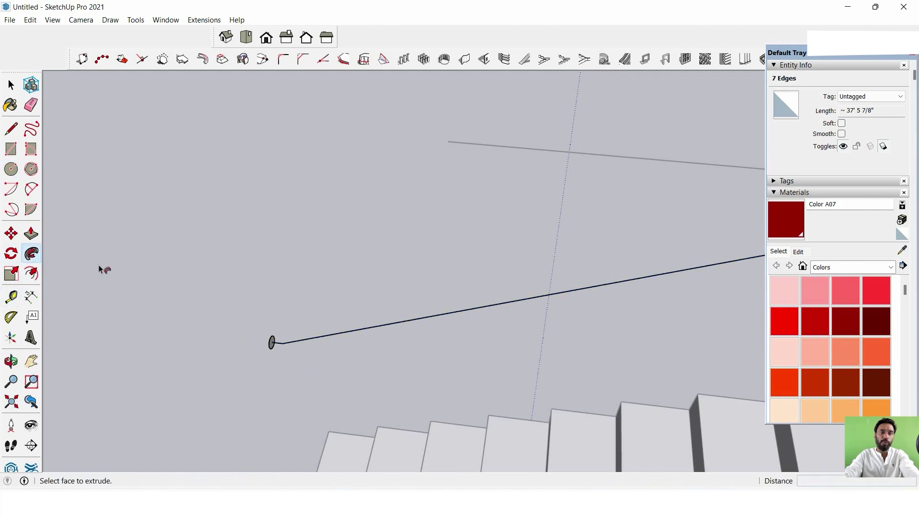
pyautogui.moveTo(102, 267)
pyautogui.mouseDown(button='middle')
pyautogui.moveTo(283, 304)
pyautogui.moveTo(283, 314)
pyautogui.moveTo(315, 312)
pyautogui.moveTo(283, 239)
pyautogui.moveTo(404, 319)
pyautogui.moveTo(461, 240)
pyautogui.moveTo(527, 240)
pyautogui.moveTo(476, 322)
pyautogui.moveTo(648, 287)
pyautogui.moveTo(505, 352)
pyautogui.moveTo(431, 288)
pyautogui.mouseUp(button='middle')
pyautogui.click(272, 235)
pyautogui.click(10, 85)
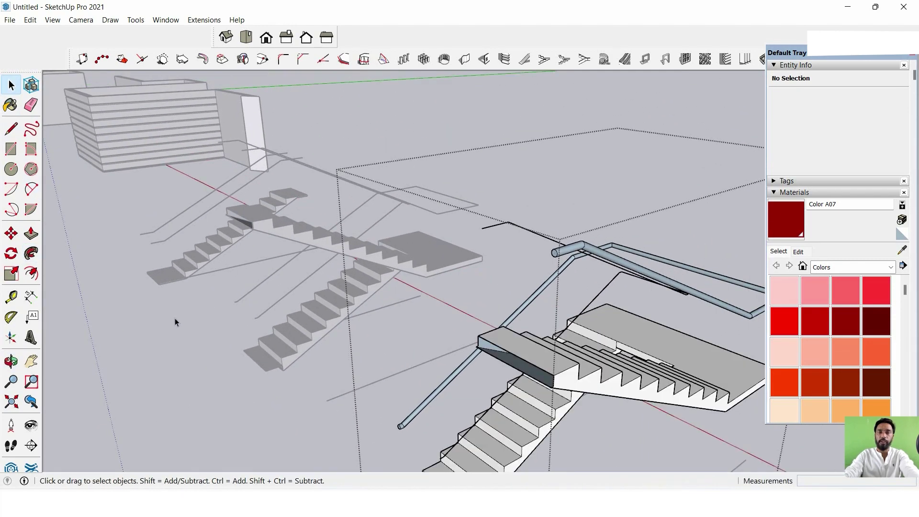
pyautogui.moveTo(564, 167)
pyautogui.mouseDown(button='middle')
pyautogui.moveTo(581, 287)
pyautogui.moveTo(674, 243)
pyautogui.moveTo(486, 273)
pyautogui.moveTo(524, 298)
pyautogui.moveTo(449, 397)
pyautogui.mouseUp(button='middle')
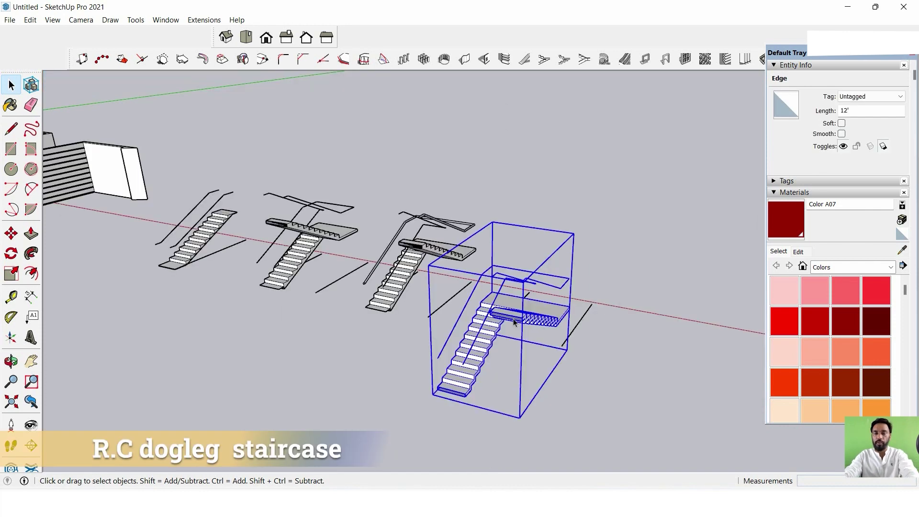
# Select only the rightmost 12' line for the dogleg staircase builder.
pyautogui.keyDown('shift'); pyautogui.moveTo(548, 321); pyautogui.dragTo(542, 318, button='middle'); pyautogui.keyUp('shift')
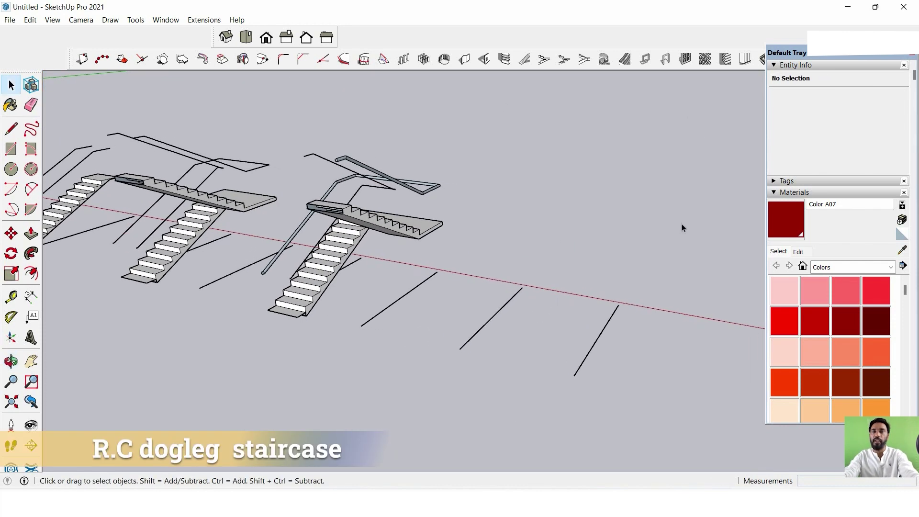
pyautogui.click(584, 59)
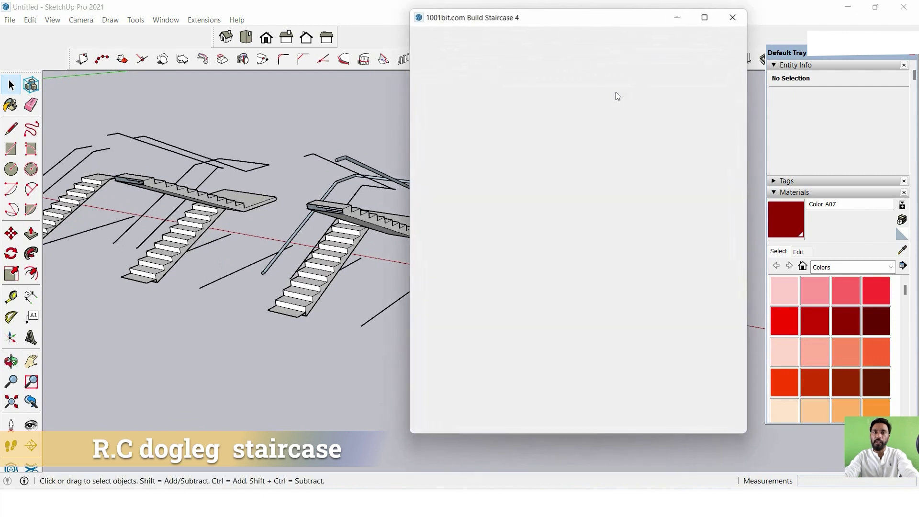
pyautogui.click(733, 17)
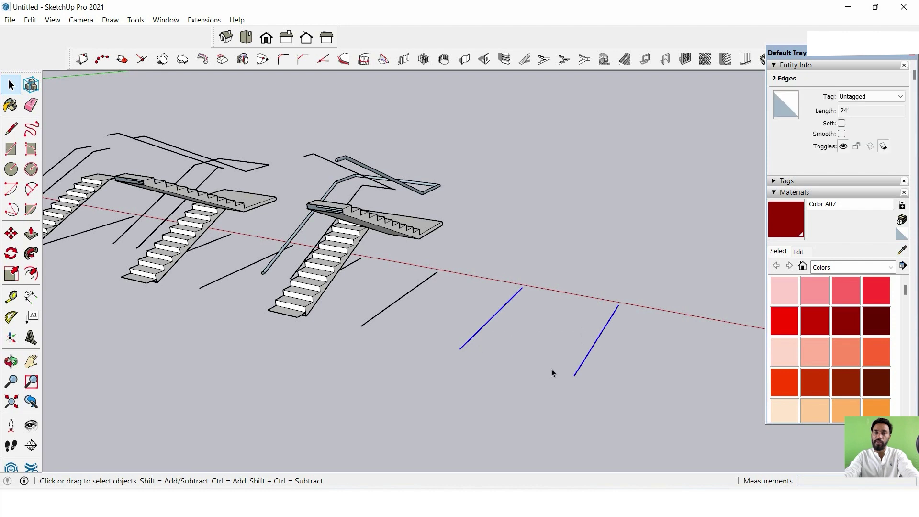
pyautogui.click(602, 352)
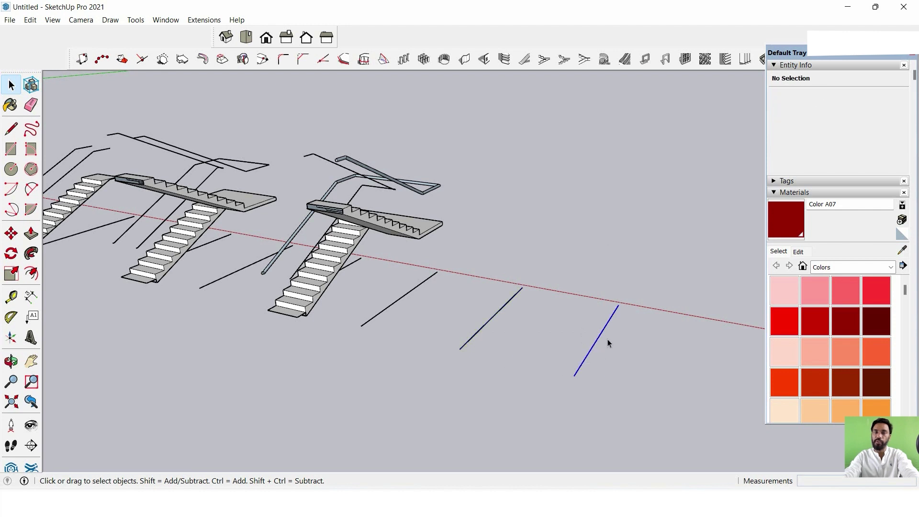
pyautogui.click(586, 60)
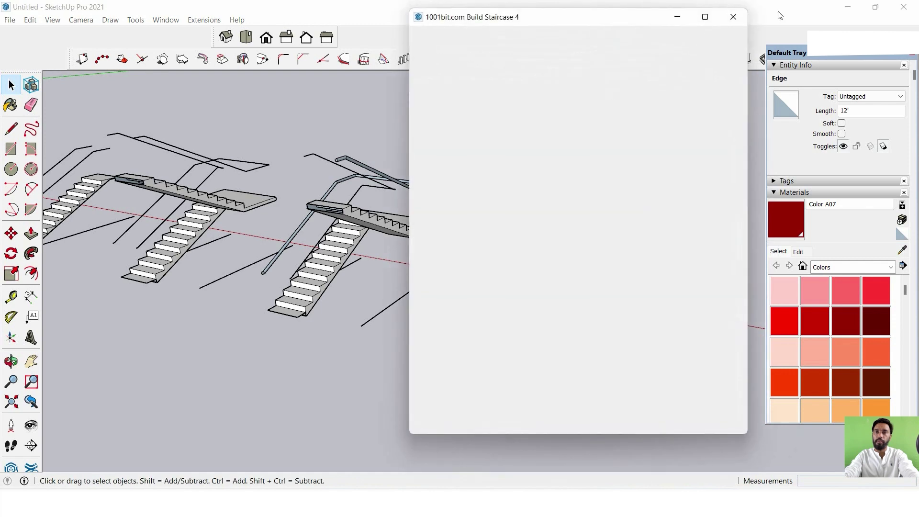
pyautogui.click(733, 17)
# Build the R.C dogleg staircase with landing along that 12' line, then inspect the row.
pyautogui.moveTo(635, 211); pyautogui.dragTo(551, 176, button='middle')
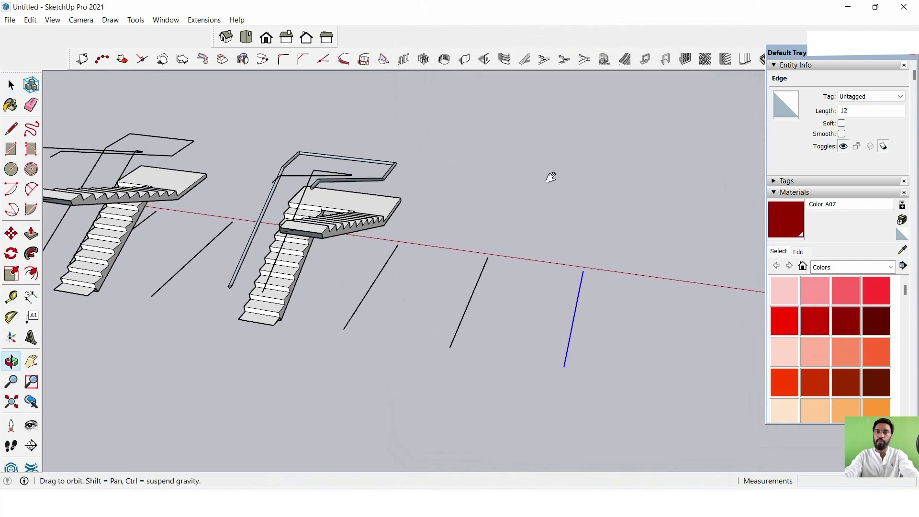
pyautogui.click(584, 63)
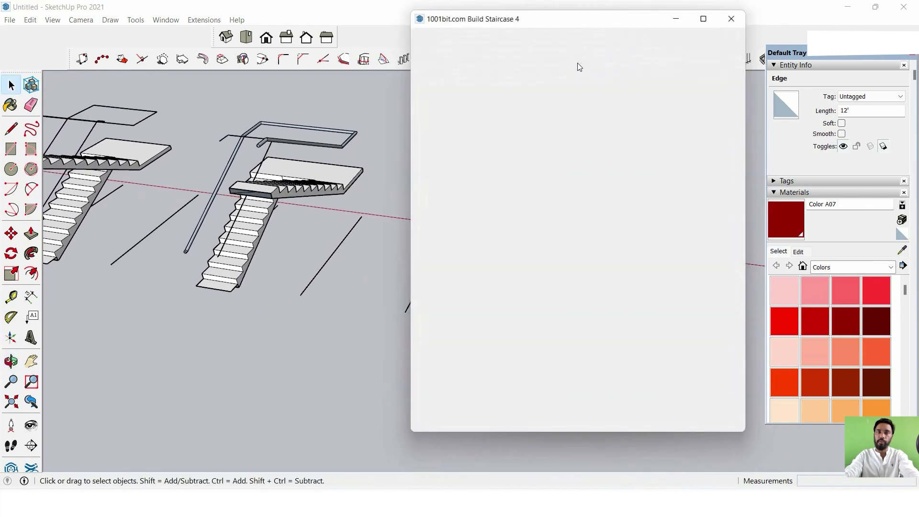
pyautogui.click(440, 355)
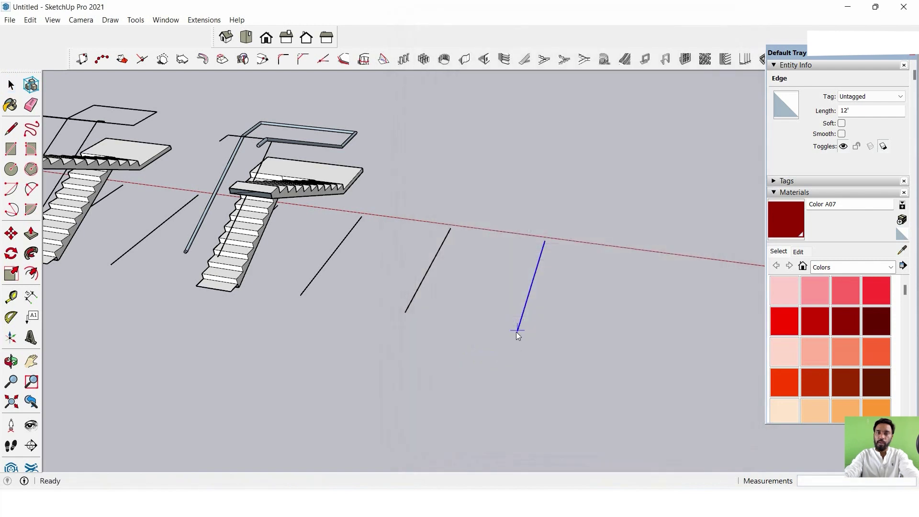
pyautogui.click(544, 247)
pyautogui.moveTo(525, 283)
pyautogui.mouseDown(button='middle')
pyautogui.moveTo(455, 259)
pyautogui.moveTo(393, 265)
pyautogui.moveTo(407, 291)
pyautogui.moveTo(450, 316)
pyautogui.moveTo(302, 263)
pyautogui.moveTo(263, 269)
pyautogui.moveTo(435, 312)
pyautogui.moveTo(327, 328)
pyautogui.mouseUp(button='middle')
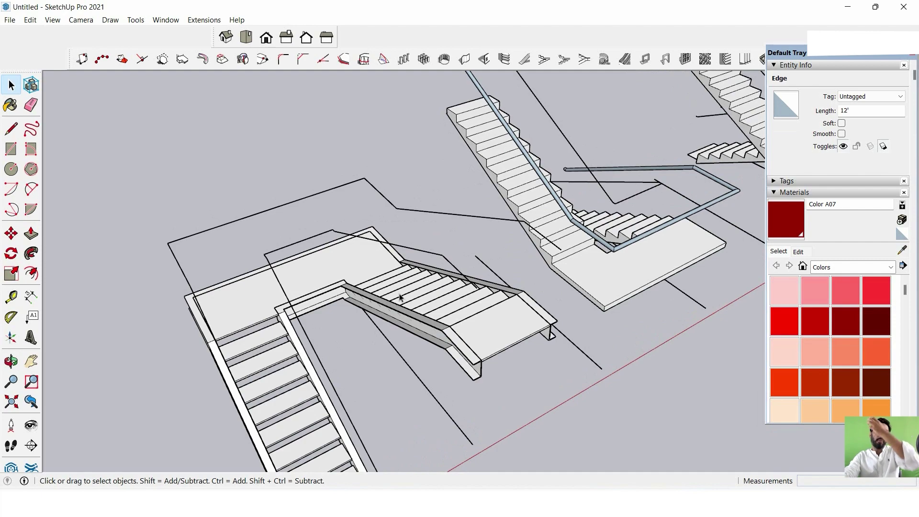
pyautogui.moveTo(404, 295)
pyautogui.mouseDown(button='middle')
pyautogui.moveTo(367, 324)
pyautogui.moveTo(322, 226)
pyautogui.moveTo(487, 290)
pyautogui.moveTo(455, 295)
pyautogui.moveTo(429, 278)
pyautogui.mouseUp(button='middle')
pyautogui.scroll(-3, 464, 300)
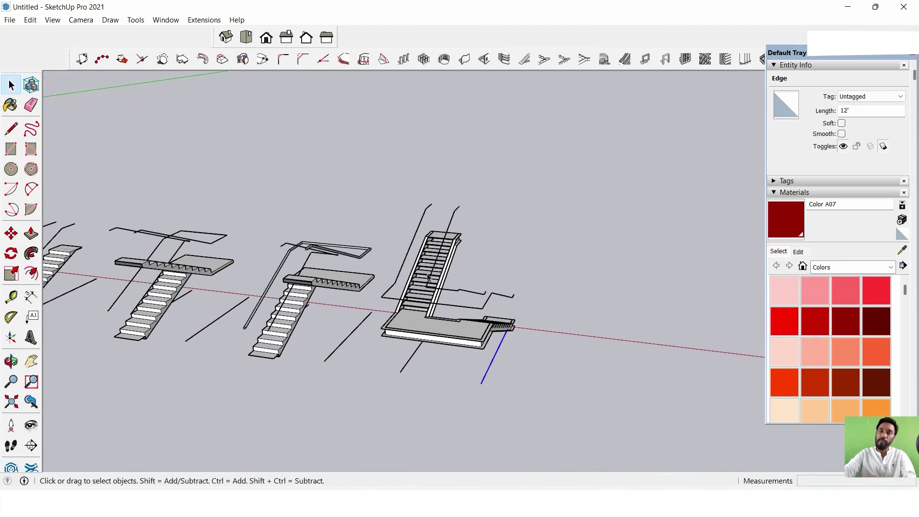
pyautogui.scroll(-3, 557, 295)
pyautogui.moveTo(607, 195)
pyautogui.mouseDown(button='middle')
pyautogui.moveTo(654, 269)
pyautogui.moveTo(560, 256)
pyautogui.moveTo(518, 237)
pyautogui.mouseUp(button='middle')
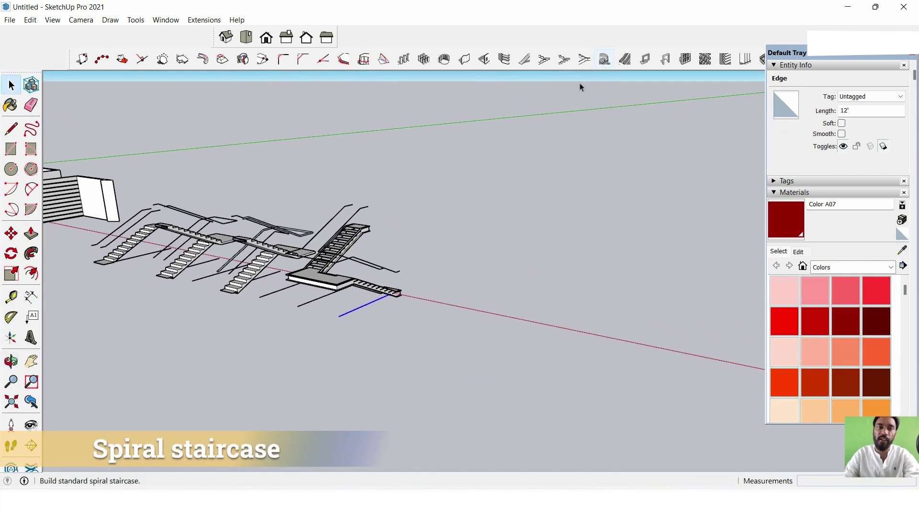
# Draw a vertical line on the red axis and build a default spiral staircase centred on it.
pyautogui.click(11, 129)
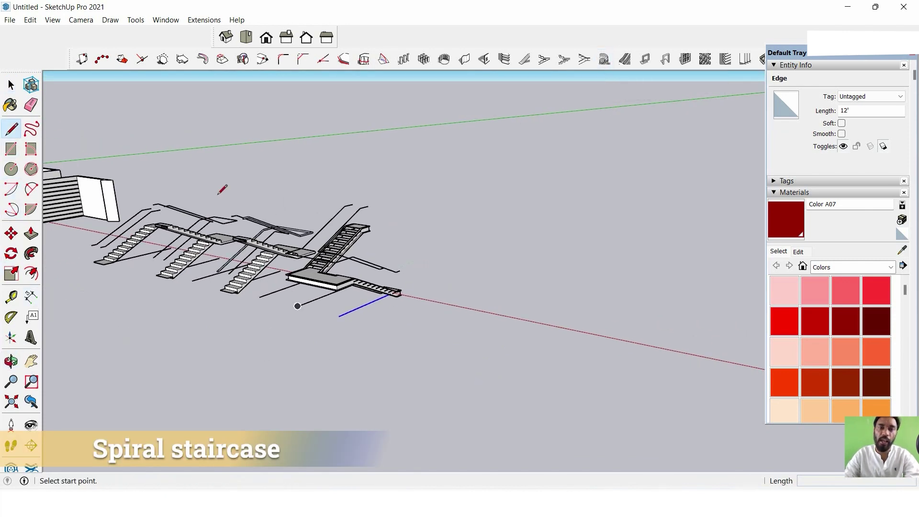
pyautogui.moveTo(579, 330); pyautogui.dragTo(584, 216)
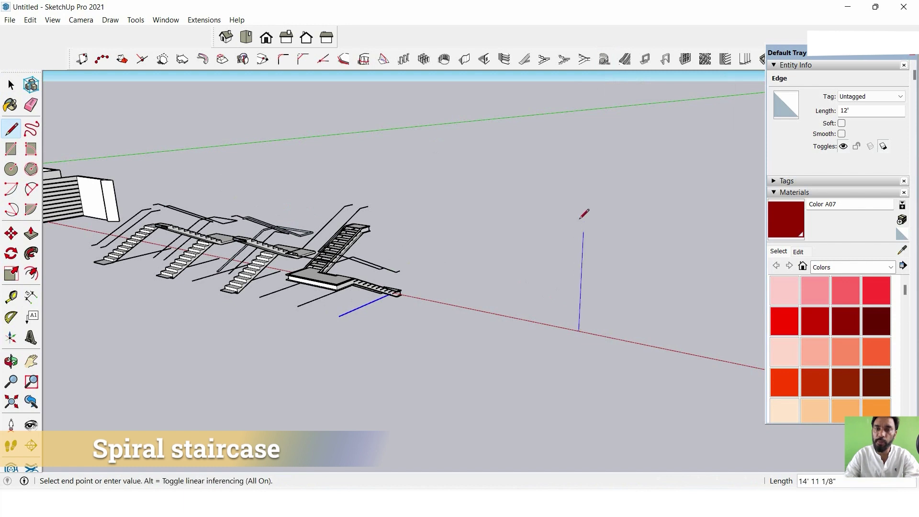
pyautogui.click(605, 59)
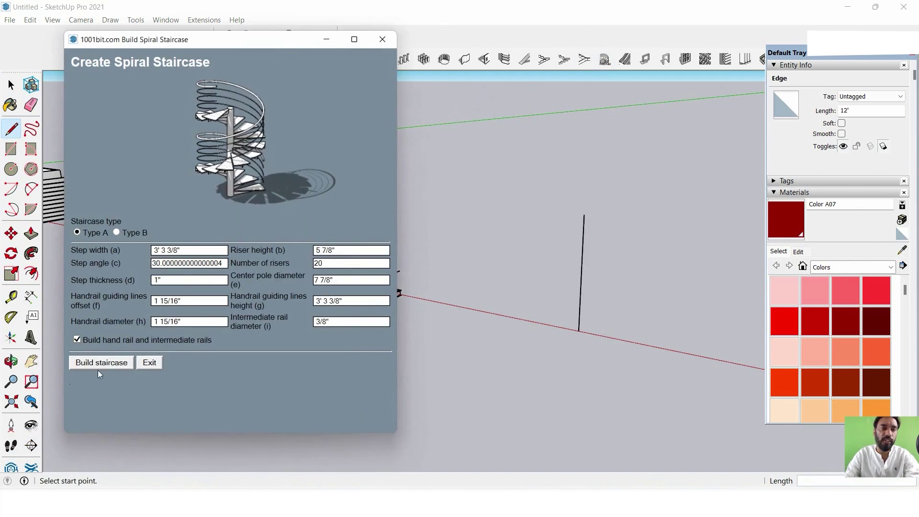
pyautogui.click(98, 365)
pyautogui.click(576, 334)
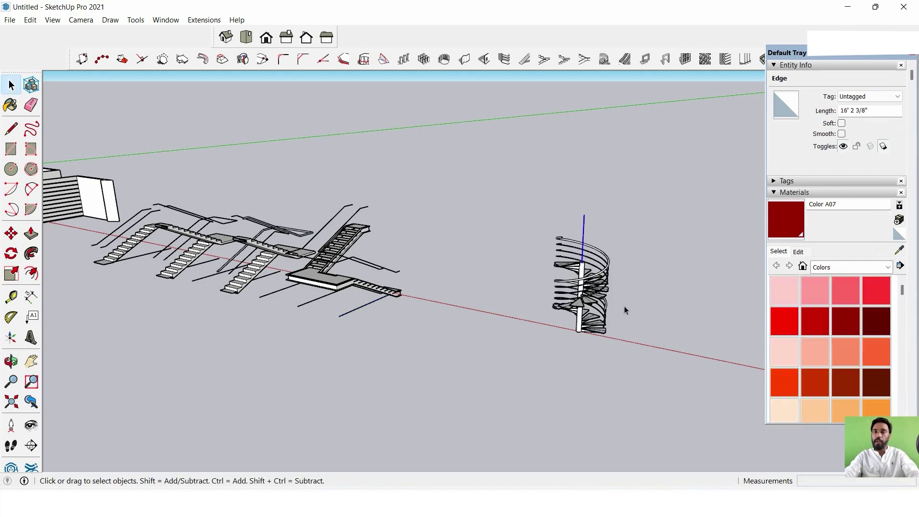
# Orbit around the spiral staircase, moving the info panel aside, to view all staircases together.
pyautogui.scroll(5, 625, 311)
pyautogui.moveTo(625, 311); pyautogui.dragTo(767, 80, button='middle')
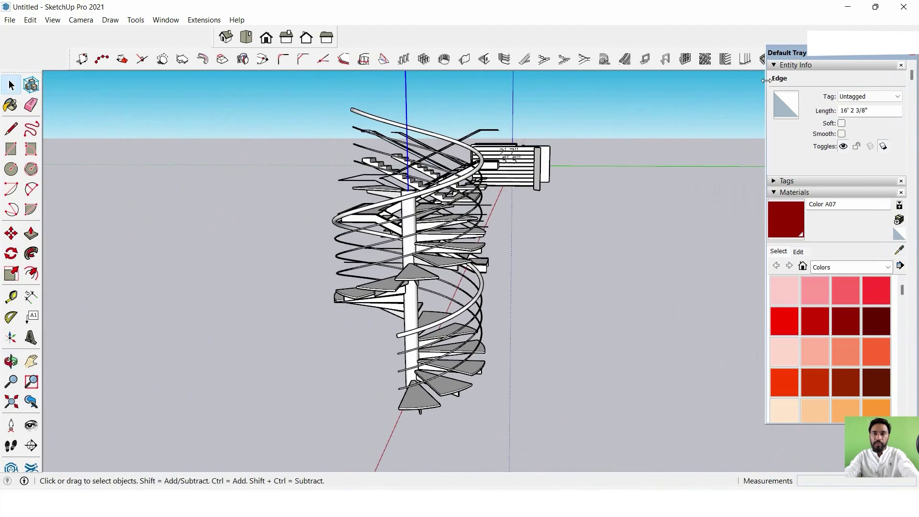
pyautogui.moveTo(814, 63); pyautogui.dragTo(871, 238)
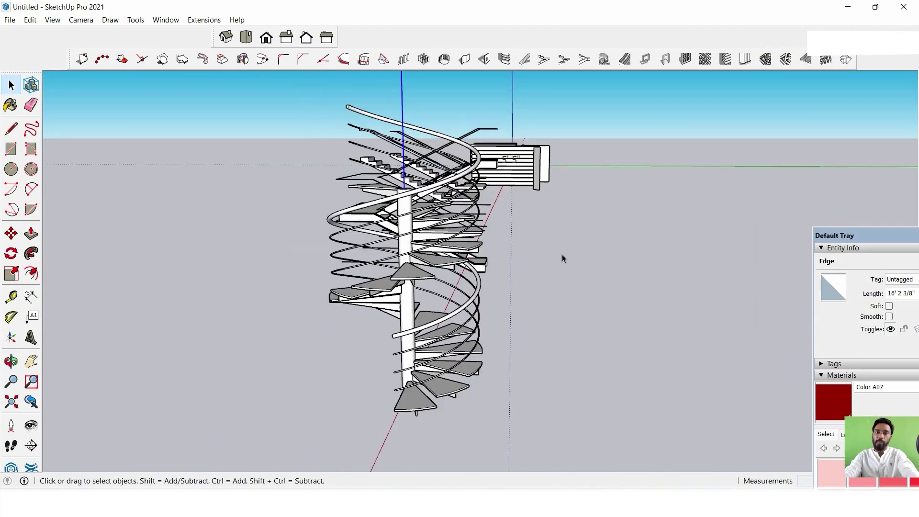
pyautogui.moveTo(562, 254)
pyautogui.mouseDown(button='middle')
pyautogui.moveTo(609, 337)
pyautogui.moveTo(452, 353)
pyautogui.moveTo(409, 226)
pyautogui.mouseUp(button='middle')
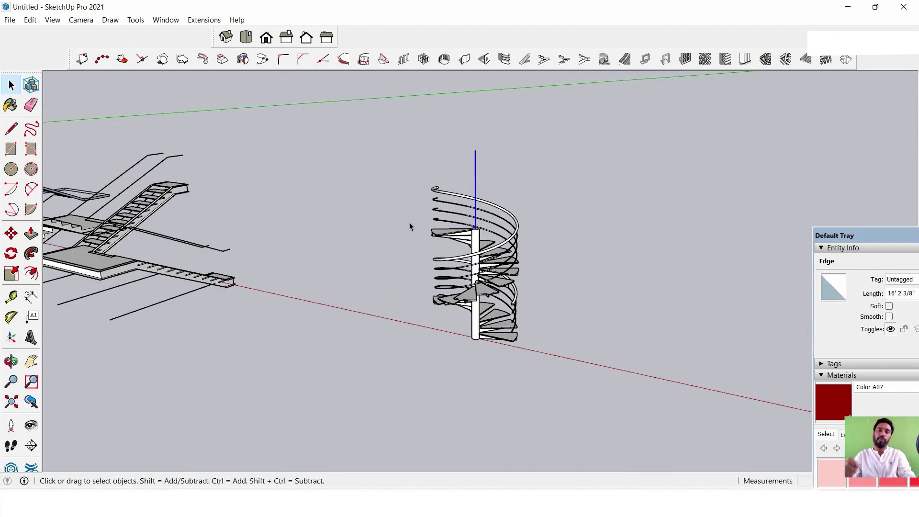
pyautogui.scroll(-2, 562, 230)
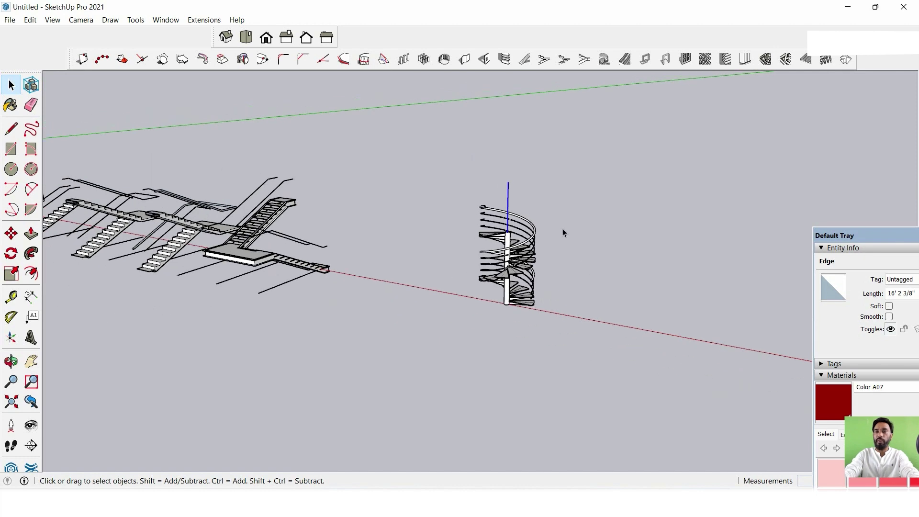
pyautogui.moveTo(514, 215)
pyautogui.mouseDown(button='middle')
pyautogui.moveTo(559, 183)
pyautogui.moveTo(660, 202)
pyautogui.mouseUp(button='middle')
# Delete the red window panel from the wall opening.
pyautogui.scroll(3, 438, 139)
pyautogui.scroll(2, 386, 219)
pyautogui.scroll(2, 383, 249)
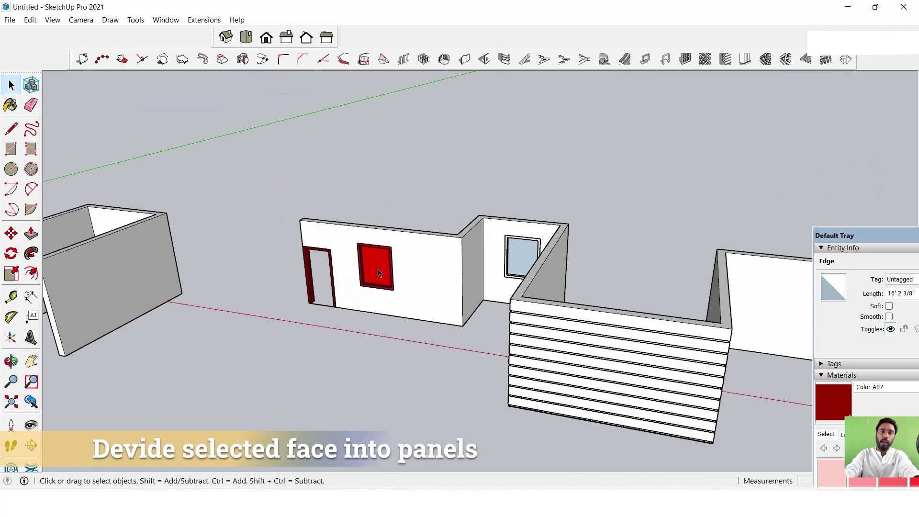
pyautogui.scroll(2, 382, 266)
pyautogui.click(382, 266)
pyautogui.scroll(2, 382, 266)
pyautogui.press('Delete')
pyautogui.scroll(5, 375, 248)
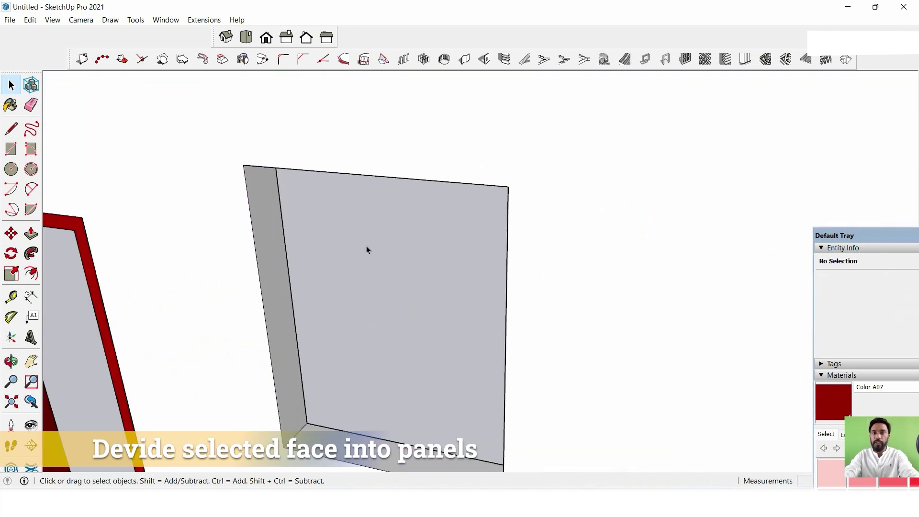
pyautogui.moveTo(366, 246)
pyautogui.mouseDown(button='middle')
pyautogui.moveTo(446, 267)
pyautogui.moveTo(474, 232)
pyautogui.mouseUp(button='middle')
pyautogui.scroll(-5, 417, 255)
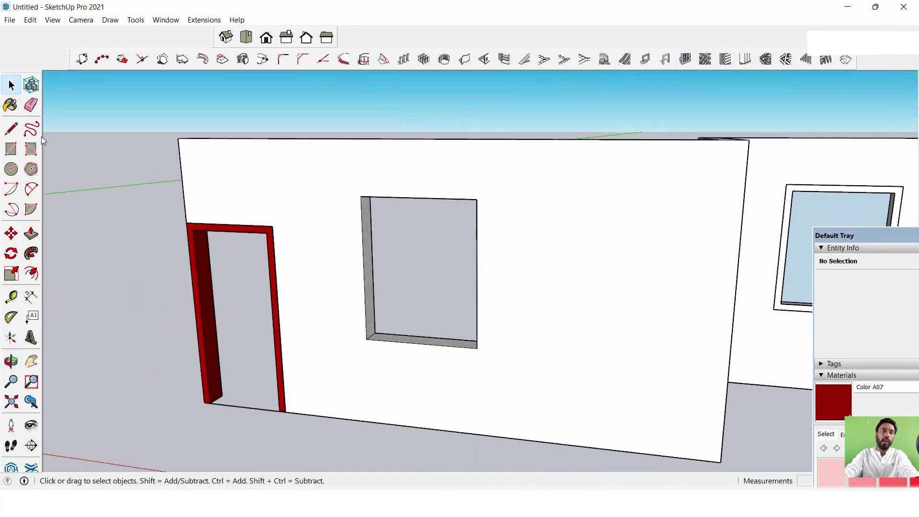
# Draw a rectangle over the opening and create a 3x3 panelled window frame in it.
pyautogui.click(11, 149)
pyautogui.click(361, 196)
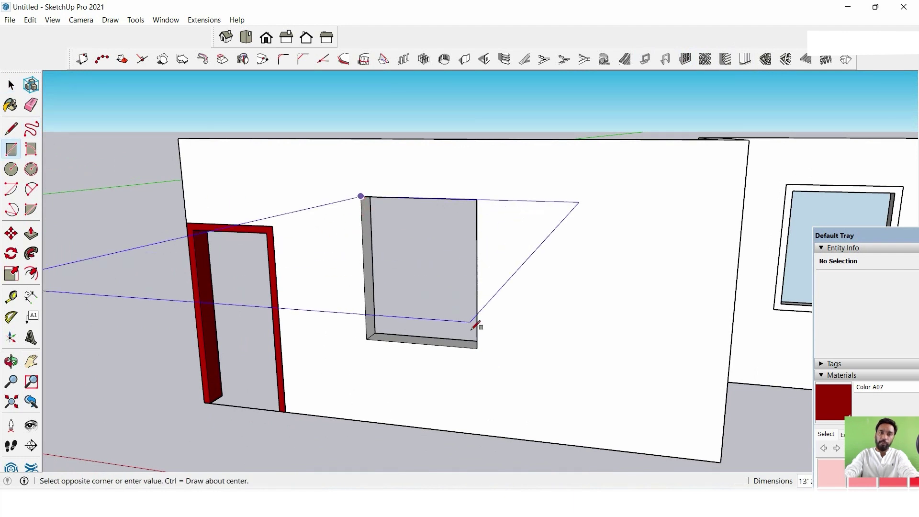
pyautogui.click(477, 348)
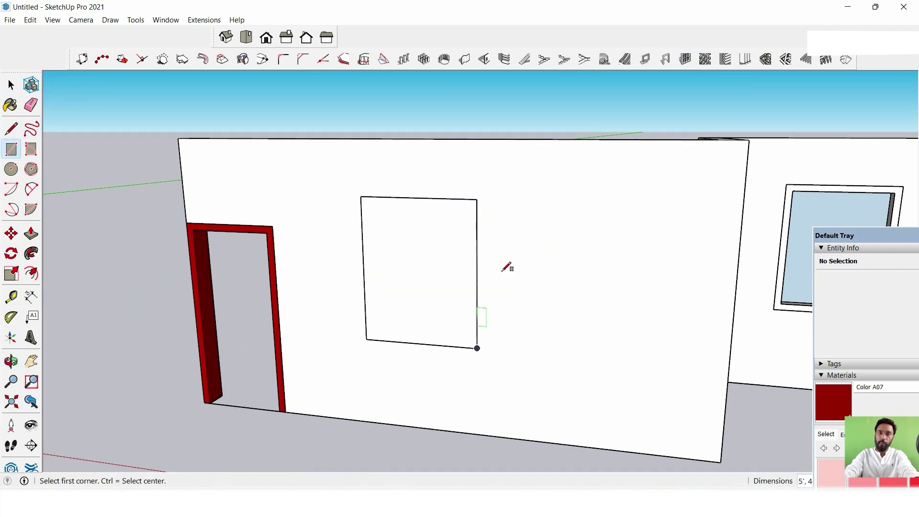
pyautogui.click(685, 60)
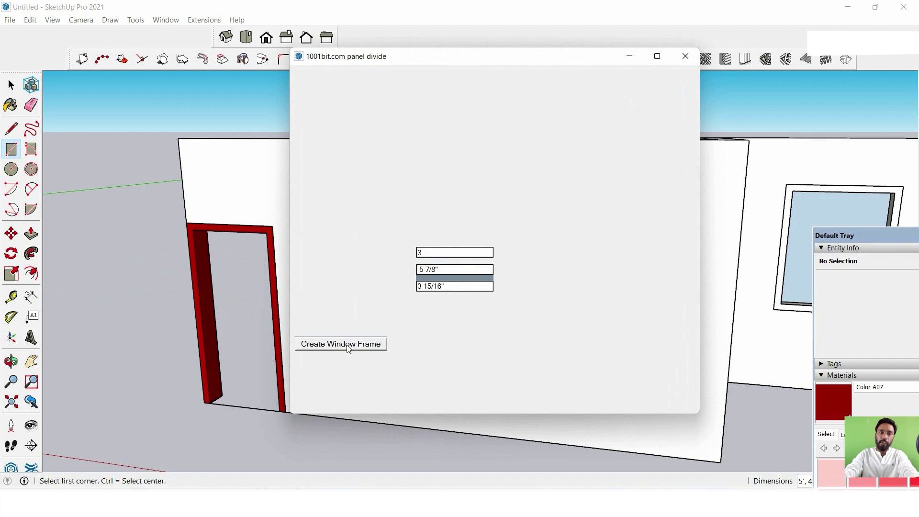
pyautogui.click(341, 344)
# Orbit around the new frame and select the 3x3 panelled window.
pyautogui.click(414, 275)
pyautogui.scroll(5, 410, 260)
pyautogui.moveTo(410, 260)
pyautogui.mouseDown(button='middle')
pyautogui.moveTo(464, 299)
pyautogui.moveTo(530, 239)
pyautogui.moveTo(460, 223)
pyautogui.moveTo(435, 185)
pyautogui.moveTo(529, 238)
pyautogui.moveTo(558, 236)
pyautogui.moveTo(349, 208)
pyautogui.moveTo(487, 220)
pyautogui.moveTo(438, 211)
pyautogui.mouseUp(button='middle')
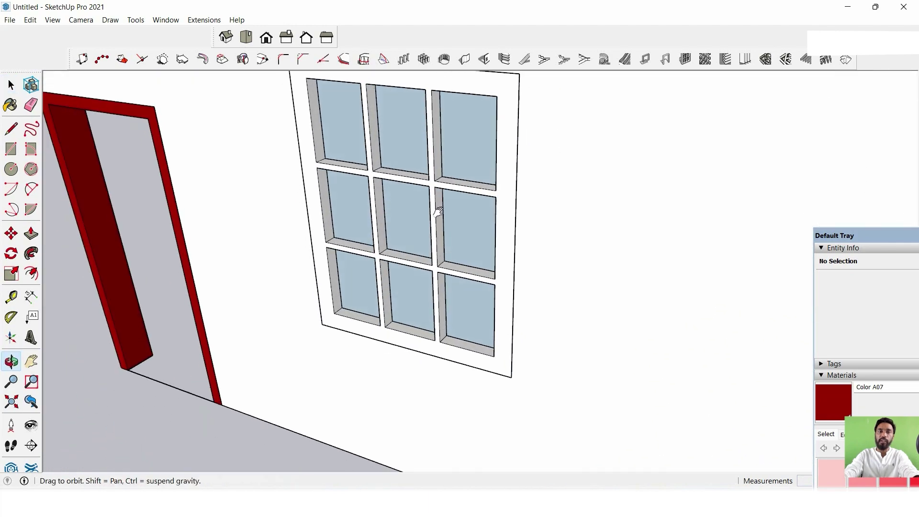
pyautogui.scroll(-3, 438, 211)
pyautogui.moveTo(455, 242)
pyautogui.mouseDown(button='middle')
pyautogui.moveTo(380, 240)
pyautogui.moveTo(355, 305)
pyautogui.moveTo(269, 303)
pyautogui.moveTo(363, 273)
pyautogui.moveTo(390, 214)
pyautogui.moveTo(407, 239)
pyautogui.moveTo(395, 254)
pyautogui.moveTo(455, 234)
pyautogui.moveTo(631, 231)
pyautogui.moveTo(467, 208)
pyautogui.moveTo(419, 238)
pyautogui.moveTo(663, 260)
pyautogui.mouseUp(button='middle')
pyautogui.scroll(-3, 474, 205)
pyautogui.scroll(3, 635, 215)
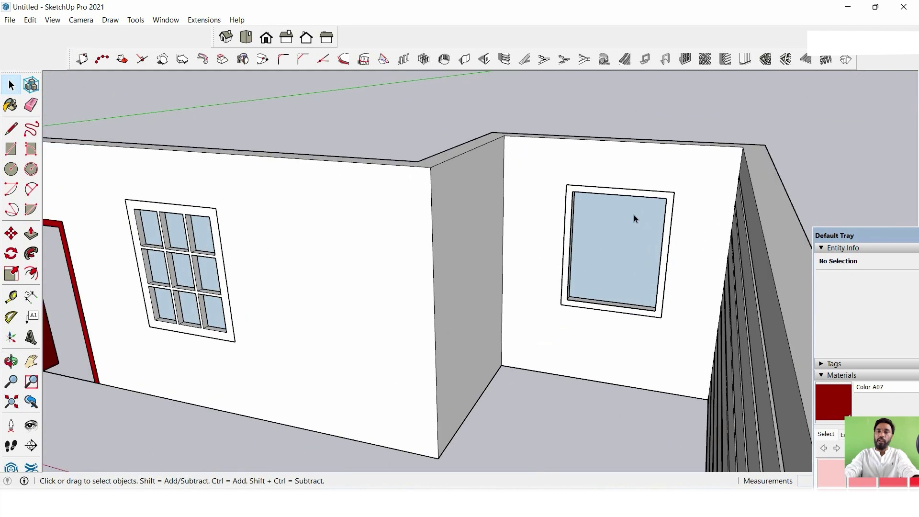
pyautogui.click(631, 210)
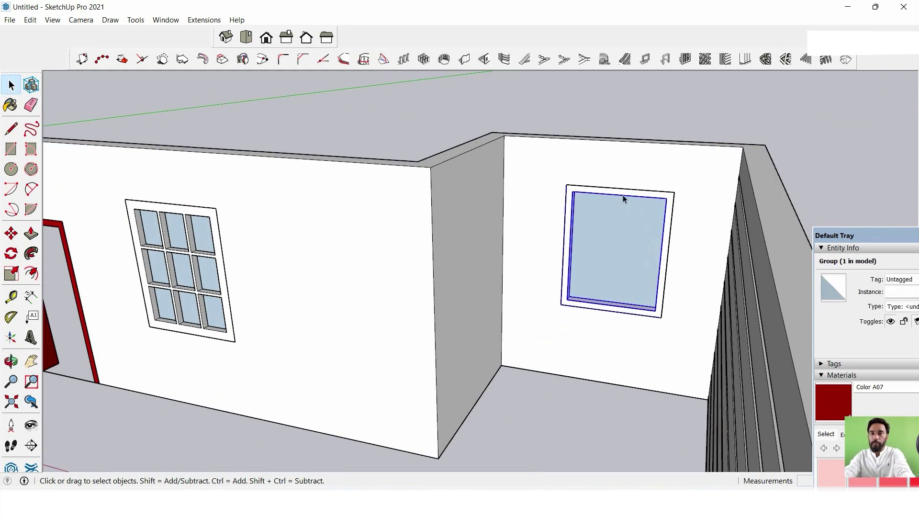
pyautogui.click(651, 202)
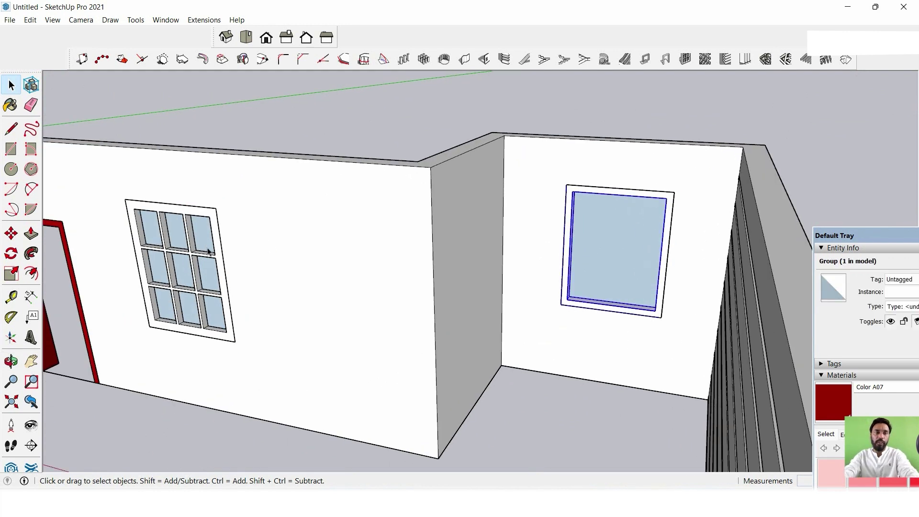
# Delete the 3x3 panelled window from the opening.
pyautogui.press('Delete')
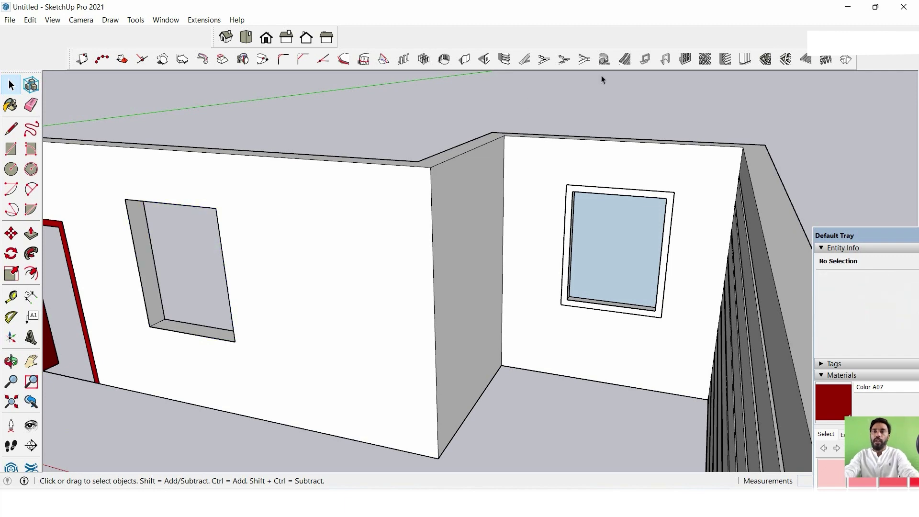
pyautogui.click(685, 60)
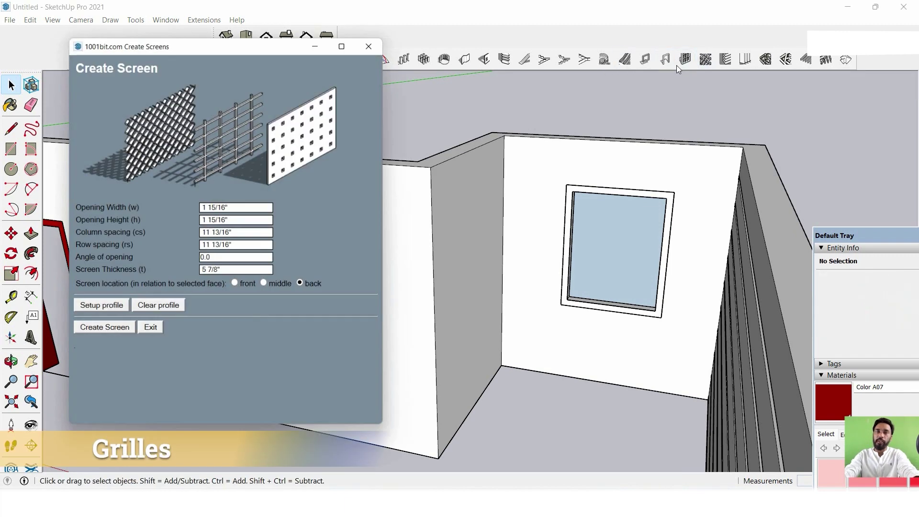
pyautogui.click(376, 39)
pyautogui.moveTo(335, 163)
pyautogui.mouseDown(button='middle')
pyautogui.moveTo(359, 172)
pyautogui.moveTo(287, 172)
pyautogui.mouseUp(button='middle')
# Draw a rectangle over the wall opening and generate a perforated screen on it.
pyautogui.click(10, 150)
pyautogui.click(246, 195)
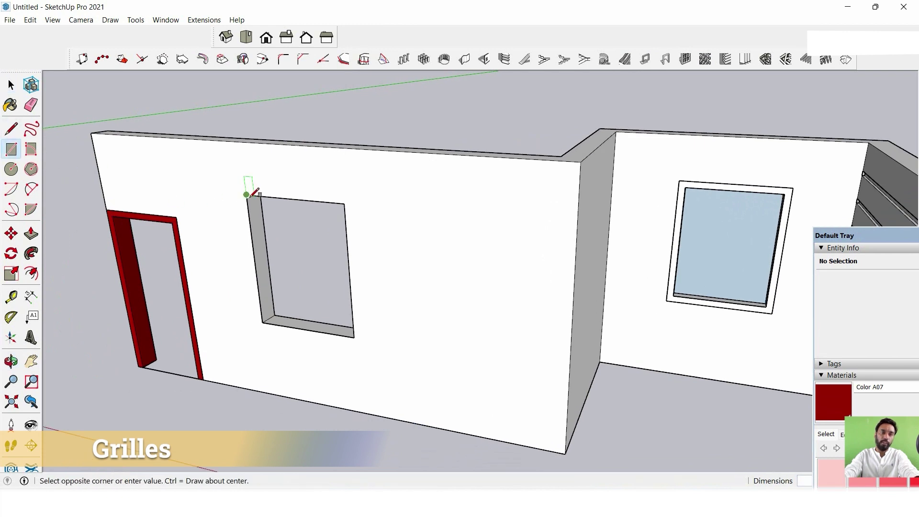
pyautogui.click(354, 335)
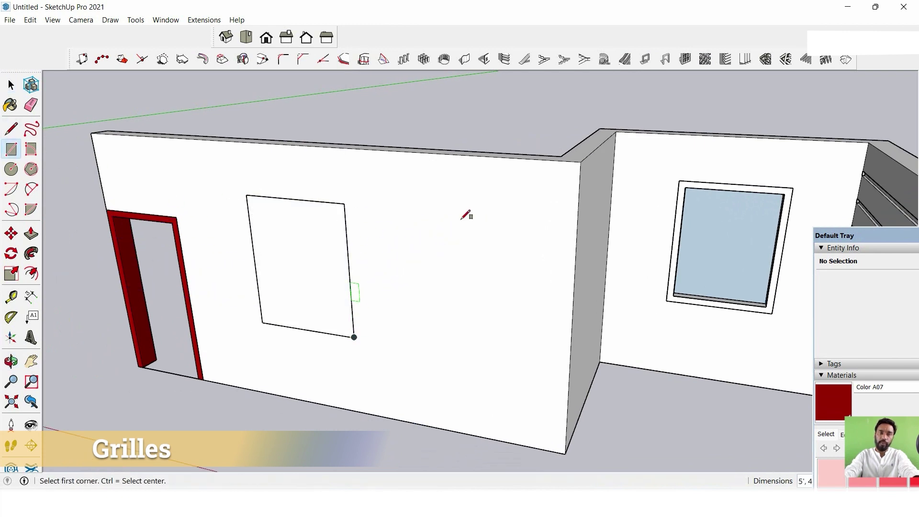
pyautogui.click(706, 59)
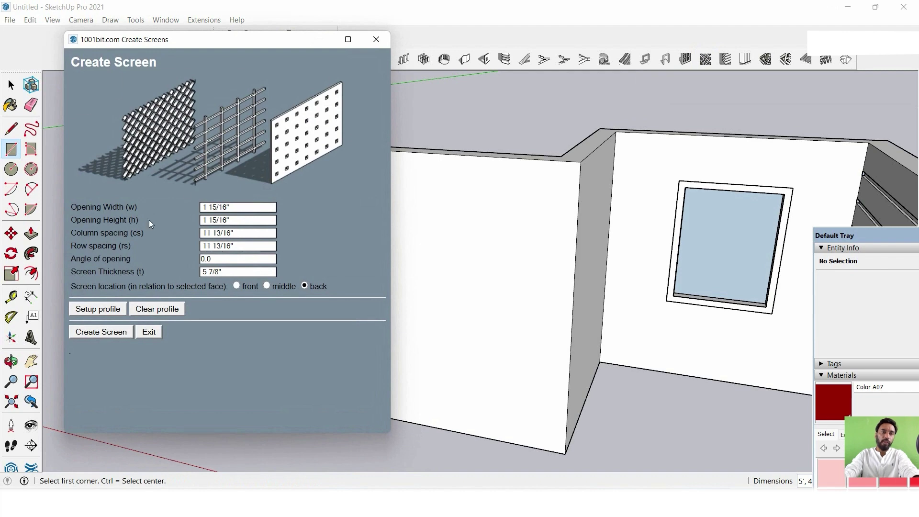
pyautogui.click(103, 333)
# Inspect the perforated screen up close, then undo it to keep the plain face.
pyautogui.scroll(3, 280, 247)
pyautogui.moveTo(280, 246)
pyautogui.mouseDown(button='middle')
pyautogui.moveTo(397, 211)
pyautogui.moveTo(461, 226)
pyautogui.mouseUp(button='middle')
pyautogui.scroll(3, 440, 154)
pyautogui.scroll(-3, 440, 154)
pyautogui.moveTo(441, 181)
pyautogui.mouseDown(button='middle')
pyautogui.moveTo(515, 262)
pyautogui.moveTo(493, 246)
pyautogui.moveTo(515, 153)
pyautogui.mouseUp(button='middle')
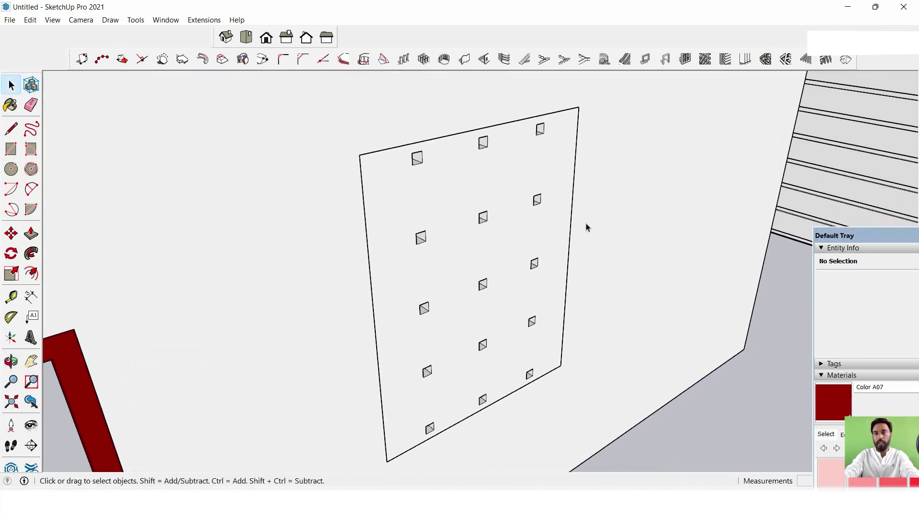
pyautogui.hotkey('ctrl', 'z')
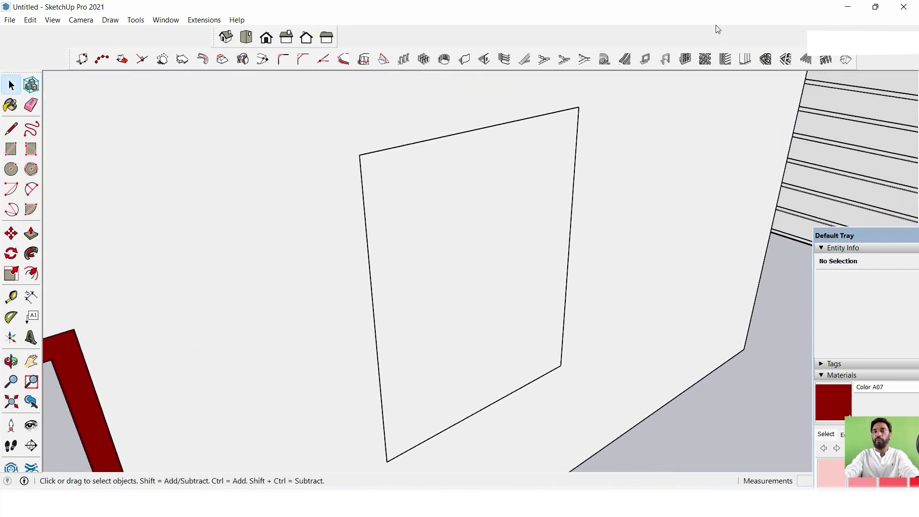
# Create a 45° diagonal lattice screen with 3" openings and 1" column and row spacing.
pyautogui.click(704, 59)
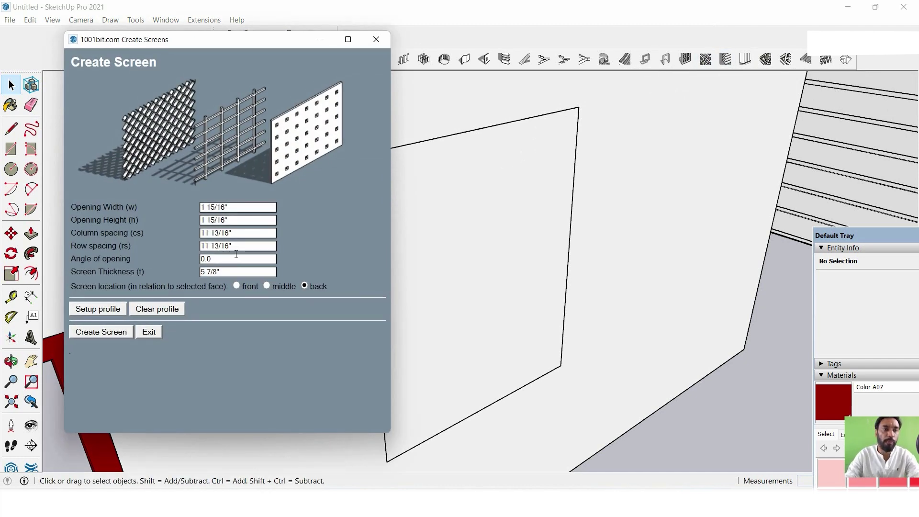
pyautogui.click(236, 210)
pyautogui.write('3')
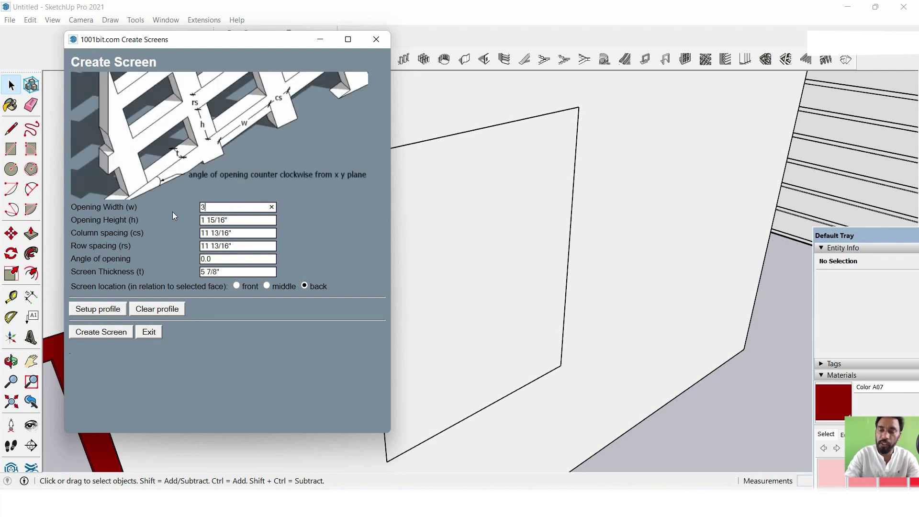
pyautogui.press('Tab')
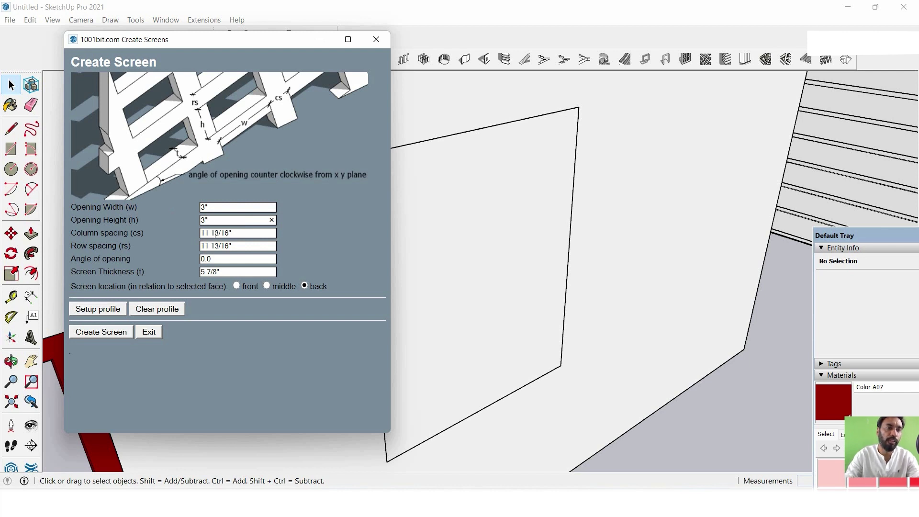
pyautogui.press('Tab')
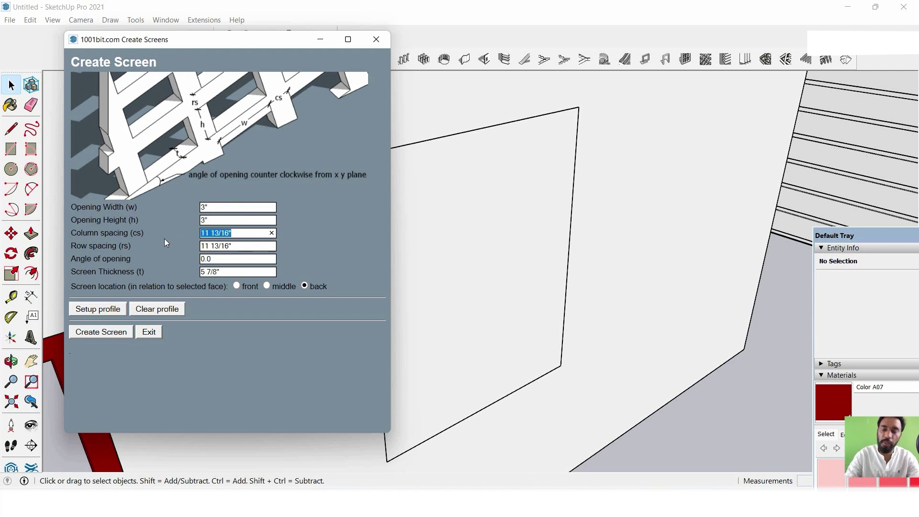
pyautogui.write('3')
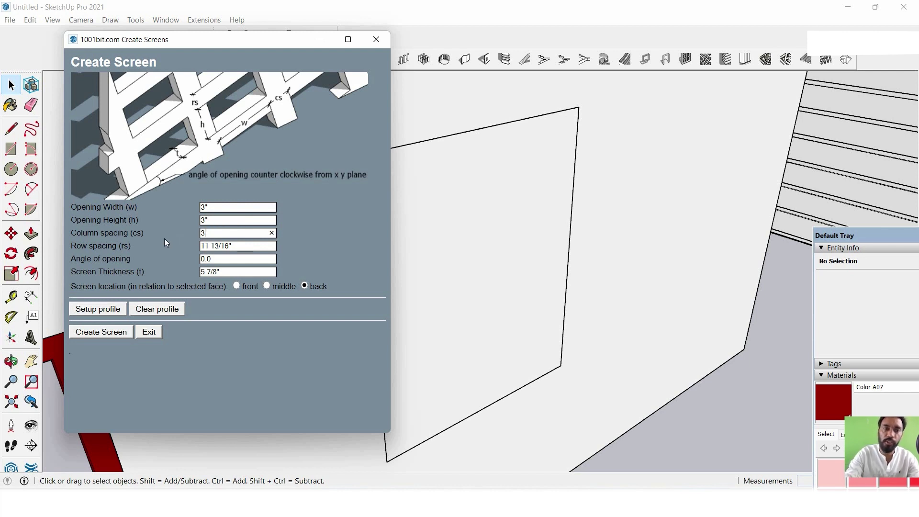
pyautogui.write('"')
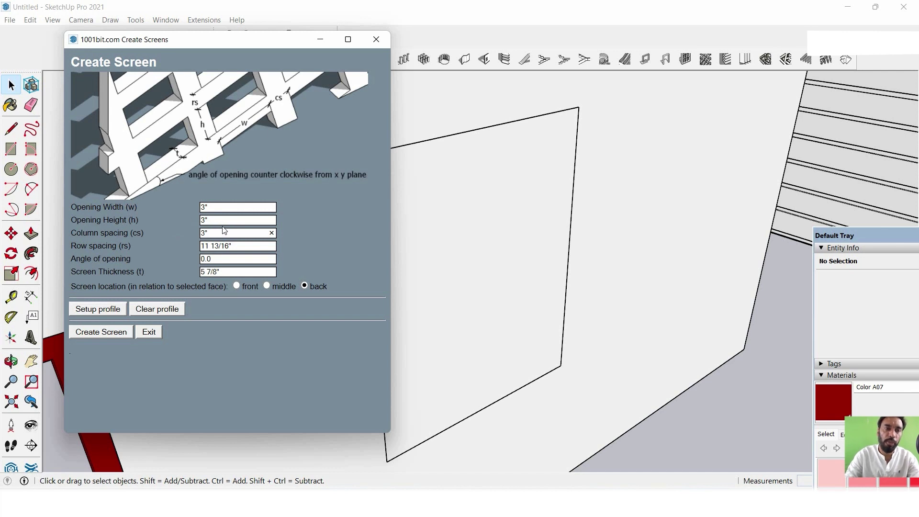
pyautogui.write('1')
pyautogui.press('Tab')
pyautogui.write('1"')
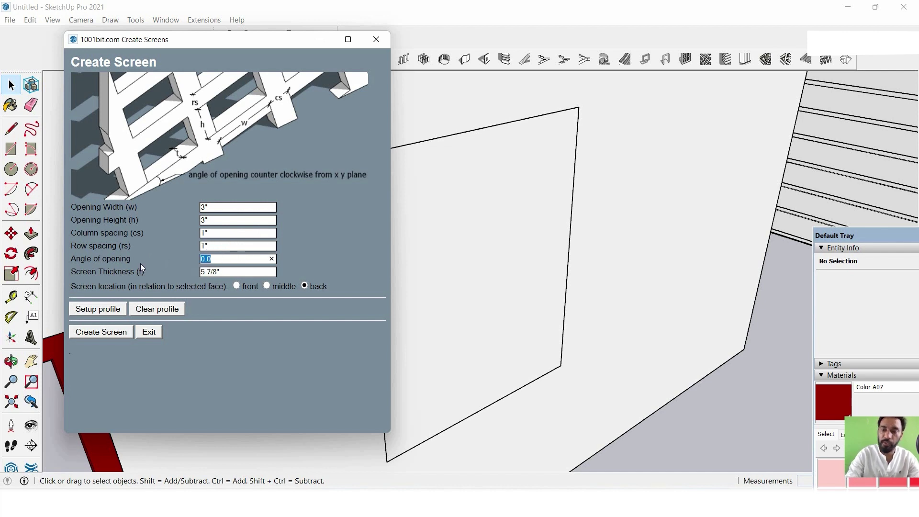
pyautogui.write('45')
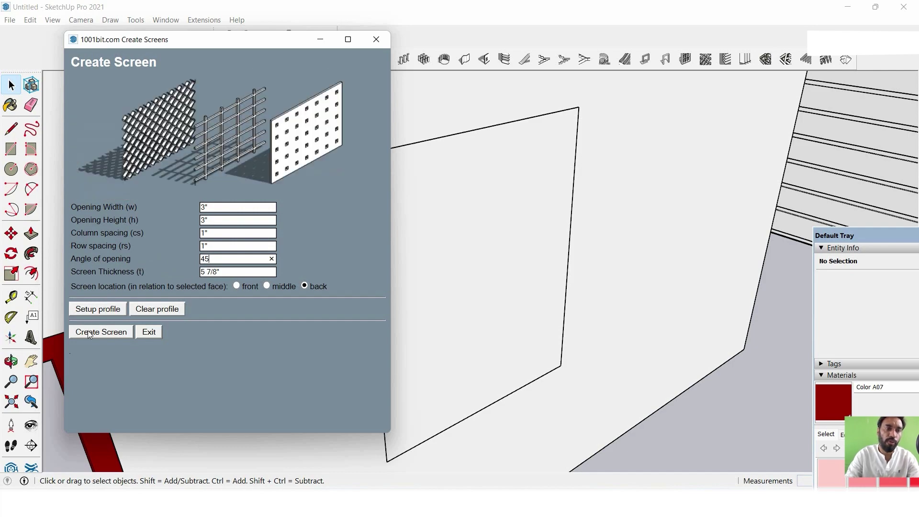
pyautogui.click(89, 332)
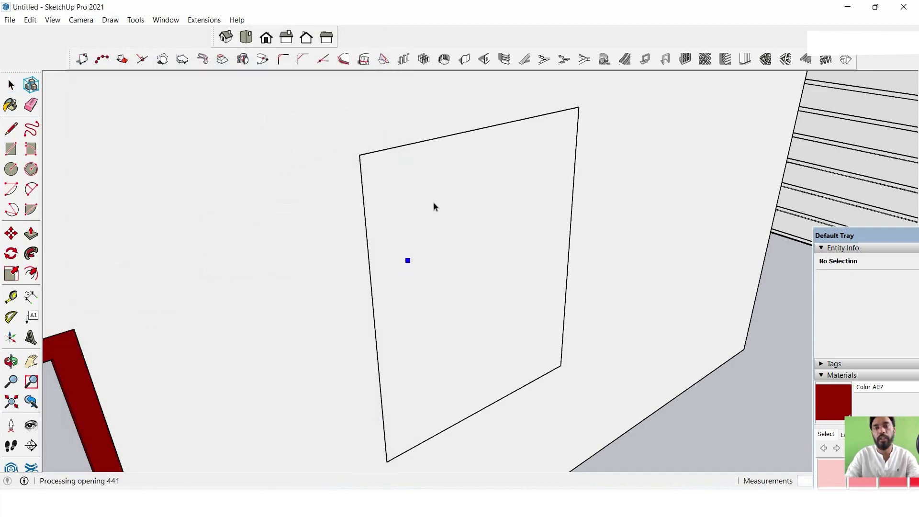
# Orbit around the new lattice to view the whole wall, then select the lattice panel.
pyautogui.moveTo(435, 207)
pyautogui.mouseDown(button='middle')
pyautogui.moveTo(464, 221)
pyautogui.moveTo(300, 168)
pyautogui.mouseUp(button='middle')
pyautogui.scroll(5, 437, 203)
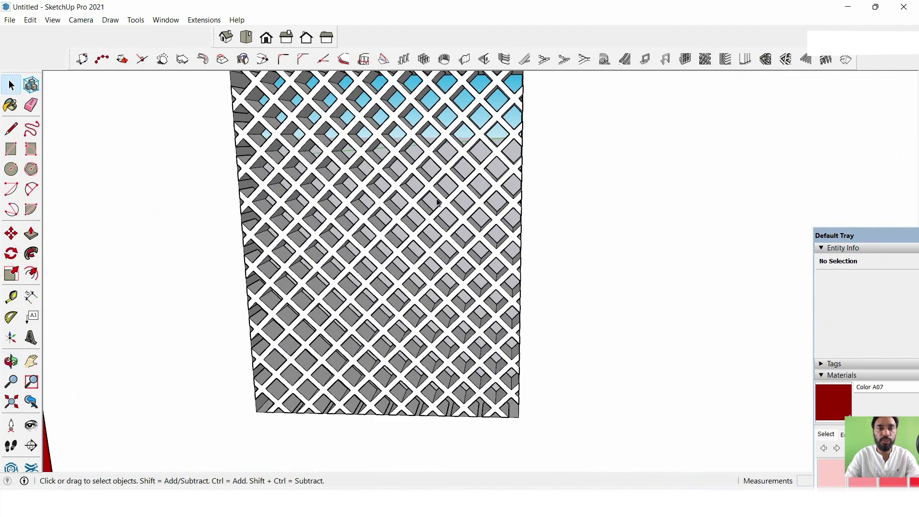
pyautogui.moveTo(437, 202)
pyautogui.mouseDown(button='middle')
pyautogui.moveTo(312, 278)
pyautogui.moveTo(511, 250)
pyautogui.moveTo(574, 166)
pyautogui.moveTo(587, 243)
pyautogui.moveTo(529, 250)
pyautogui.mouseUp(button='middle')
pyautogui.scroll(-4, 587, 242)
pyautogui.scroll(3, 541, 219)
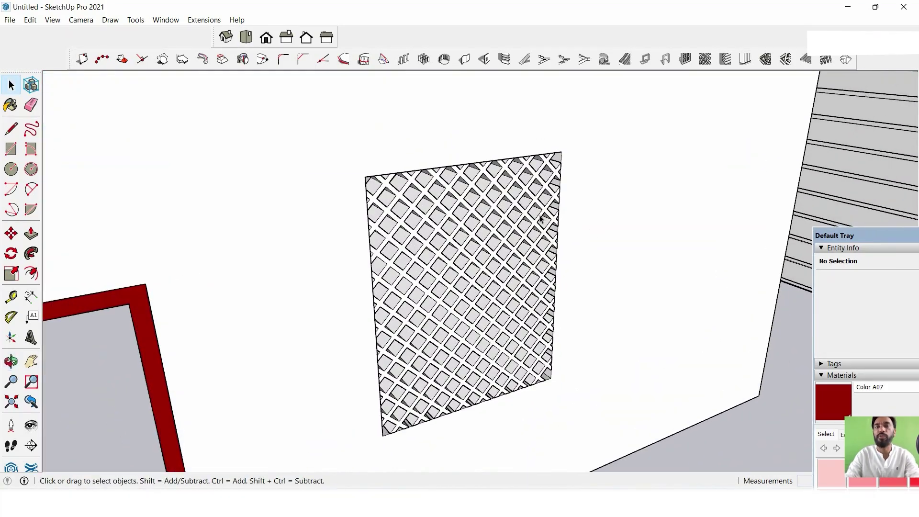
pyautogui.moveTo(542, 219); pyautogui.dragTo(431, 246, button='middle')
pyautogui.scroll(-4, 459, 212)
pyautogui.moveTo(458, 211)
pyautogui.mouseDown(button='middle')
pyautogui.moveTo(400, 205)
pyautogui.moveTo(369, 235)
pyautogui.moveTo(371, 264)
pyautogui.moveTo(293, 156)
pyautogui.moveTo(335, 209)
pyautogui.moveTo(372, 216)
pyautogui.mouseUp(button='middle')
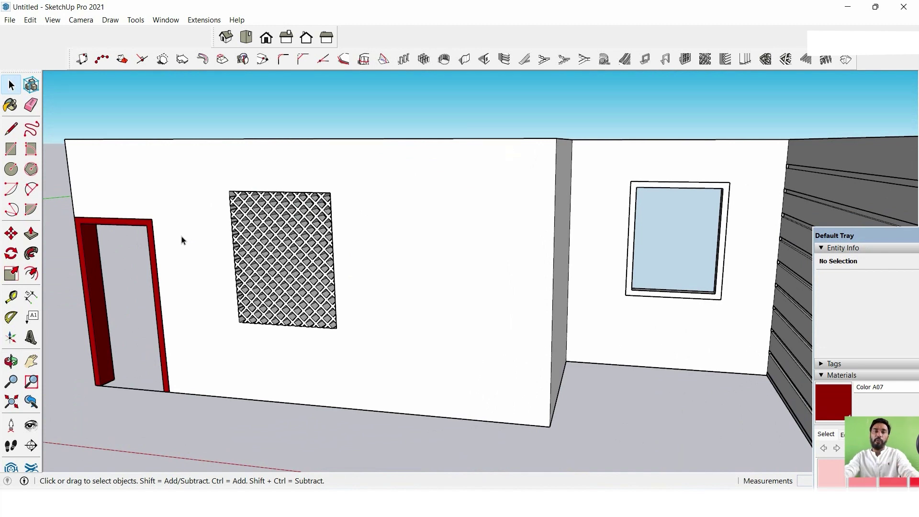
pyautogui.scroll(2, 182, 241)
pyautogui.moveTo(182, 241)
pyautogui.mouseDown(button='middle')
pyautogui.moveTo(536, 189)
pyautogui.moveTo(426, 212)
pyautogui.moveTo(575, 243)
pyautogui.mouseUp(button='middle')
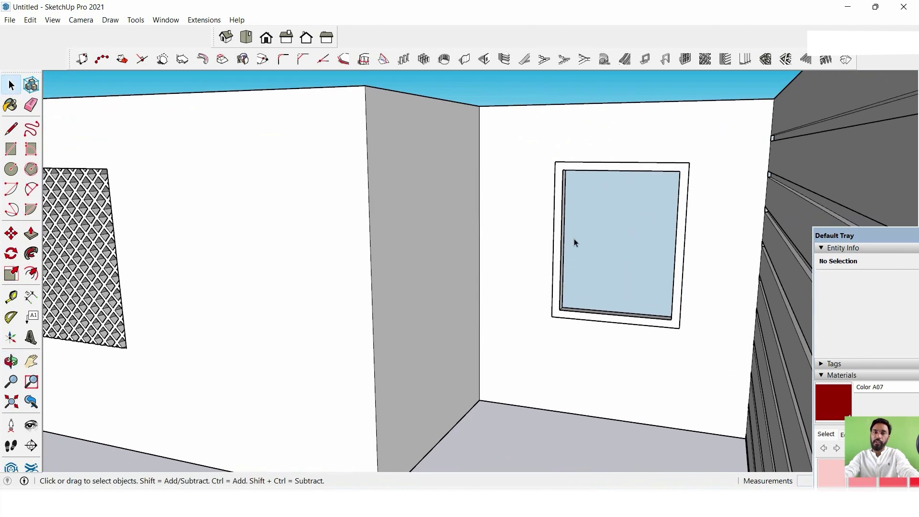
pyautogui.click(79, 239)
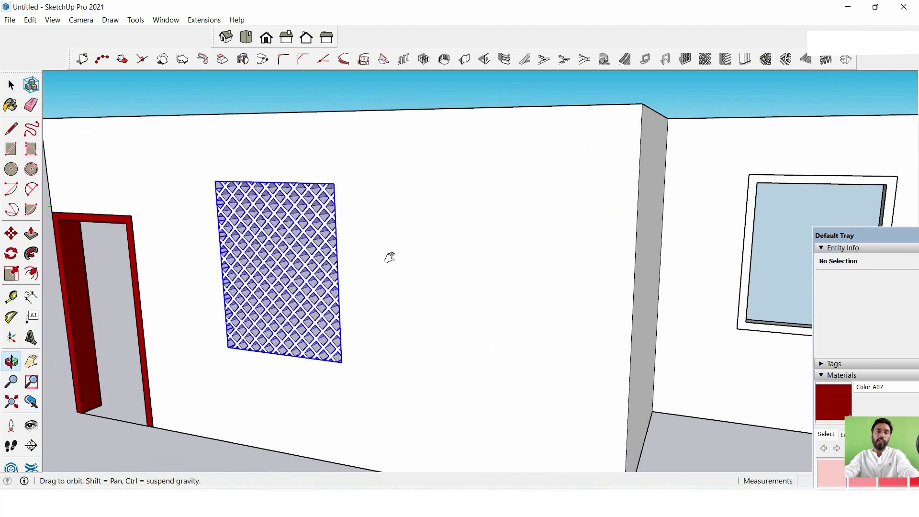
pyautogui.moveTo(144, 242); pyautogui.dragTo(406, 259, button='middle')
# Delete the lattice panel, leaving the wall opening bare.
pyautogui.press('Delete')
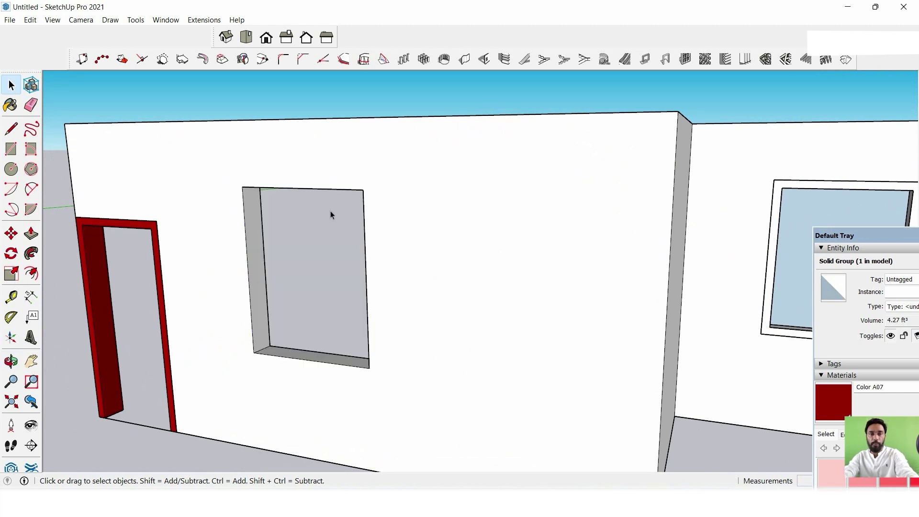
pyautogui.scroll(5, 331, 213)
pyautogui.moveTo(335, 228)
pyautogui.mouseDown(button='middle')
pyautogui.moveTo(335, 201)
pyautogui.moveTo(377, 222)
pyautogui.mouseUp(button='middle')
pyautogui.scroll(-5, 334, 201)
pyautogui.scroll(5, 376, 218)
pyautogui.press('space')
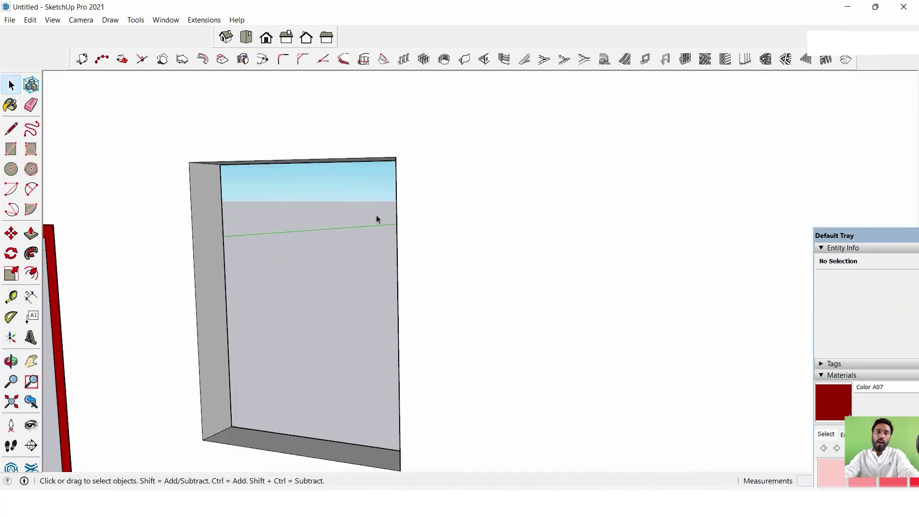
# Draw a rectangle across the opening and create a rectangular window frame in it.
pyautogui.click(11, 149)
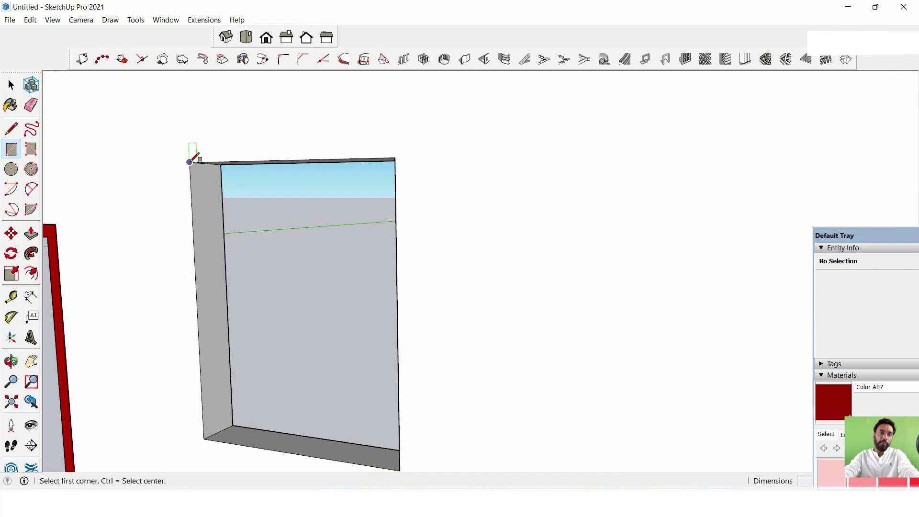
pyautogui.click(189, 162)
pyautogui.click(397, 465)
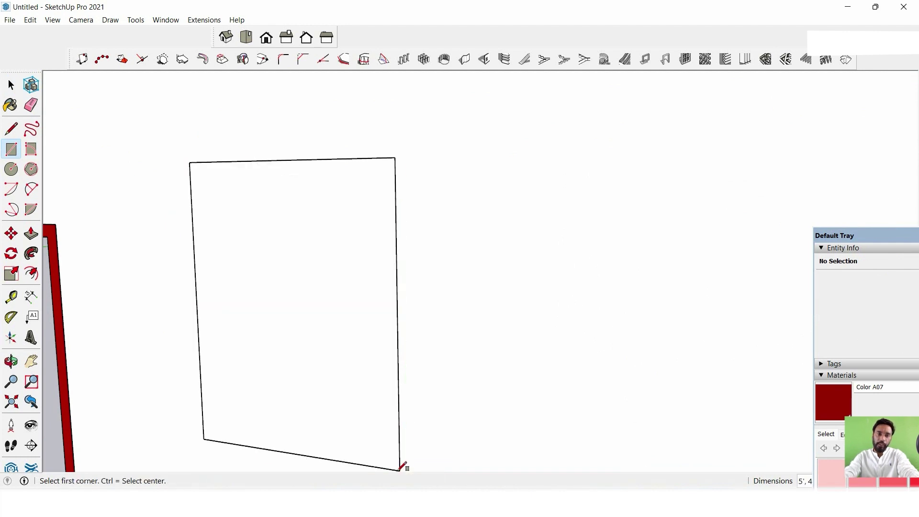
pyautogui.click(642, 64)
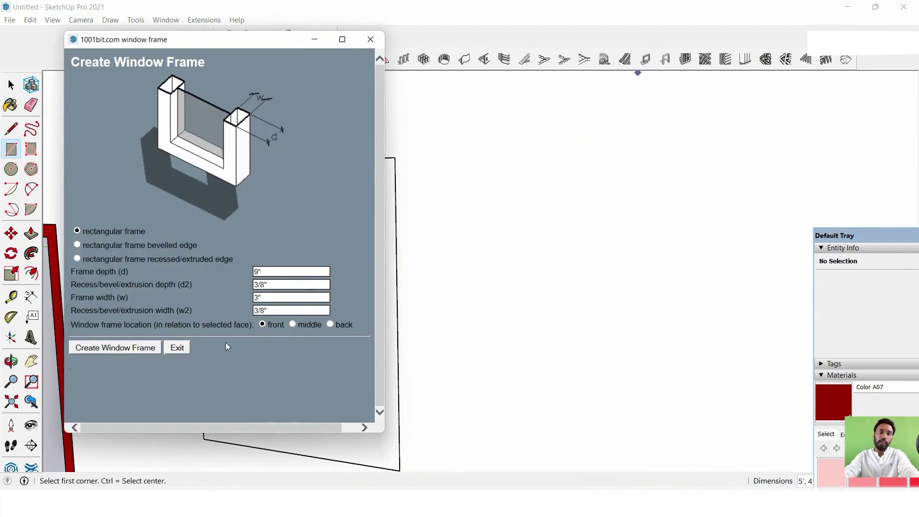
pyautogui.click(111, 349)
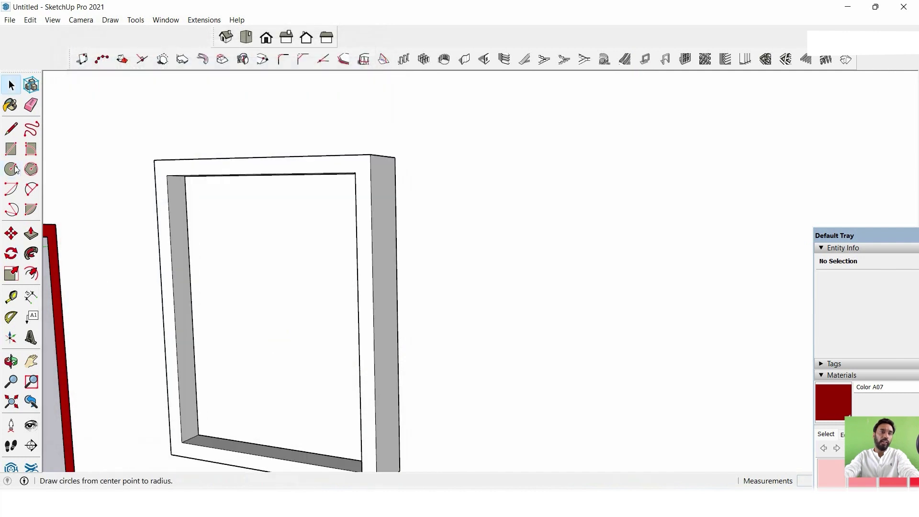
# Move the window frame group 9" into the wall and check its contents.
pyautogui.scroll(-5, 217, 251)
pyautogui.moveTo(216, 251); pyautogui.dragTo(270, 278, button='middle')
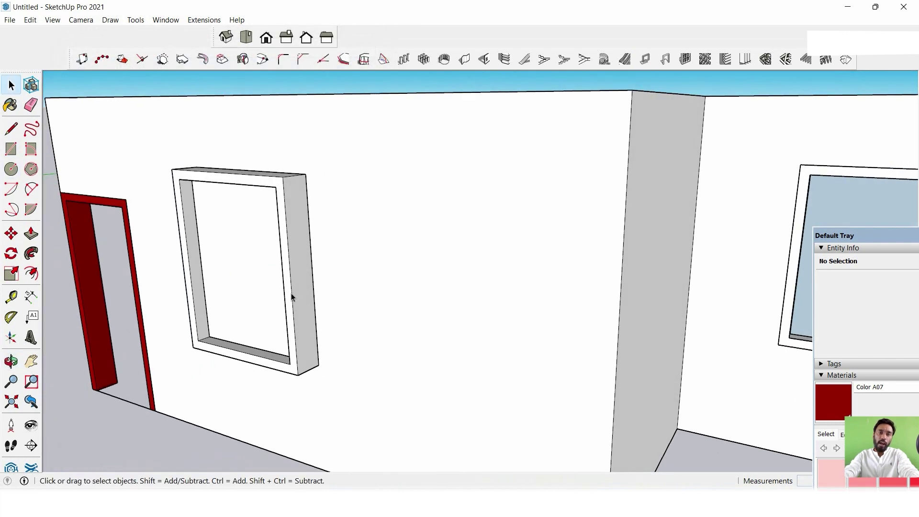
pyautogui.scroll(1, 271, 302)
pyautogui.press('Escape')
pyautogui.click(303, 301)
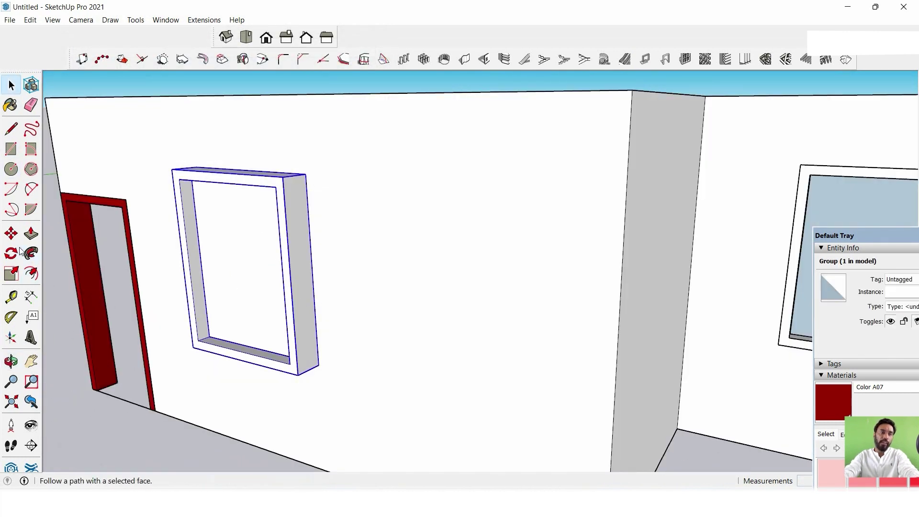
pyautogui.click(11, 234)
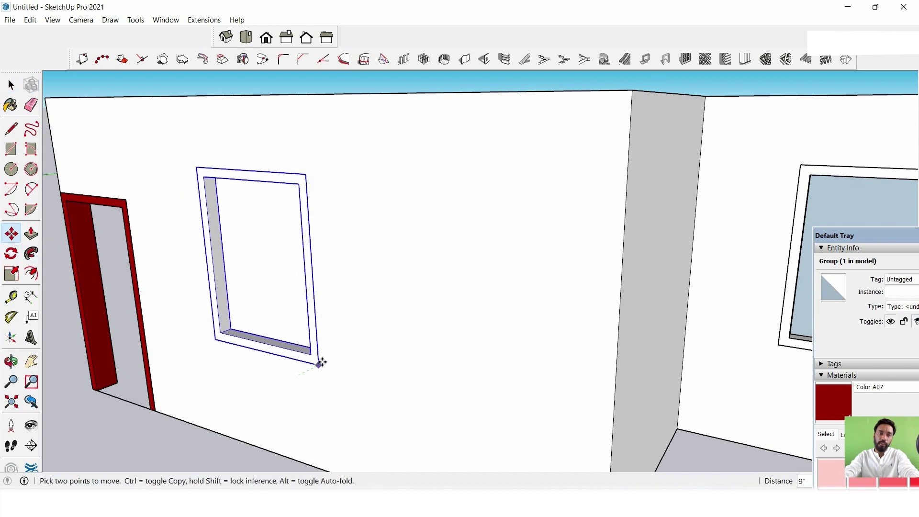
pyautogui.moveTo(318, 362)
pyautogui.mouseDown(button='middle')
pyautogui.moveTo(267, 282)
pyautogui.moveTo(349, 256)
pyautogui.moveTo(298, 256)
pyautogui.moveTo(76, 143)
pyautogui.mouseUp(button='middle')
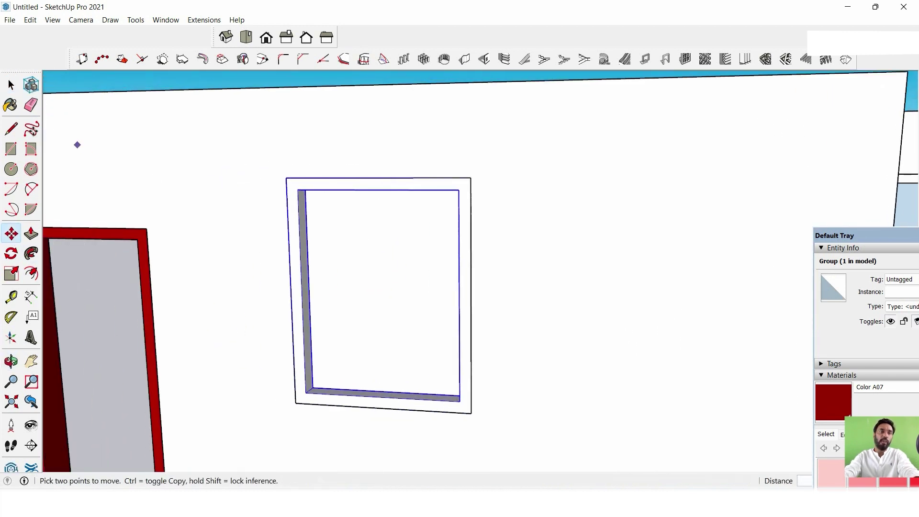
pyautogui.click(9, 85)
pyautogui.scroll(3, 374, 247)
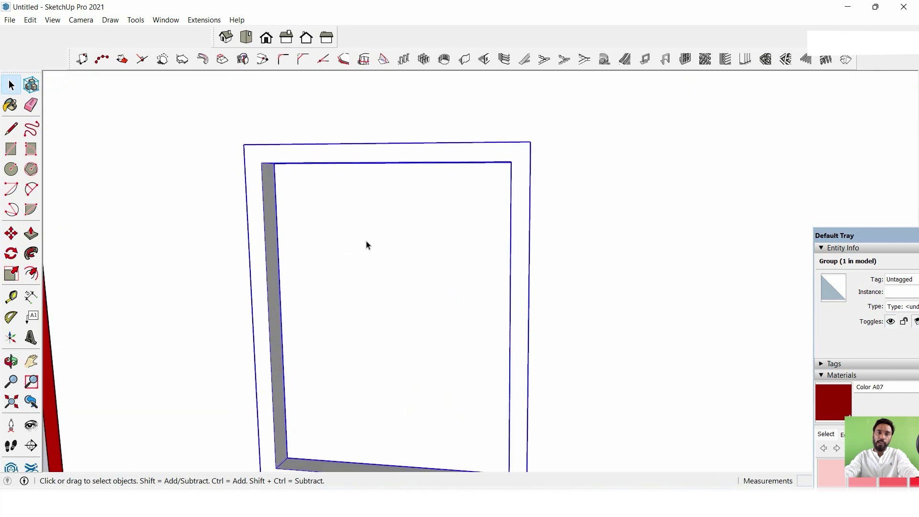
pyautogui.doubleClick(368, 247)
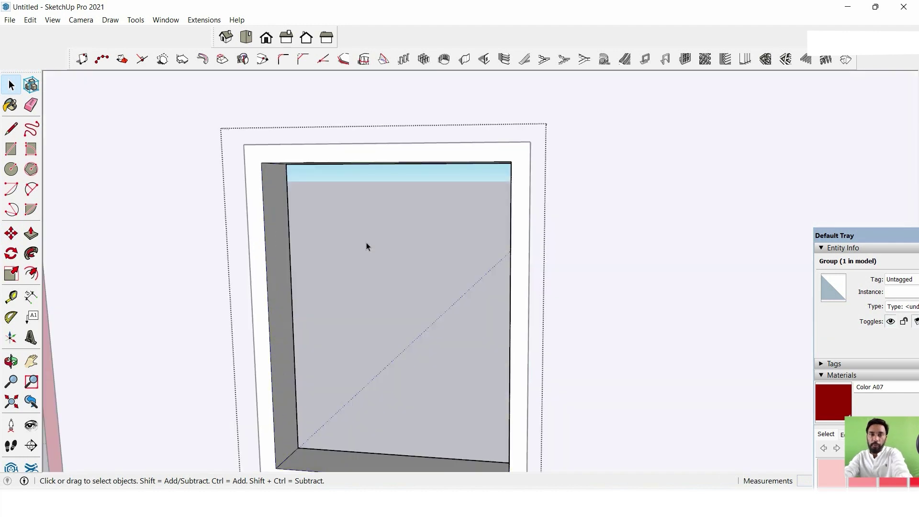
pyautogui.press('Escape')
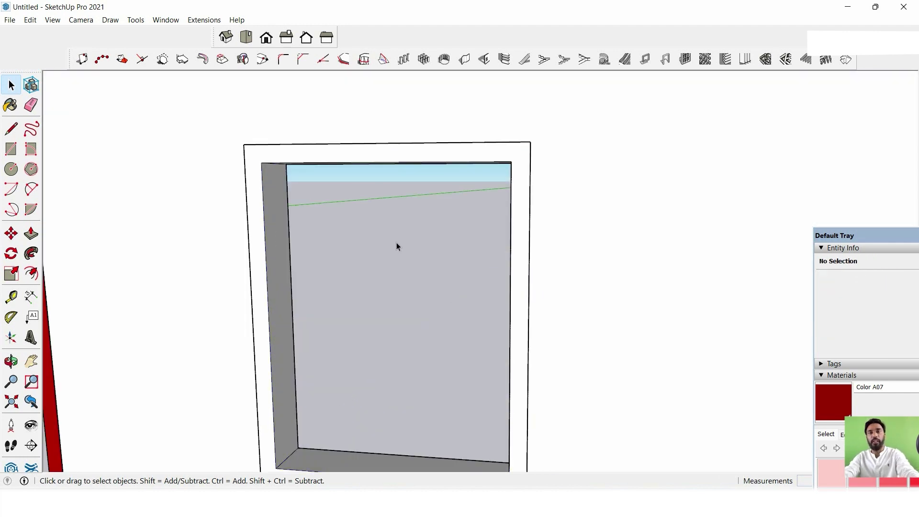
pyautogui.scroll(-2, 473, 174)
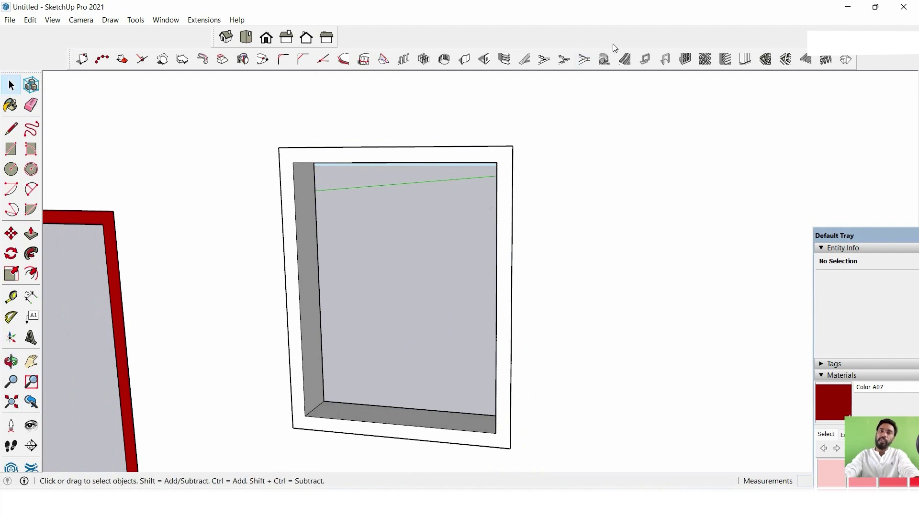
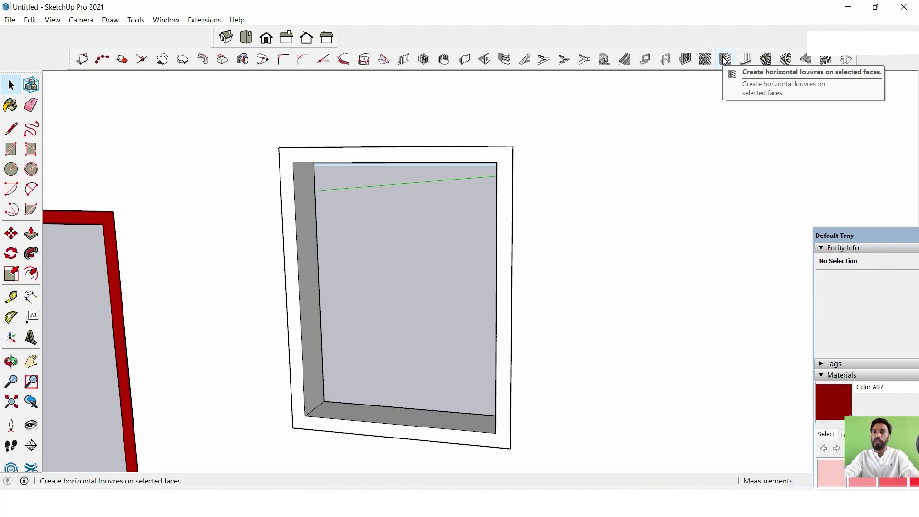
# Generate trial horizontal louvres on the window face and orbit to inspect them.
pyautogui.click(726, 60)
pyautogui.click(122, 283)
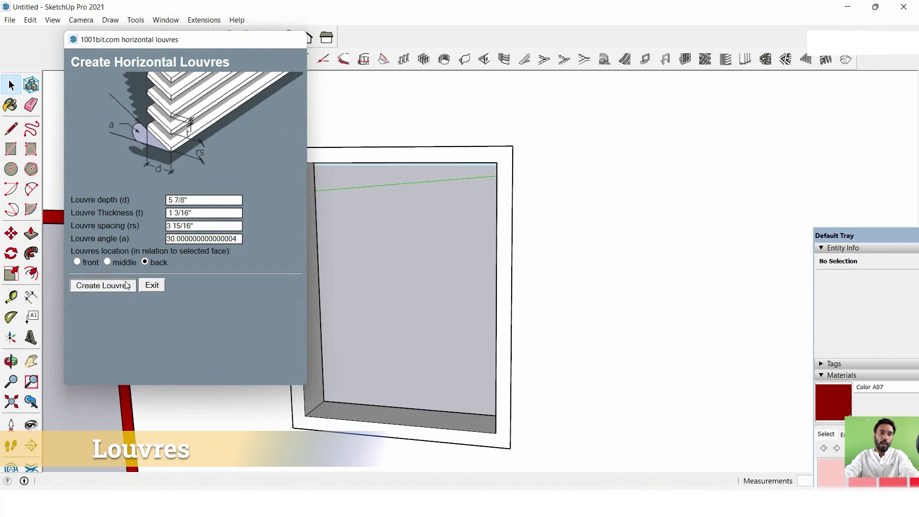
pyautogui.click(326, 162)
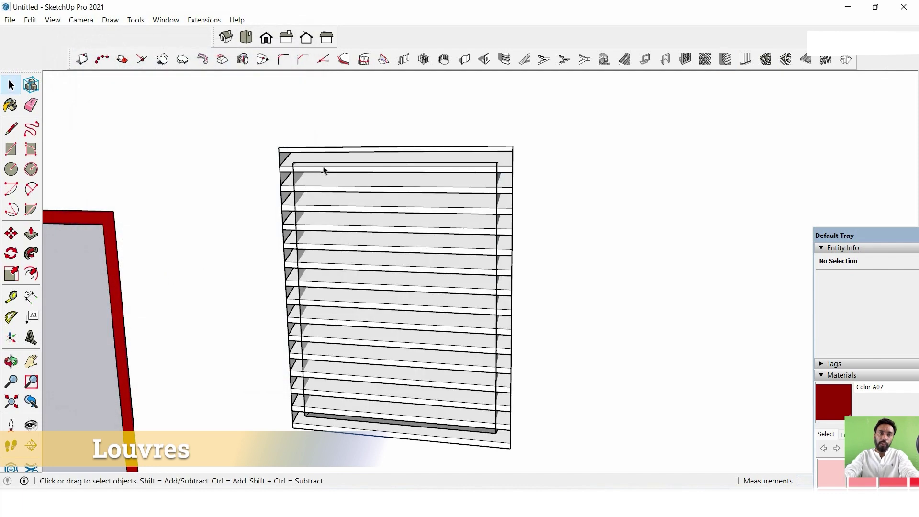
pyautogui.moveTo(414, 231)
pyautogui.mouseDown(button='middle')
pyautogui.moveTo(395, 256)
pyautogui.moveTo(253, 235)
pyautogui.moveTo(374, 280)
pyautogui.mouseUp(button='middle')
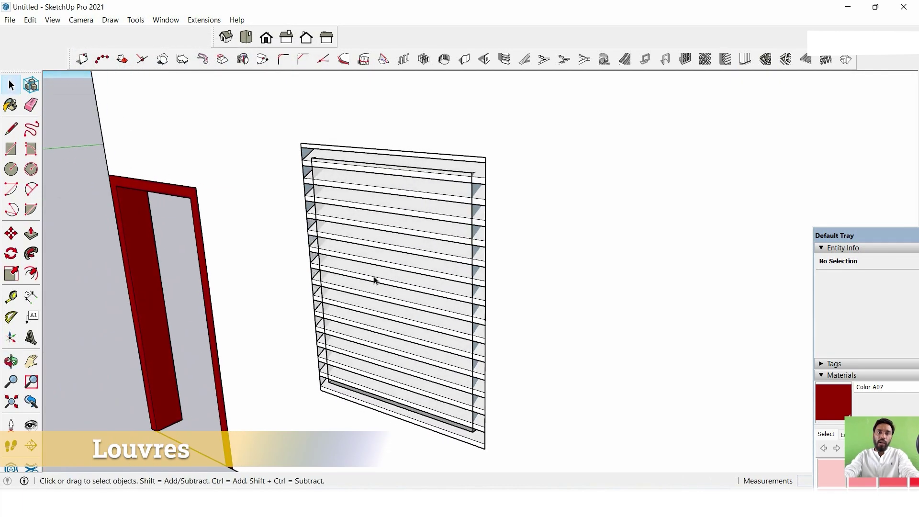
pyautogui.moveTo(450, 261); pyautogui.dragTo(518, 264, button='middle')
# Undo the louvres and delete the window frame group.
pyautogui.hotkey('ctrl', 'z')
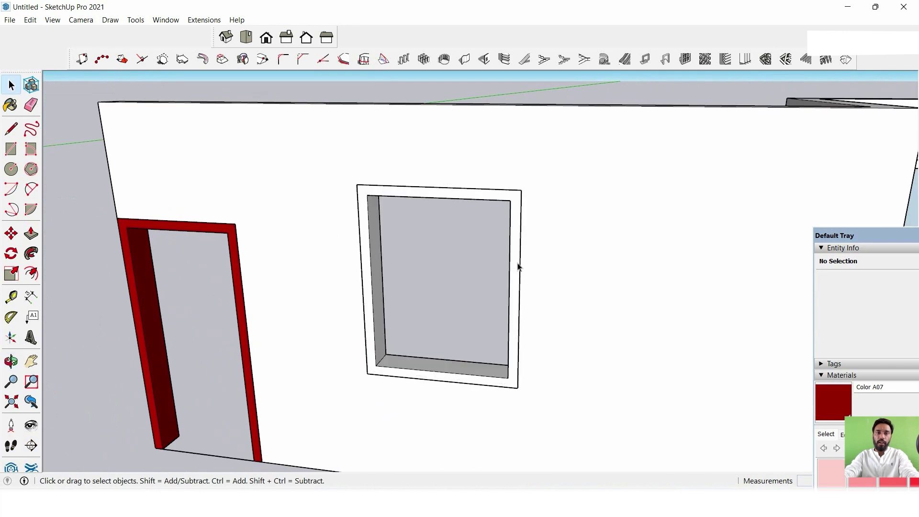
pyautogui.click(512, 197)
pyautogui.press('Delete')
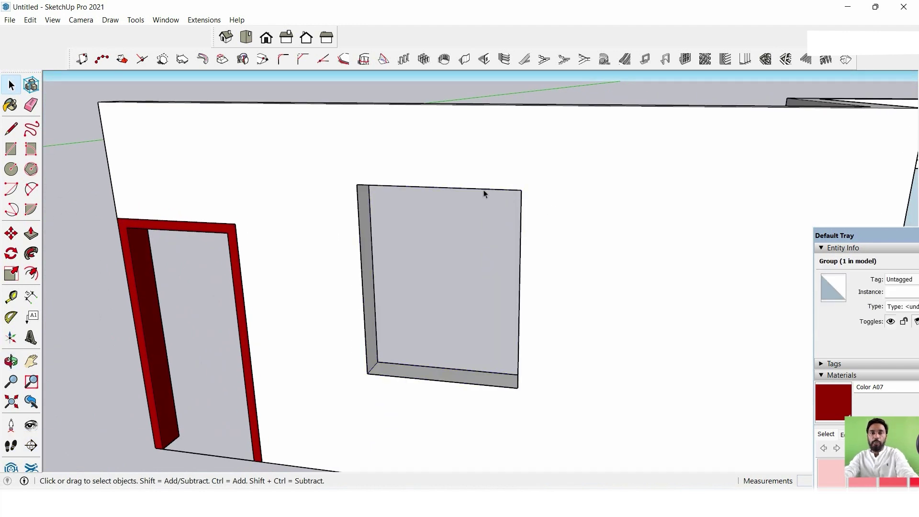
# Draw a rectangle corner to corner across the bare wall opening.
pyautogui.click(11, 149)
pyautogui.click(357, 184)
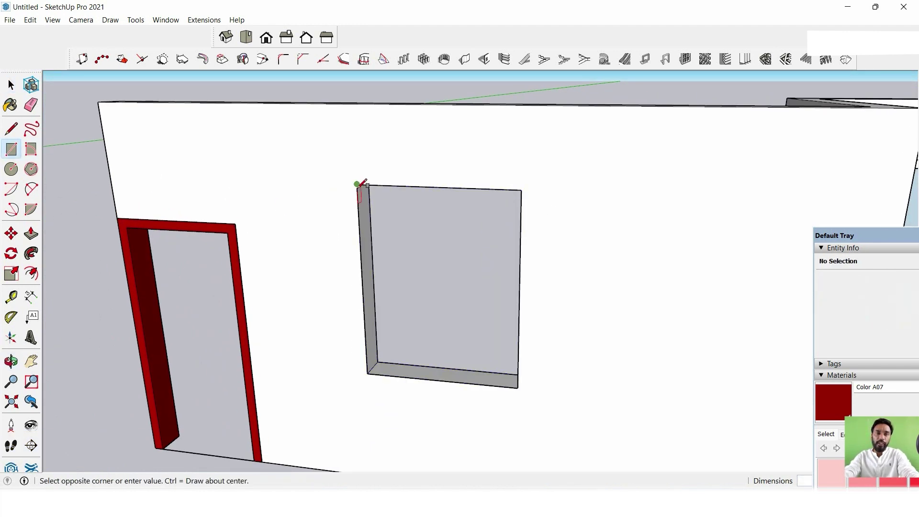
pyautogui.click(519, 386)
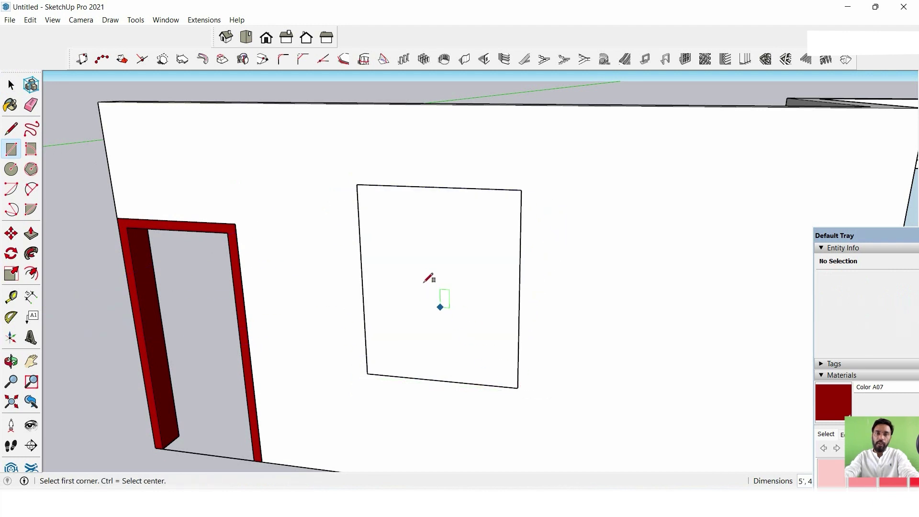
pyautogui.scroll(2, 436, 274)
pyautogui.moveTo(502, 273); pyautogui.dragTo(550, 268, button='middle')
pyautogui.click(11, 85)
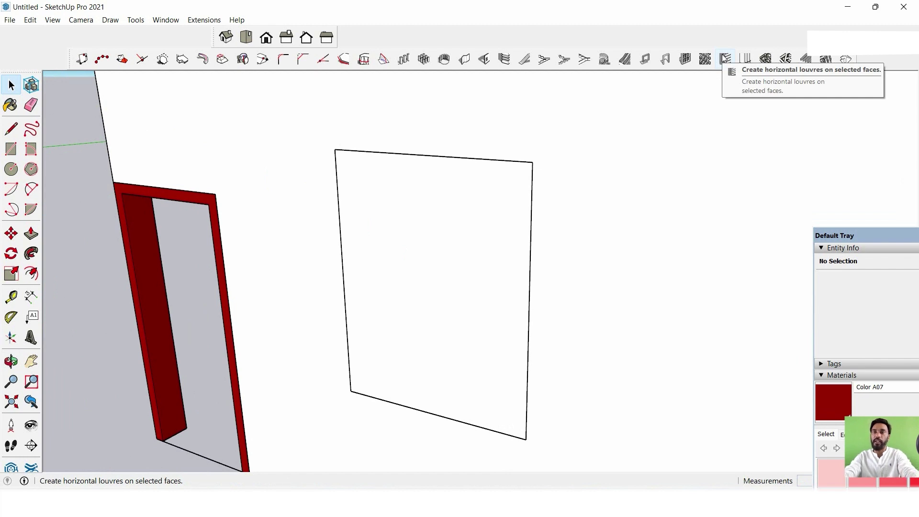
# Test horizontal louvres on the new face, inspect them, then undo them.
pyautogui.click(726, 58)
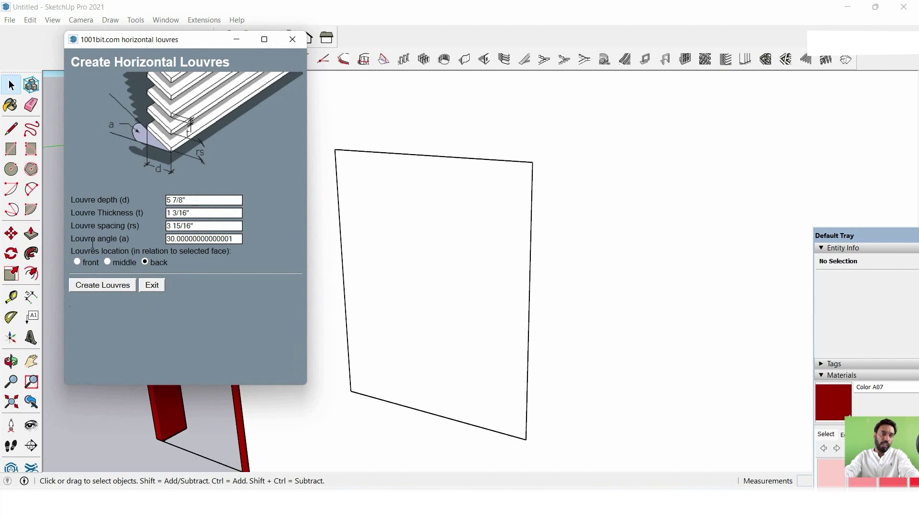
pyautogui.click(103, 287)
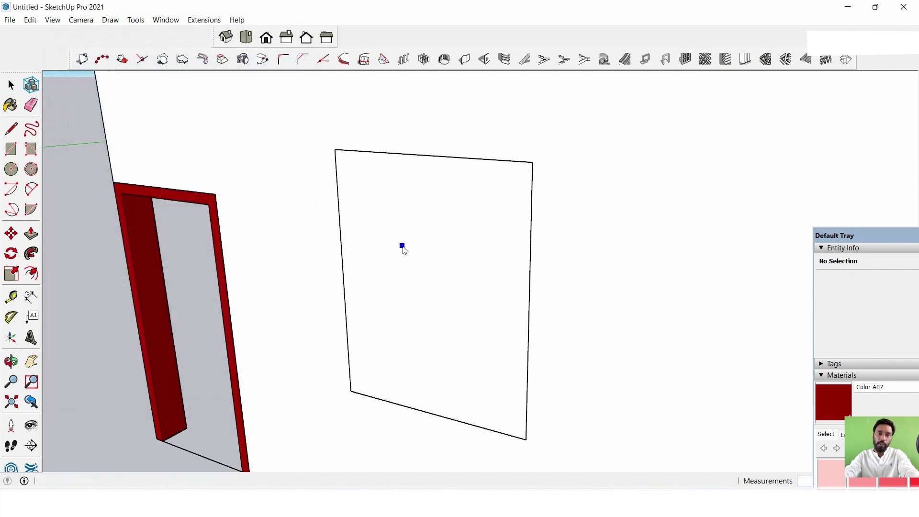
pyautogui.click(402, 249)
pyautogui.scroll(2, 434, 272)
pyautogui.moveTo(434, 271)
pyautogui.mouseDown(button='middle')
pyautogui.moveTo(503, 180)
pyautogui.moveTo(599, 267)
pyautogui.moveTo(588, 235)
pyautogui.moveTo(642, 197)
pyautogui.moveTo(561, 156)
pyautogui.mouseUp(button='middle')
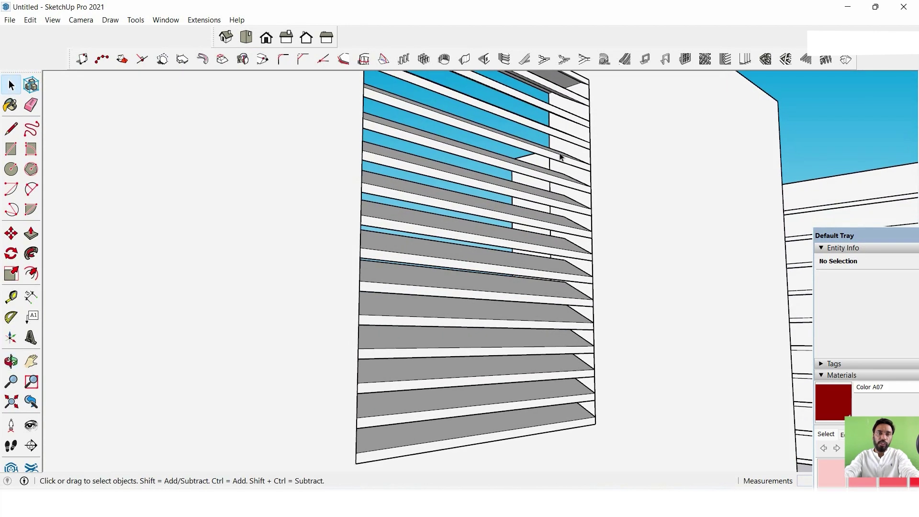
pyautogui.scroll(-3, 500, 193)
pyautogui.moveTo(576, 220)
pyautogui.mouseDown(button='middle')
pyautogui.moveTo(490, 244)
pyautogui.moveTo(554, 240)
pyautogui.mouseUp(button='middle')
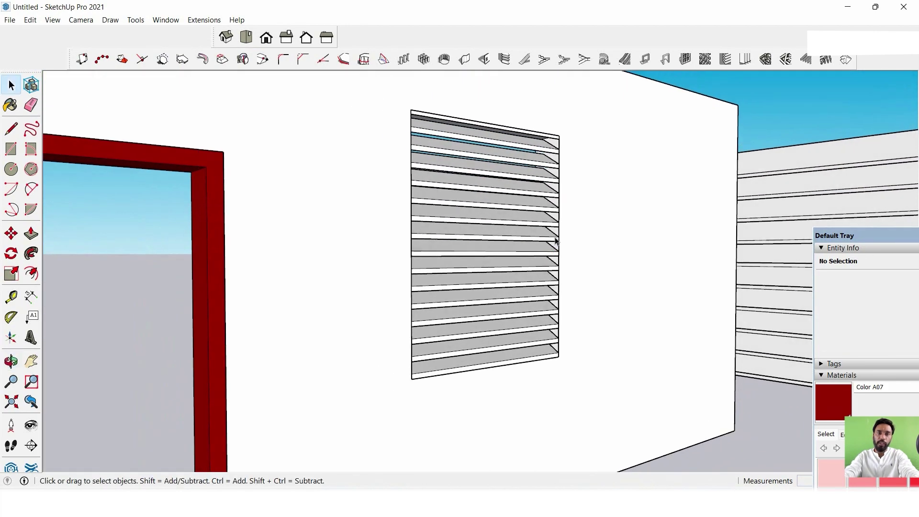
pyautogui.hotkey('ctrl', 'z')
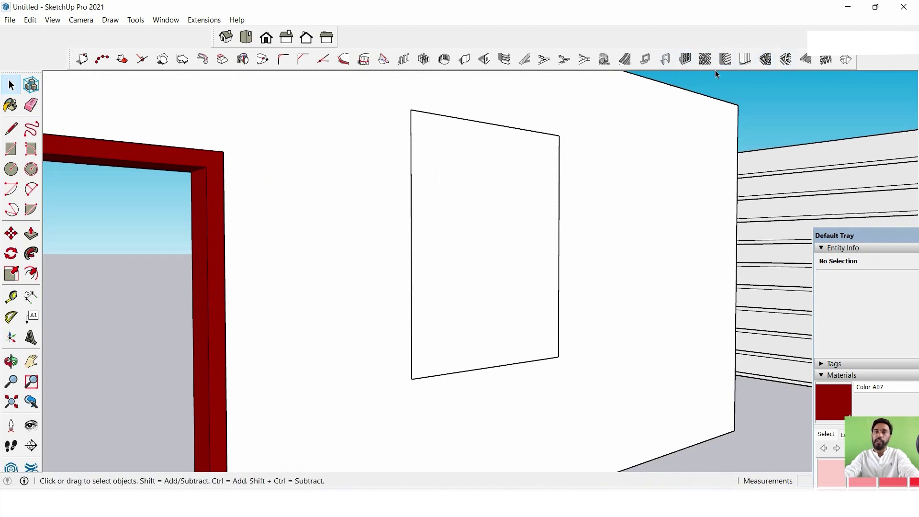
# Set the horizontal louvre thickness to 5.
pyautogui.click(724, 60)
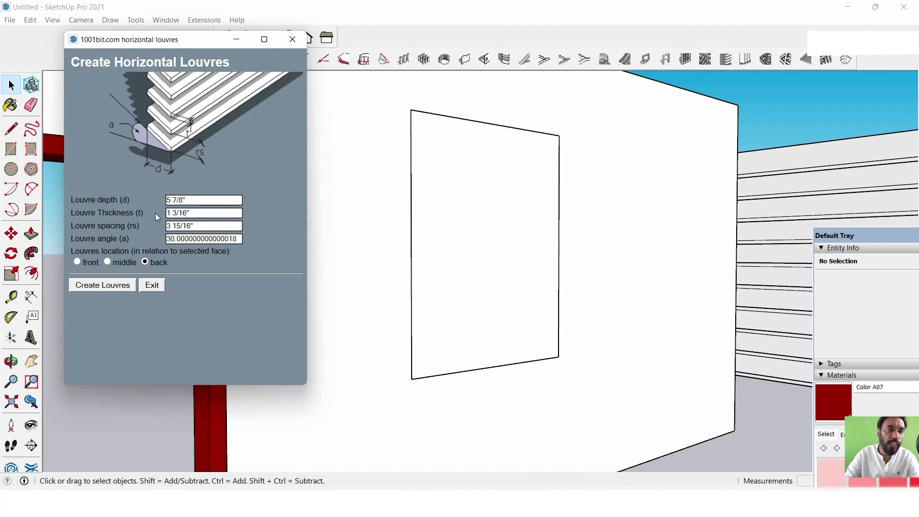
pyautogui.tripleClick(192, 200)
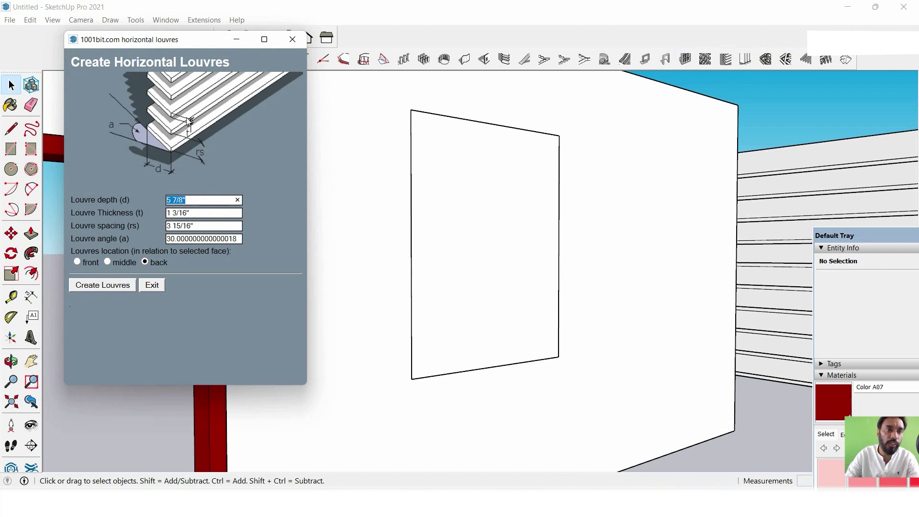
pyautogui.tripleClick(198, 214)
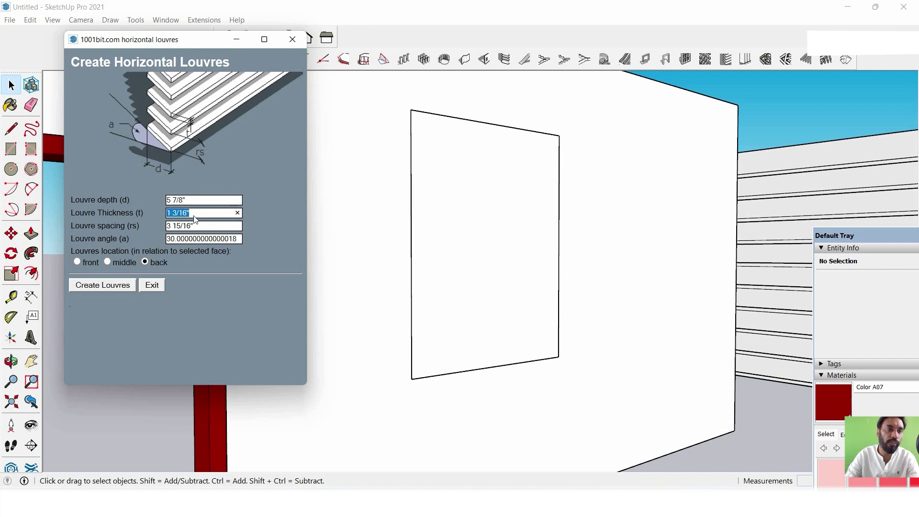
pyautogui.tripleClick(206, 225)
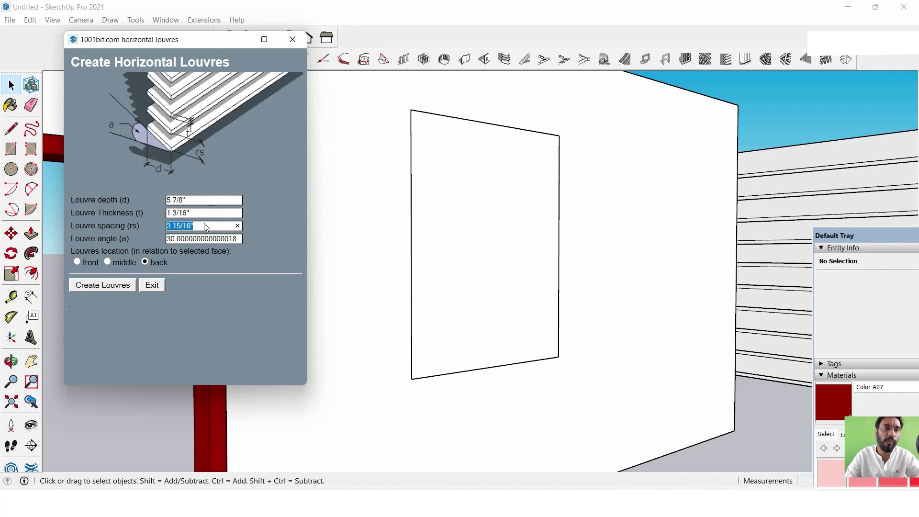
pyautogui.tripleClick(200, 211)
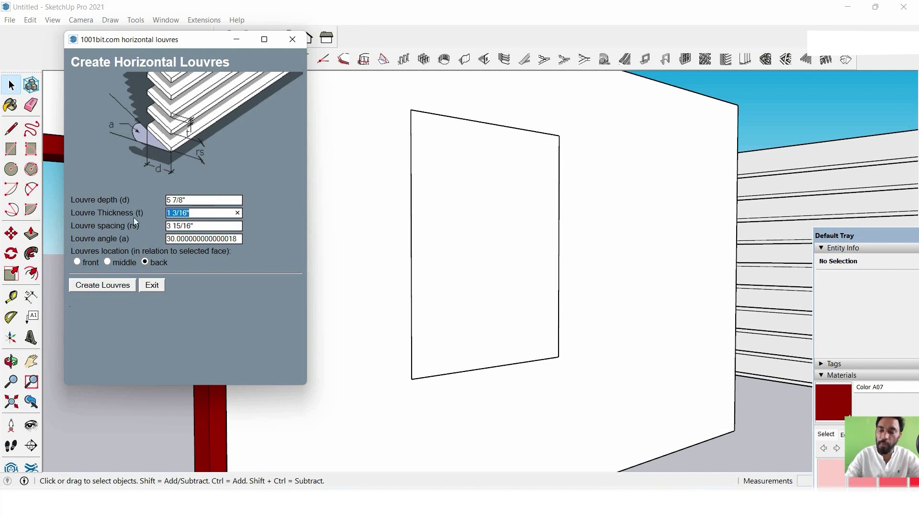
pyautogui.write('5')
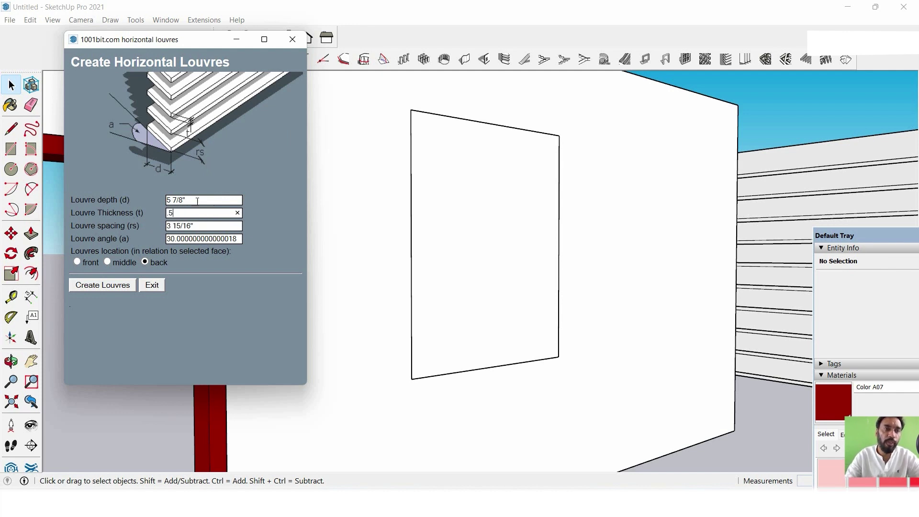
# Generate the horizontal louvres on the first opening's rectangular face.
pyautogui.click(90, 290)
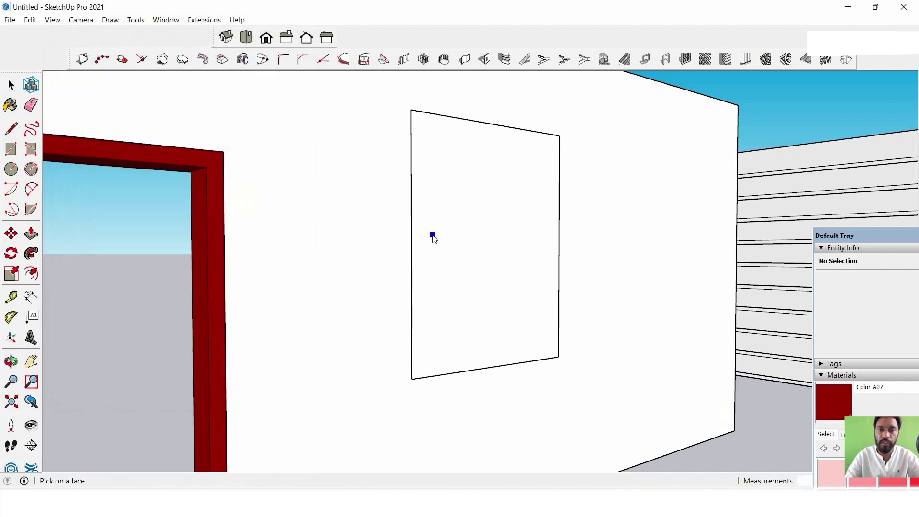
pyautogui.click(432, 234)
pyautogui.scroll(3, 432, 235)
pyautogui.scroll(-3, 484, 247)
pyautogui.moveTo(585, 242)
pyautogui.mouseDown(button='middle')
pyautogui.moveTo(419, 196)
pyautogui.moveTo(304, 225)
pyautogui.mouseUp(button='middle')
pyautogui.scroll(3, 326, 242)
pyautogui.scroll(-2, 326, 240)
pyautogui.scroll(-3, 318, 154)
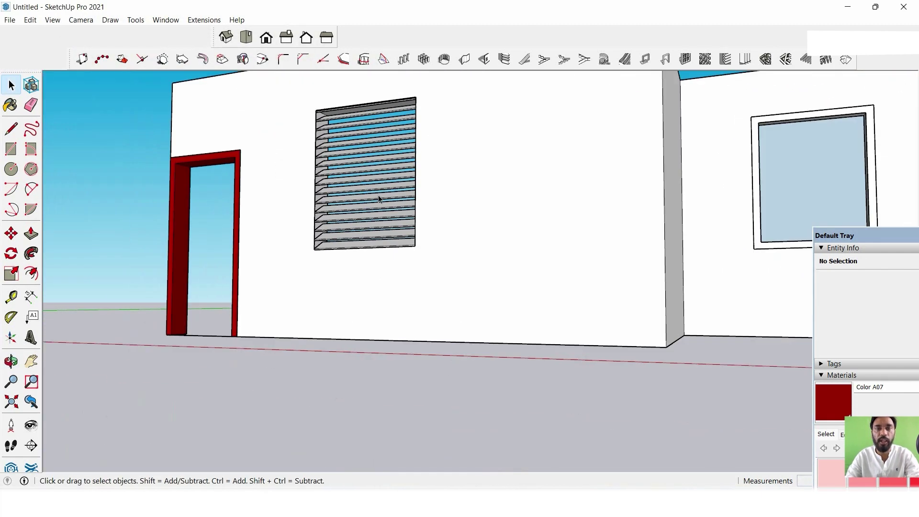
pyautogui.moveTo(380, 198)
pyautogui.mouseDown(button='middle')
pyautogui.moveTo(530, 283)
pyautogui.moveTo(490, 277)
pyautogui.moveTo(472, 200)
pyautogui.moveTo(452, 176)
pyautogui.moveTo(324, 177)
pyautogui.moveTo(290, 242)
pyautogui.mouseUp(button='middle')
pyautogui.scroll(-2, 473, 175)
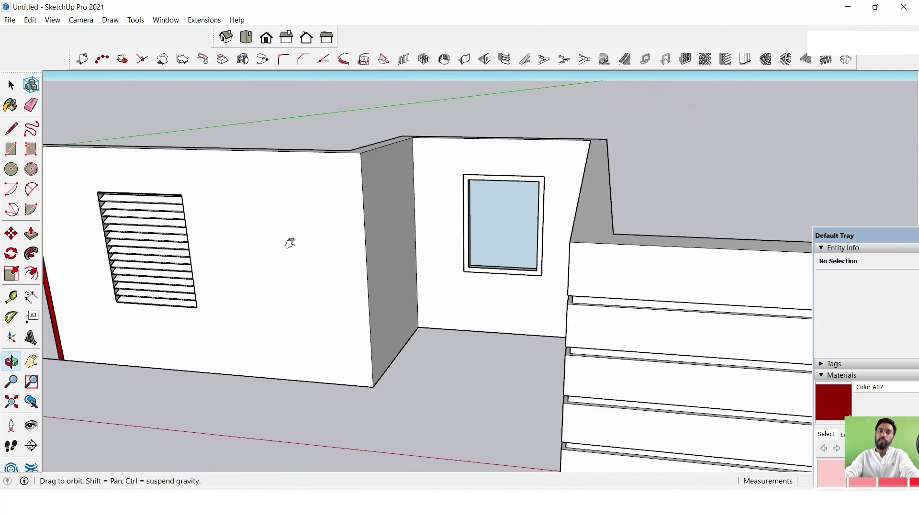
pyautogui.scroll(2, 502, 198)
# Delete the neighbouring wall's window and cover its opening with a rectangle.
pyautogui.click(469, 173)
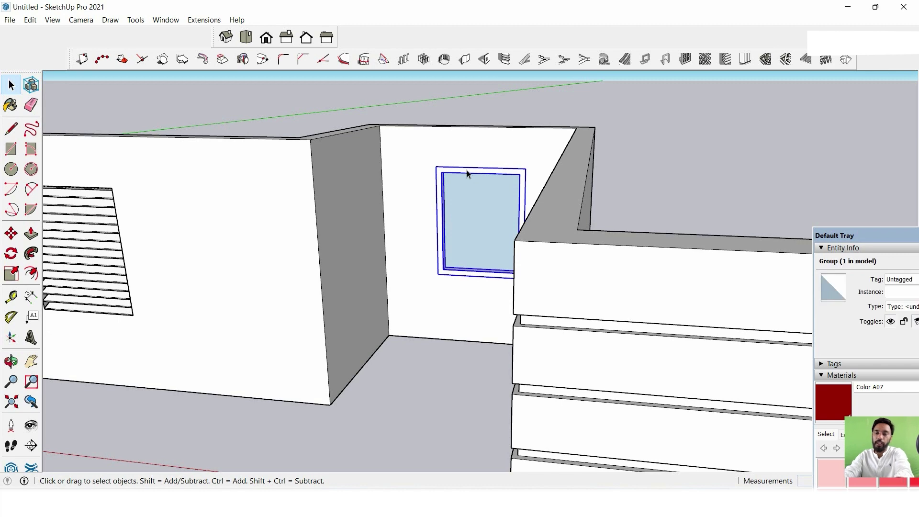
pyautogui.press('Delete')
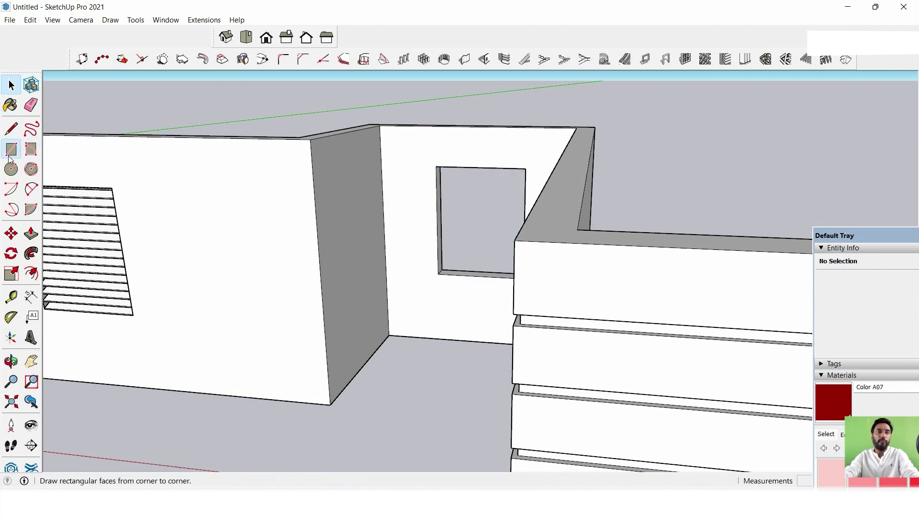
pyautogui.click(11, 149)
pyautogui.moveTo(349, 211); pyautogui.dragTo(535, 165, button='middle')
pyautogui.click(477, 162)
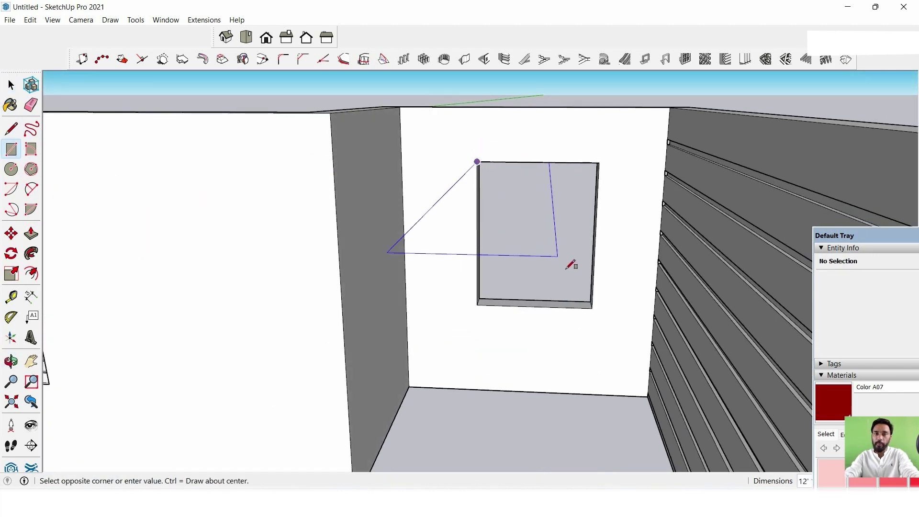
pyautogui.click(593, 307)
# Configure vertical louvres with location Back and spacing 3".
pyautogui.scroll(3, 544, 216)
pyautogui.press('space')
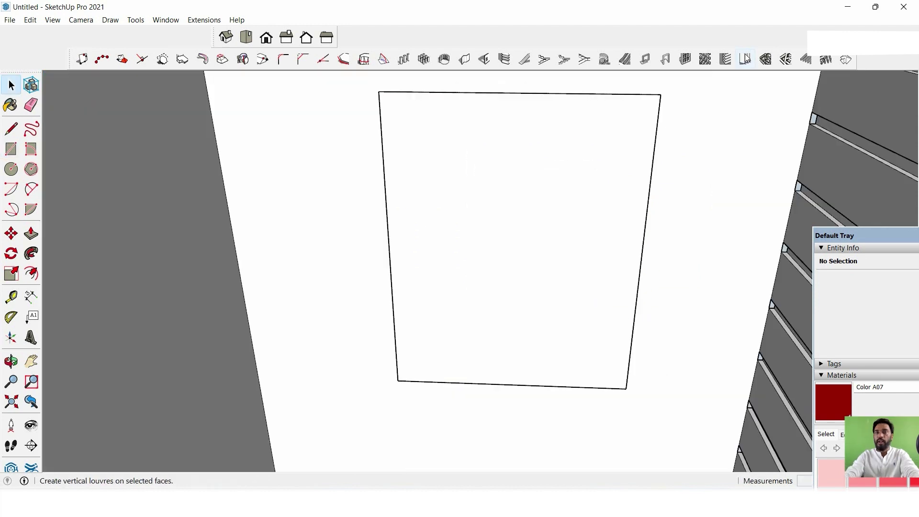
pyautogui.click(745, 61)
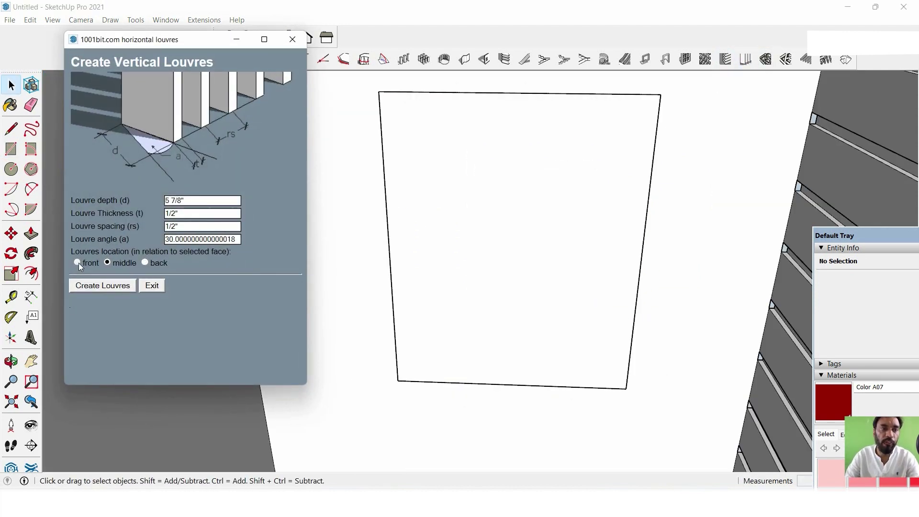
pyautogui.click(144, 263)
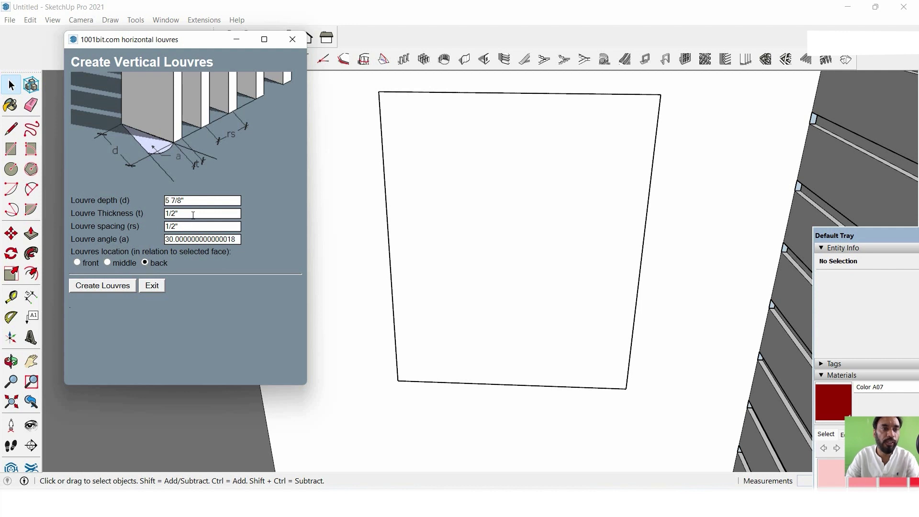
pyautogui.moveTo(184, 227); pyautogui.dragTo(142, 233)
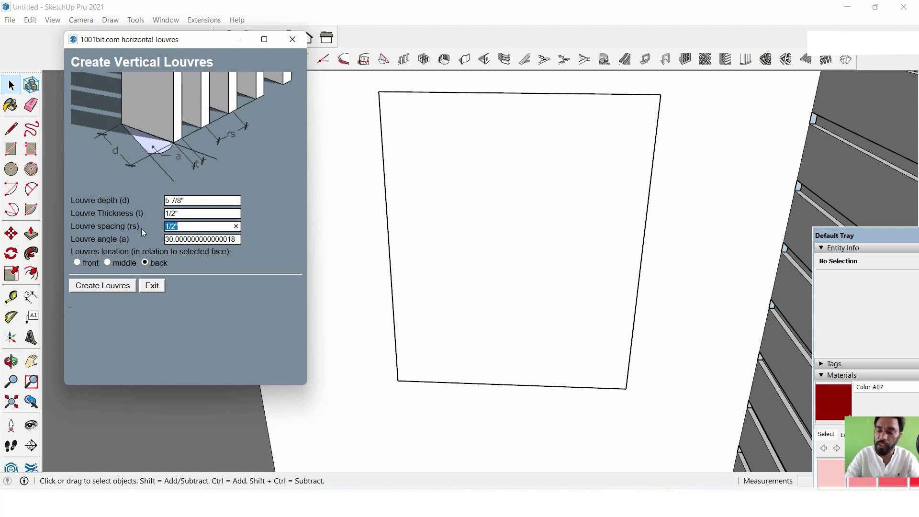
pyautogui.write('3')
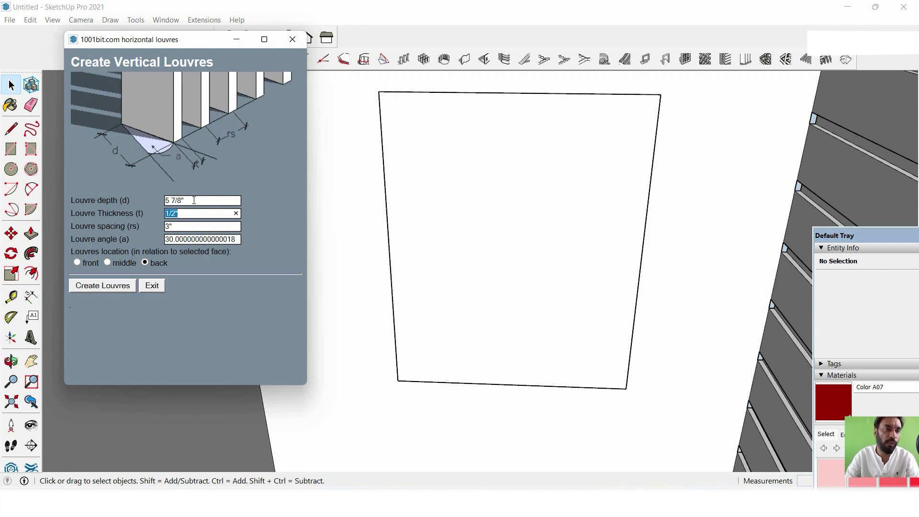
# Create the vertical louvres, view the louvred wall, and select the louvre group.
pyautogui.click(100, 283)
pyautogui.click(507, 217)
pyautogui.scroll(-3, 530, 239)
pyautogui.scroll(4, 549, 288)
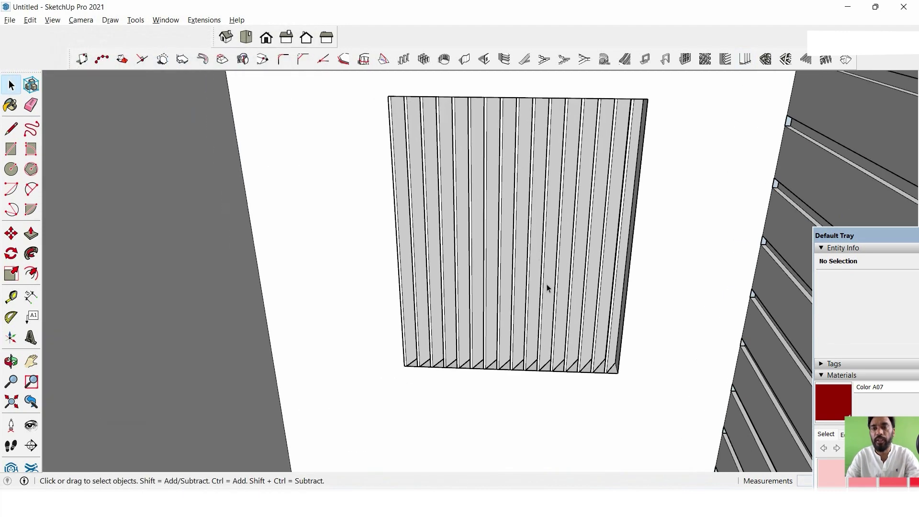
pyautogui.moveTo(549, 288)
pyautogui.mouseDown(button='middle')
pyautogui.moveTo(680, 199)
pyautogui.moveTo(616, 205)
pyautogui.mouseUp(button='middle')
pyautogui.scroll(-2, 510, 204)
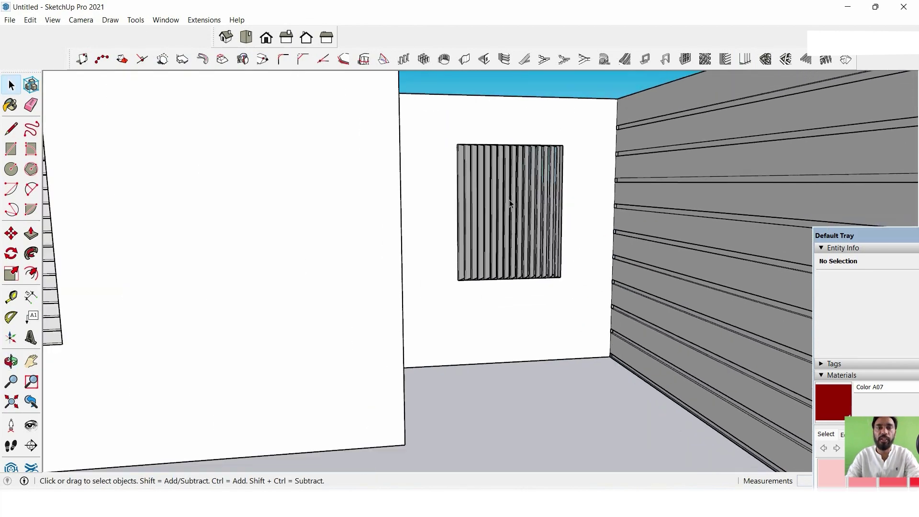
pyautogui.moveTo(509, 200)
pyautogui.mouseDown(button='middle')
pyautogui.moveTo(328, 257)
pyautogui.moveTo(376, 289)
pyautogui.moveTo(529, 232)
pyautogui.moveTo(498, 222)
pyautogui.moveTo(490, 232)
pyautogui.mouseUp(button='middle')
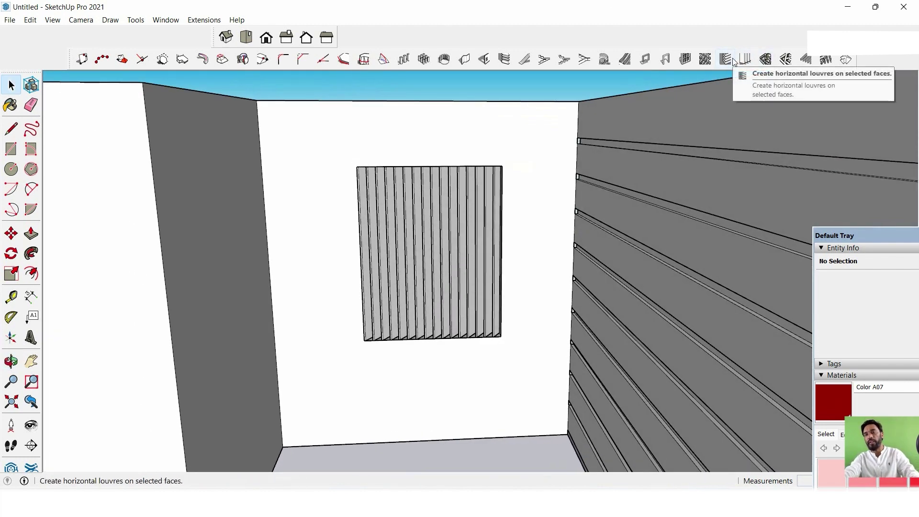
pyautogui.click(454, 226)
# Delete the vertical louvres and draw a rectangle inside the panel.
pyautogui.press('Delete')
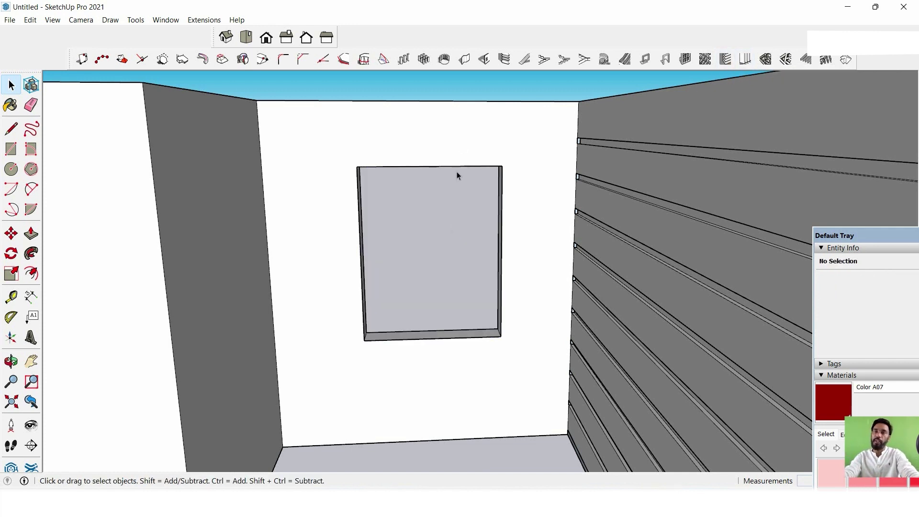
pyautogui.moveTo(458, 177); pyautogui.dragTo(461, 193, button='middle')
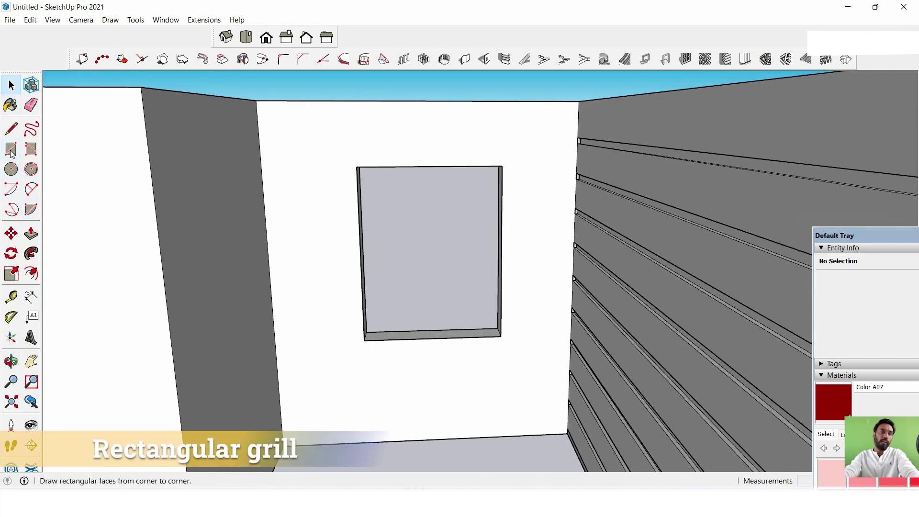
pyautogui.click(11, 149)
pyautogui.click(357, 167)
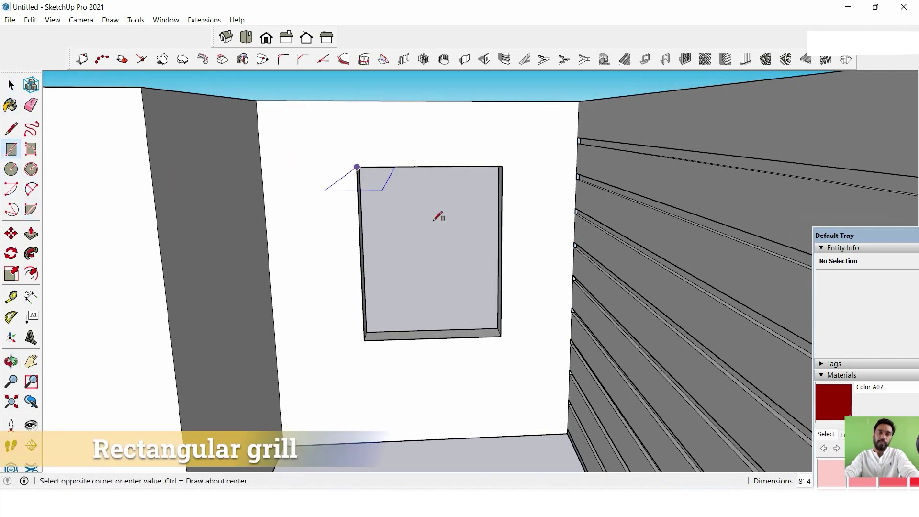
pyautogui.click(502, 336)
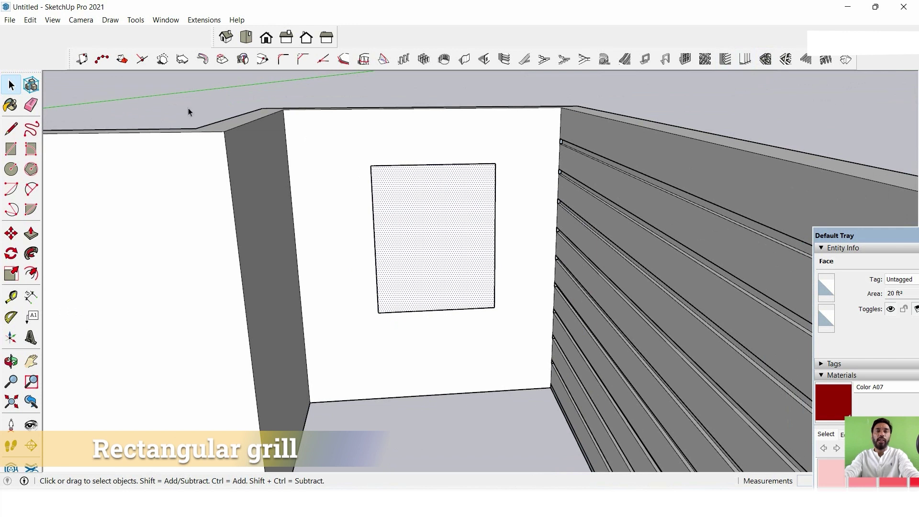
# Select all four rectangle edges and its face.
pyautogui.scroll(3, 482, 165)
pyautogui.click(424, 175)
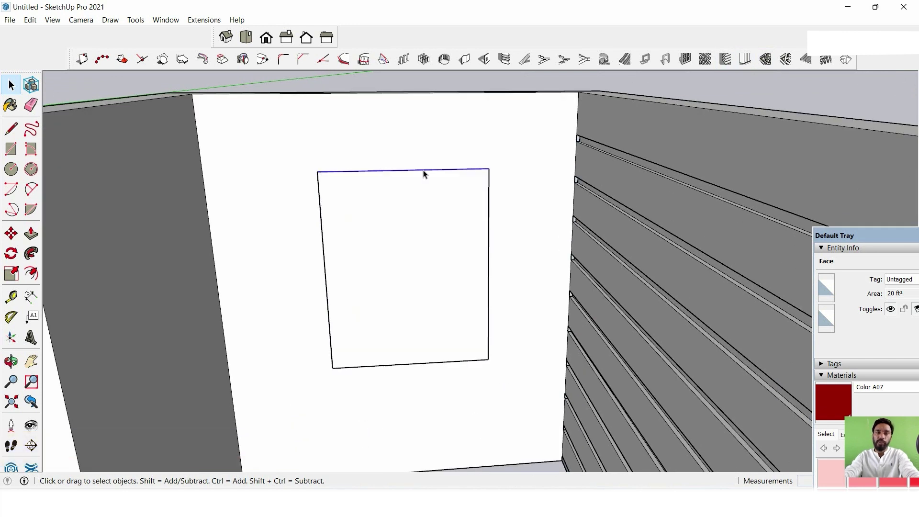
pyautogui.scroll(2, 462, 193)
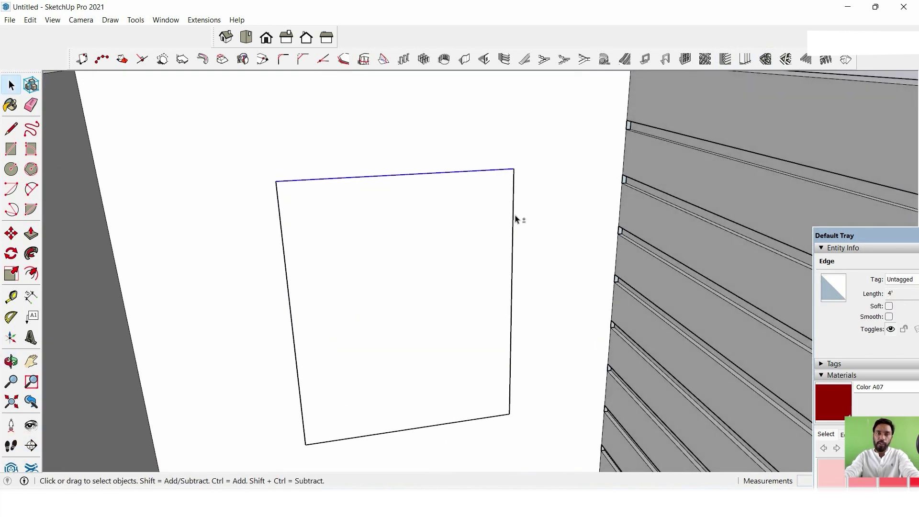
pyautogui.click(515, 220)
pyautogui.click(511, 222)
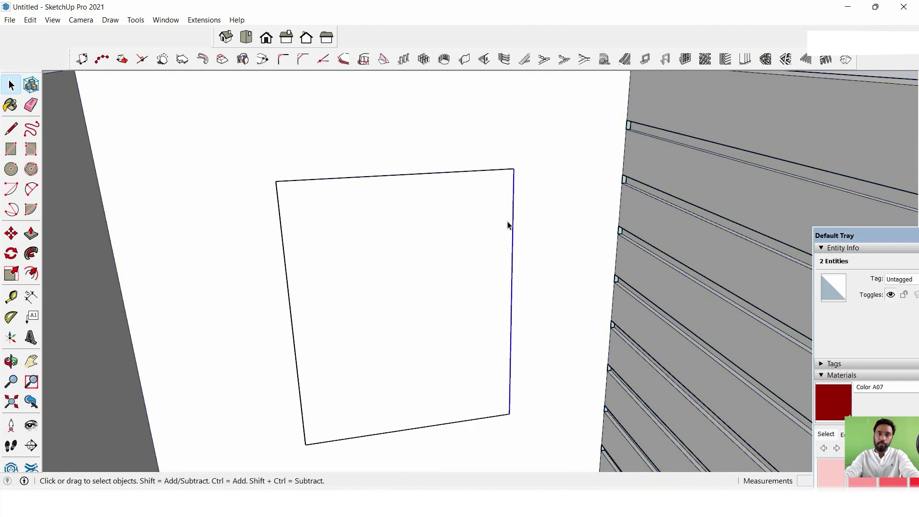
pyautogui.keyDown('shift'); pyautogui.click(285, 291); pyautogui.keyUp('shift')
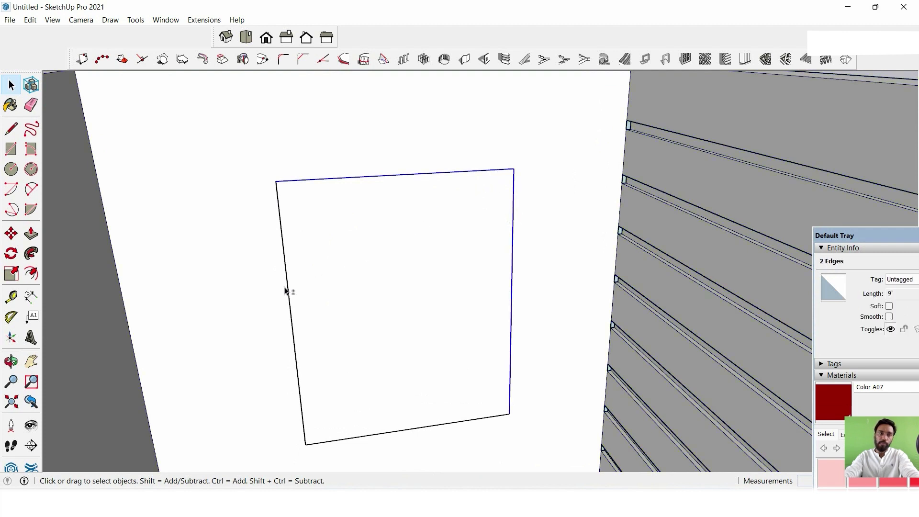
pyautogui.keyDown('shift'); pyautogui.click(289, 294); pyautogui.keyUp('shift')
pyautogui.keyDown('shift'); pyautogui.click(451, 424); pyautogui.keyUp('shift')
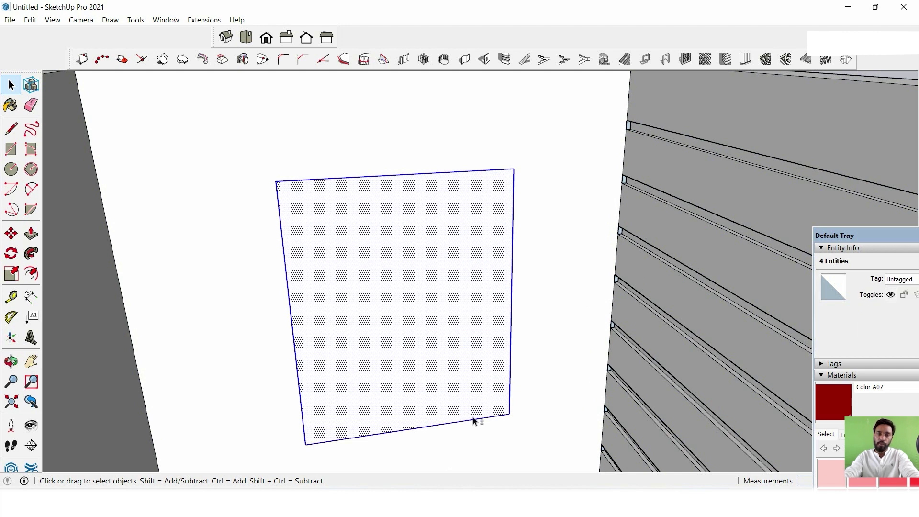
# Build a 1 15/16" by 3 15/16" rectangular grille frame and inspect it.
pyautogui.click(765, 63)
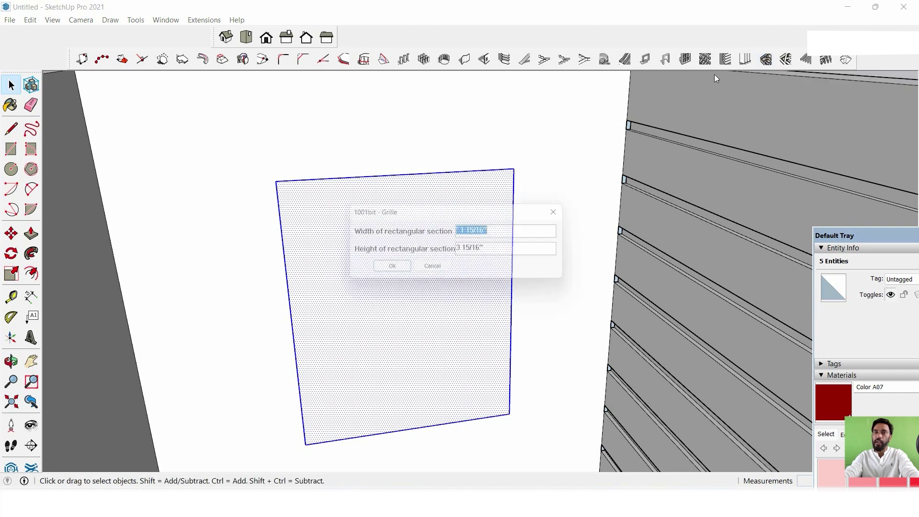
pyautogui.click(390, 270)
pyautogui.moveTo(493, 205)
pyautogui.mouseDown(button='middle')
pyautogui.moveTo(567, 194)
pyautogui.moveTo(279, 235)
pyautogui.moveTo(454, 195)
pyautogui.mouseUp(button='middle')
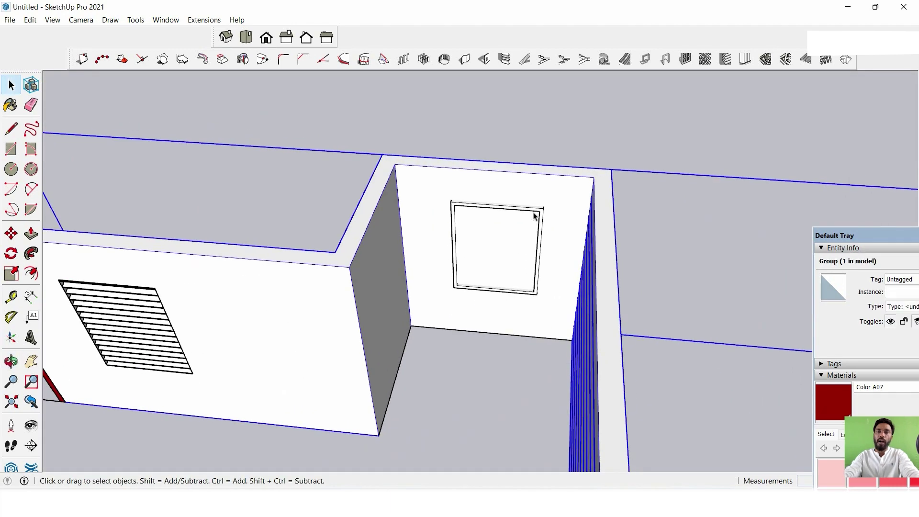
pyautogui.scroll(3, 534, 217)
pyautogui.moveTo(531, 230)
pyautogui.mouseDown(button='middle')
pyautogui.moveTo(546, 199)
pyautogui.moveTo(558, 213)
pyautogui.moveTo(511, 145)
pyautogui.moveTo(522, 226)
pyautogui.moveTo(546, 214)
pyautogui.moveTo(574, 266)
pyautogui.mouseUp(button='middle')
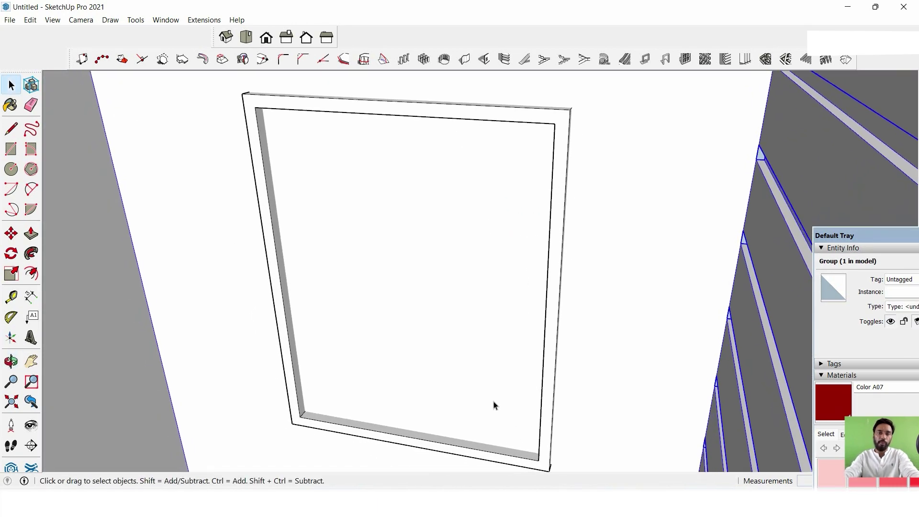
# Undo the rectangular grille and try a 3 15/16" tubular grille on the outline.
pyautogui.hotkey('ctrl', 'z')
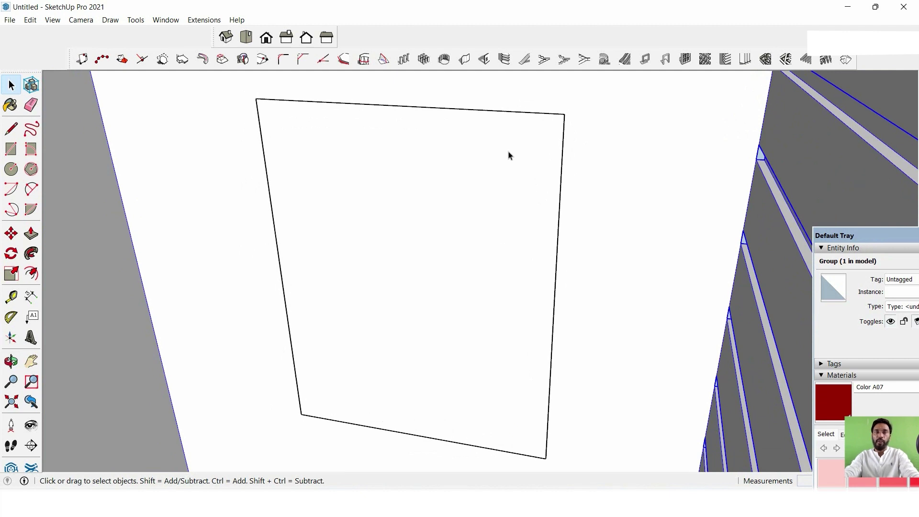
pyautogui.click(563, 175)
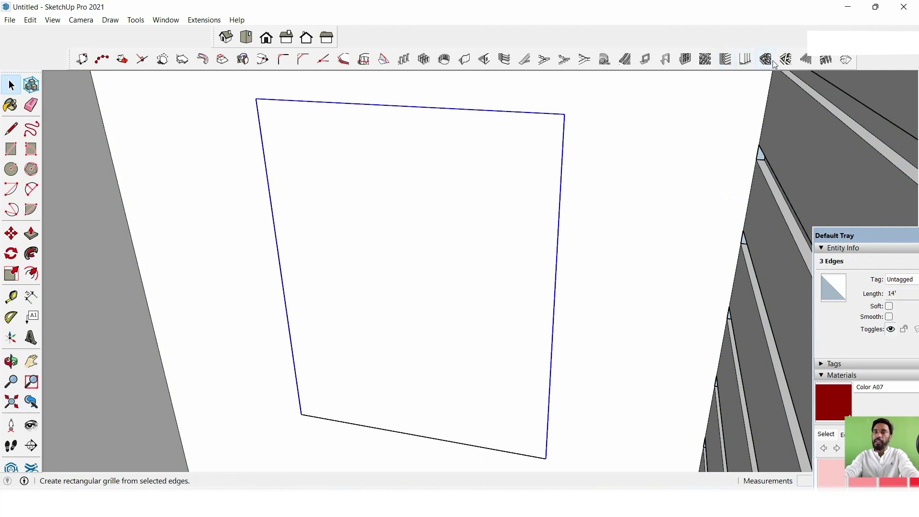
pyautogui.click(786, 58)
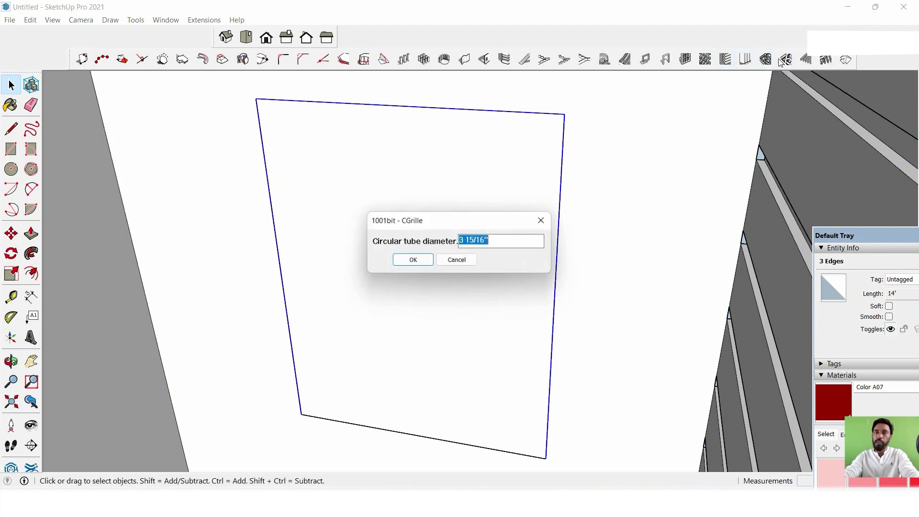
pyautogui.click(413, 260)
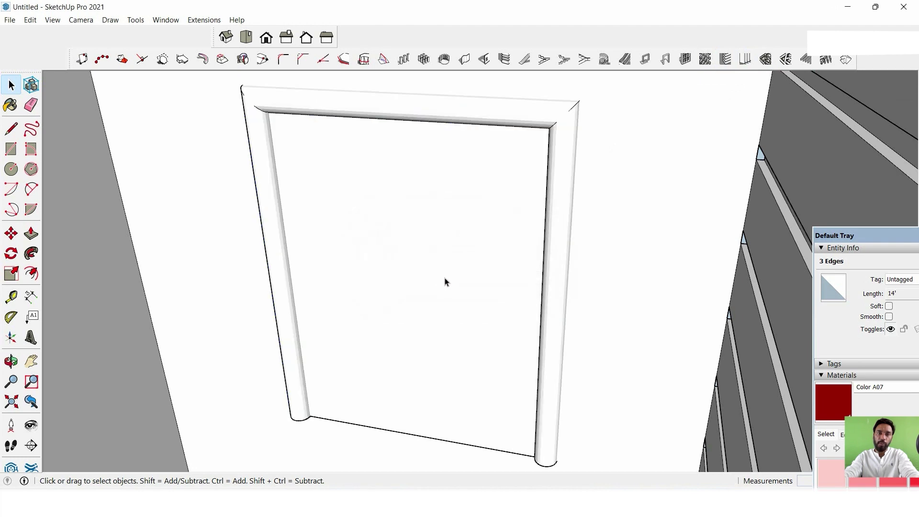
pyautogui.press('o')
pyautogui.moveTo(455, 222)
pyautogui.mouseDown()
pyautogui.moveTo(566, 156)
pyautogui.moveTo(635, 183)
pyautogui.moveTo(490, 318)
pyautogui.mouseUp()
pyautogui.press('space')
# Undo the three-sided tube and rebuild the tubular grille along all four edges.
pyautogui.hotkey('ctrl', 'z')
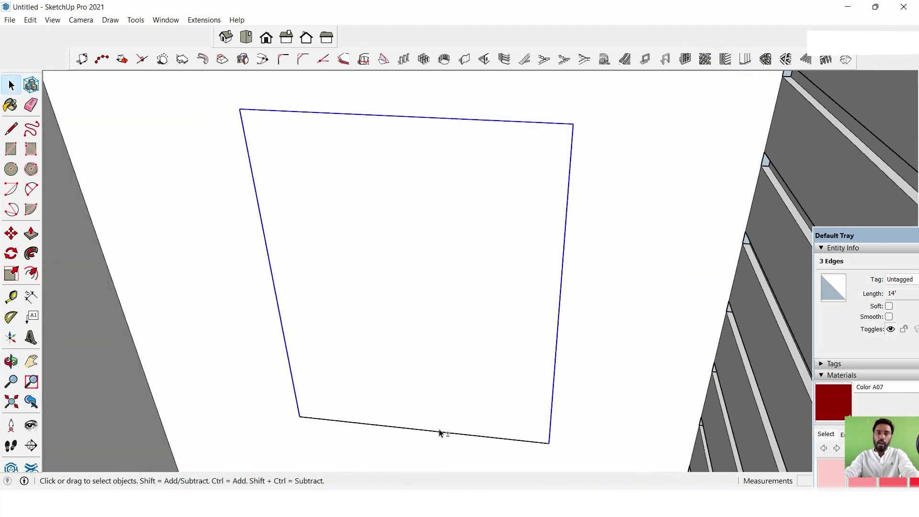
pyautogui.click(786, 59)
pyautogui.click(431, 259)
pyautogui.moveTo(429, 264)
pyautogui.mouseDown(button='middle')
pyautogui.moveTo(419, 259)
pyautogui.moveTo(503, 150)
pyautogui.moveTo(551, 190)
pyautogui.moveTo(495, 201)
pyautogui.moveTo(576, 107)
pyautogui.moveTo(582, 154)
pyautogui.moveTo(566, 158)
pyautogui.moveTo(593, 165)
pyautogui.moveTo(433, 181)
pyautogui.moveTo(532, 204)
pyautogui.mouseUp(button='middle')
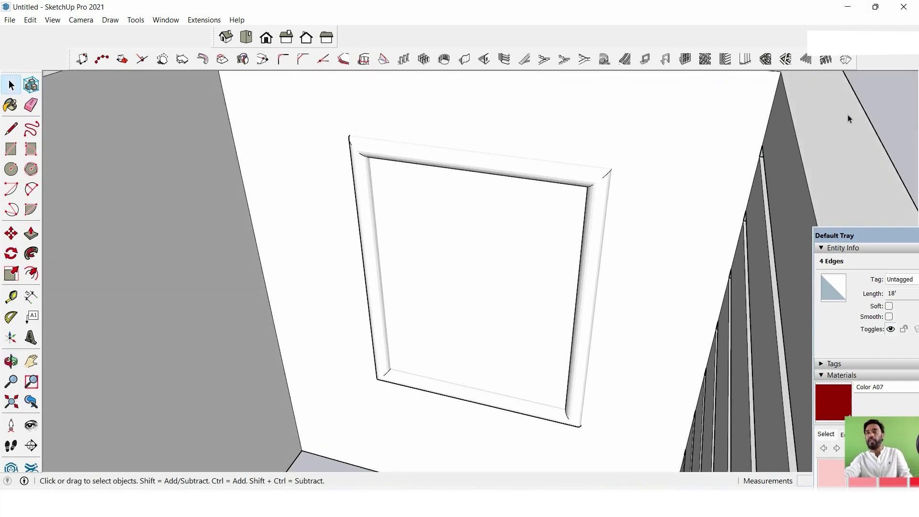